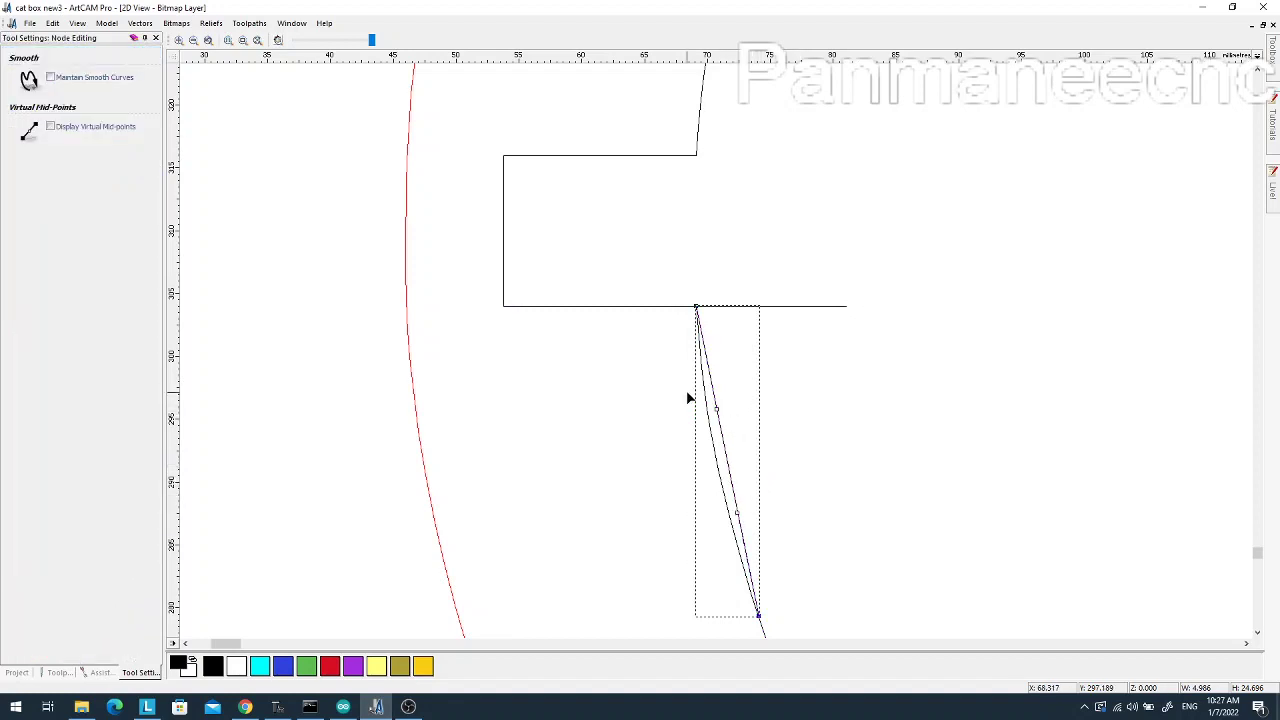
Bend the short replacement segment below the left notch onto the inner contour by repositioning its lower control handle
{"action": "left_click_drag", "start_coordinate": [688, 398], "coordinate": [811, 535]}
{"action": "left_click_drag", "start_coordinate": [736, 512], "coordinate": [731, 523]}
{"action": "scroll", "coordinate": [734, 457], "scroll_direction": "up", "scroll_amount": 3}
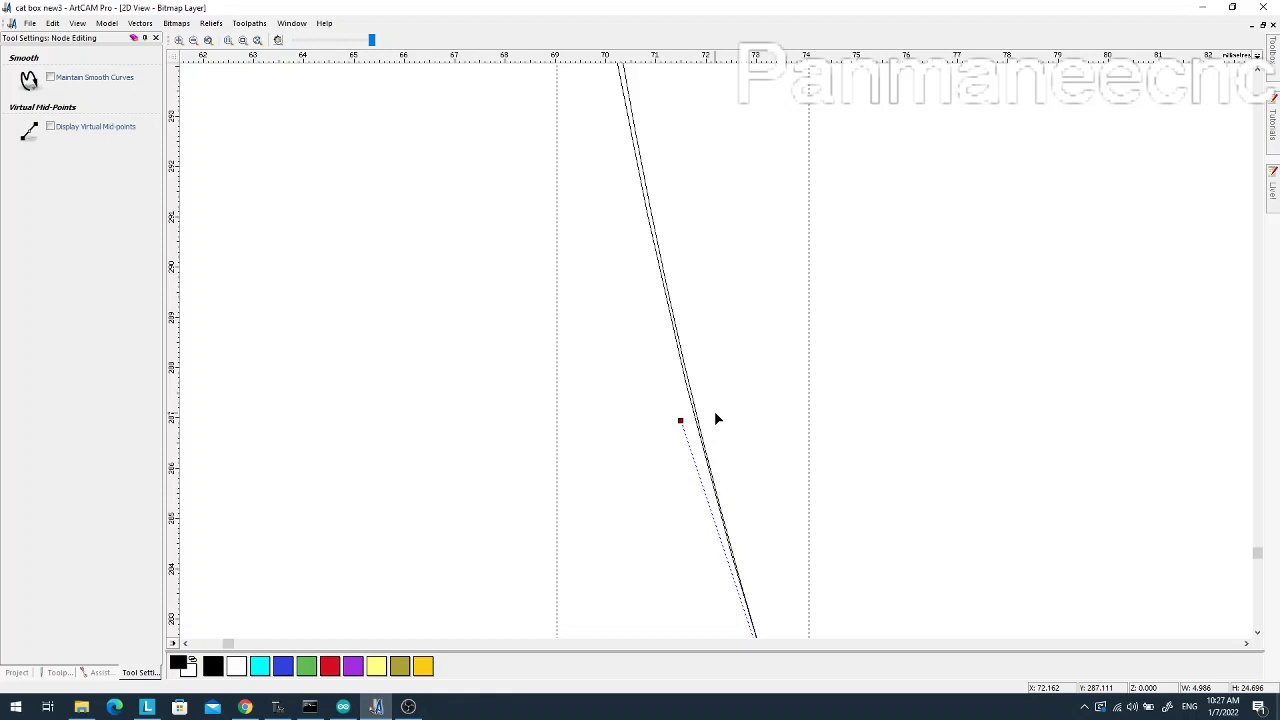
{"action": "scroll", "coordinate": [729, 393], "scroll_direction": "down", "scroll_amount": 3}
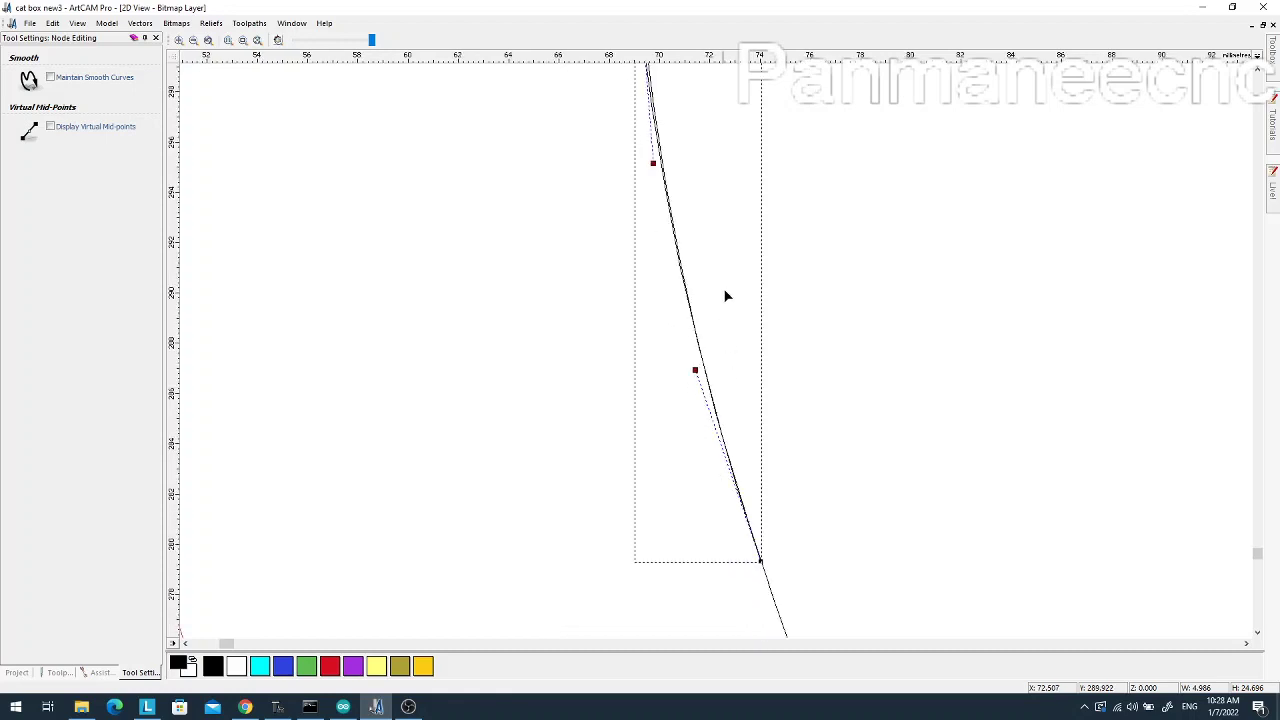
{"action": "left_click", "coordinate": [745, 250]}
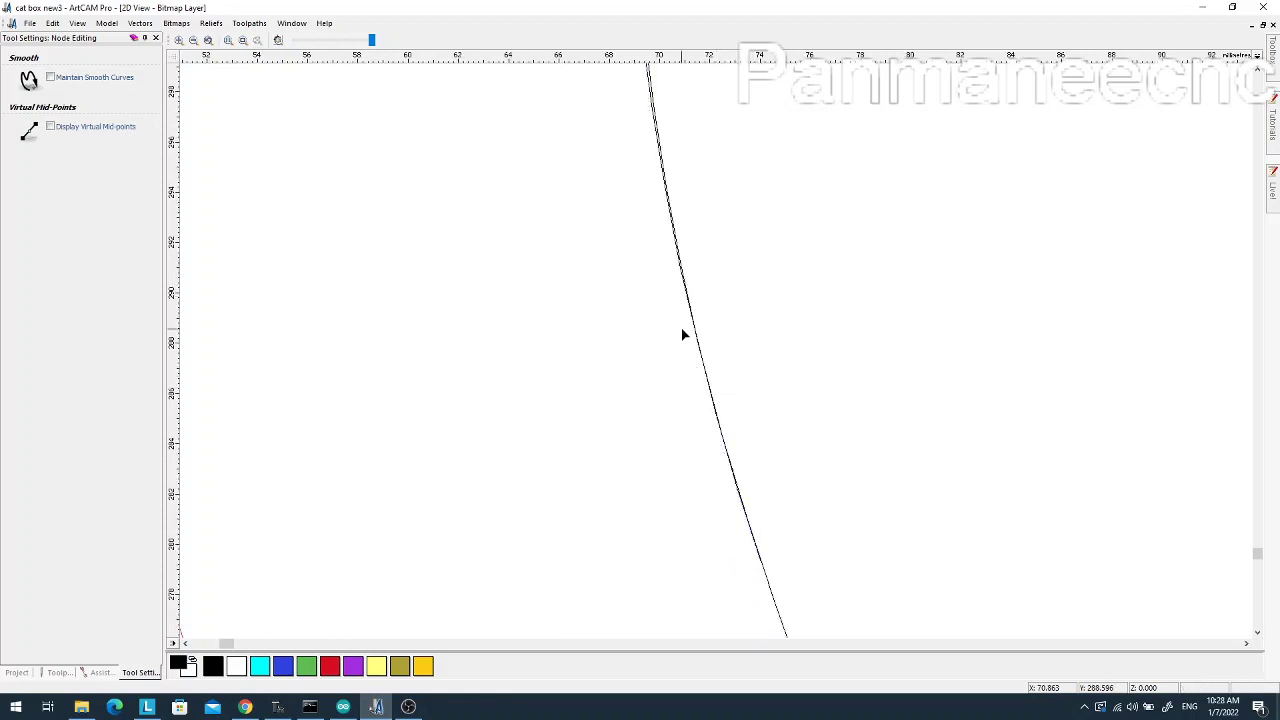
Examine the node spacing along the lower half of the inner contour, including the nodes just below the left notch
{"action": "scroll", "coordinate": [683, 335], "scroll_direction": "down", "scroll_amount": 3}
{"action": "left_click_drag", "start_coordinate": [640, 143], "coordinate": [846, 549]}
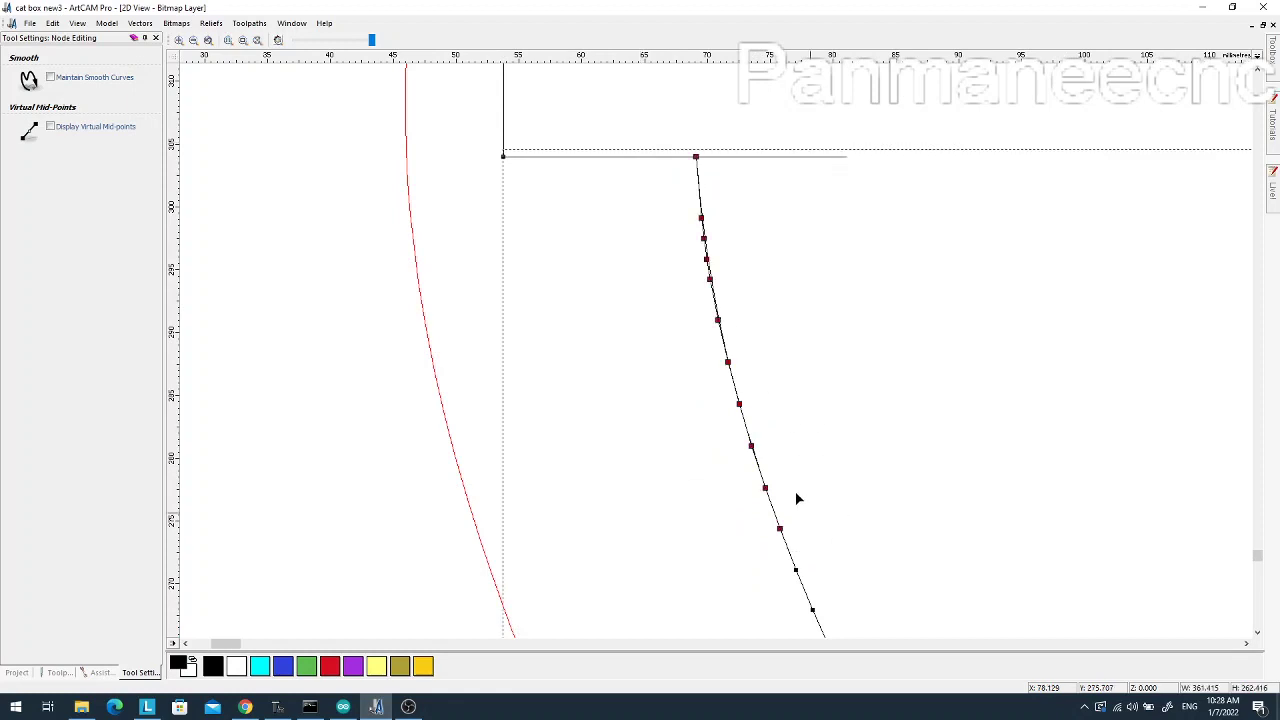
{"action": "scroll", "coordinate": [760, 400], "scroll_direction": "up", "scroll_amount": 1}
{"action": "scroll", "coordinate": [766, 400], "scroll_direction": "down", "scroll_amount": 5}
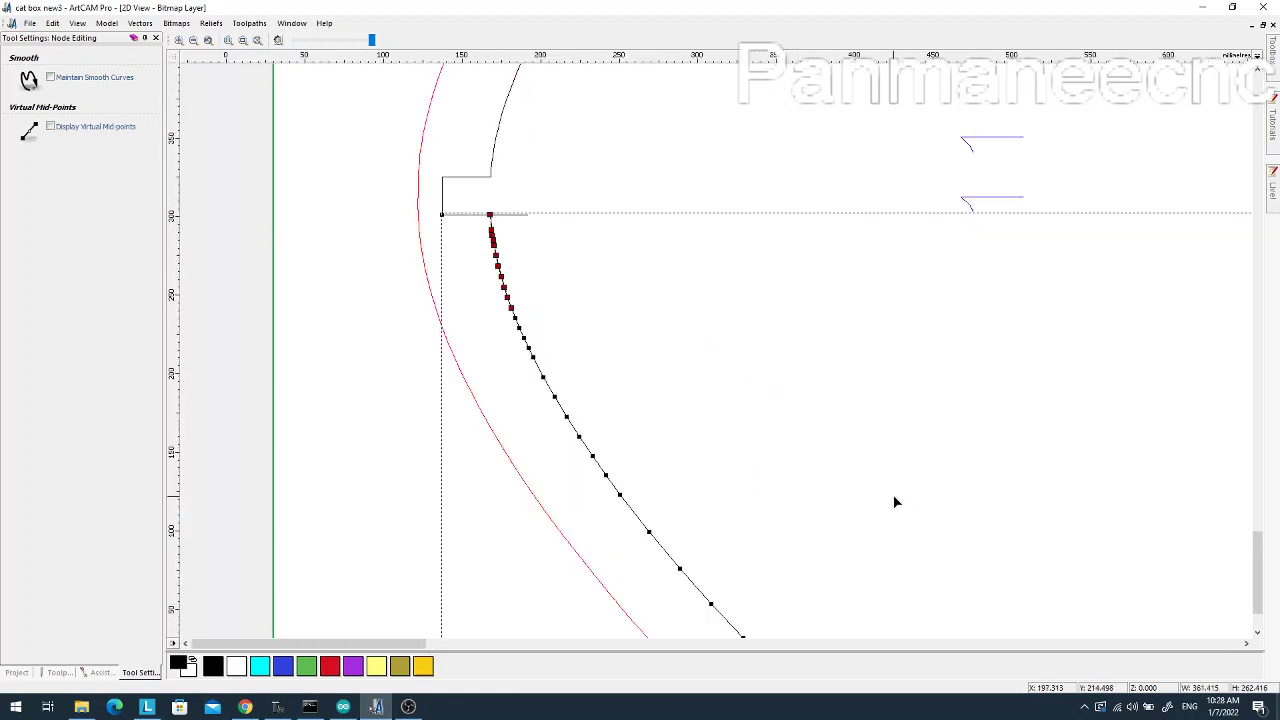
{"action": "scroll", "coordinate": [896, 502], "scroll_direction": "down", "scroll_amount": 3}
{"action": "scroll", "coordinate": [323, 429], "scroll_direction": "up", "scroll_amount": 2}
{"action": "scroll", "coordinate": [383, 411], "scroll_direction": "up", "scroll_amount": 2}
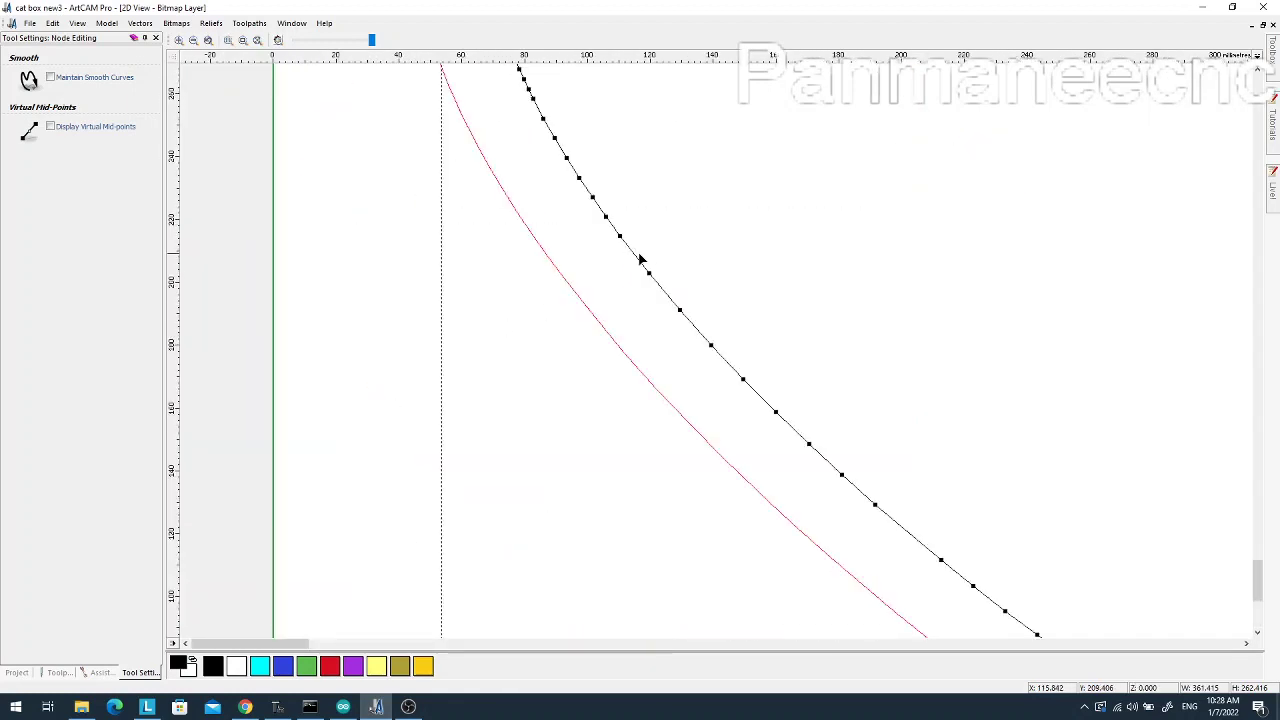
{"action": "scroll", "coordinate": [696, 272], "scroll_direction": "down", "scroll_amount": 2}
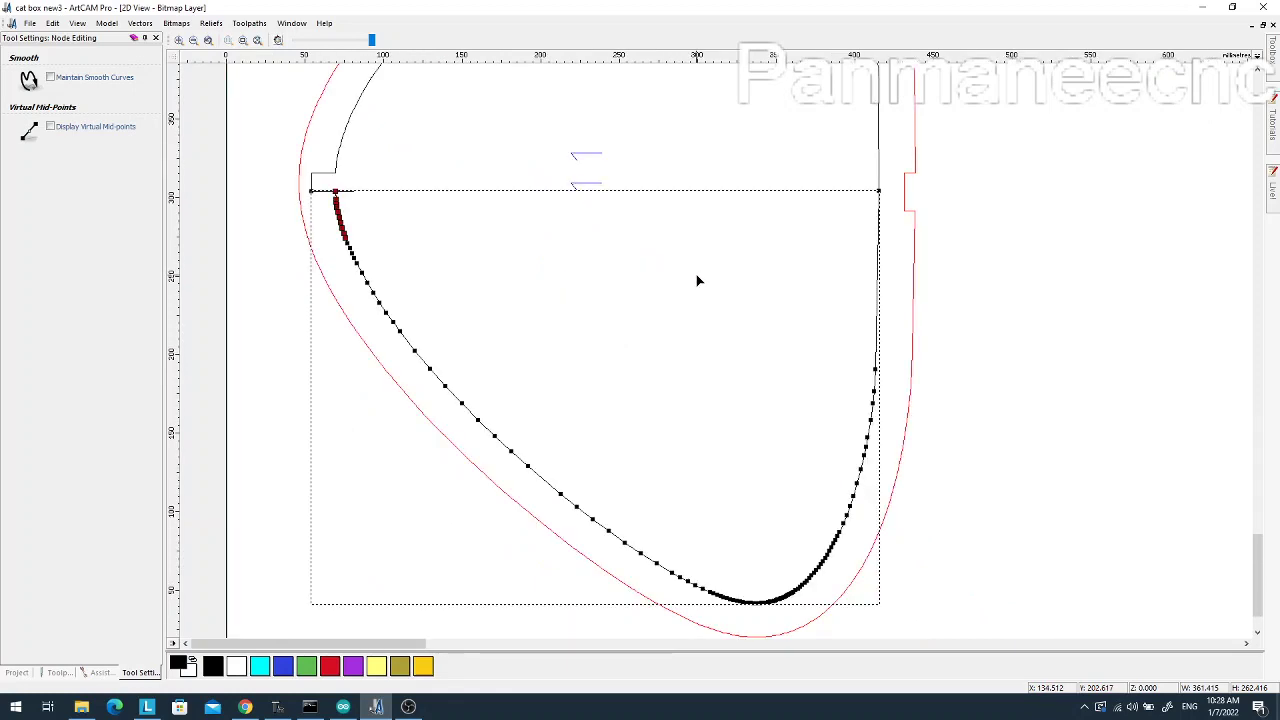
{"action": "key", "text": "n"}
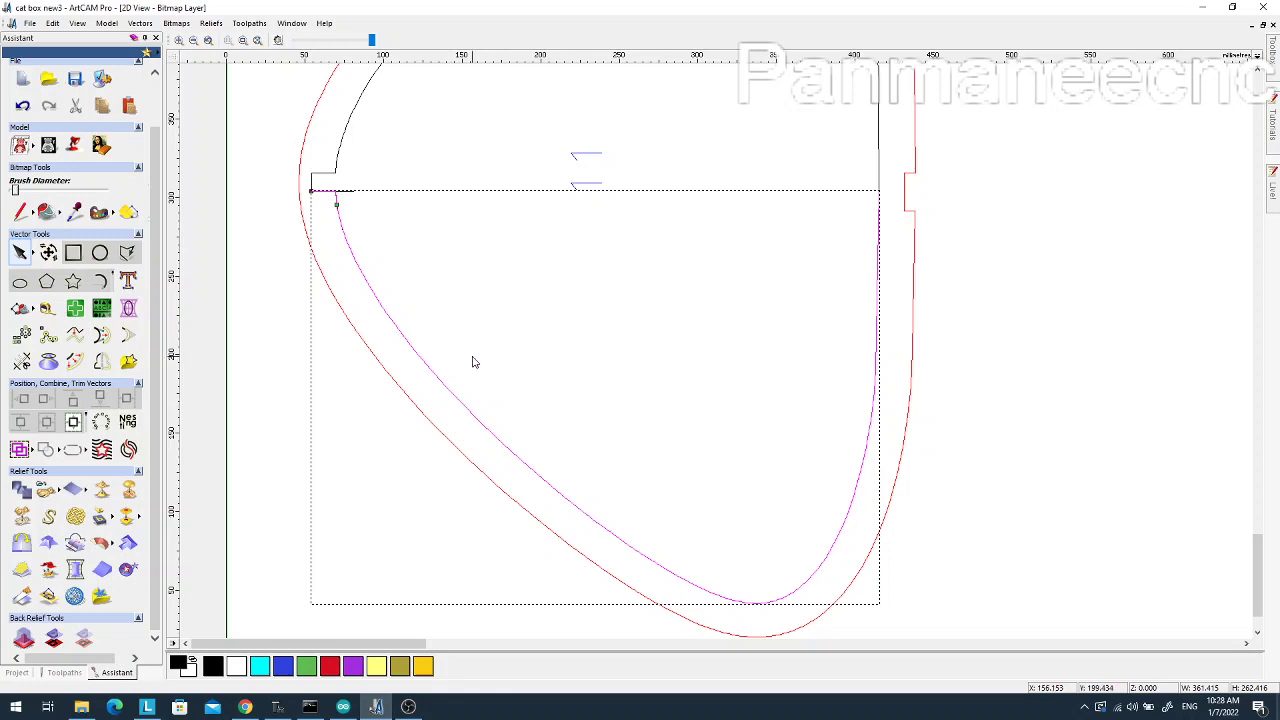
{"action": "scroll", "coordinate": [474, 360], "scroll_direction": "down", "scroll_amount": 4}
{"action": "scroll", "coordinate": [314, 443], "scroll_direction": "up", "scroll_amount": 4}
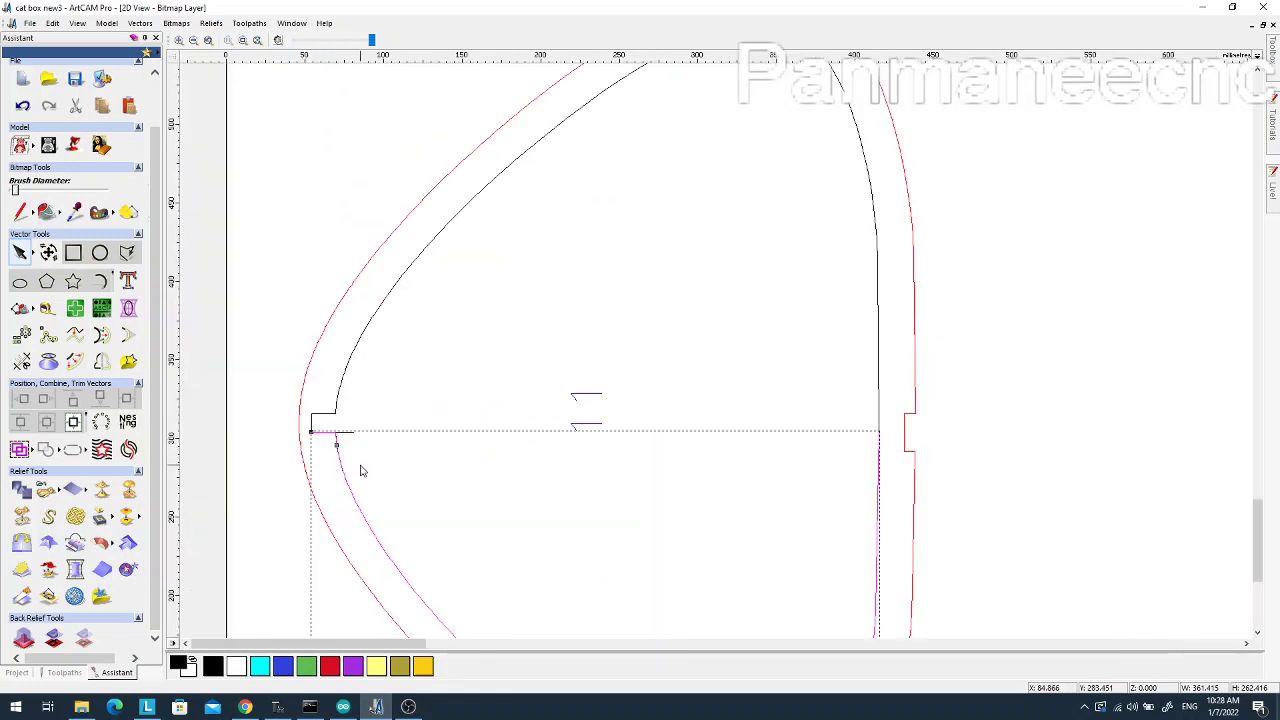
{"action": "scroll", "coordinate": [362, 471], "scroll_direction": "up", "scroll_amount": 2}
{"action": "scroll", "coordinate": [689, 277], "scroll_direction": "down", "scroll_amount": 1}
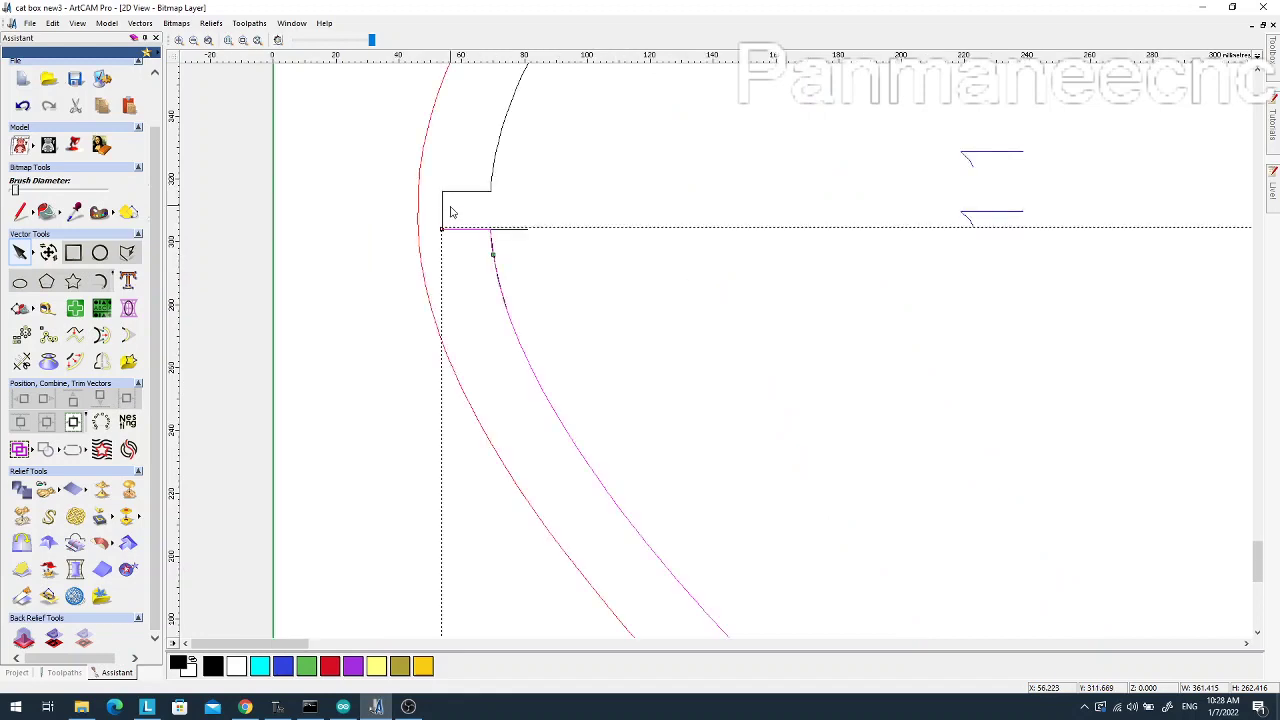
Adjust the upper control handle of the short segment below the left notch so it follows the inner contour
{"action": "left_click_drag", "start_coordinate": [450, 212], "coordinate": [518, 330]}
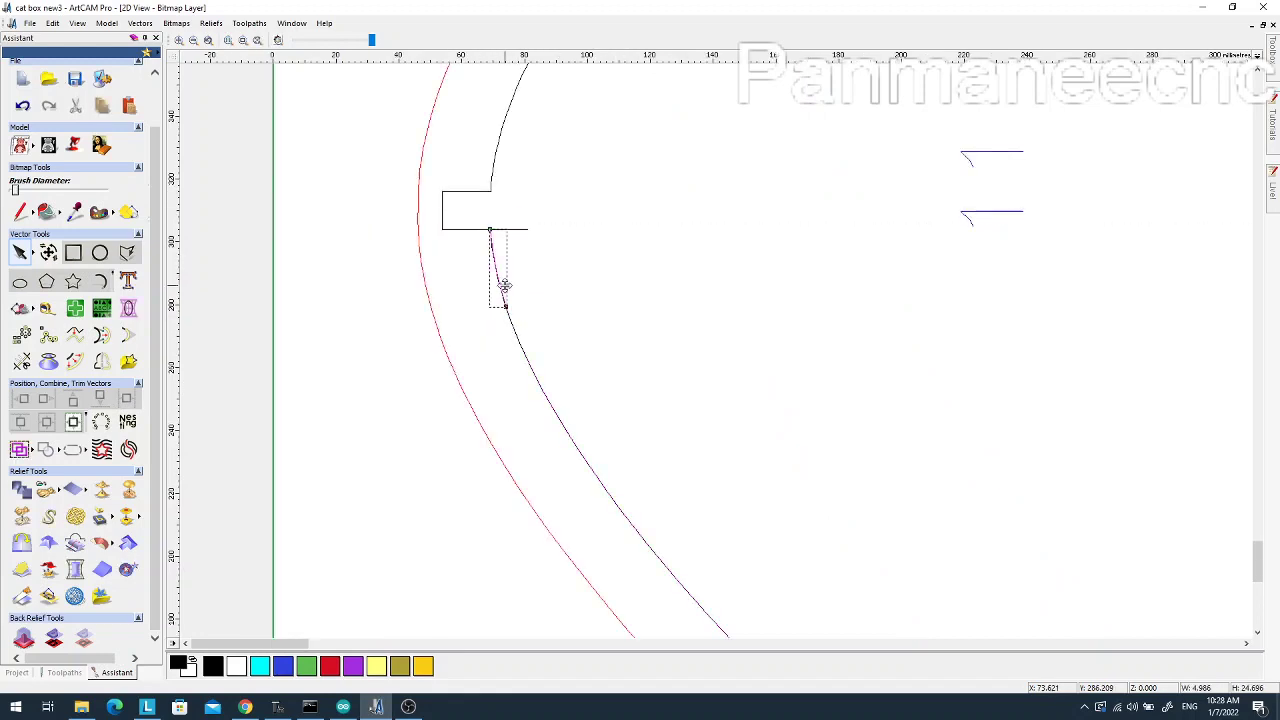
{"action": "scroll", "coordinate": [654, 283], "scroll_direction": "up", "scroll_amount": 5}
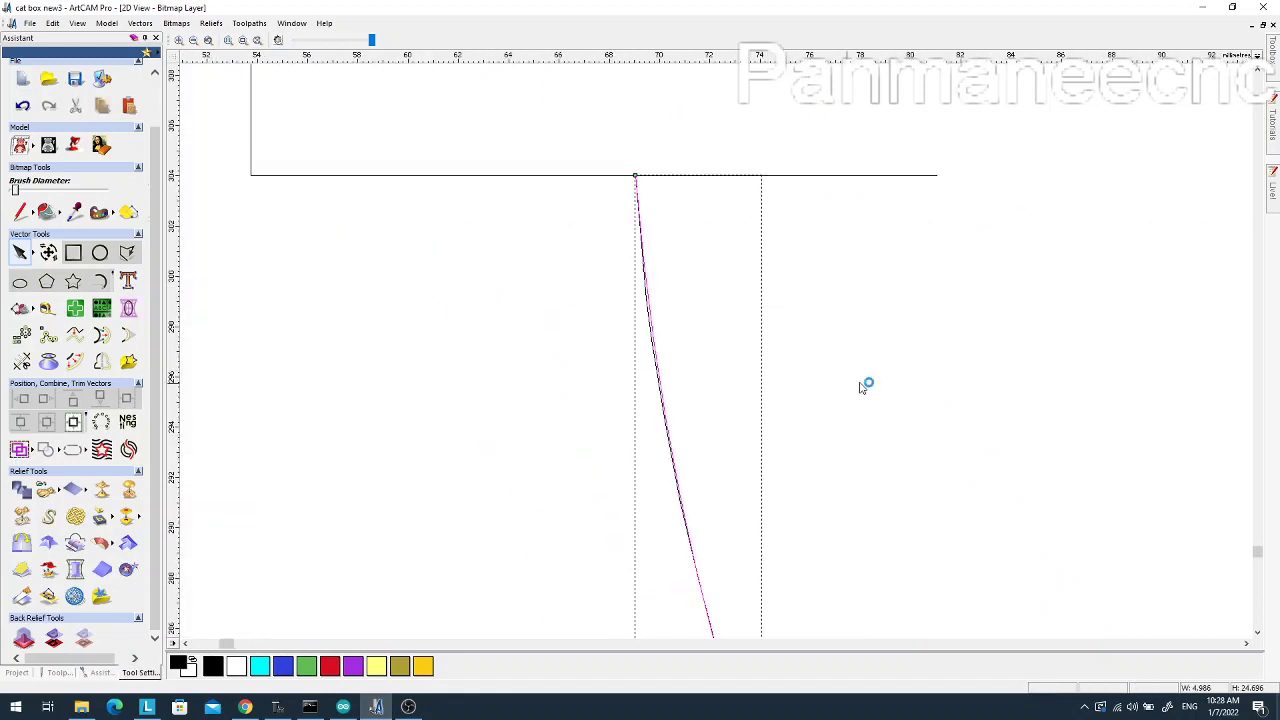
{"action": "key", "text": "n"}
{"action": "scroll", "coordinate": [665, 405], "scroll_direction": "up", "scroll_amount": 2}
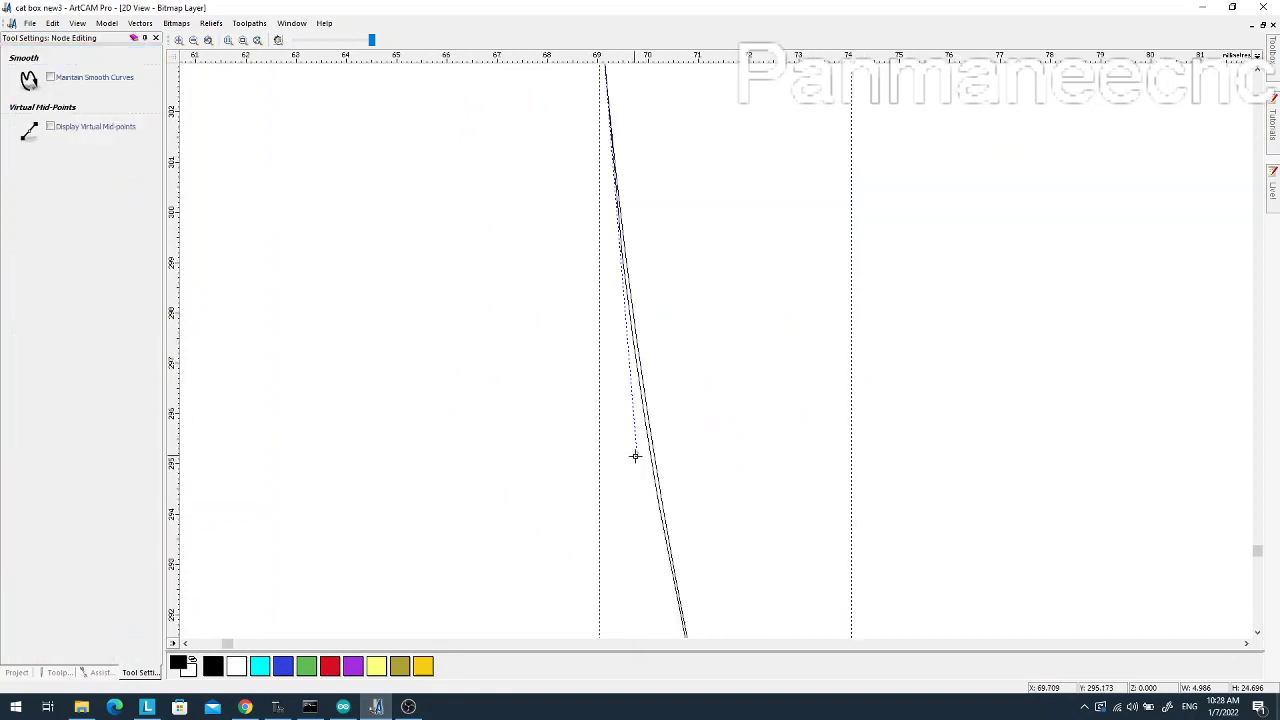
{"action": "mouse_move", "coordinate": [636, 459]}
{"action": "left_mouse_down"}
{"action": "mouse_move", "coordinate": [620, 469]}
{"action": "mouse_move", "coordinate": [629, 463]}
{"action": "left_mouse_up"}
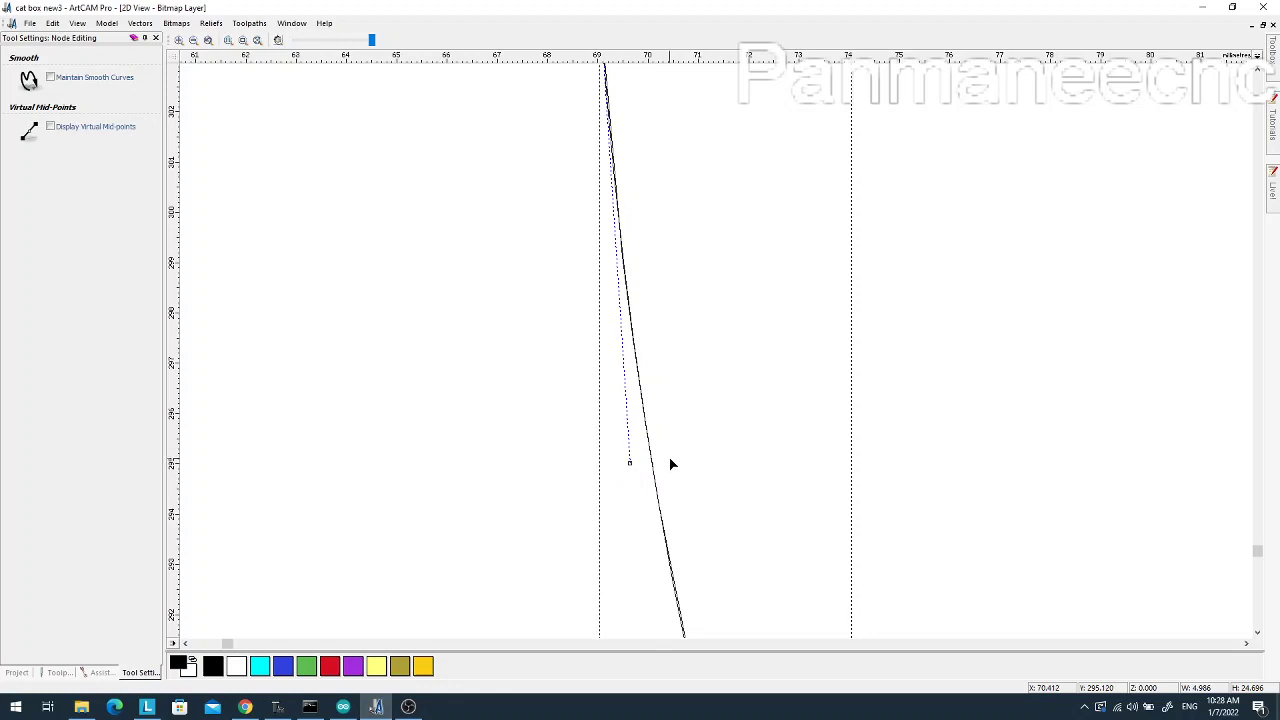
{"action": "scroll", "coordinate": [671, 463], "scroll_direction": "down", "scroll_amount": 3}
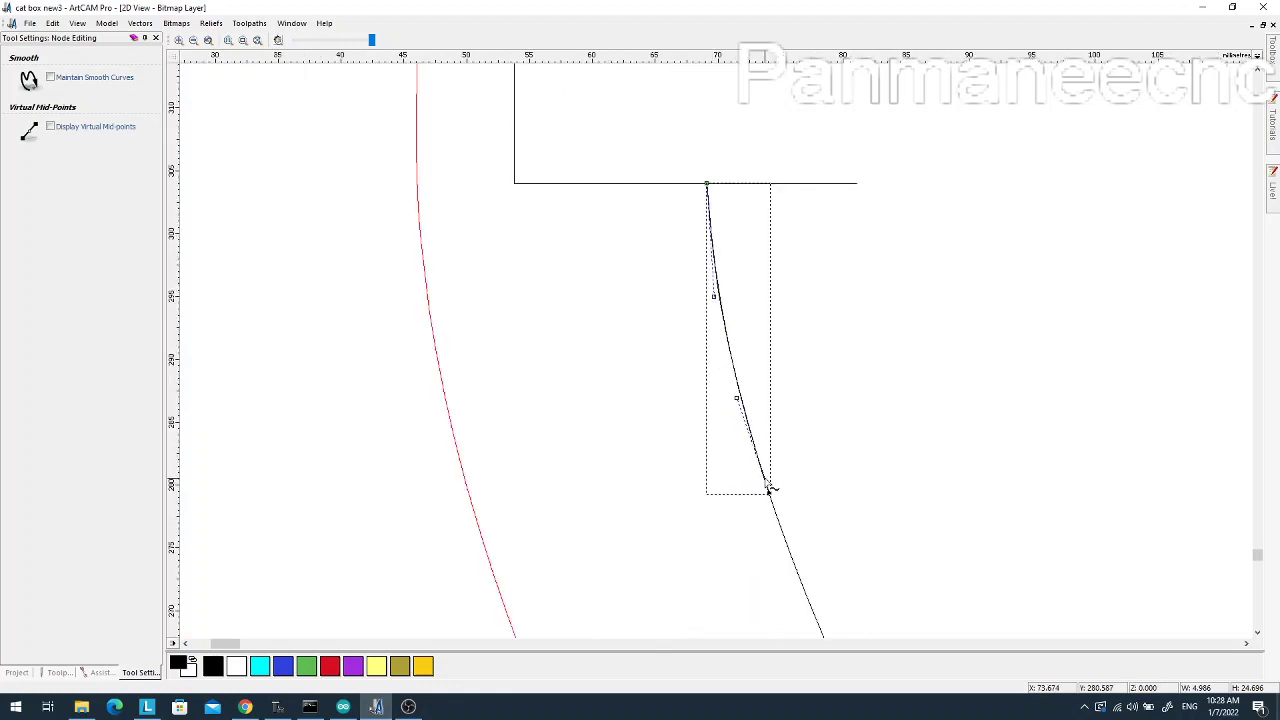
{"action": "key", "text": "n"}
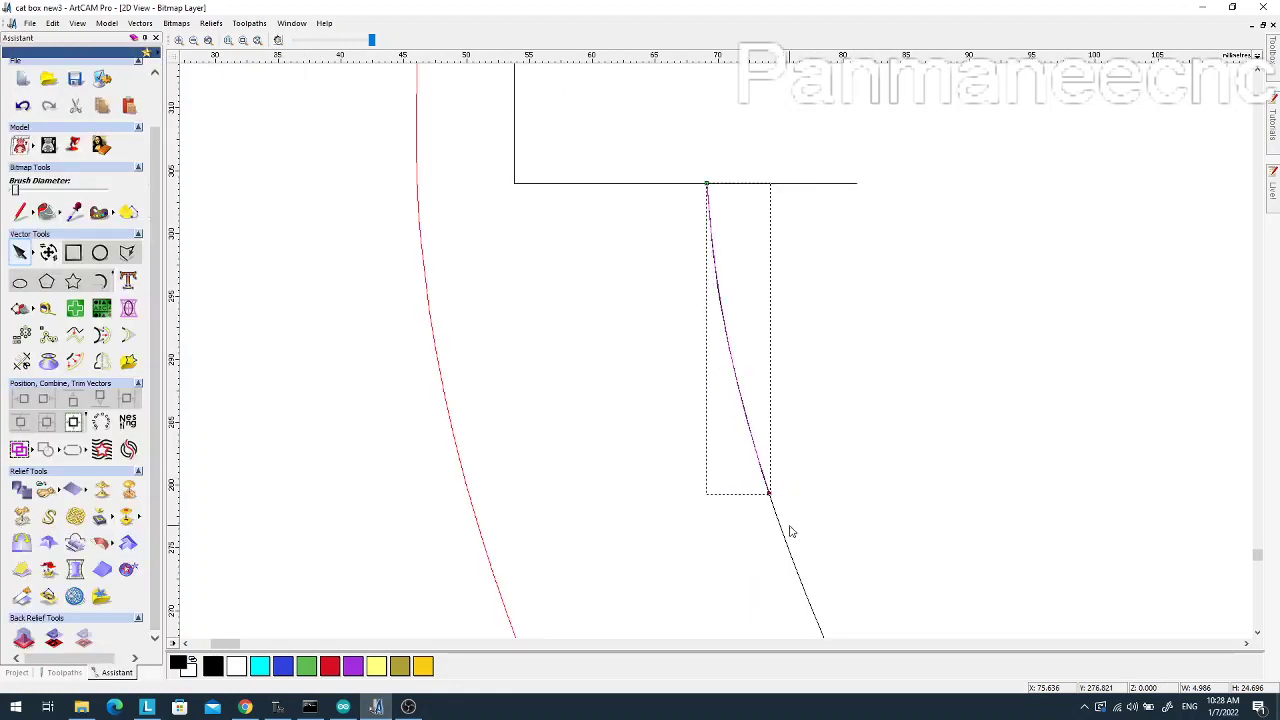
Delete the inner contour's span just past the lower end of the short replacement segment
{"action": "left_click", "coordinate": [795, 567]}
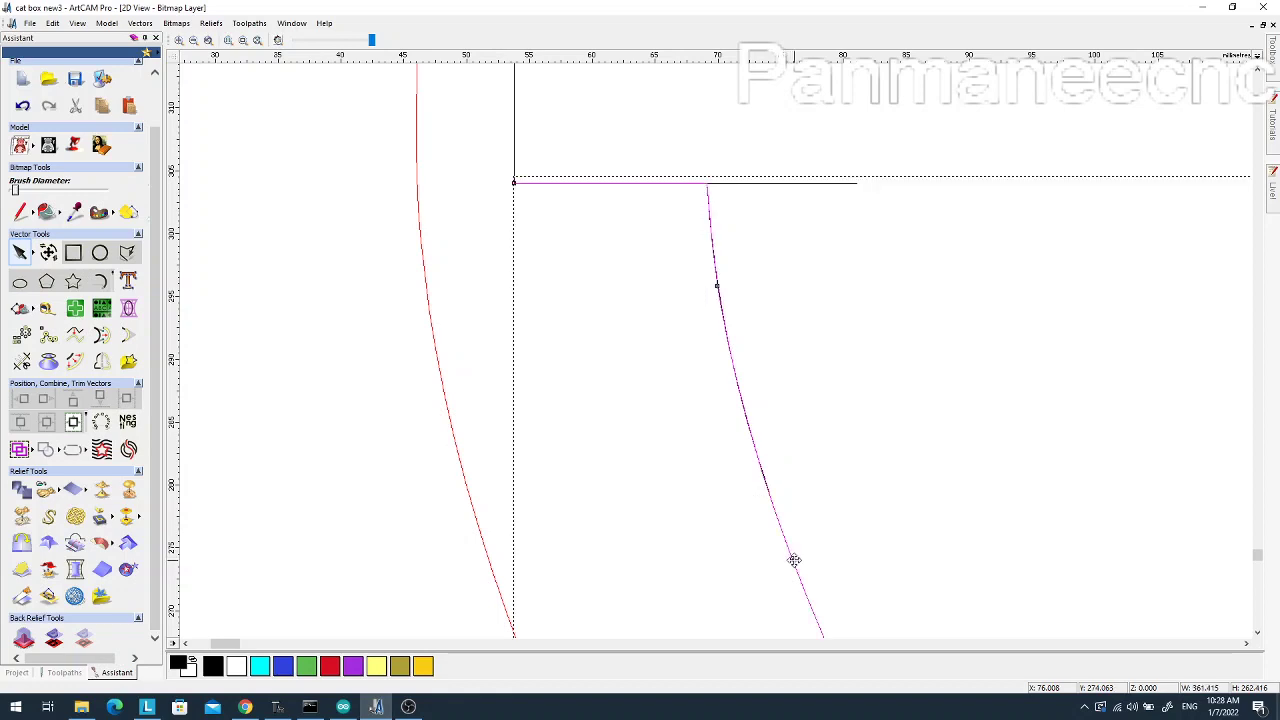
{"action": "left_click", "coordinate": [795, 558]}
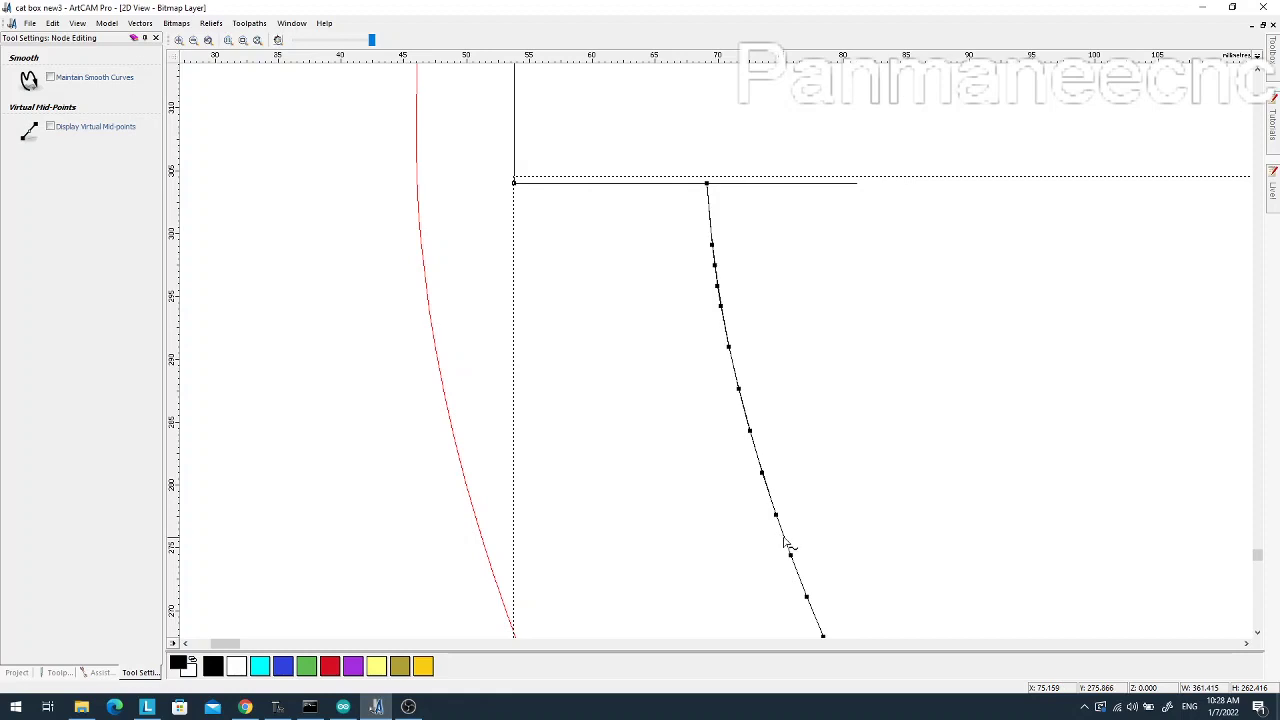
{"action": "left_click", "coordinate": [787, 548]}
{"action": "key", "text": "Delete"}
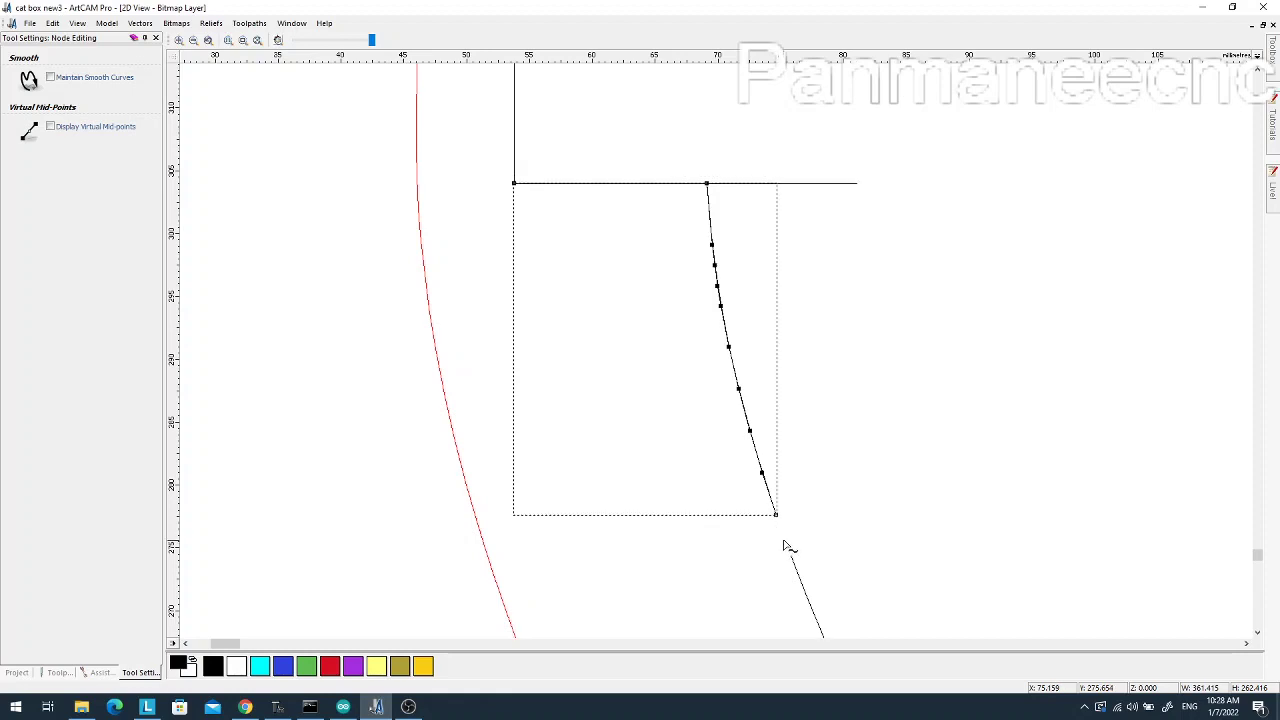
{"action": "left_click", "coordinate": [772, 476]}
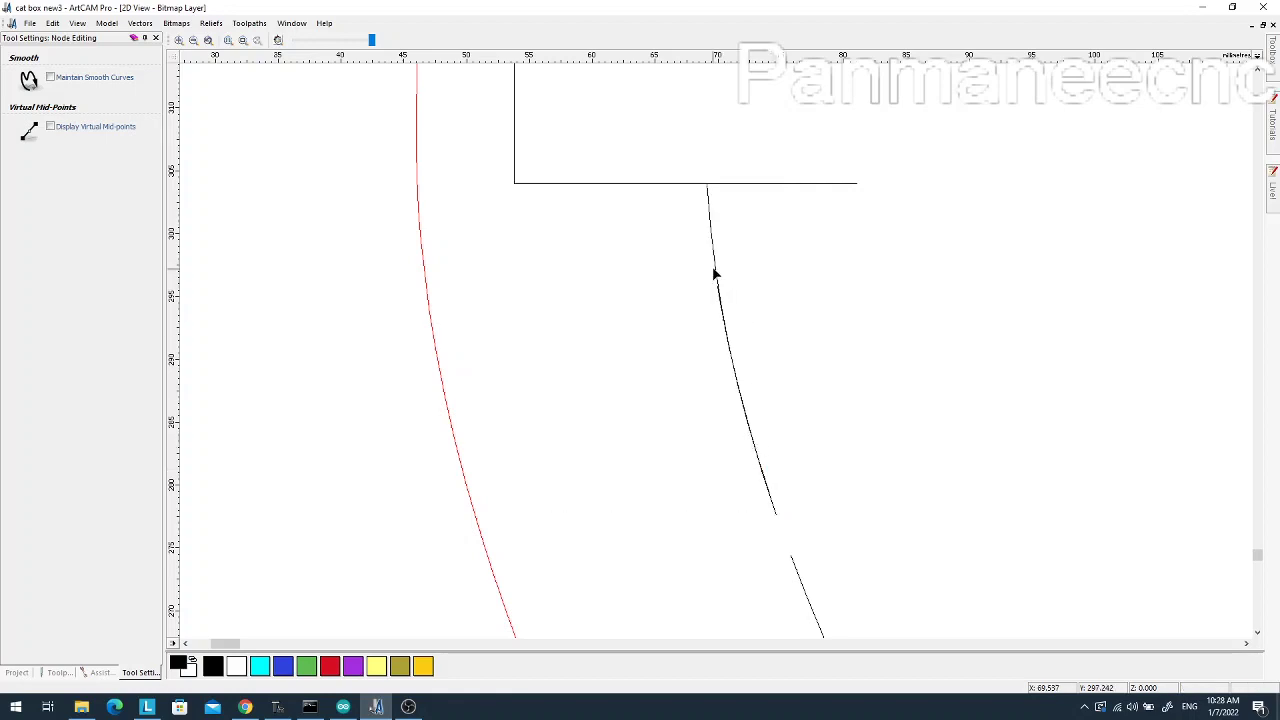
{"action": "left_click", "coordinate": [715, 273]}
{"action": "scroll", "coordinate": [824, 491], "scroll_direction": "down", "scroll_amount": 3}
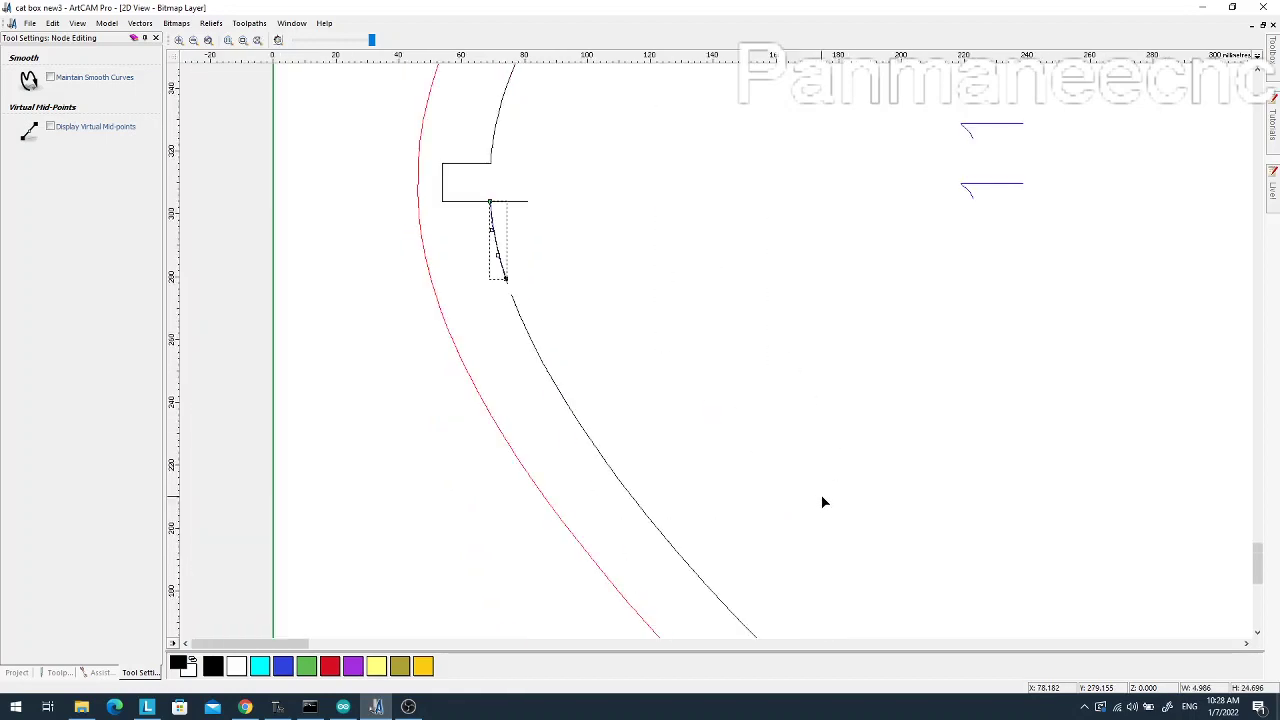
{"action": "scroll", "coordinate": [646, 434], "scroll_direction": "up", "scroll_amount": 2}
{"action": "scroll", "coordinate": [652, 480], "scroll_direction": "down", "scroll_amount": 2}
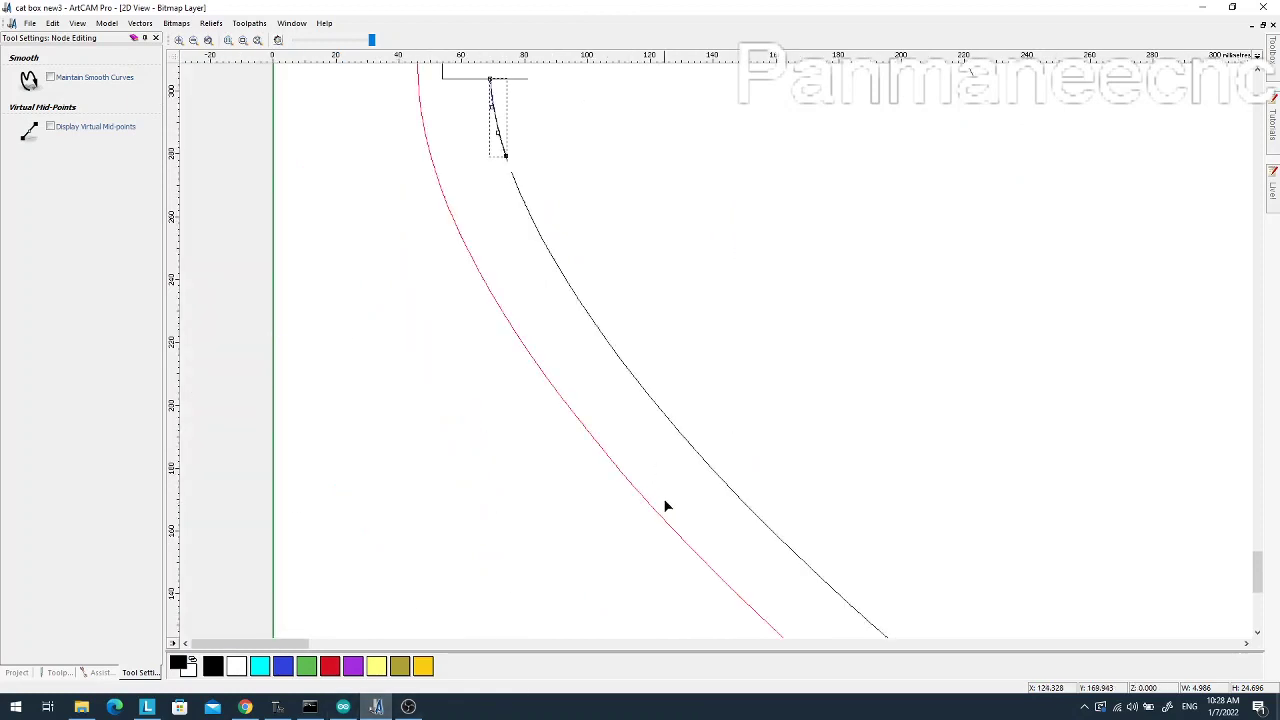
{"action": "scroll", "coordinate": [553, 420], "scroll_direction": "down", "scroll_amount": 3}
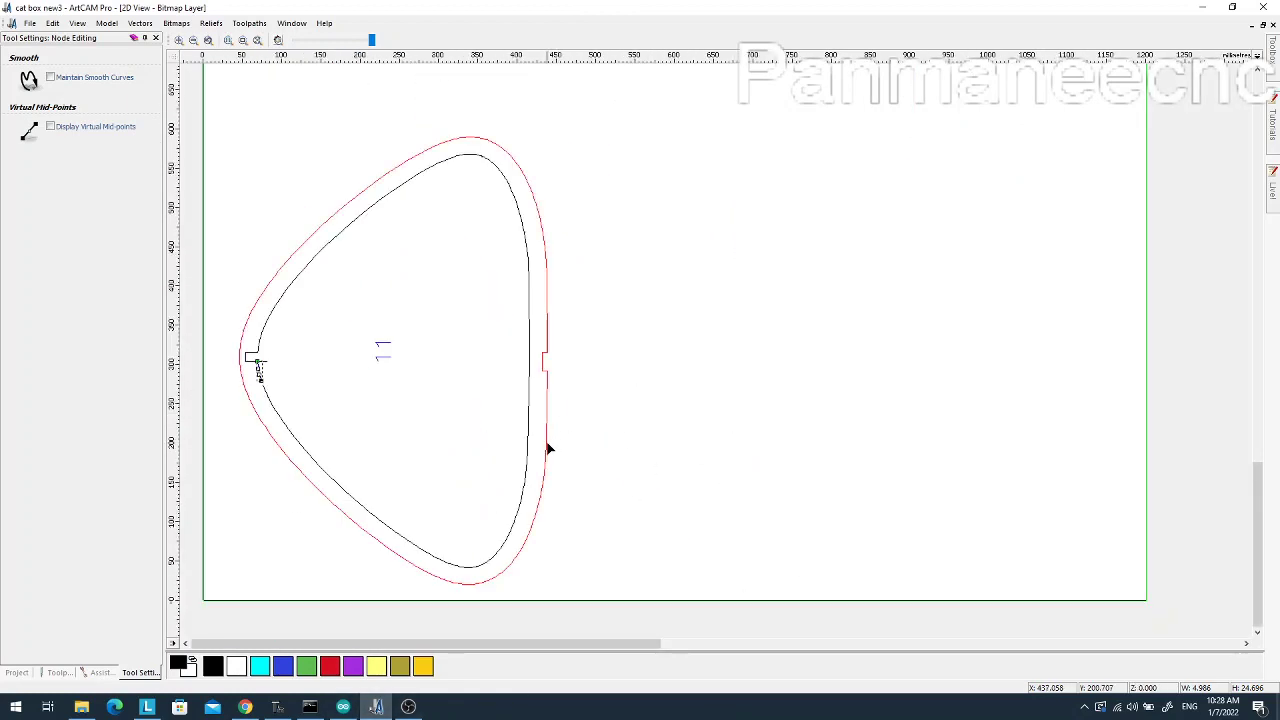
Delete the lower half of the red outer outline
{"action": "left_click", "coordinate": [548, 450]}
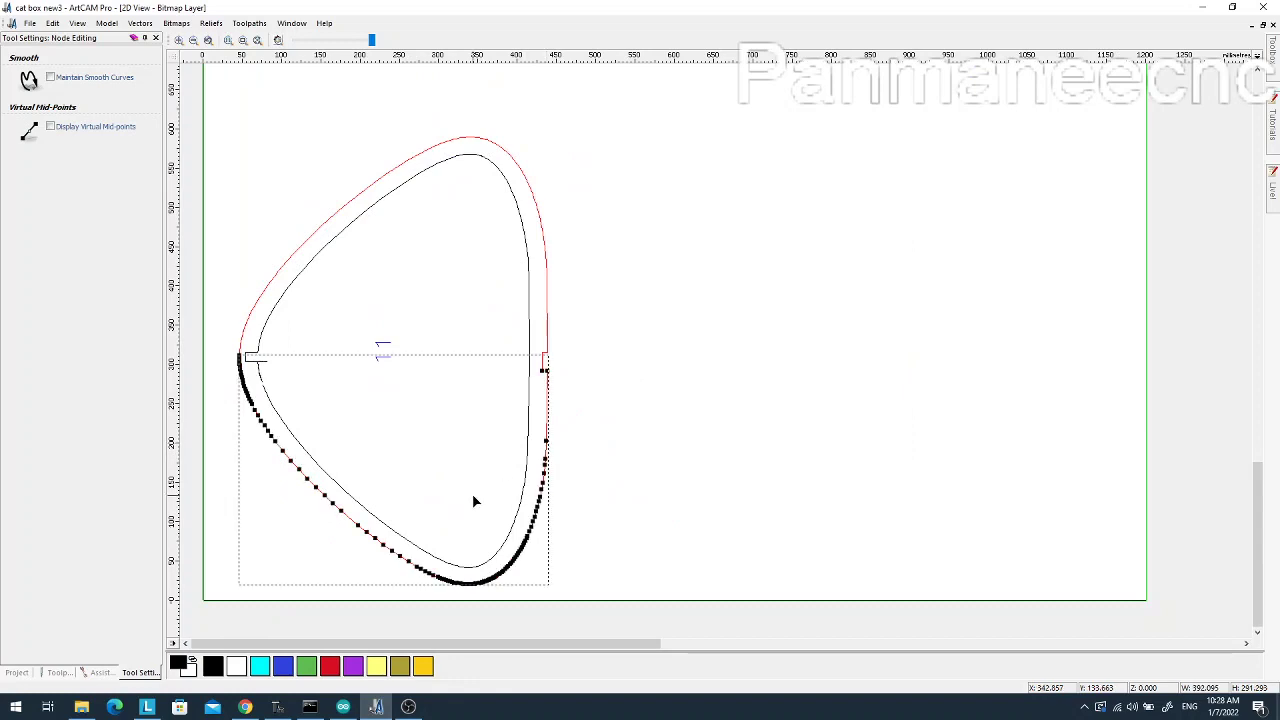
{"action": "key", "text": "n"}
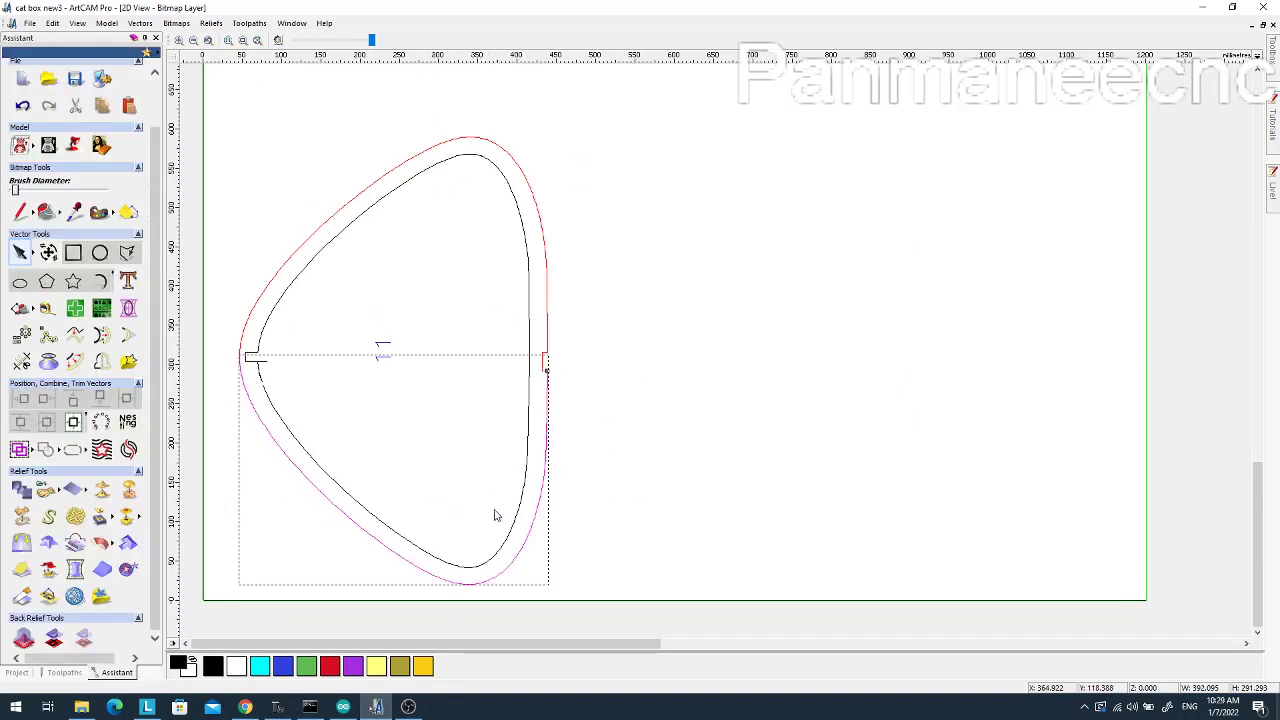
{"action": "left_click", "coordinate": [506, 530]}
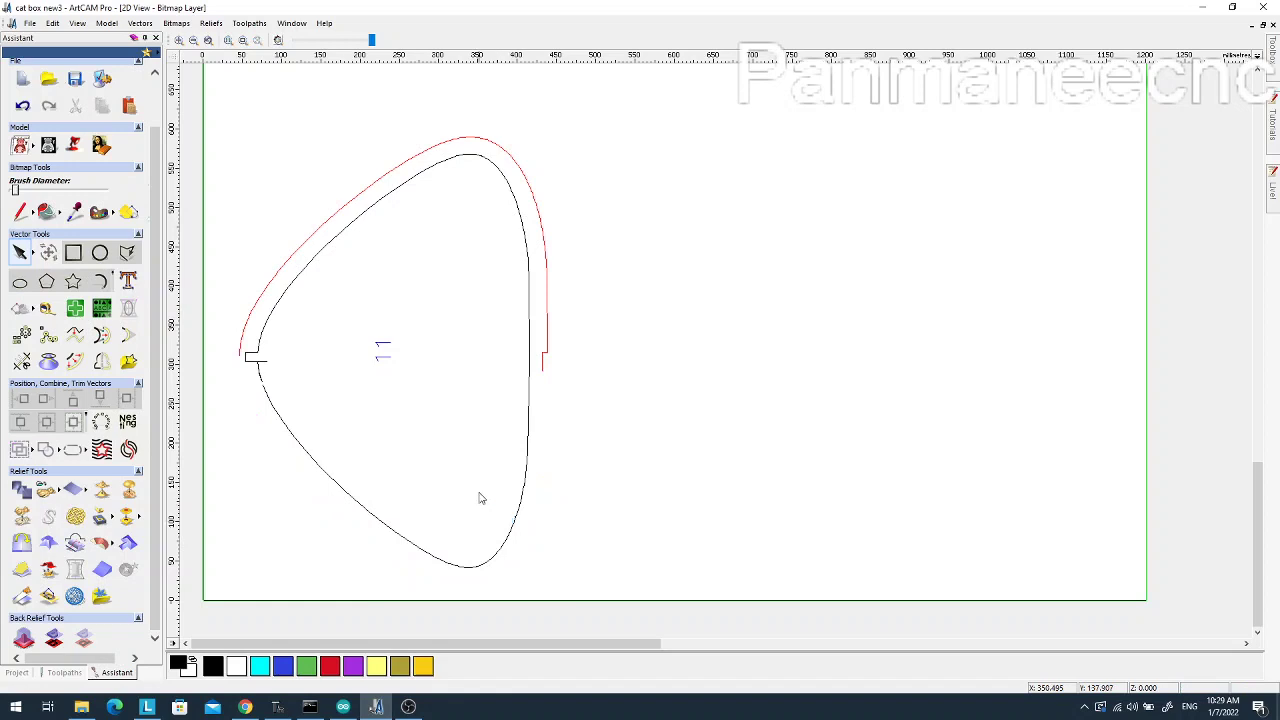
{"action": "scroll", "coordinate": [477, 497], "scroll_direction": "down", "scroll_amount": 3}
{"action": "scroll", "coordinate": [466, 520], "scroll_direction": "up", "scroll_amount": 5}
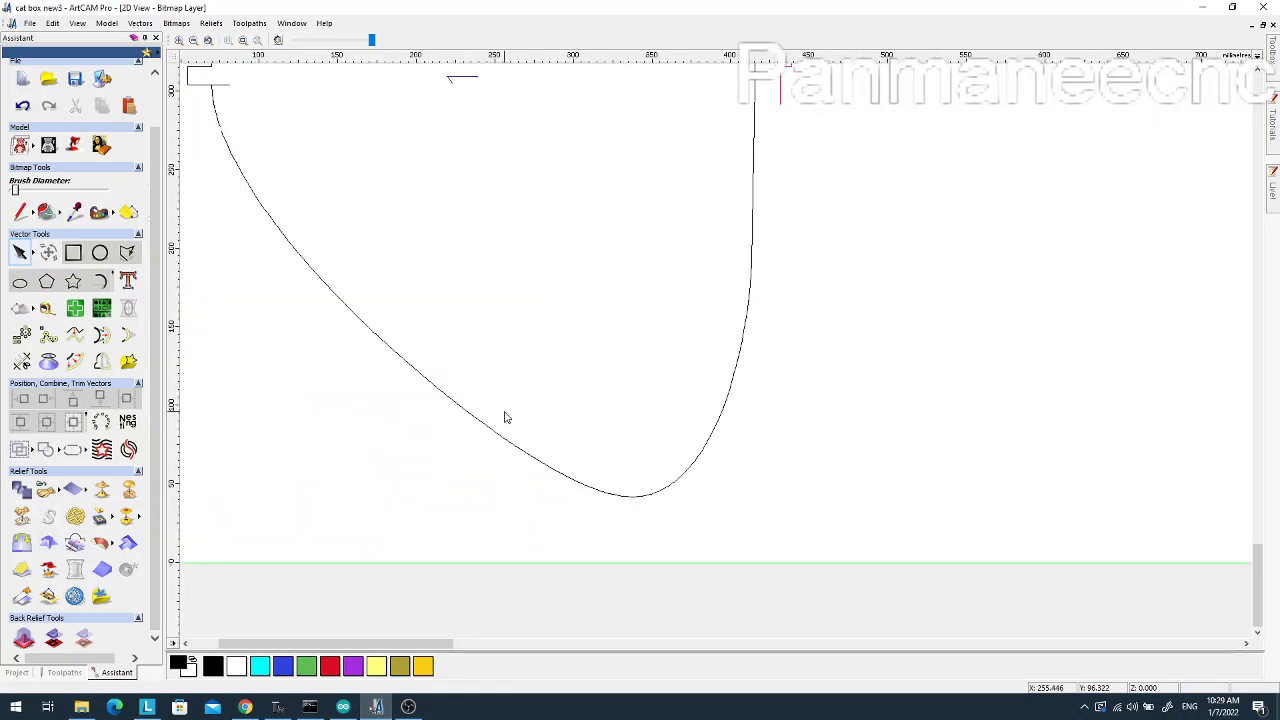
{"action": "scroll", "coordinate": [505, 418], "scroll_direction": "down", "scroll_amount": 3}
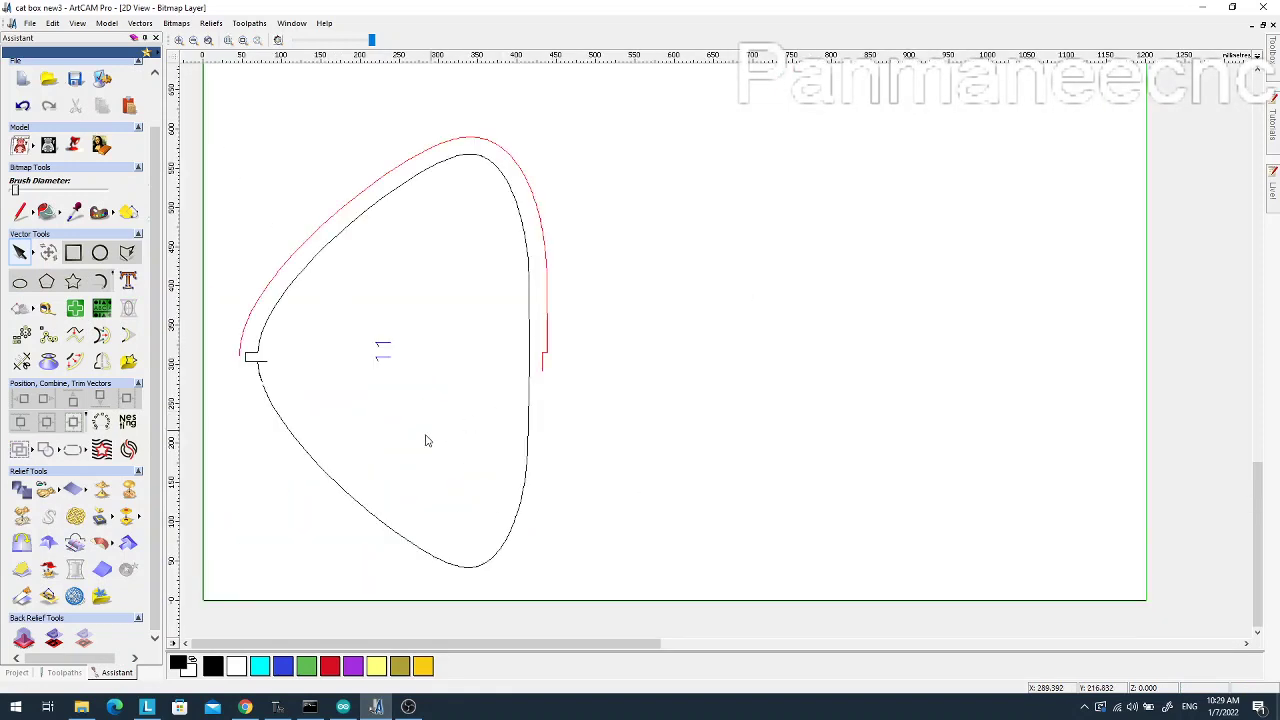
Reopen the model cat box new3 from the Desktop, discarding the unsaved changes
{"action": "left_click", "coordinate": [30, 23]}
{"action": "left_click", "coordinate": [45, 49]}
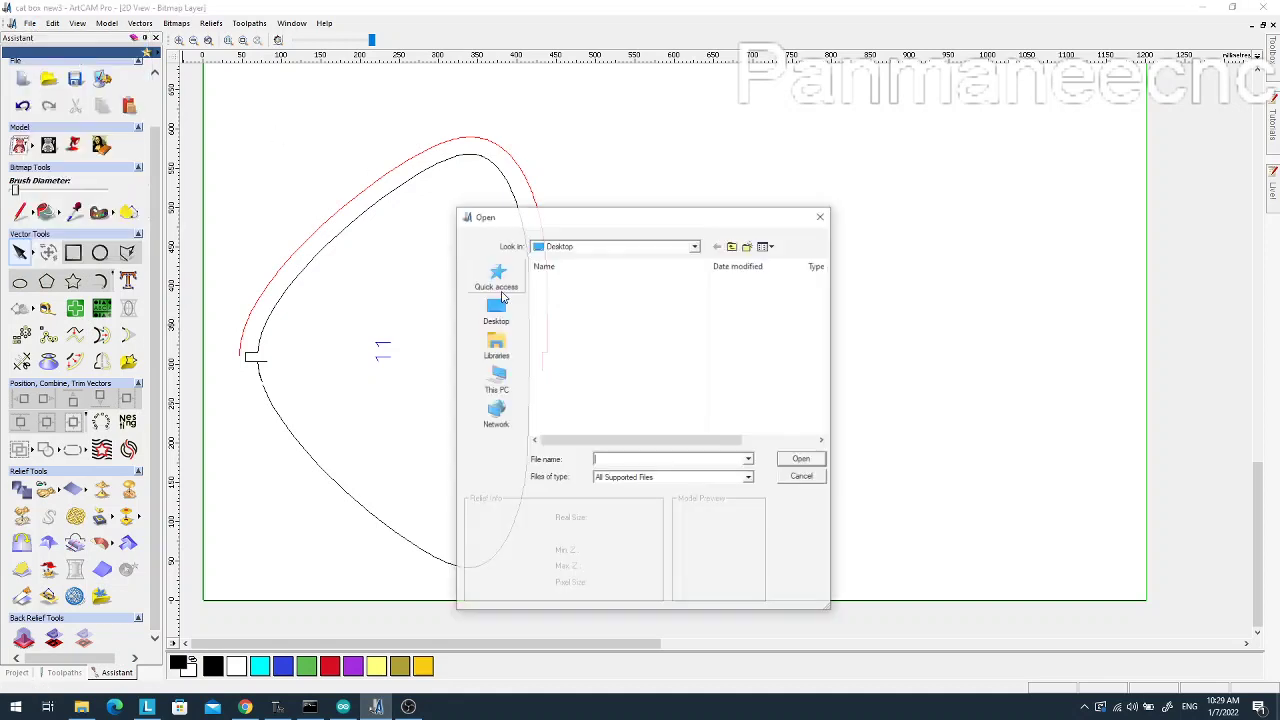
{"action": "scroll", "coordinate": [620, 360], "scroll_direction": "down", "scroll_amount": 5}
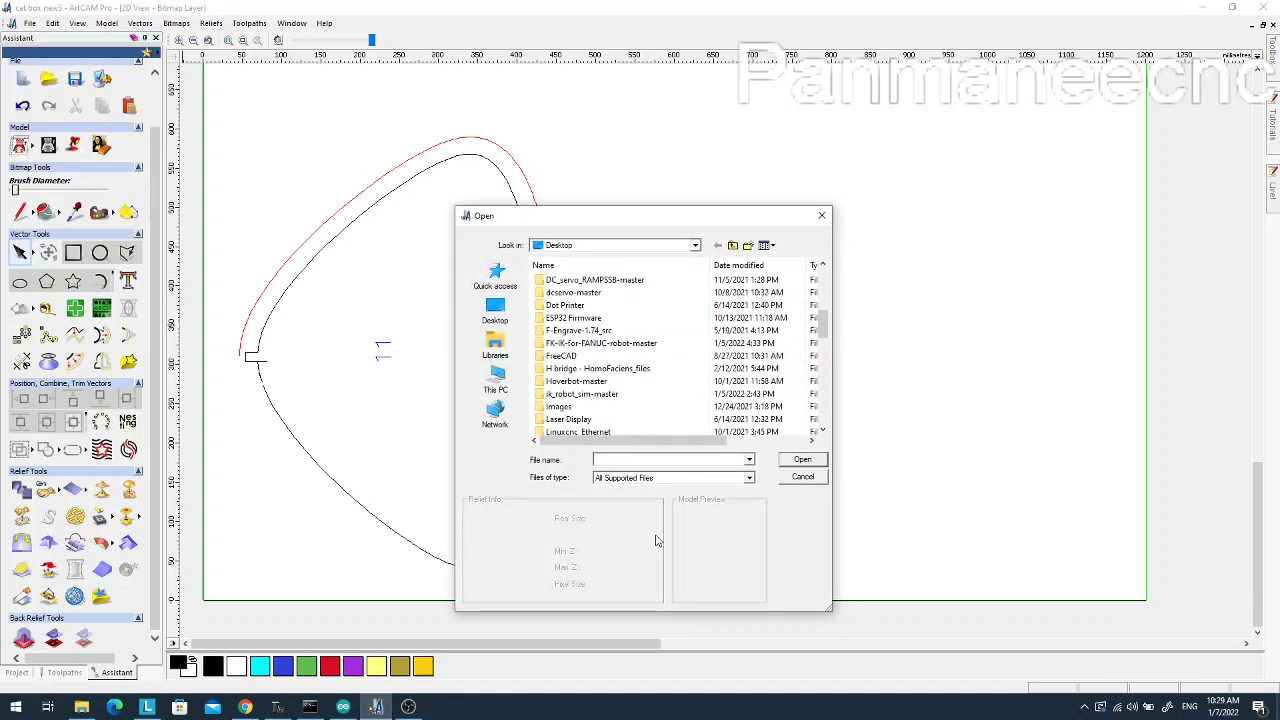
{"action": "scroll", "coordinate": [665, 400], "scroll_direction": "down", "scroll_amount": 10}
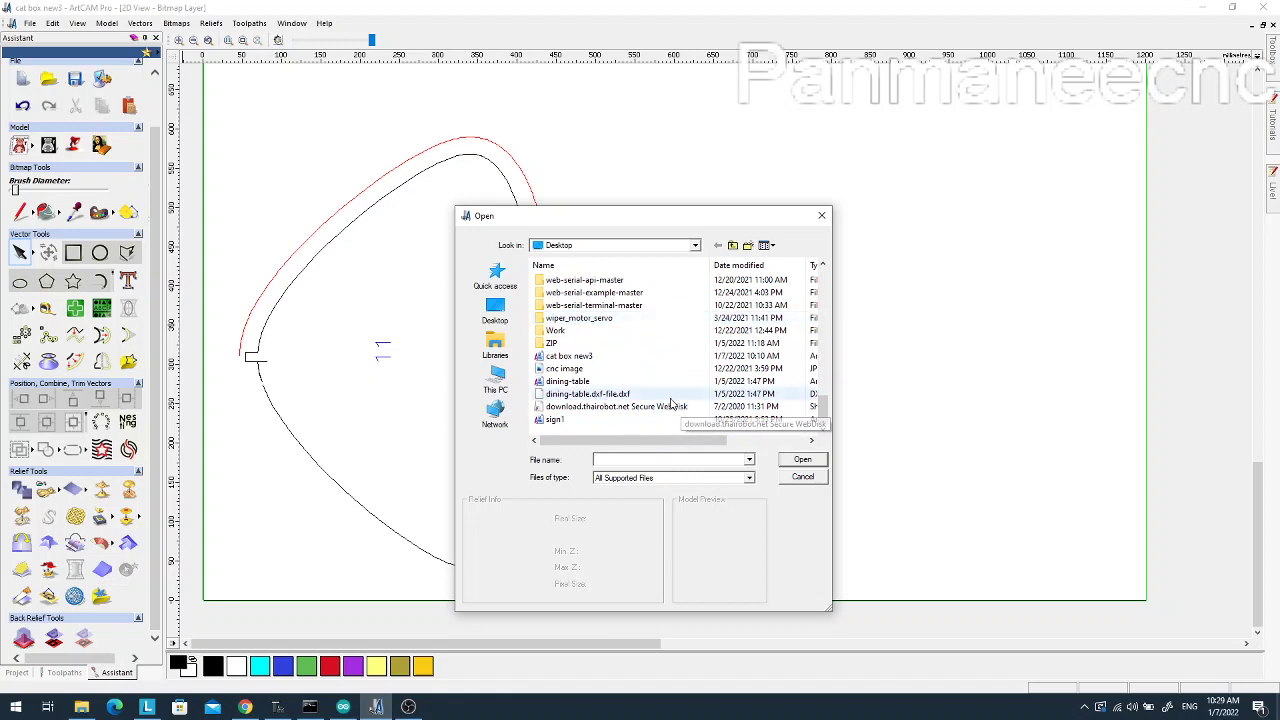
{"action": "left_click", "coordinate": [572, 356]}
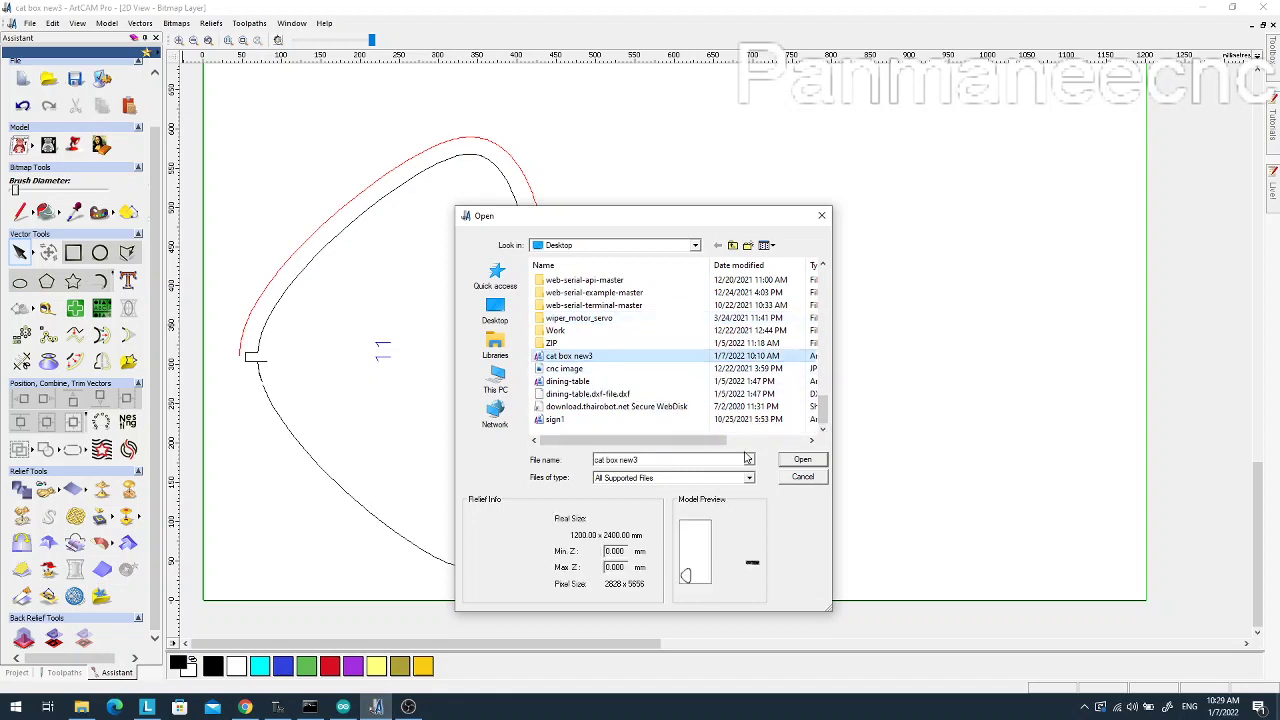
{"action": "left_click", "coordinate": [814, 458]}
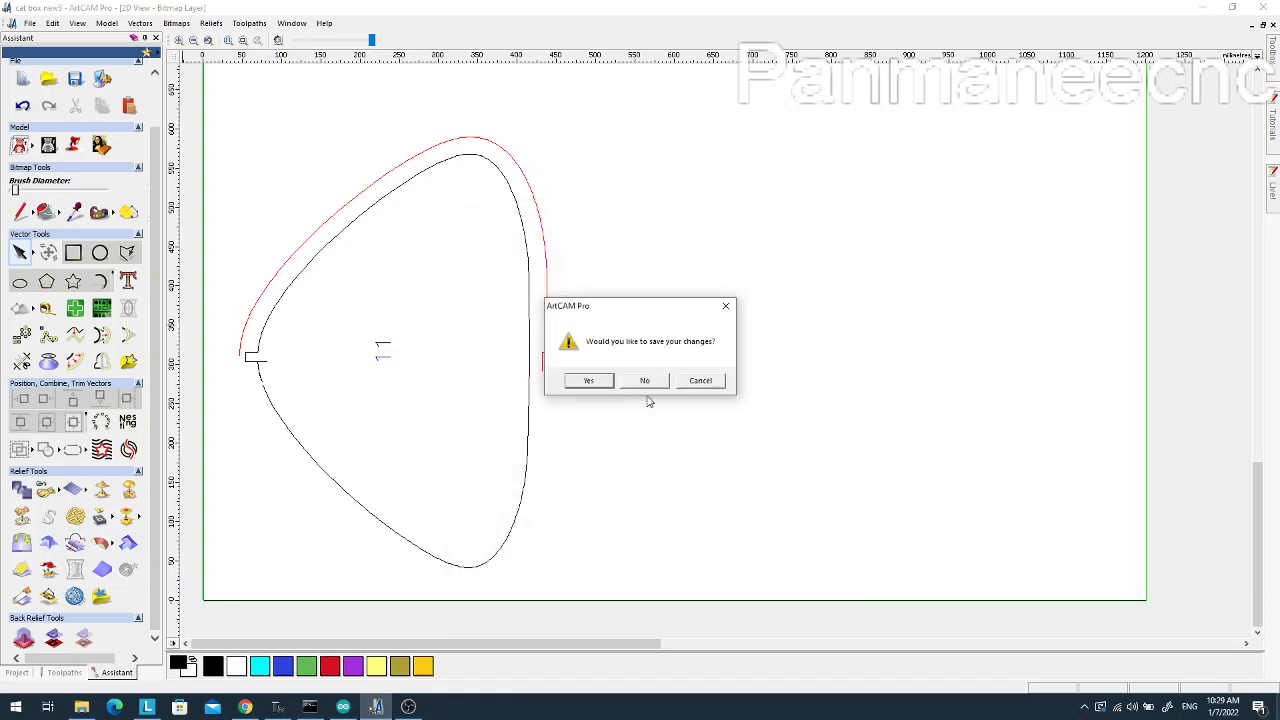
{"action": "left_click", "coordinate": [648, 384]}
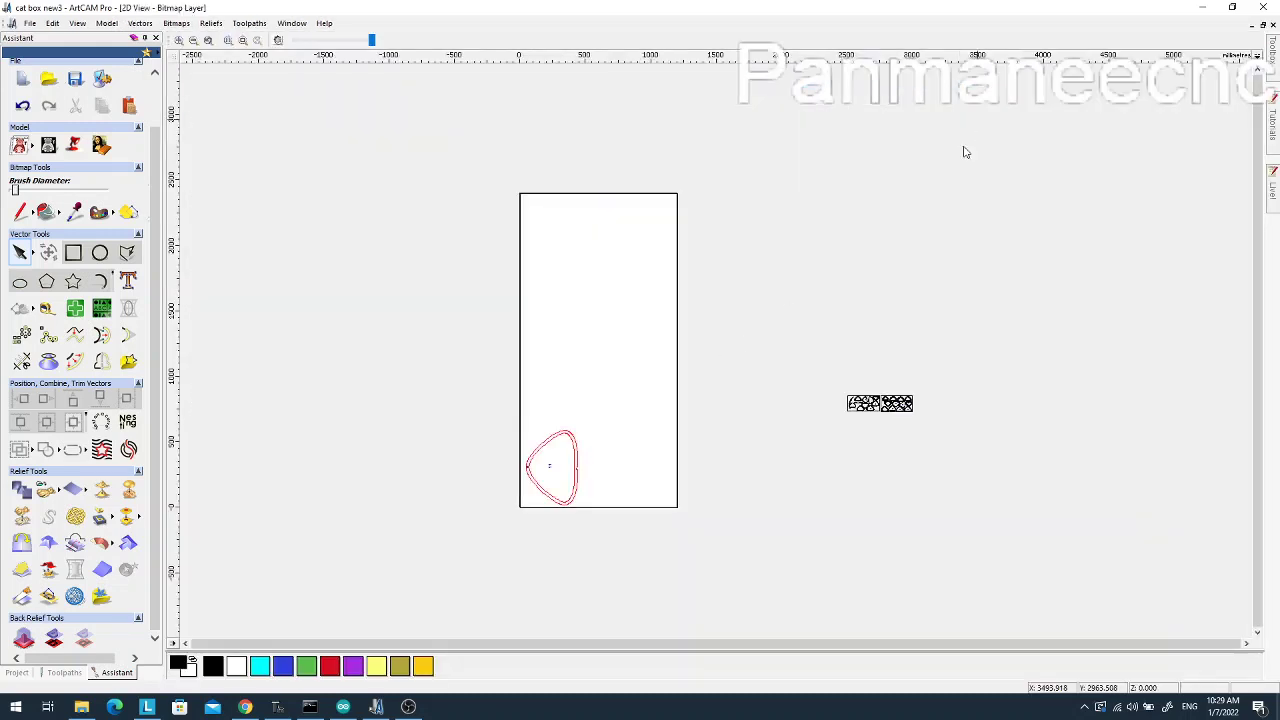
{"action": "scroll", "coordinate": [587, 473], "scroll_direction": "up", "scroll_amount": 3}
{"action": "scroll", "coordinate": [480, 473], "scroll_direction": "down", "scroll_amount": 1}
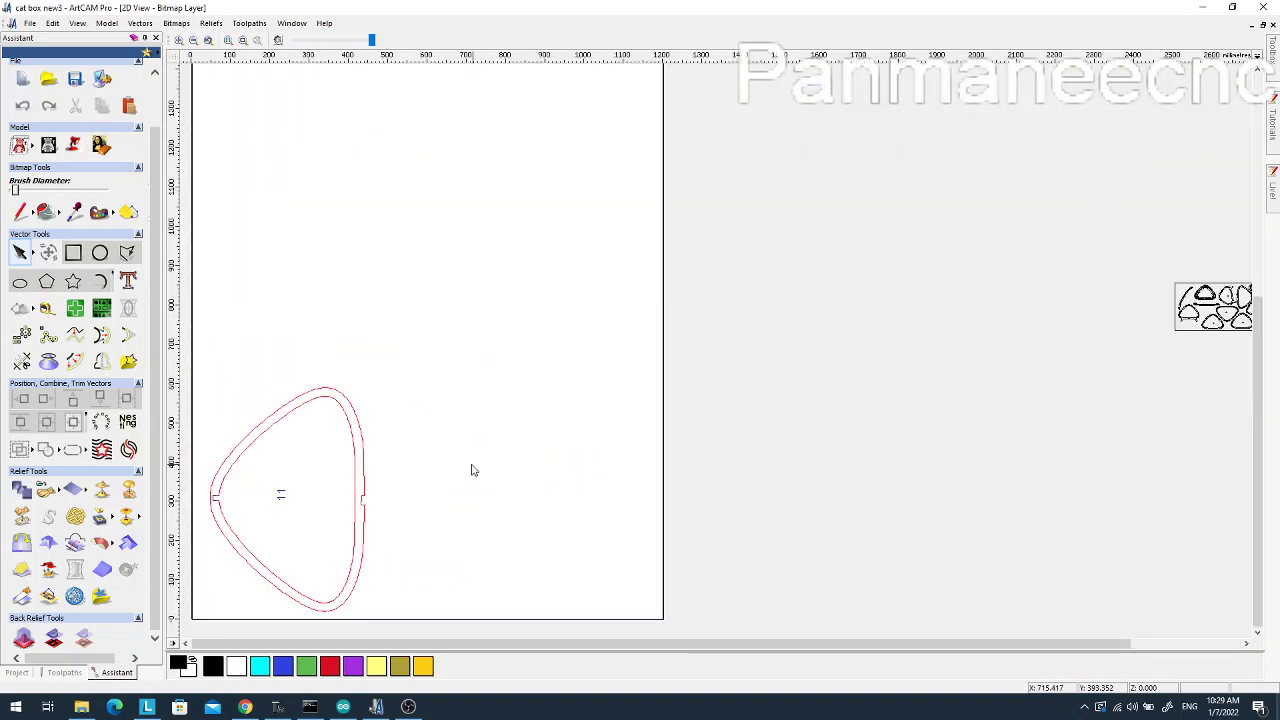
Ungroup the vectors of part 11 so its contours and number can be selected separately
{"action": "scroll", "coordinate": [412, 478], "scroll_direction": "up", "scroll_amount": 2}
{"action": "left_click", "coordinate": [527, 520]}
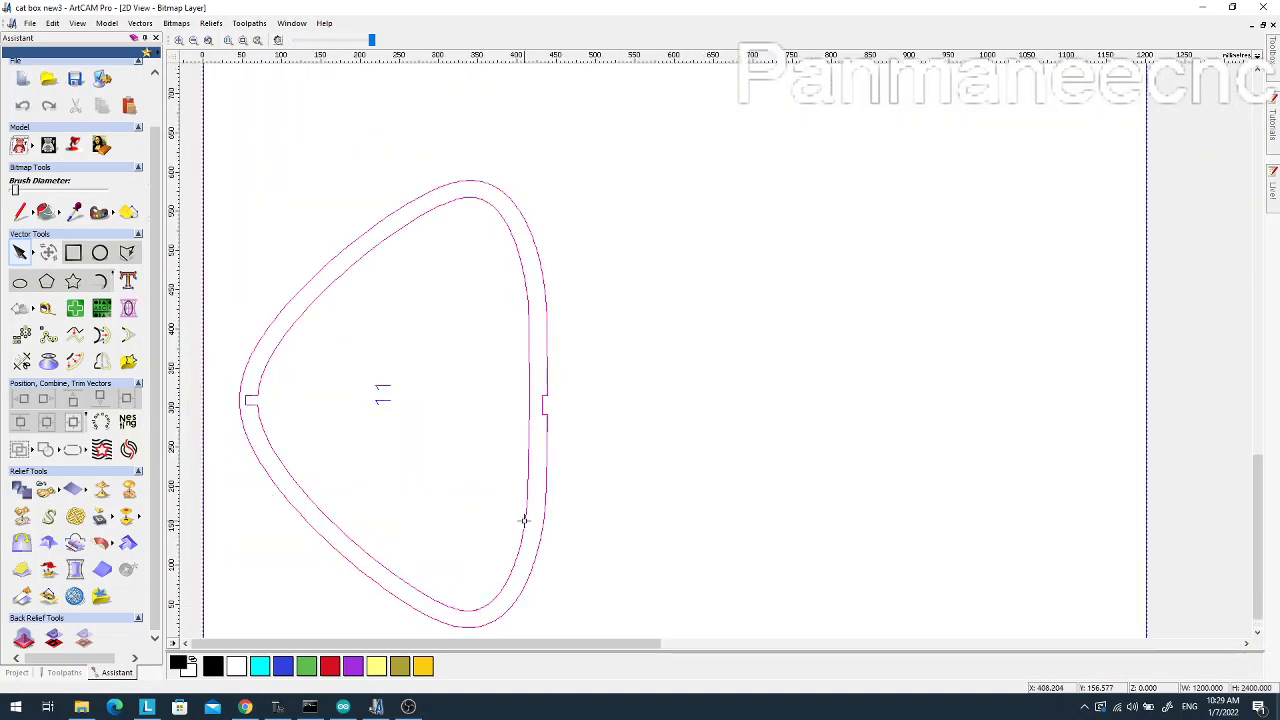
{"action": "left_click", "coordinate": [374, 397]}
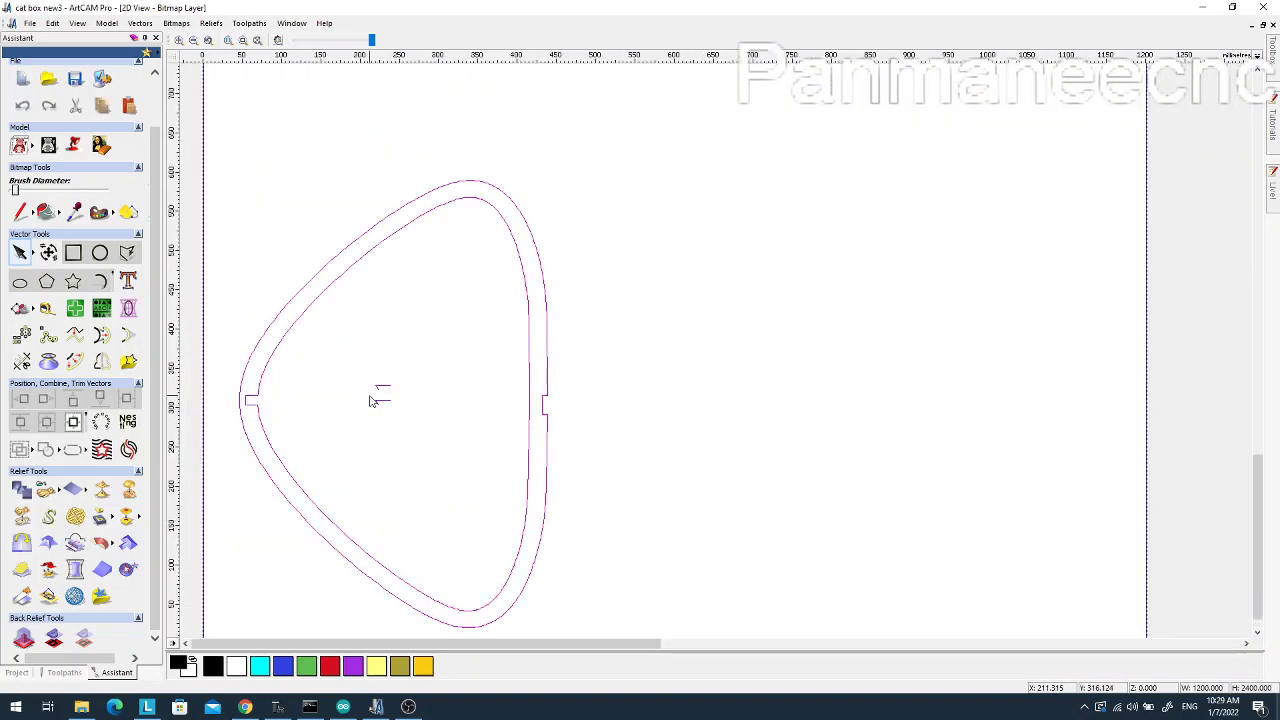
{"action": "left_click_drag", "start_coordinate": [530, 636], "coordinate": [380, 286]}
{"action": "right_click", "coordinate": [380, 286]}
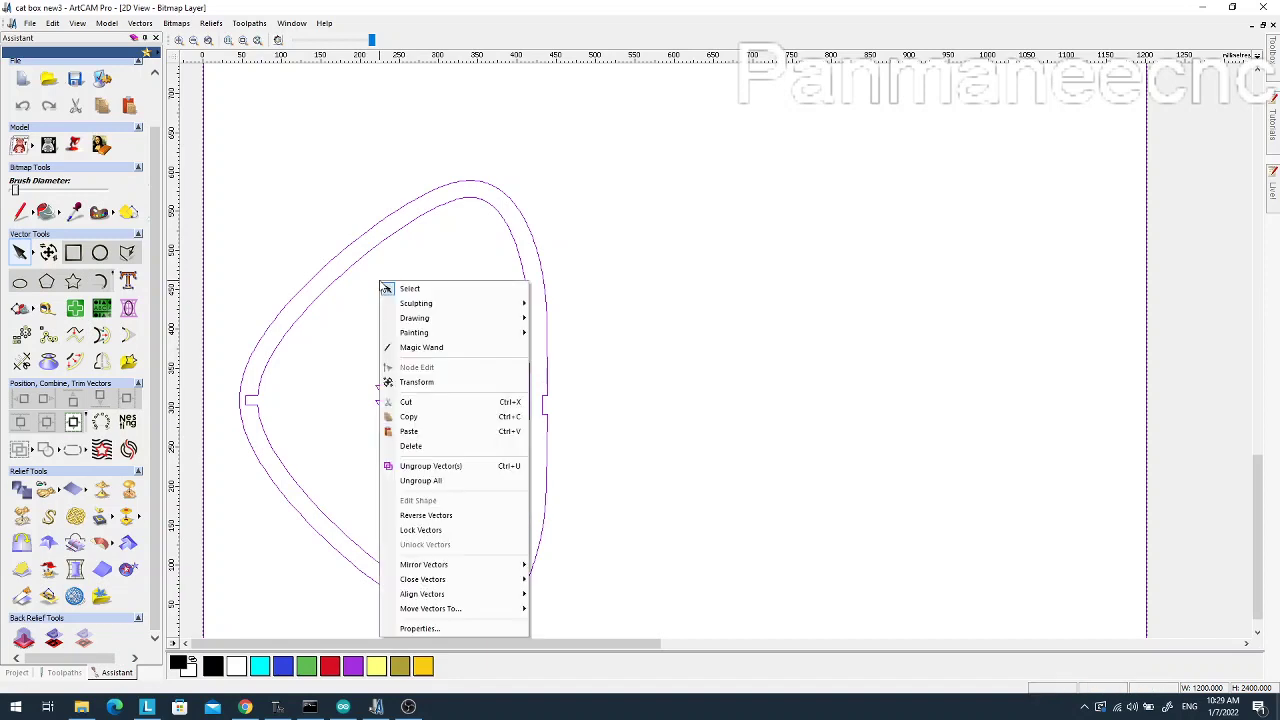
{"action": "left_click", "coordinate": [455, 470]}
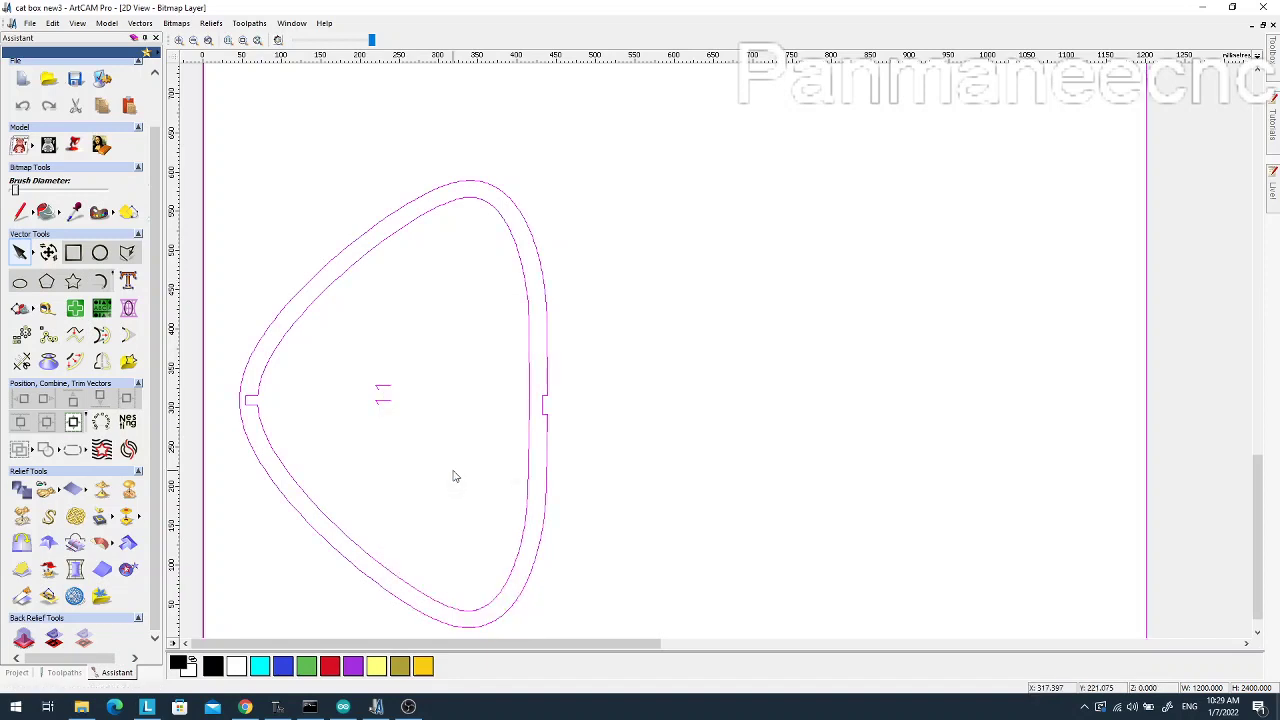
Try to offset the lower half of the inner contour by 5 mm inwards with sharp corners
{"action": "left_click", "coordinate": [529, 474]}
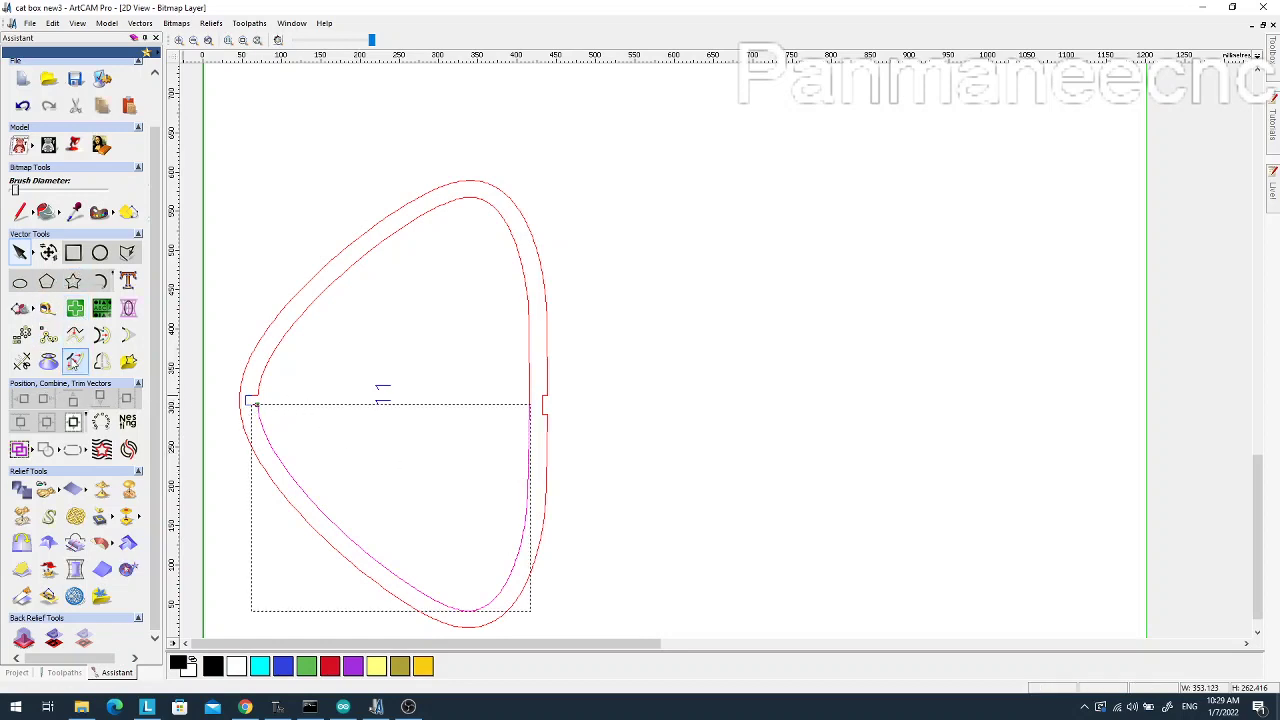
{"action": "left_click", "coordinate": [74, 364]}
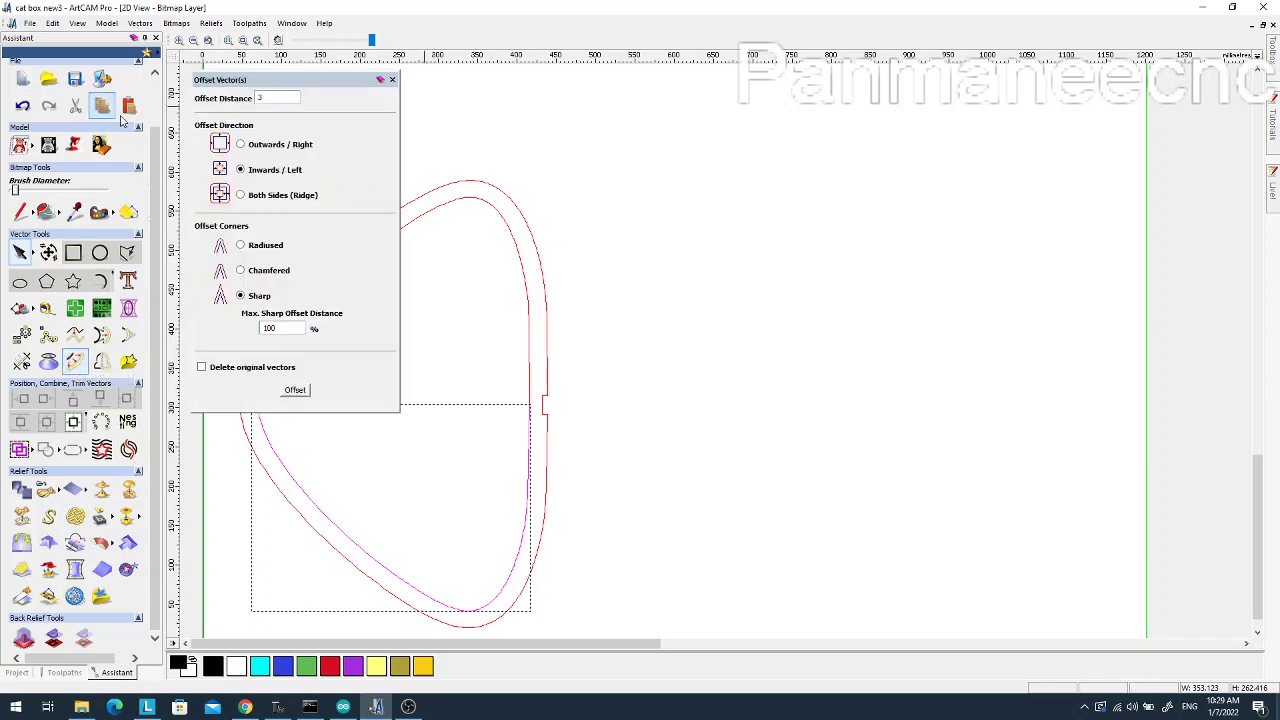
{"action": "double_click", "coordinate": [276, 99]}
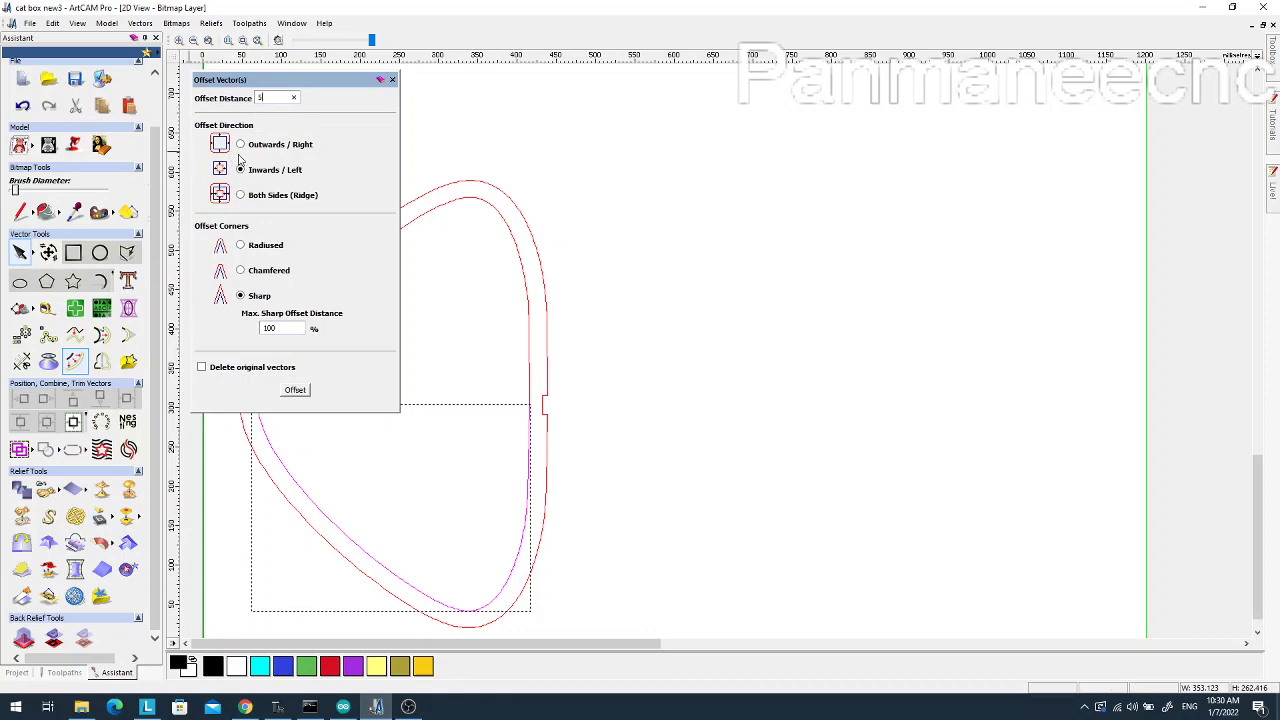
{"action": "left_click", "coordinate": [296, 390]}
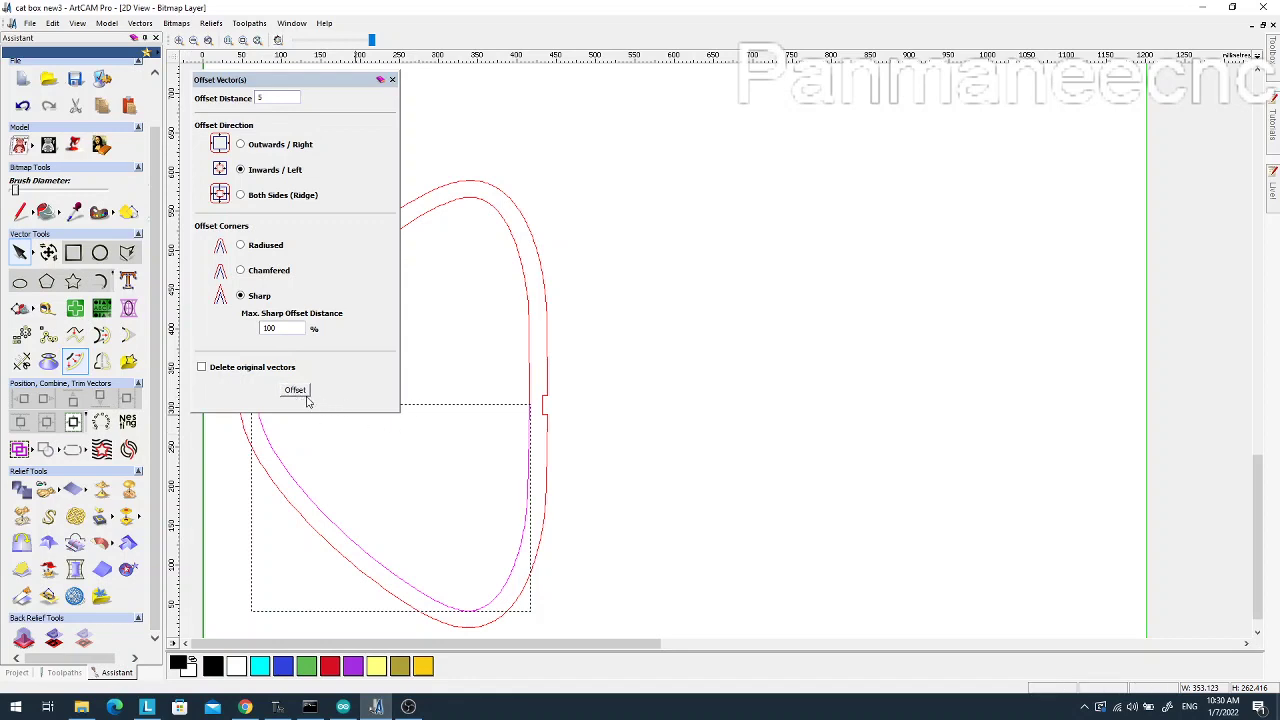
{"action": "scroll", "coordinate": [300, 398], "scroll_direction": "up", "scroll_amount": 5}
{"action": "scroll", "coordinate": [509, 486], "scroll_direction": "up", "scroll_amount": 2}
{"action": "scroll", "coordinate": [803, 360], "scroll_direction": "down", "scroll_amount": 1}
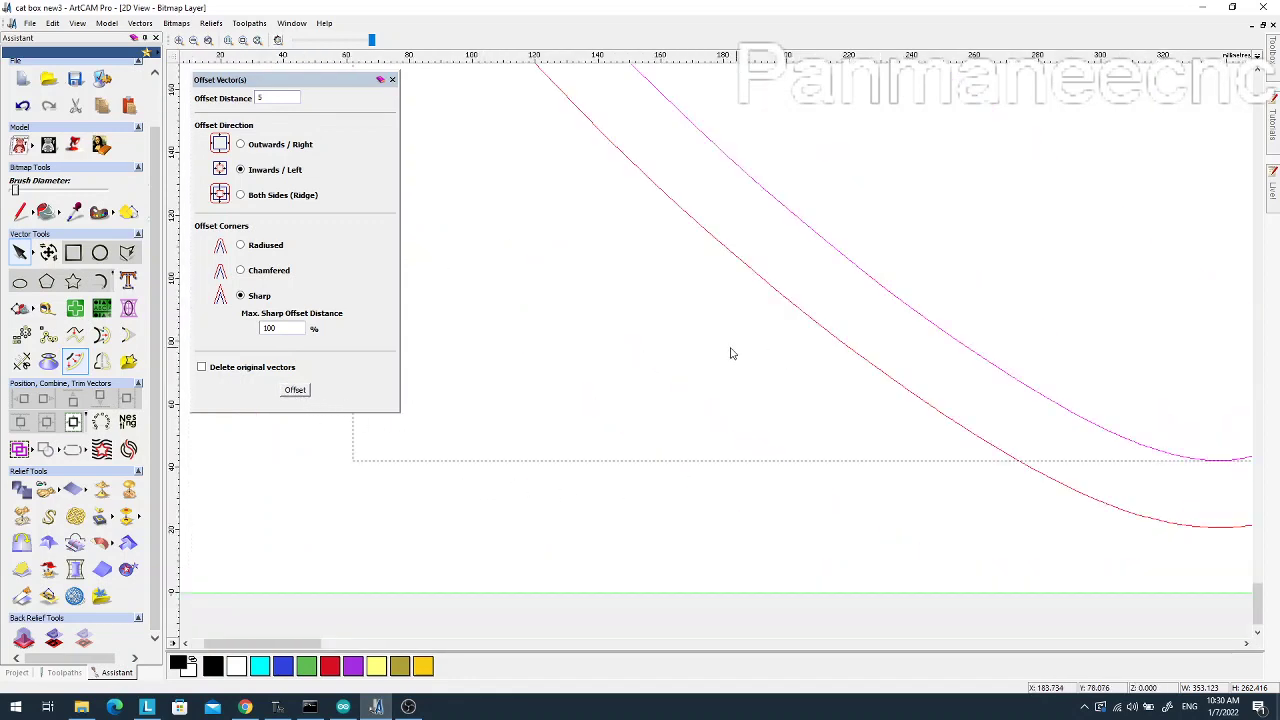
{"action": "scroll", "coordinate": [780, 371], "scroll_direction": "down", "scroll_amount": 6}
{"action": "scroll", "coordinate": [335, 509], "scroll_direction": "up", "scroll_amount": 2}
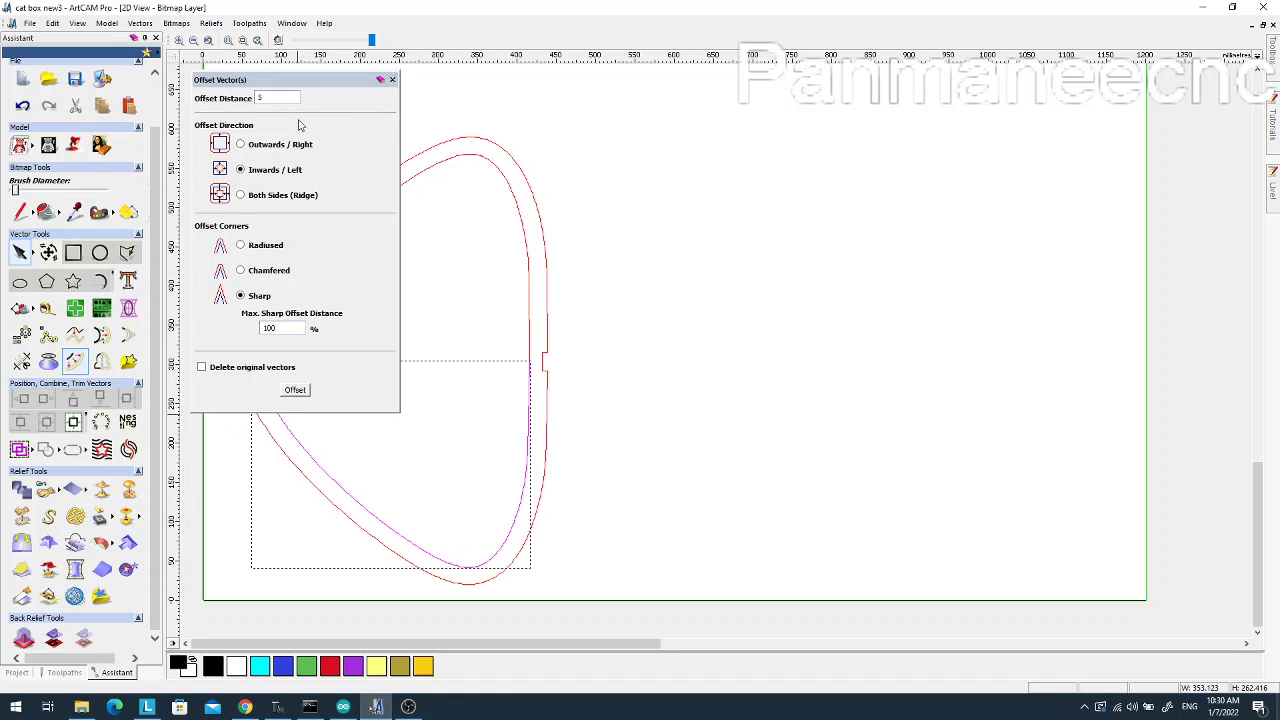
Offset the lower half of the inner contour by 5 mm to both sides as a ridge with sharp corners
{"action": "left_click", "coordinate": [241, 196]}
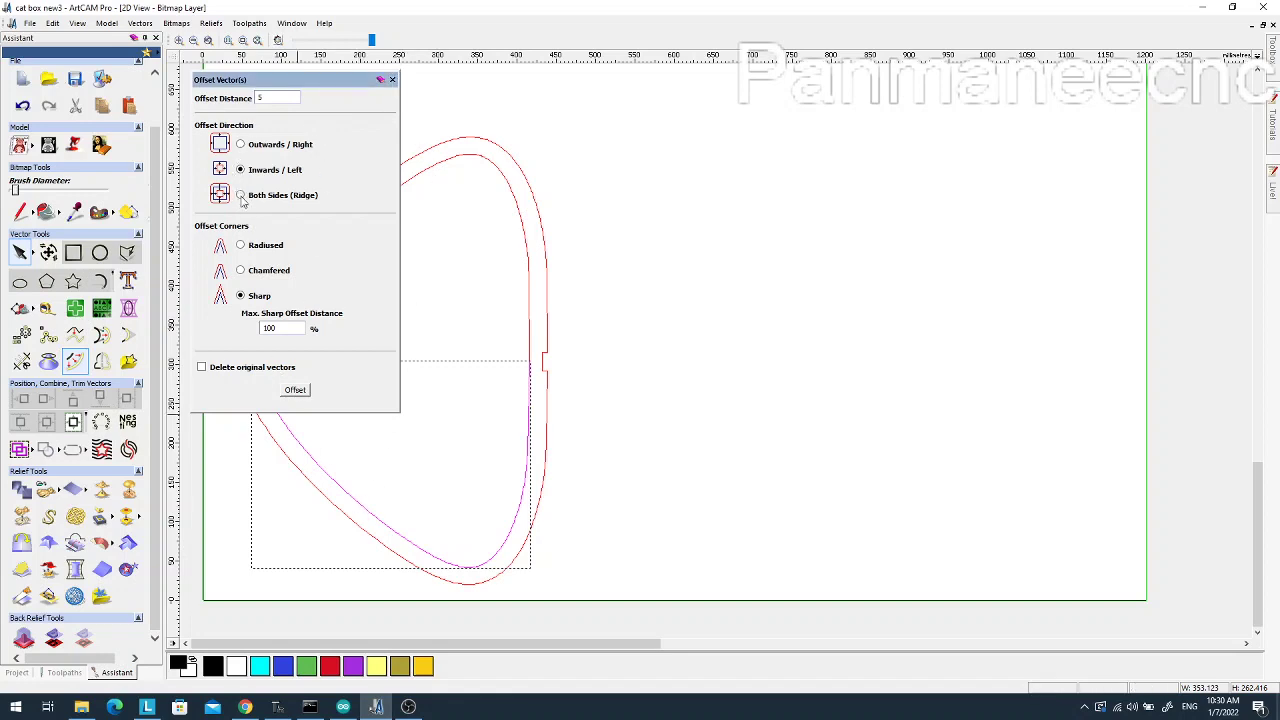
{"action": "left_click", "coordinate": [298, 394]}
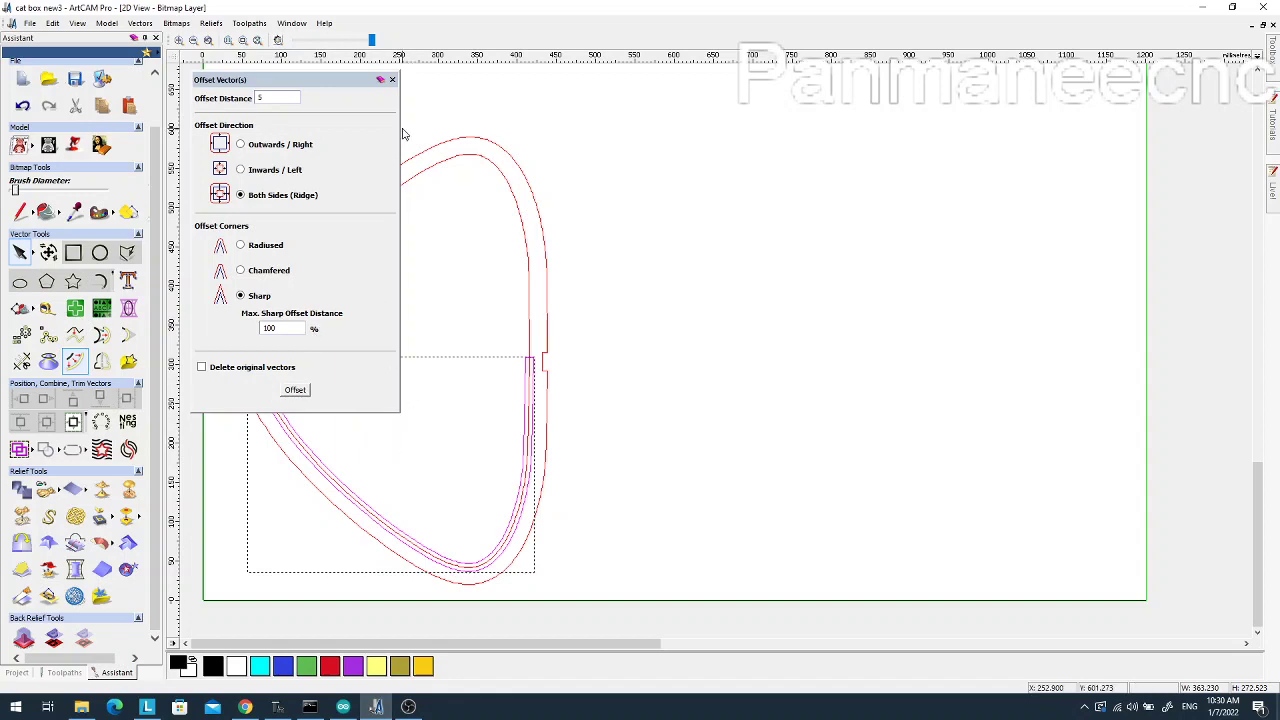
{"action": "left_click", "coordinate": [393, 82]}
{"action": "left_click", "coordinate": [366, 417]}
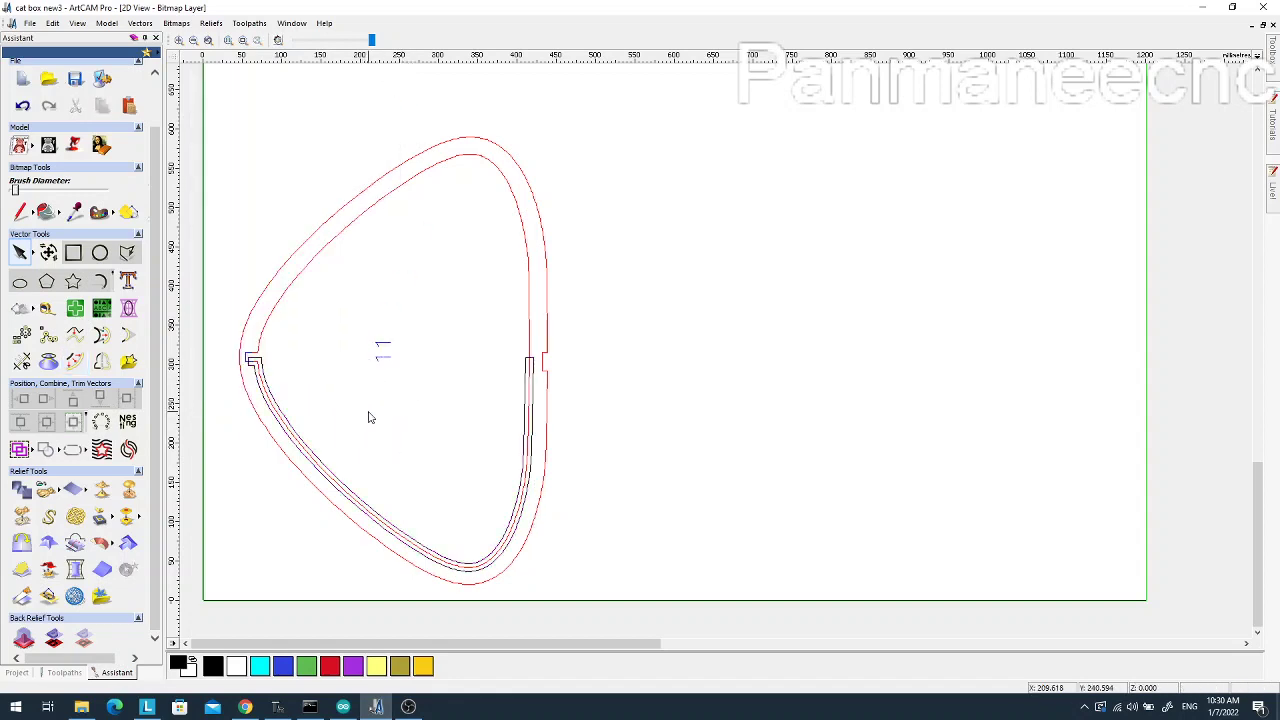
Delete the original lower inner curve running between its two offset lines, keeping the ridge outline
{"action": "scroll", "coordinate": [363, 409], "scroll_direction": "up", "scroll_amount": 4}
{"action": "scroll", "coordinate": [443, 401], "scroll_direction": "down", "scroll_amount": 3}
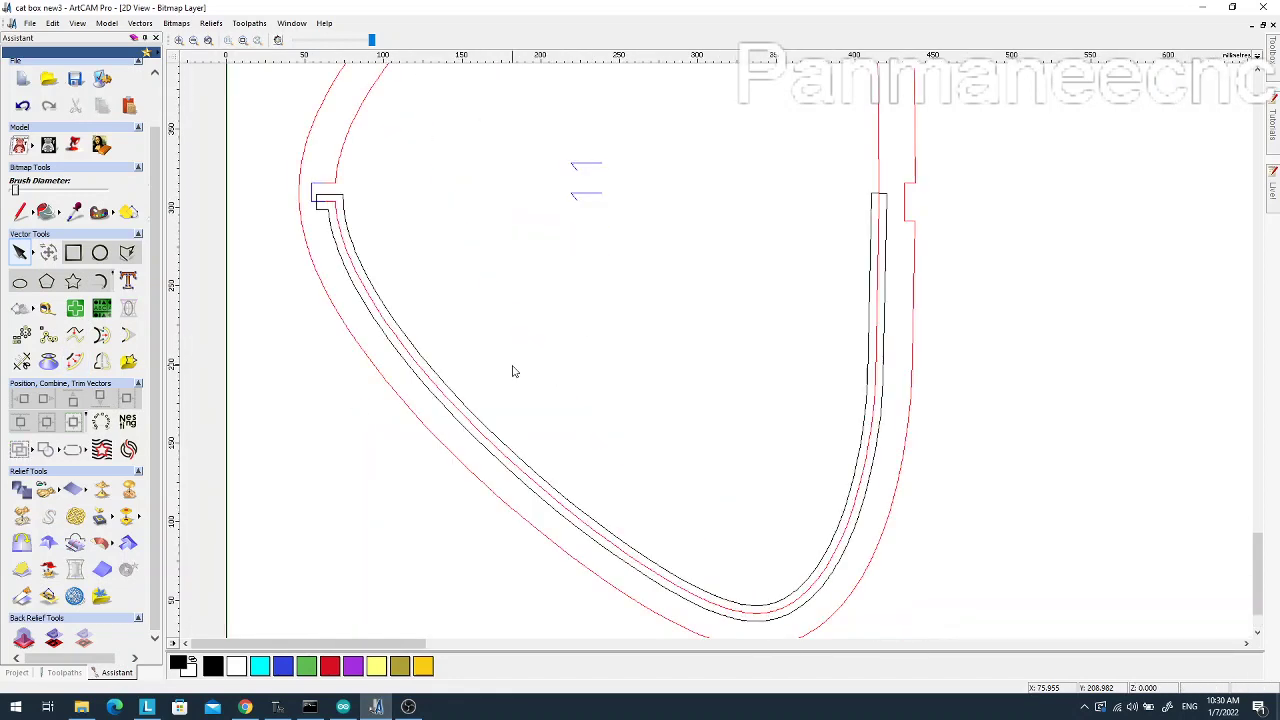
{"action": "left_click", "coordinate": [394, 333]}
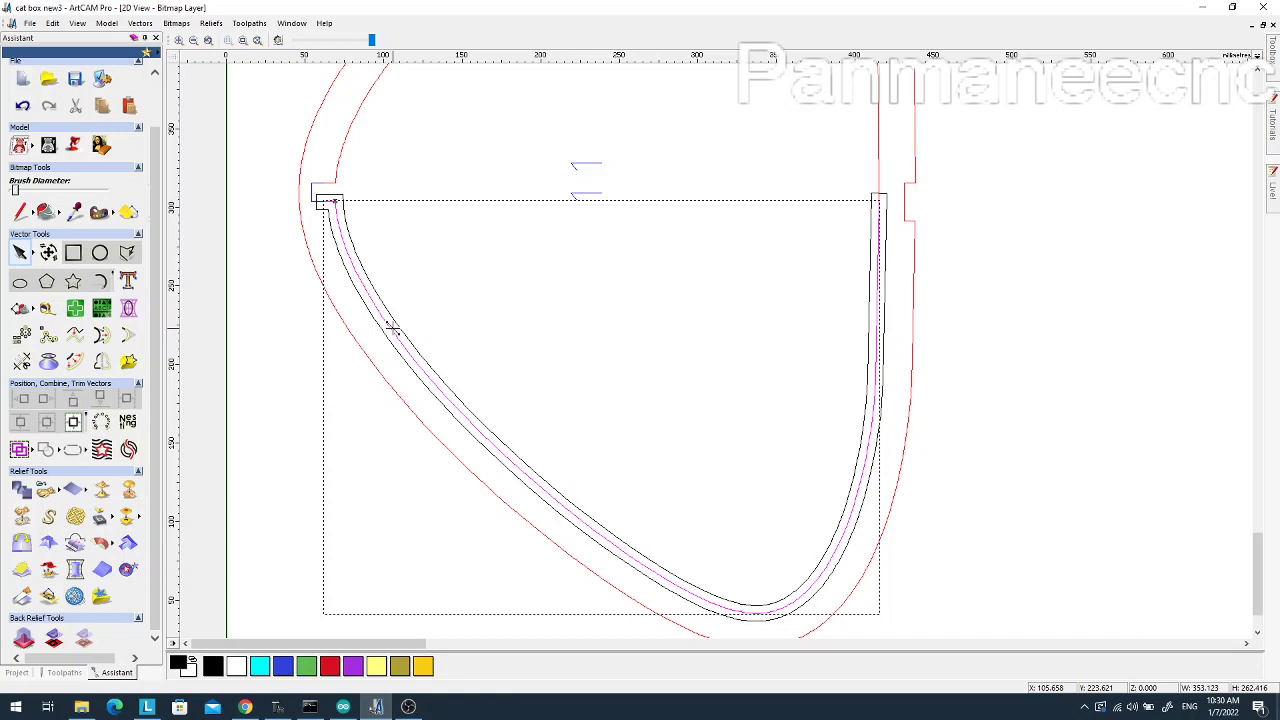
{"action": "left_click", "coordinate": [391, 326]}
{"action": "left_click", "coordinate": [397, 333], "text": "shift"}
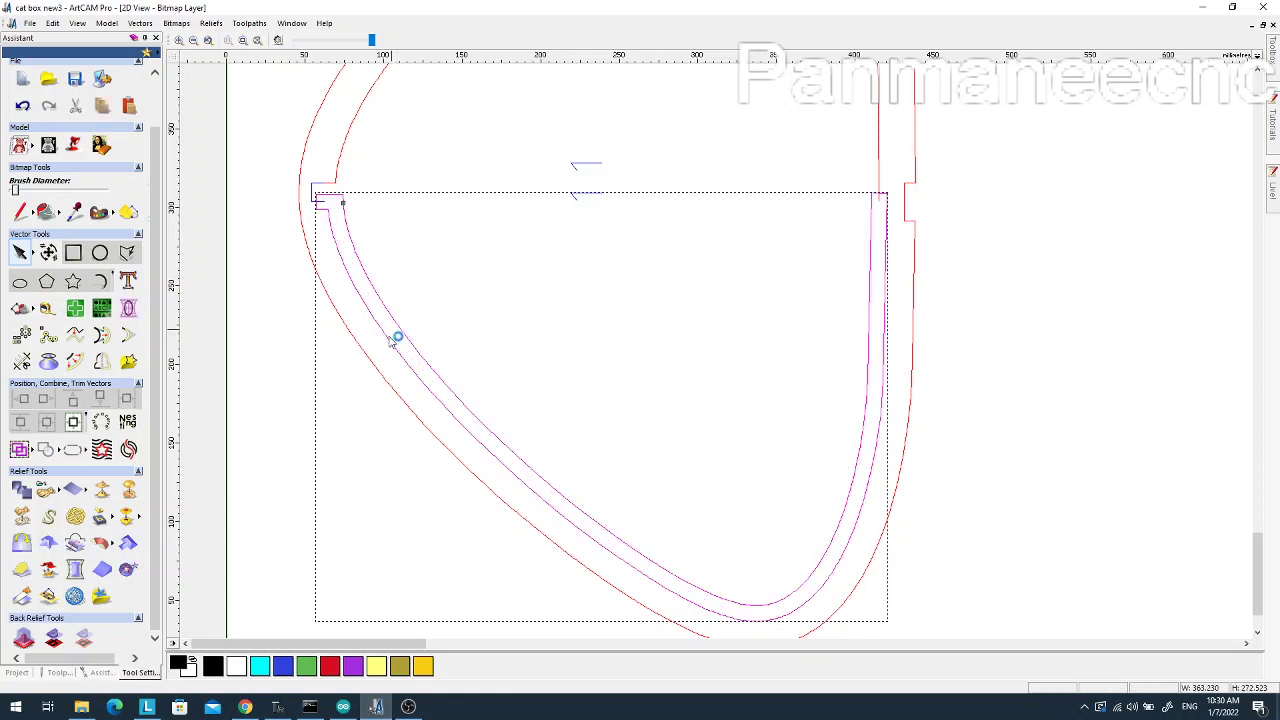
{"action": "key", "text": "n"}
{"action": "key", "text": "n"}
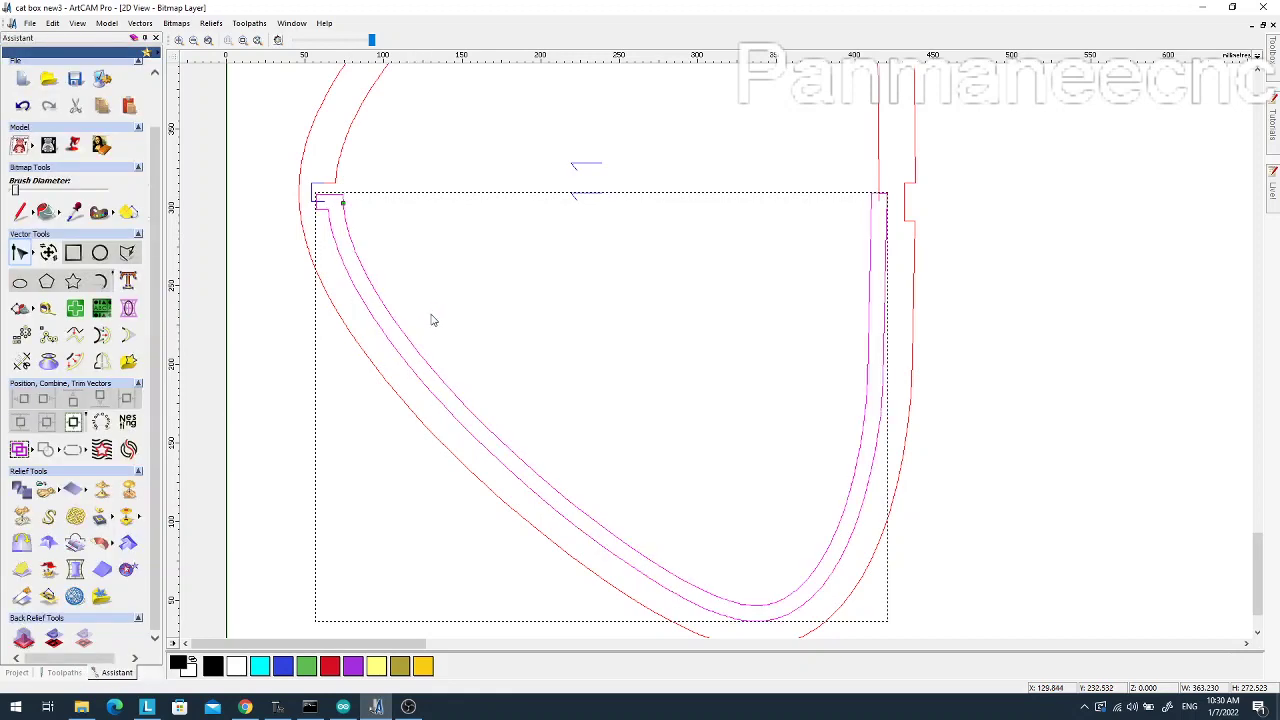
{"action": "left_click", "coordinate": [436, 318]}
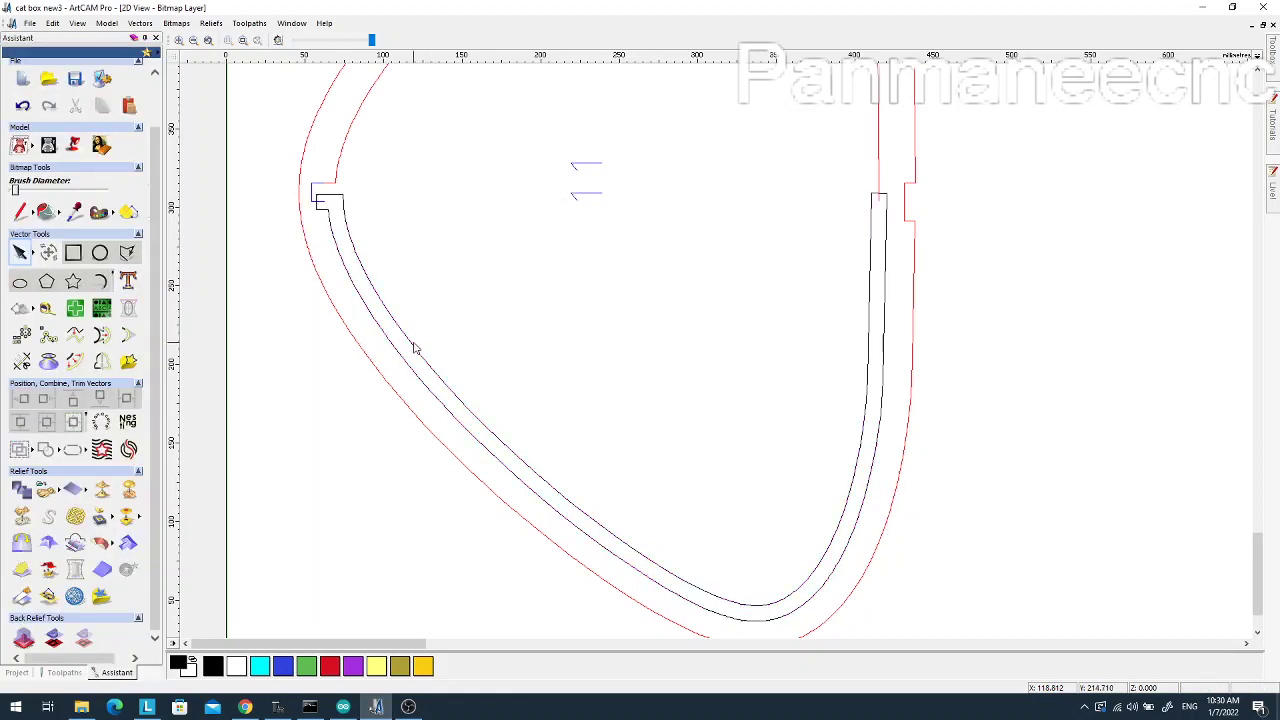
Offset the lower ridge outline by 5 mm inwards with sharp corners, keeping the original vectors
{"action": "left_click", "coordinate": [413, 345]}
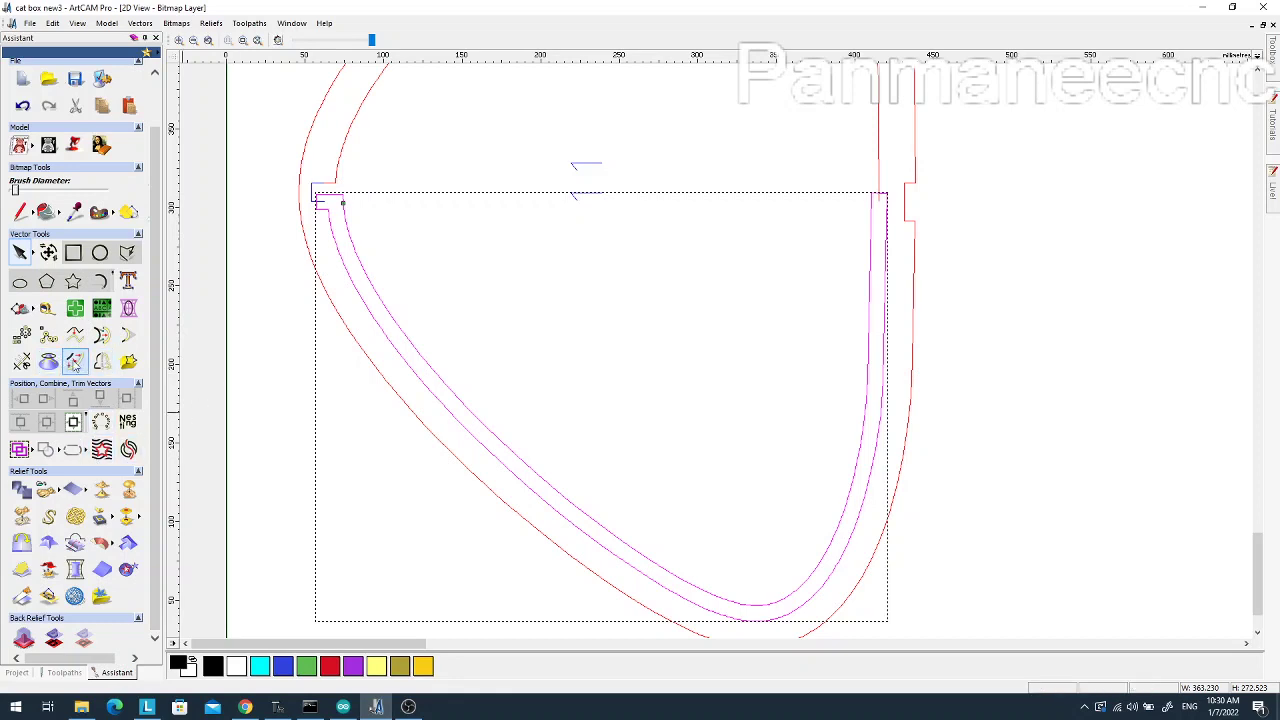
{"action": "left_click", "coordinate": [74, 361]}
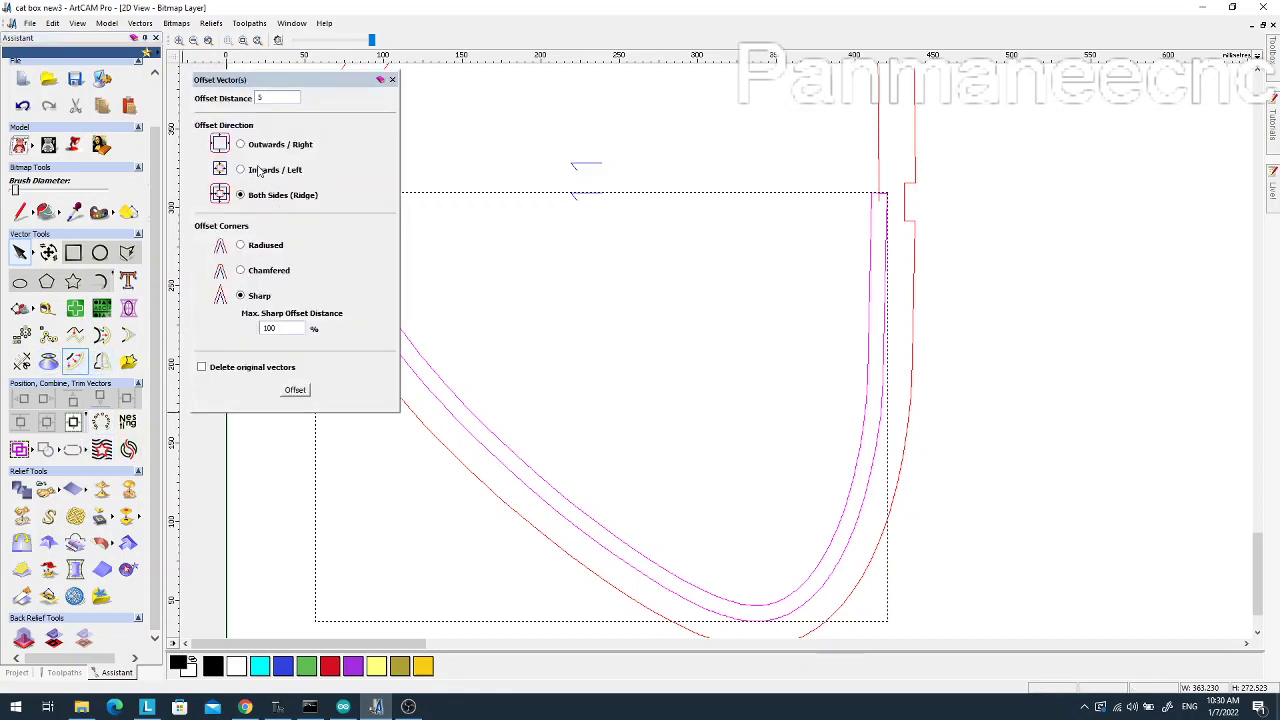
{"action": "left_click", "coordinate": [241, 170]}
{"action": "left_click", "coordinate": [294, 390]}
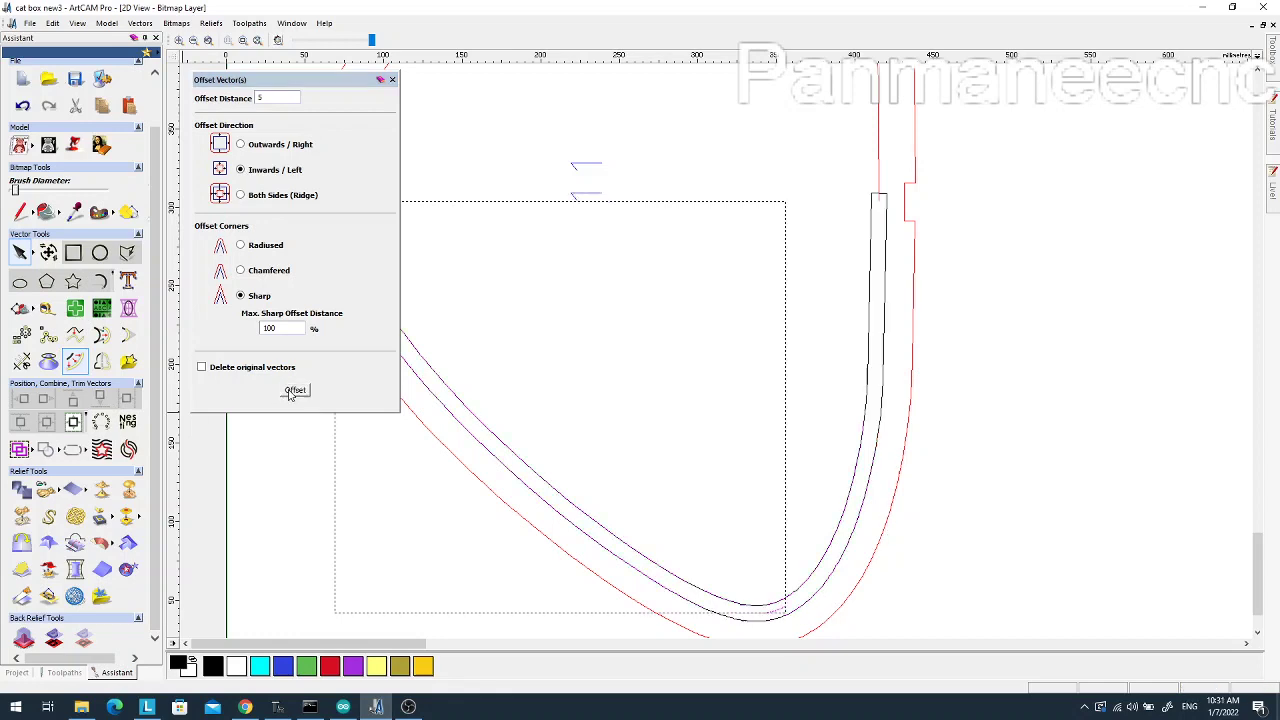
{"action": "scroll", "coordinate": [590, 392], "scroll_direction": "down", "scroll_amount": 3}
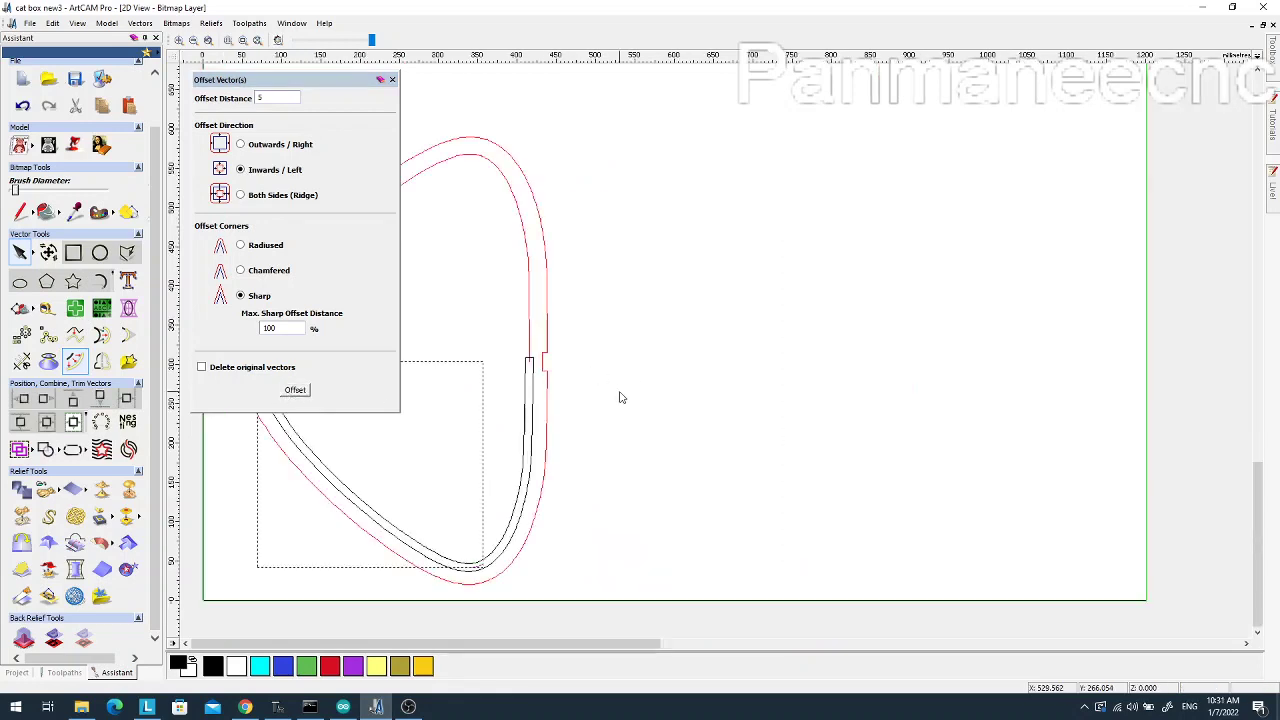
{"action": "scroll", "coordinate": [500, 412], "scroll_direction": "up", "scroll_amount": 3}
{"action": "scroll", "coordinate": [491, 417], "scroll_direction": "down", "scroll_amount": 2}
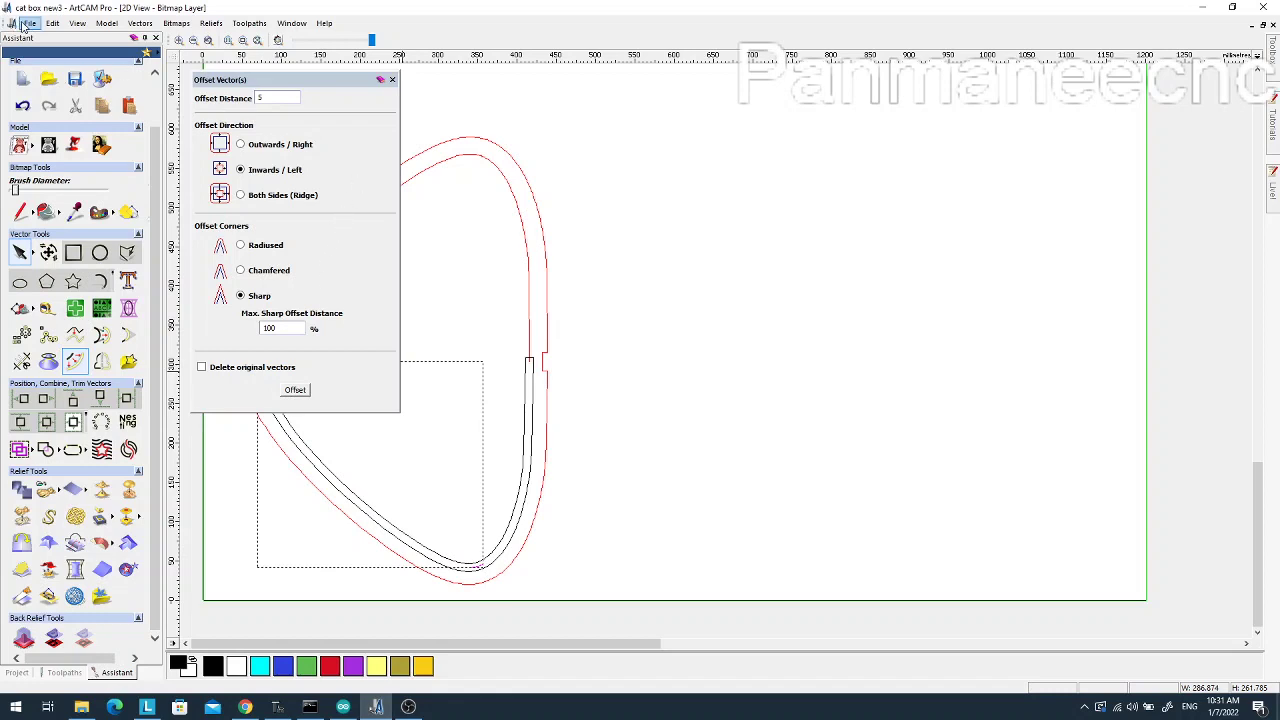
{"action": "left_click", "coordinate": [474, 318]}
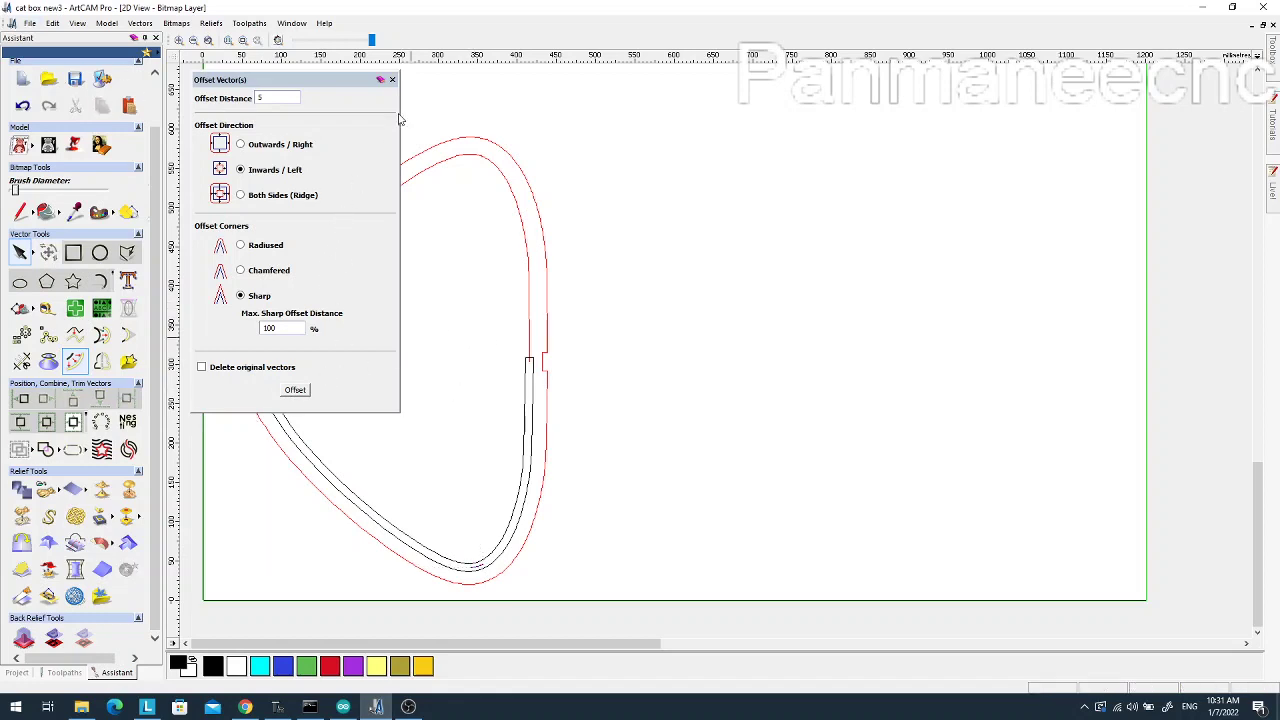
{"action": "left_click", "coordinate": [393, 80]}
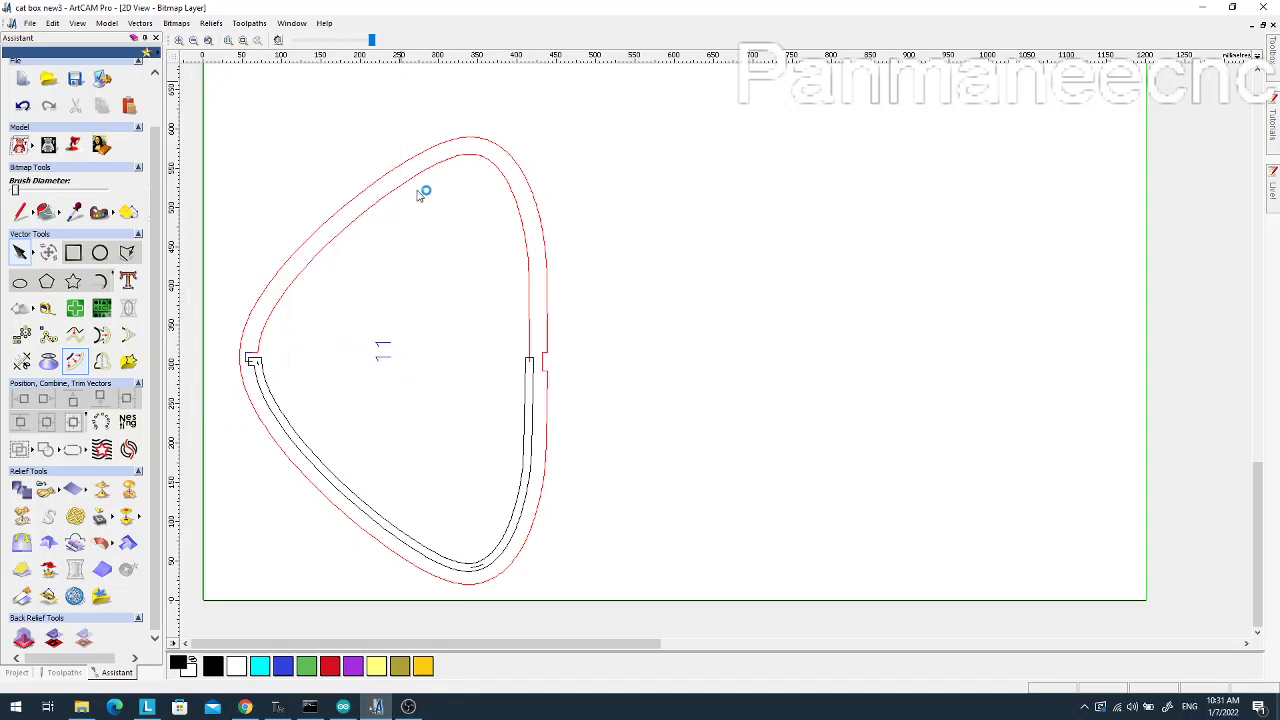
Offset the upper half of the inner contour by 5 mm outwards with sharp corners, keeping the original curve
{"action": "left_click", "coordinate": [417, 178]}
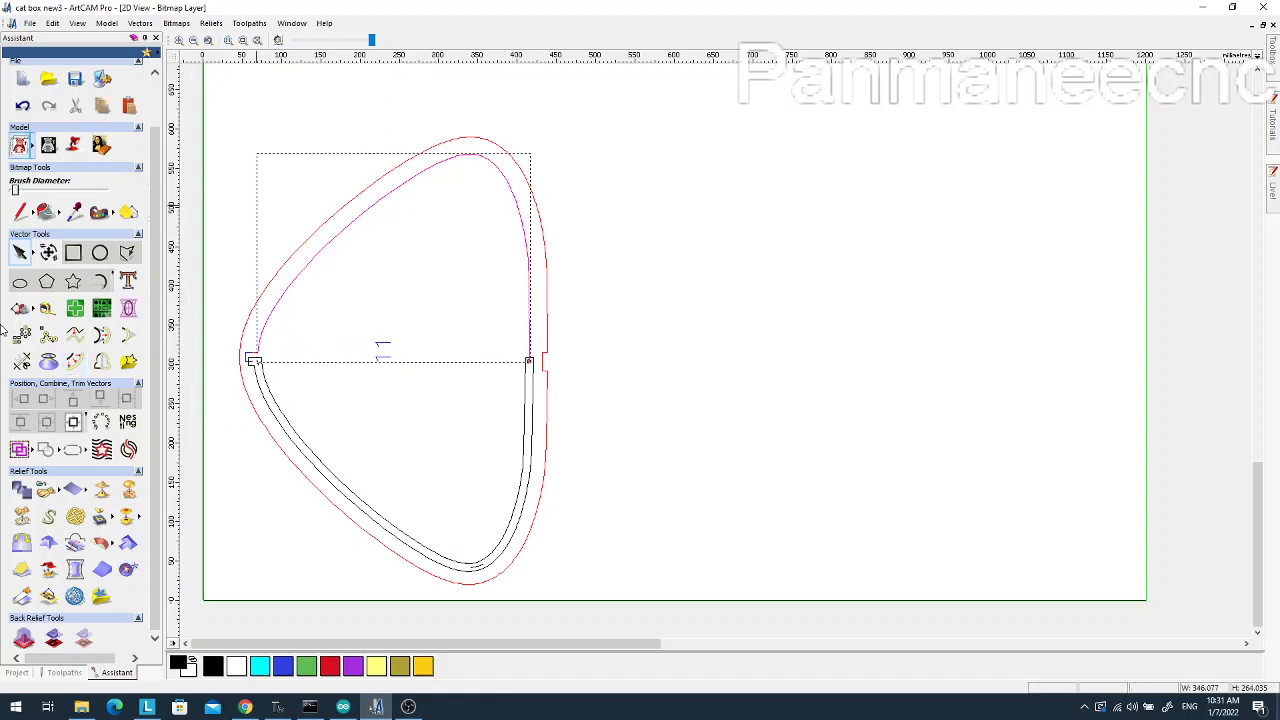
{"action": "left_click", "coordinate": [101, 361]}
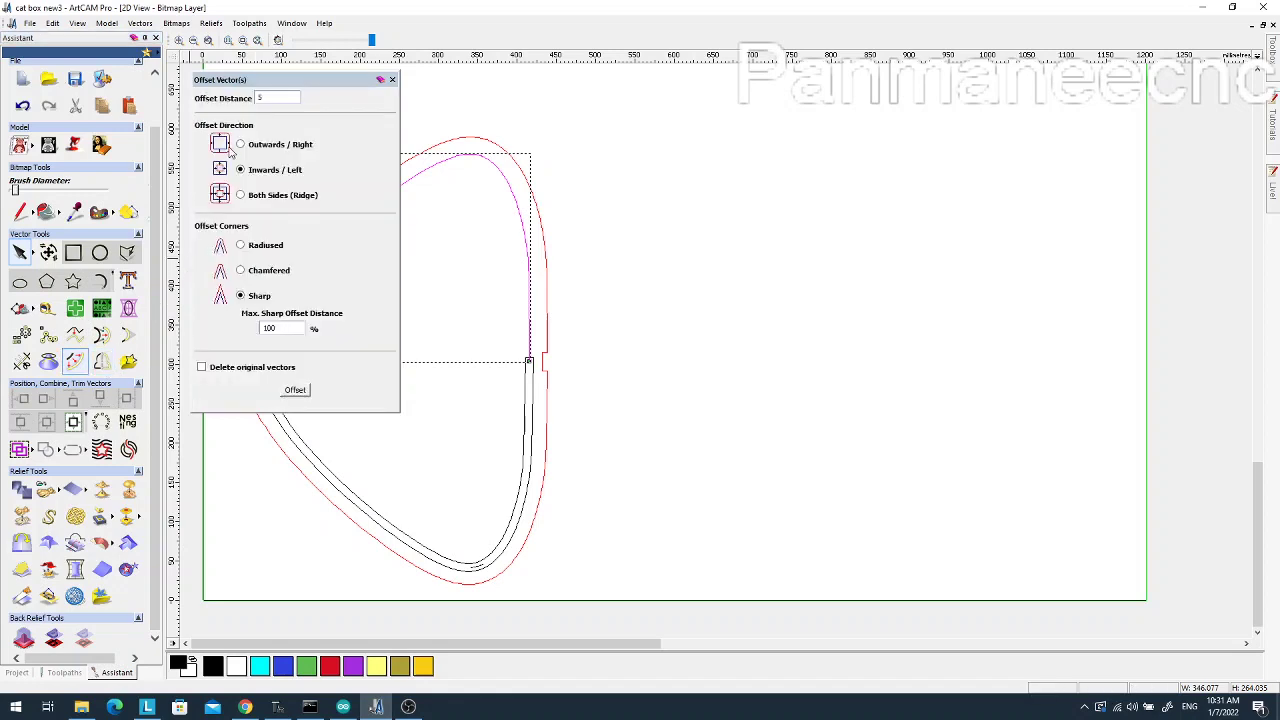
{"action": "left_click", "coordinate": [240, 145]}
{"action": "left_click", "coordinate": [295, 390]}
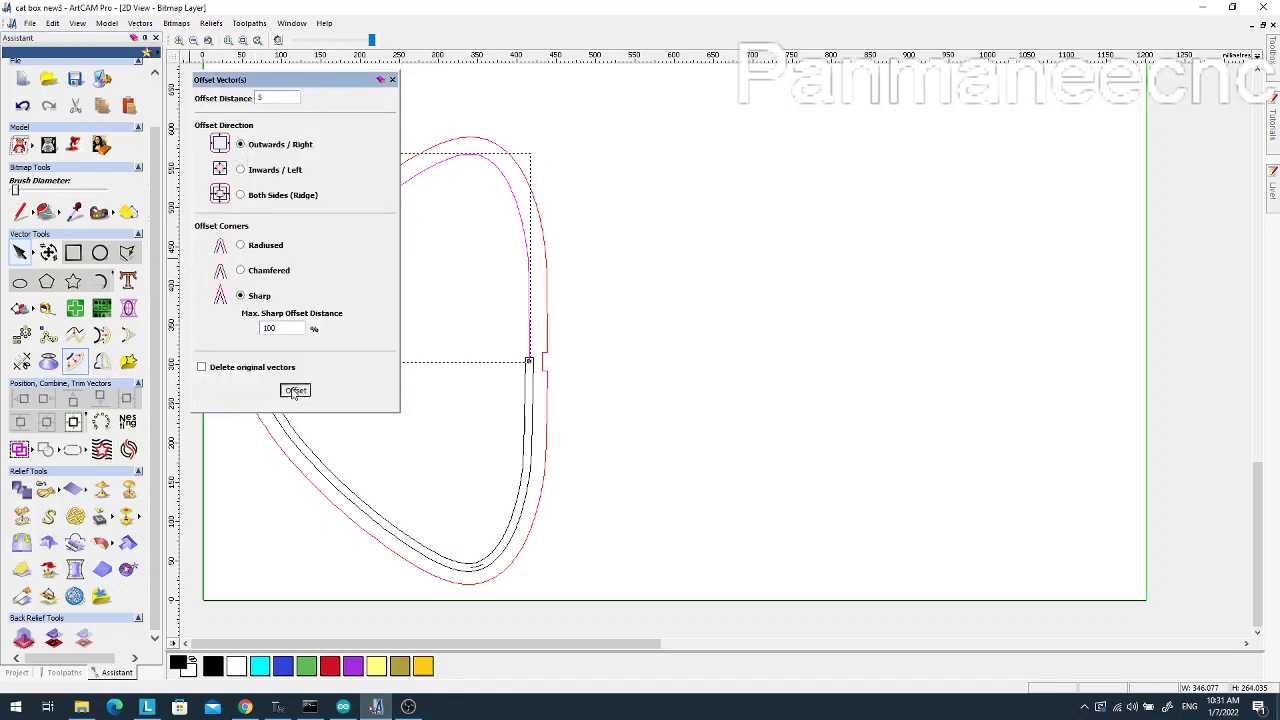
{"action": "left_click", "coordinate": [420, 265]}
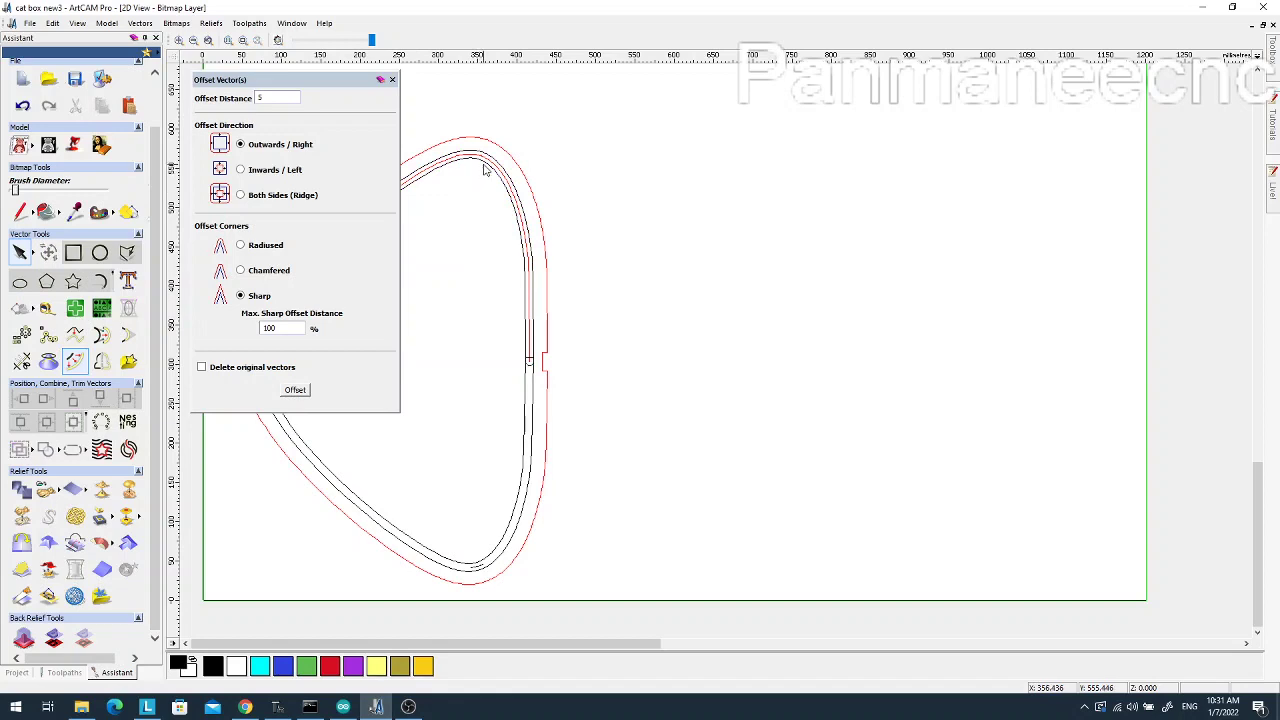
{"action": "left_click", "coordinate": [484, 170]}
{"action": "scroll", "coordinate": [490, 186], "scroll_direction": "up", "scroll_amount": 2}
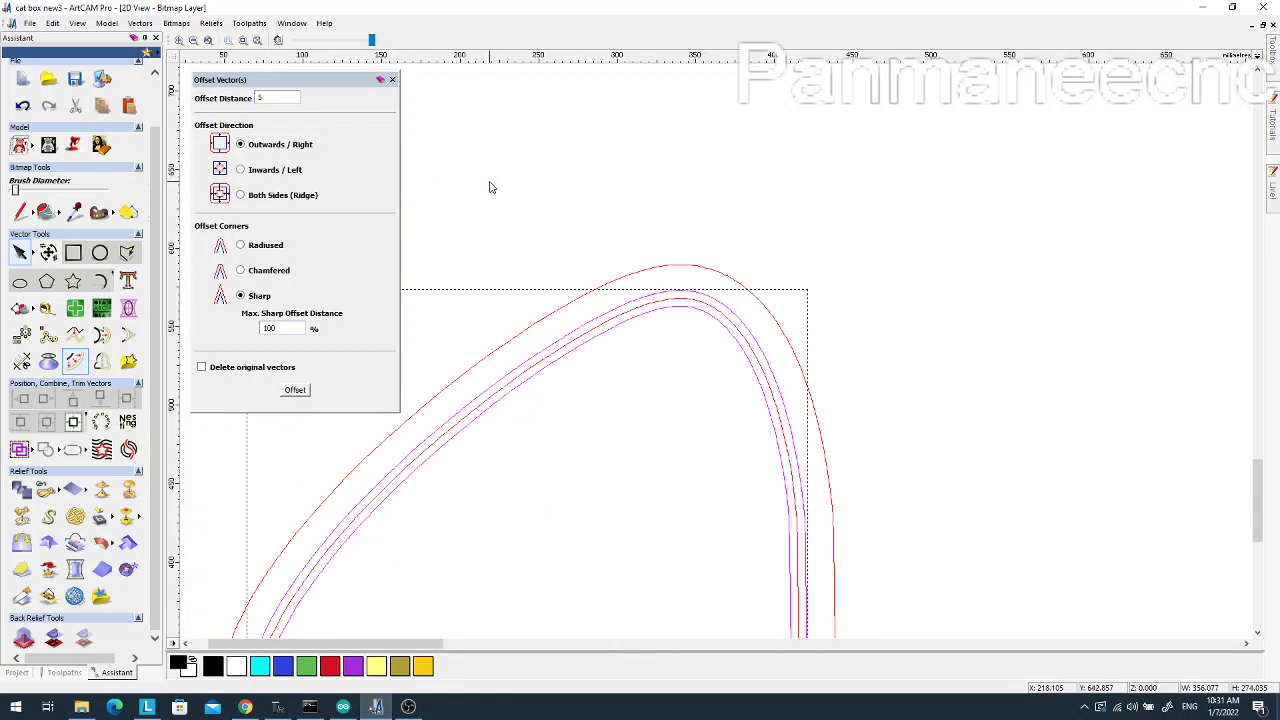
{"action": "scroll", "coordinate": [490, 187], "scroll_direction": "down", "scroll_amount": 2}
{"action": "scroll", "coordinate": [288, 524], "scroll_direction": "up", "scroll_amount": 2}
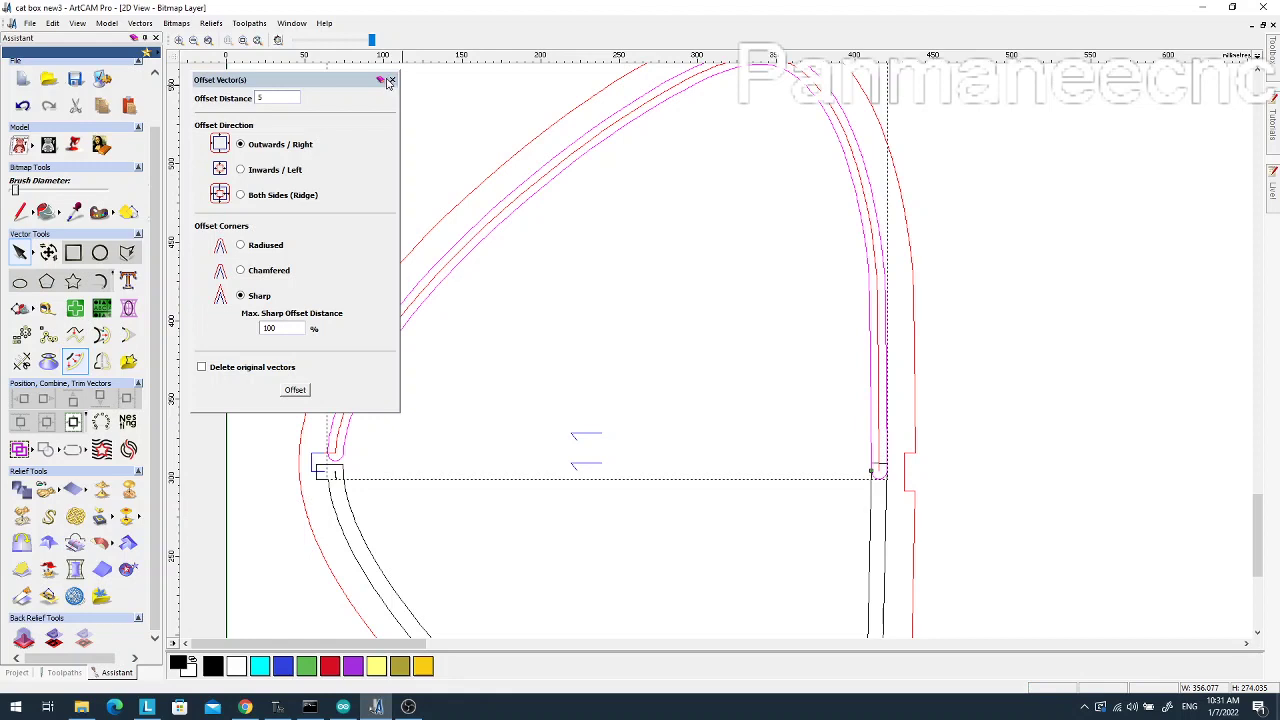
{"action": "left_click", "coordinate": [392, 79]}
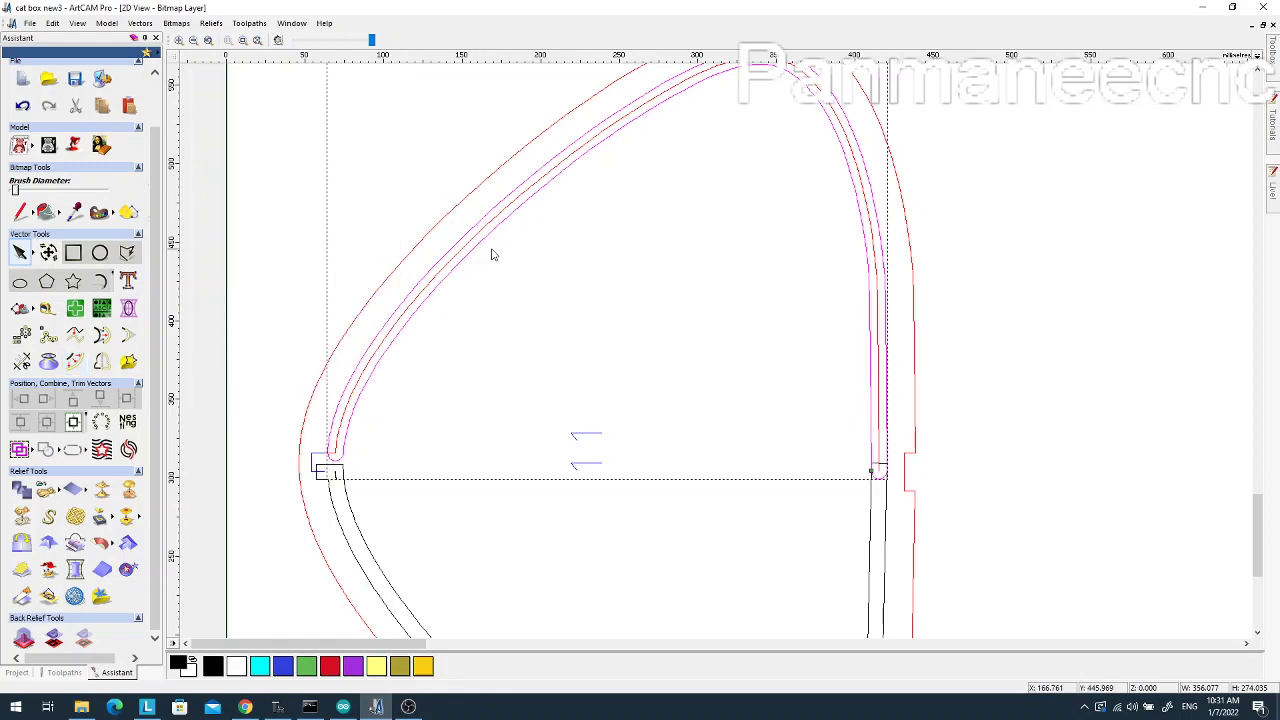
Delete the original upper inner curve inside its offset outline and select that outline
{"action": "left_click", "coordinate": [366, 417]}
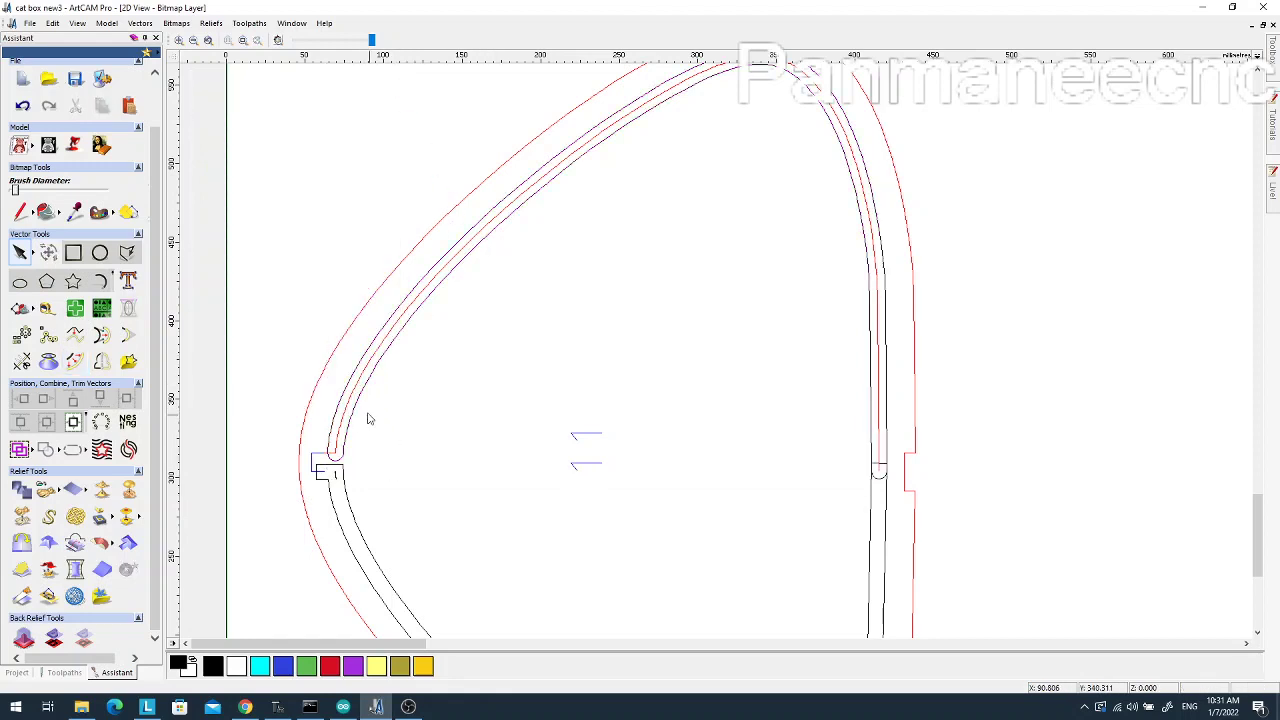
{"action": "left_click", "coordinate": [356, 381]}
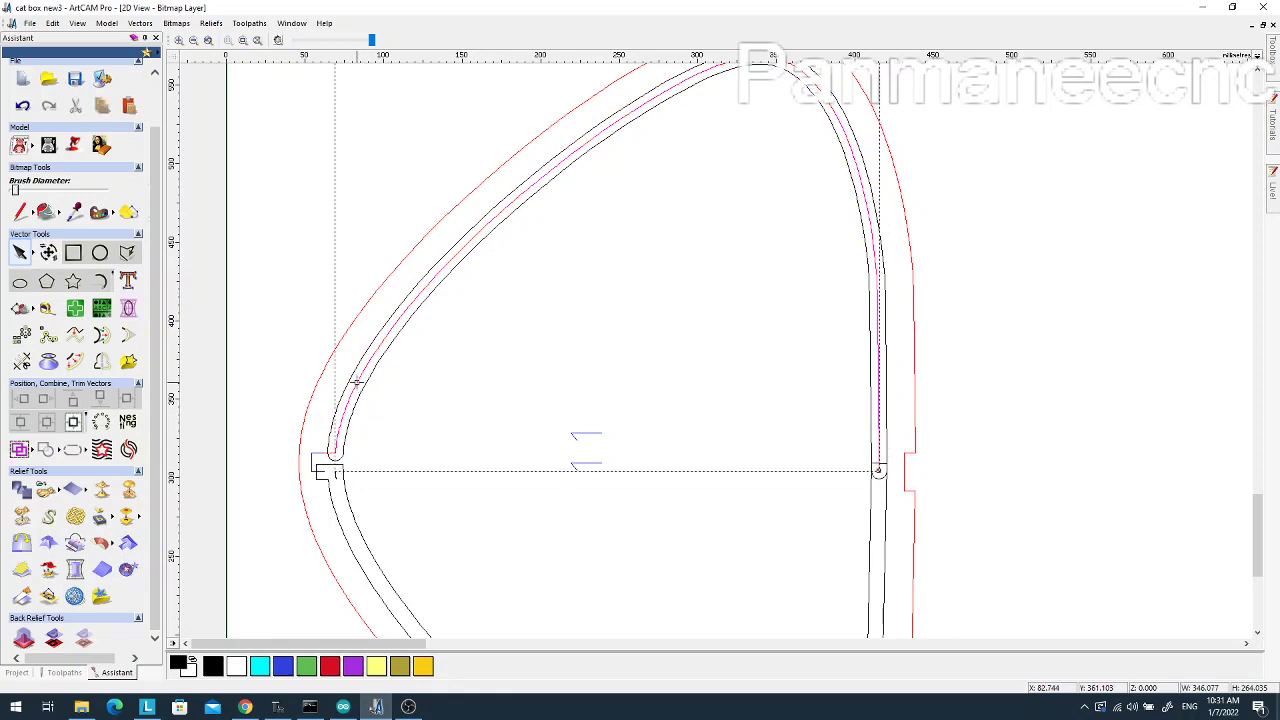
{"action": "key", "text": "Delete"}
{"action": "left_click", "coordinate": [339, 464]}
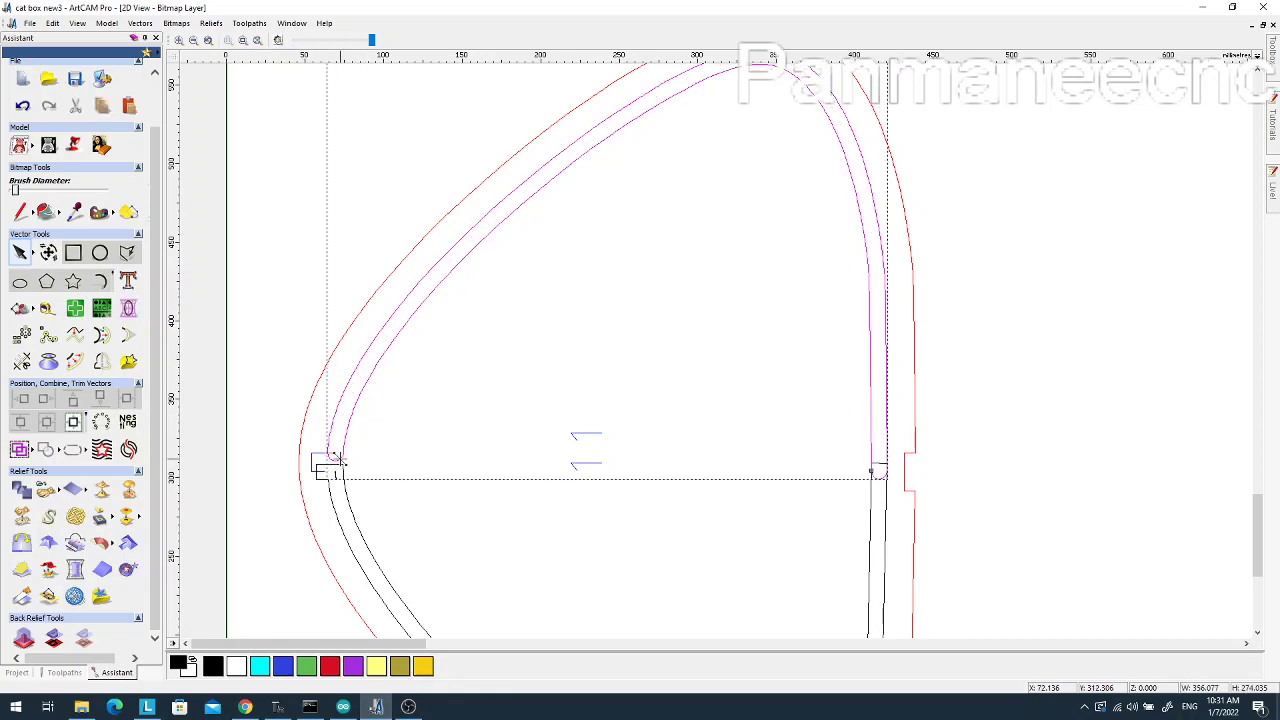
Split the upper offset outline into separate inner and outer curves by node editing away the rounded caps at its two ends
{"action": "key", "text": "n"}
{"action": "scroll", "coordinate": [337, 457], "scroll_direction": "up", "scroll_amount": 3}
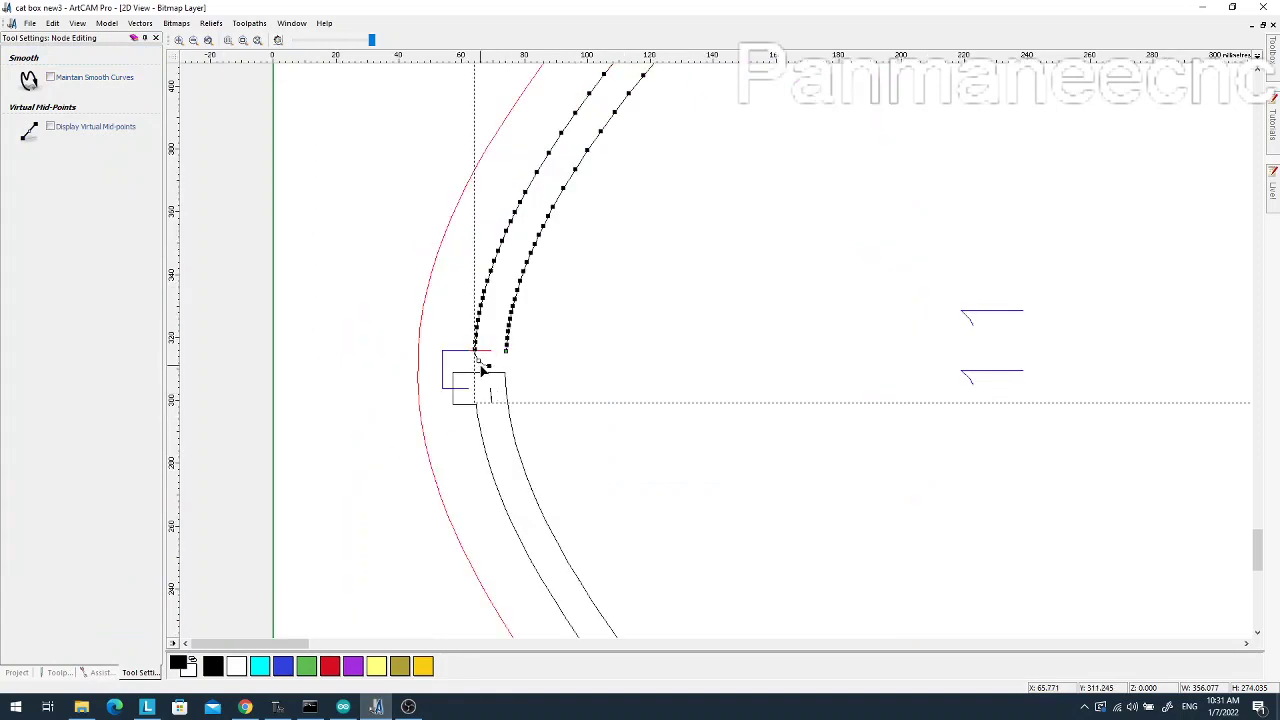
{"action": "scroll", "coordinate": [604, 318], "scroll_direction": "down", "scroll_amount": 5}
{"action": "scroll", "coordinate": [523, 317], "scroll_direction": "up", "scroll_amount": 3}
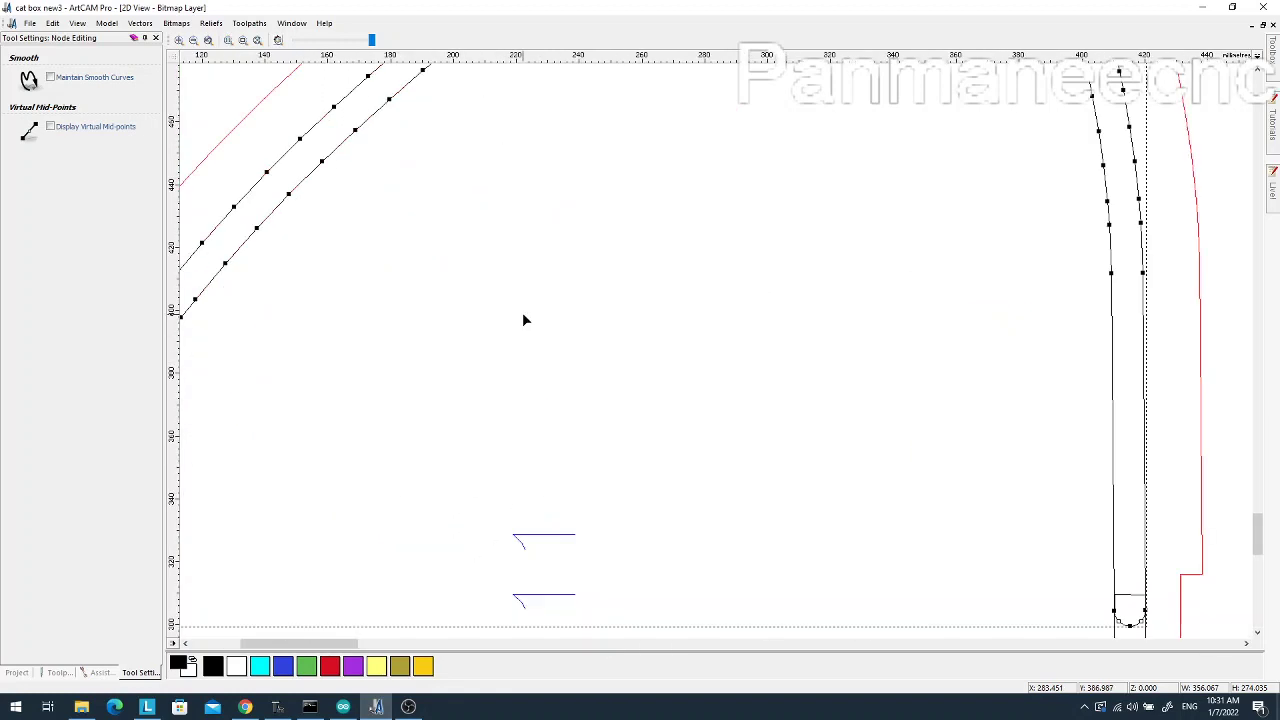
{"action": "scroll", "coordinate": [686, 403], "scroll_direction": "down", "scroll_amount": 4}
{"action": "scroll", "coordinate": [566, 380], "scroll_direction": "up", "scroll_amount": 3}
{"action": "scroll", "coordinate": [626, 379], "scroll_direction": "up", "scroll_amount": 2}
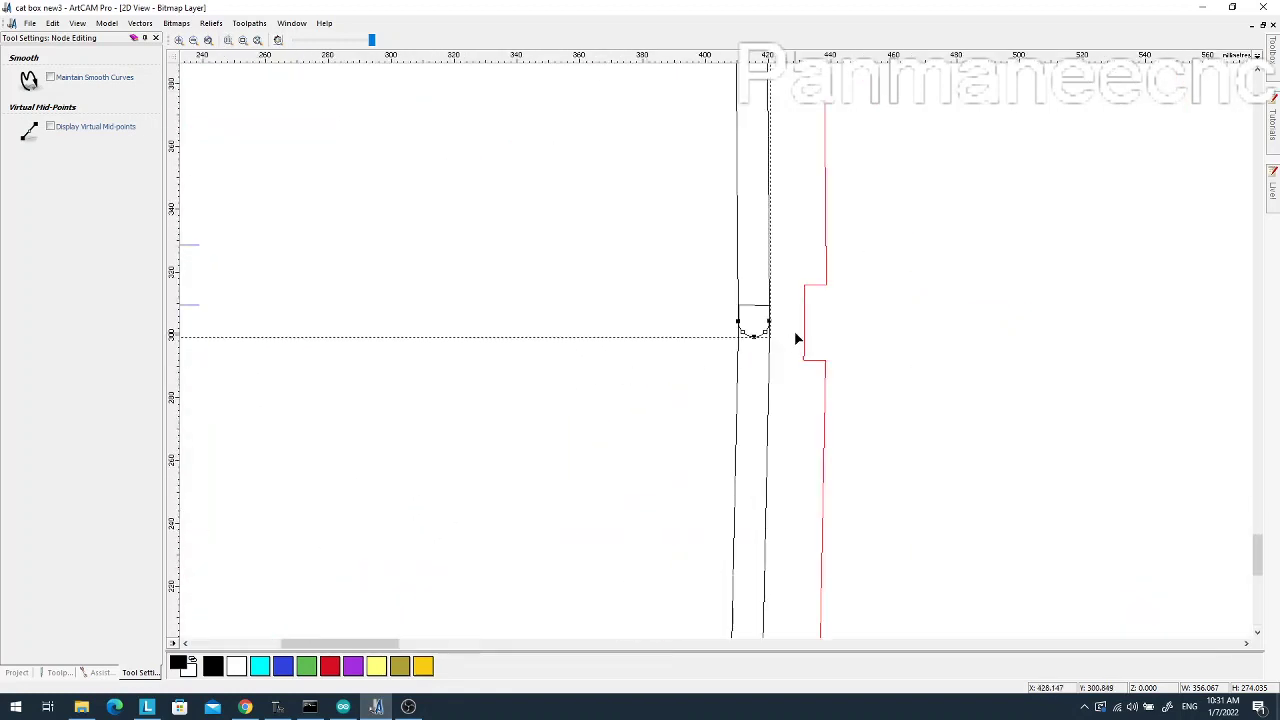
{"action": "left_click_drag", "start_coordinate": [761, 339], "coordinate": [745, 335]}
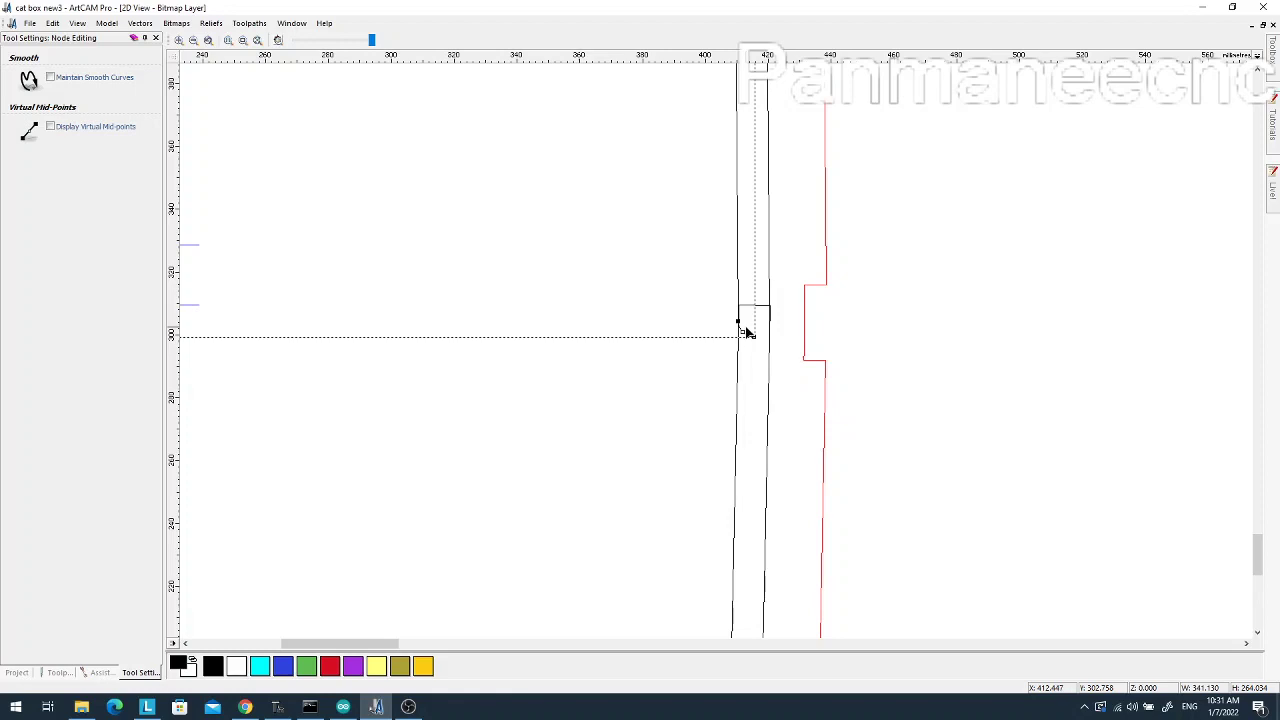
{"action": "left_click_drag", "start_coordinate": [746, 333], "coordinate": [746, 337]}
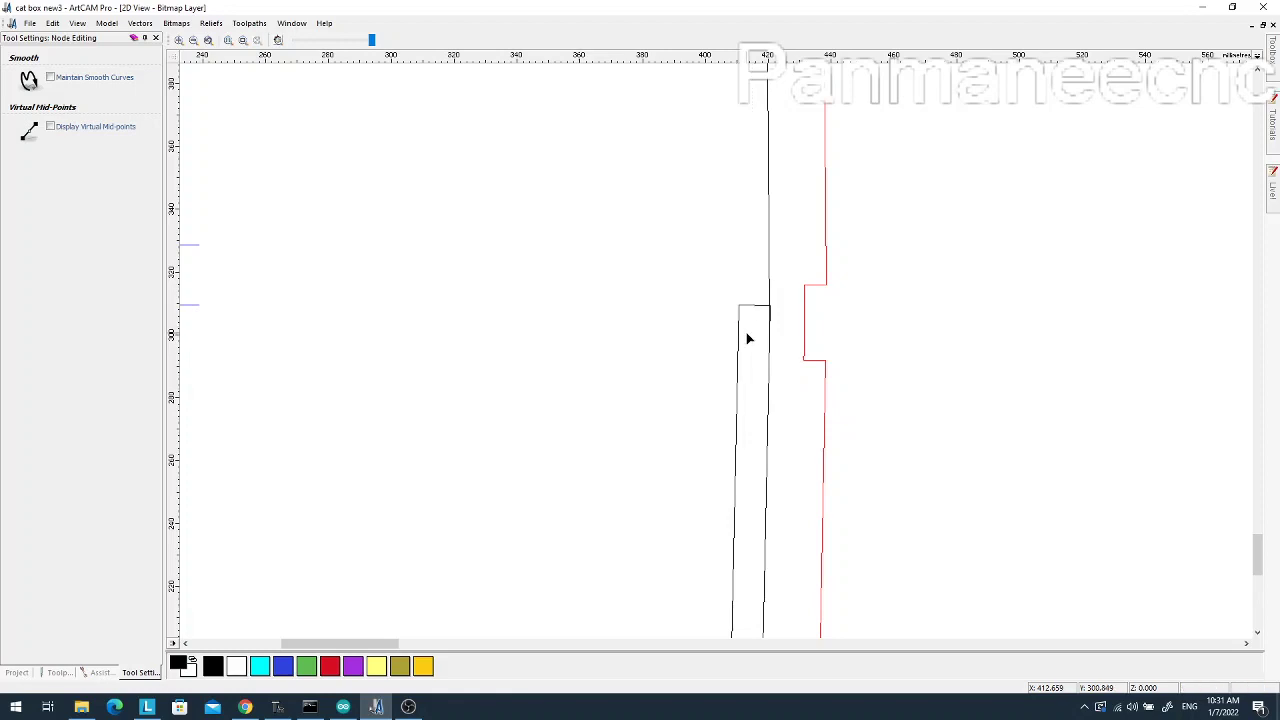
{"action": "left_click", "coordinate": [54, 23]}
{"action": "left_click", "coordinate": [66, 38]}
Remove the remaining half-arc span from the right end of the upper inner curve and finish node editing
{"action": "scroll", "coordinate": [690, 318], "scroll_direction": "up", "scroll_amount": 2}
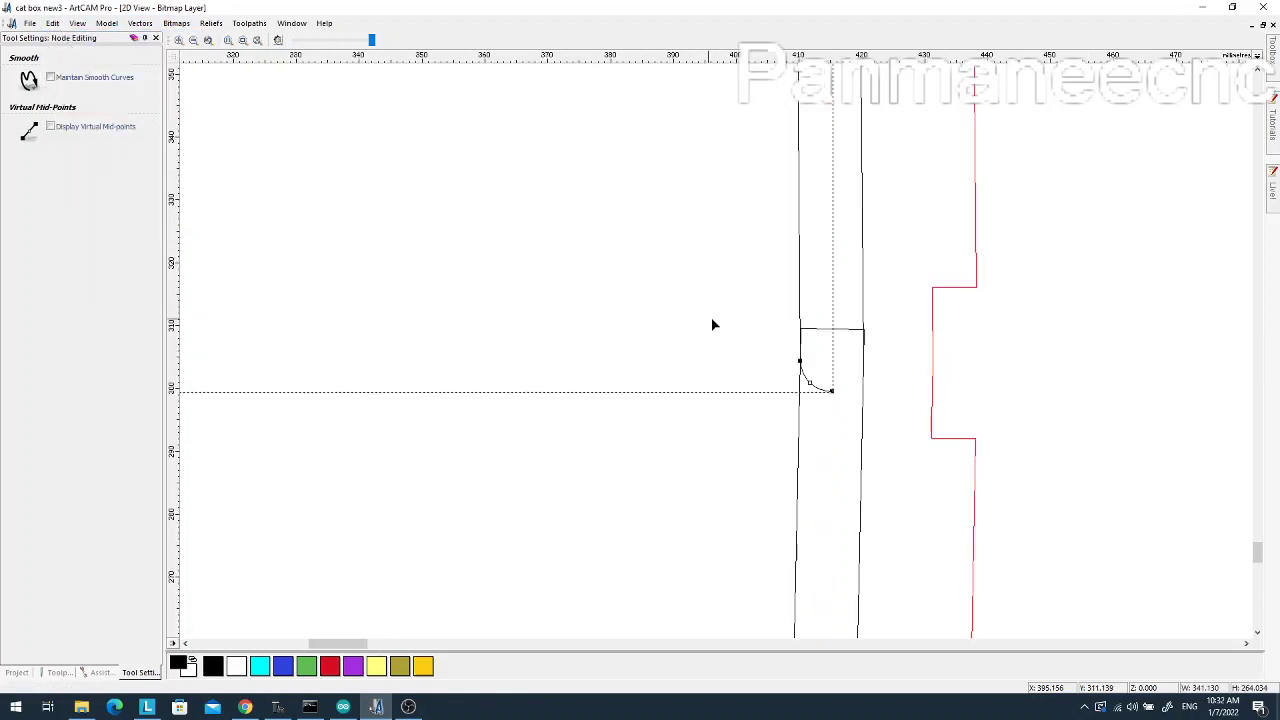
{"action": "scroll", "coordinate": [825, 320], "scroll_direction": "up", "scroll_amount": 1}
{"action": "scroll", "coordinate": [816, 325], "scroll_direction": "down", "scroll_amount": 3}
{"action": "scroll", "coordinate": [674, 403], "scroll_direction": "up", "scroll_amount": 1}
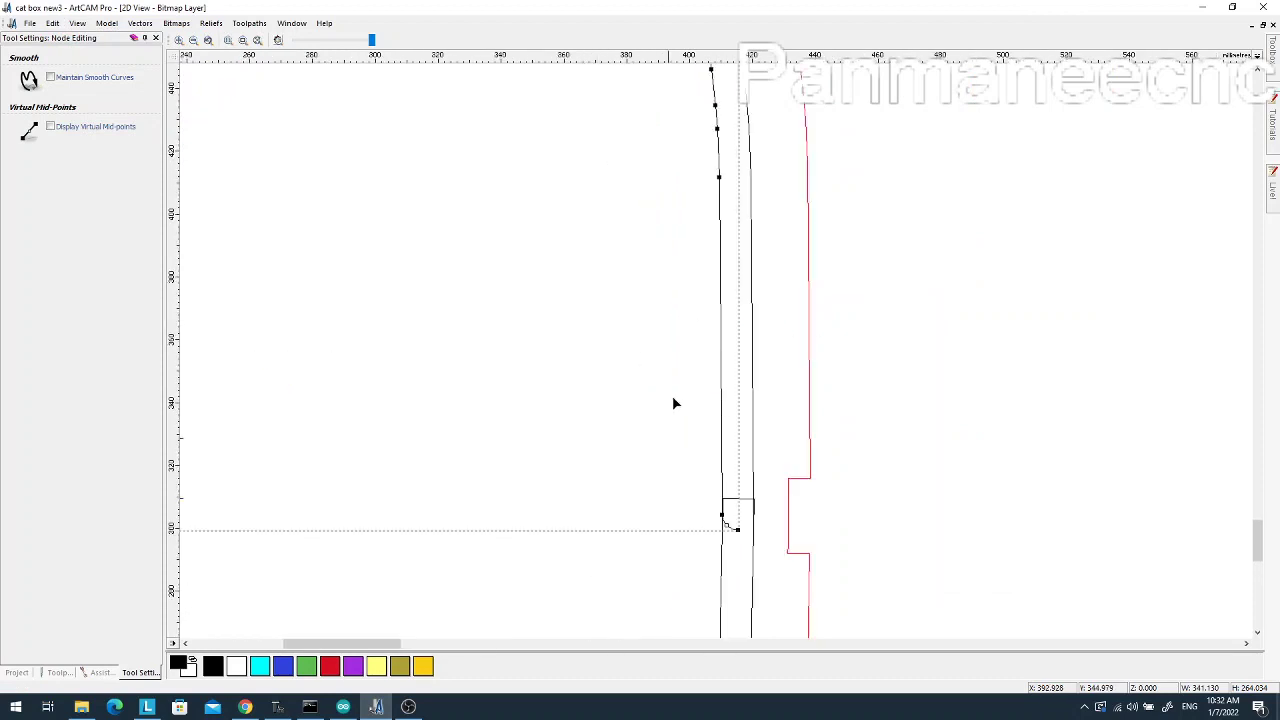
{"action": "scroll", "coordinate": [674, 403], "scroll_direction": "up", "scroll_amount": 1}
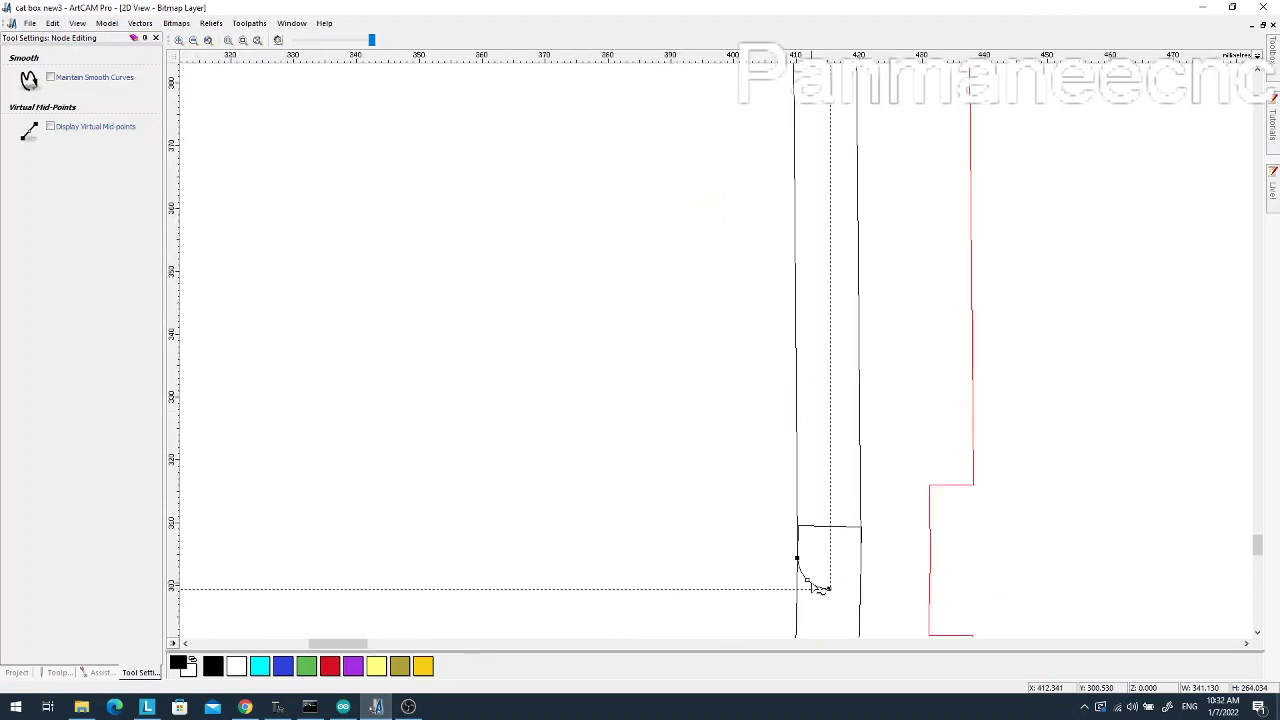
{"action": "scroll", "coordinate": [674, 451], "scroll_direction": "down", "scroll_amount": 2}
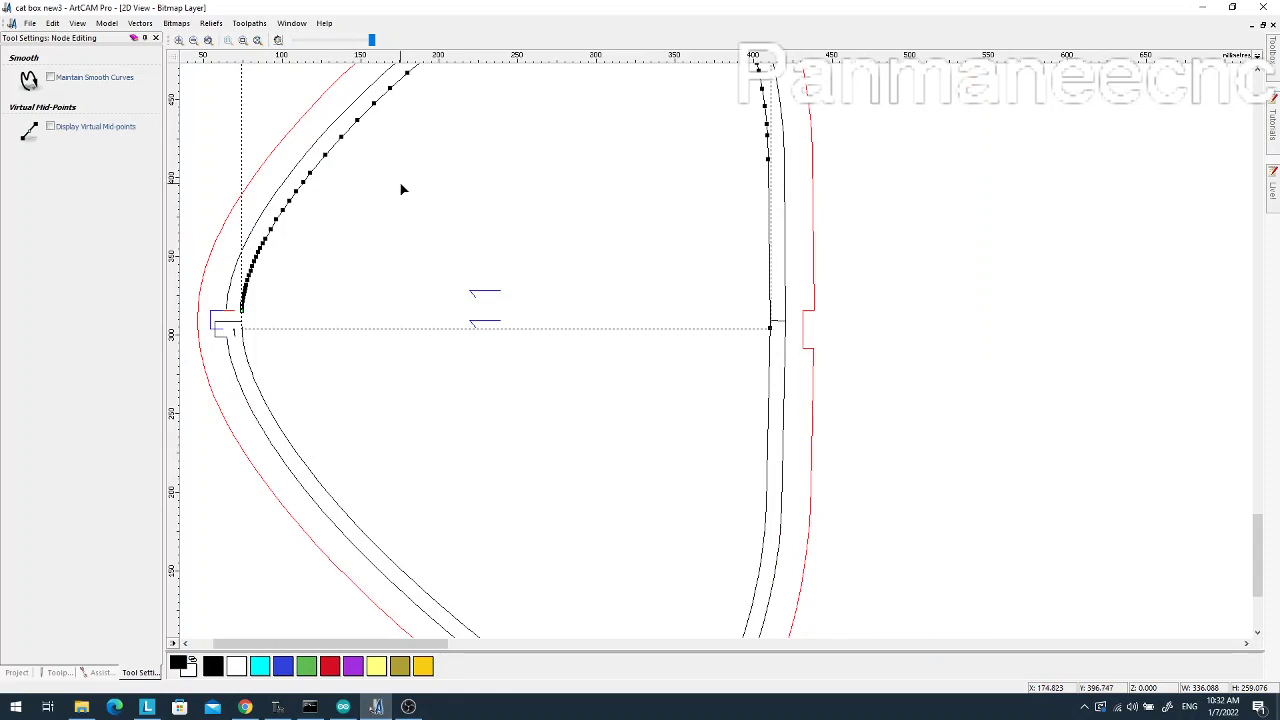
{"action": "key", "text": "n"}
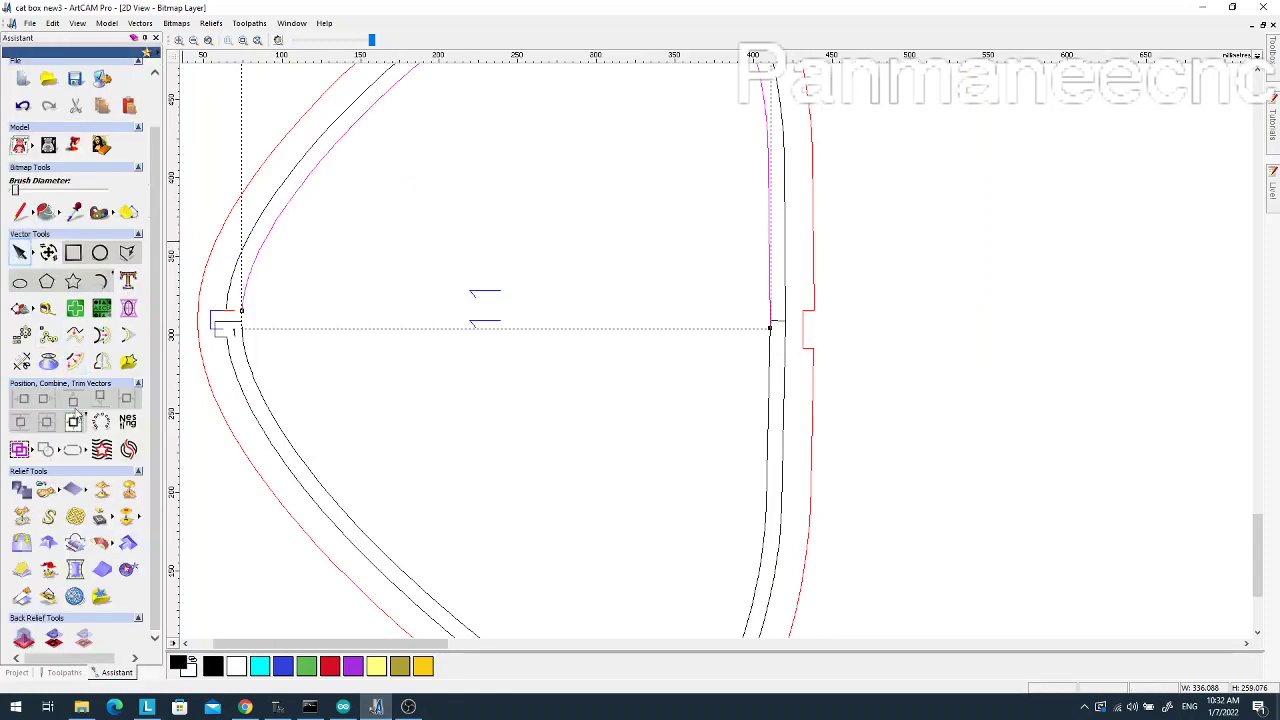
Offset the upper inner curve by 5 mm outwards and again inwards with sharp corners, keeping the original vectors
{"action": "left_click", "coordinate": [79, 363]}
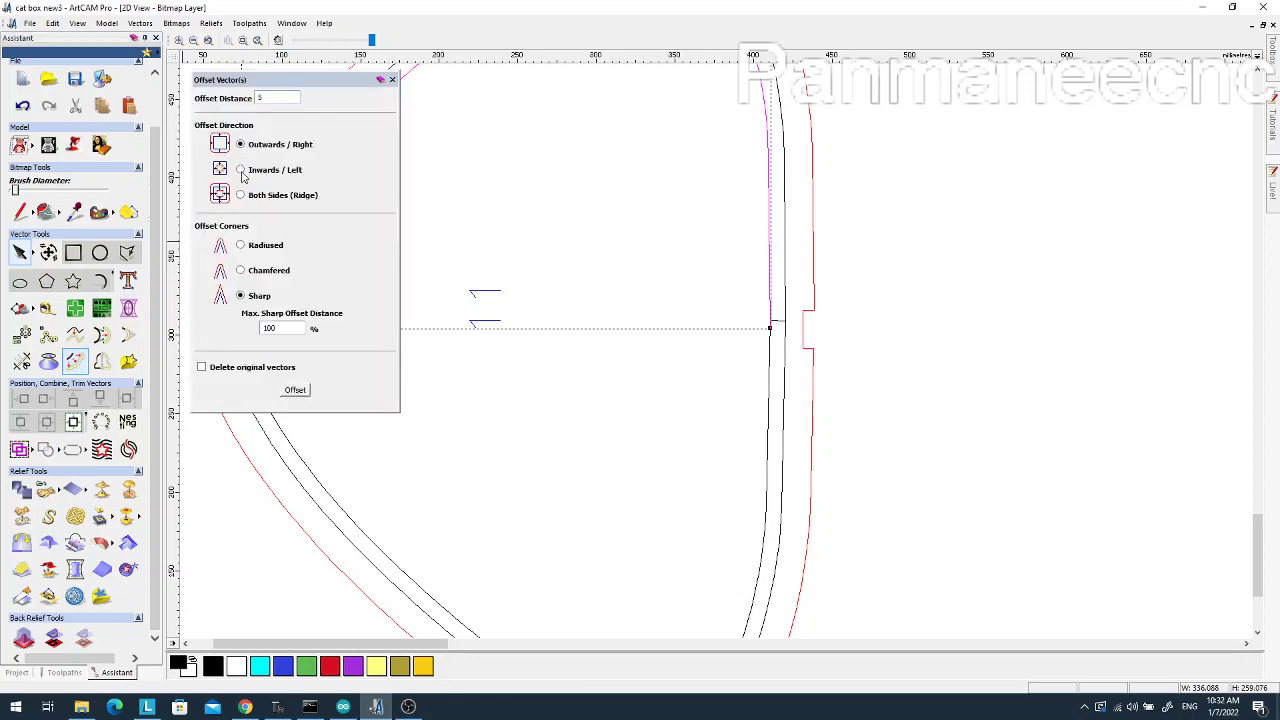
{"action": "left_click", "coordinate": [295, 390]}
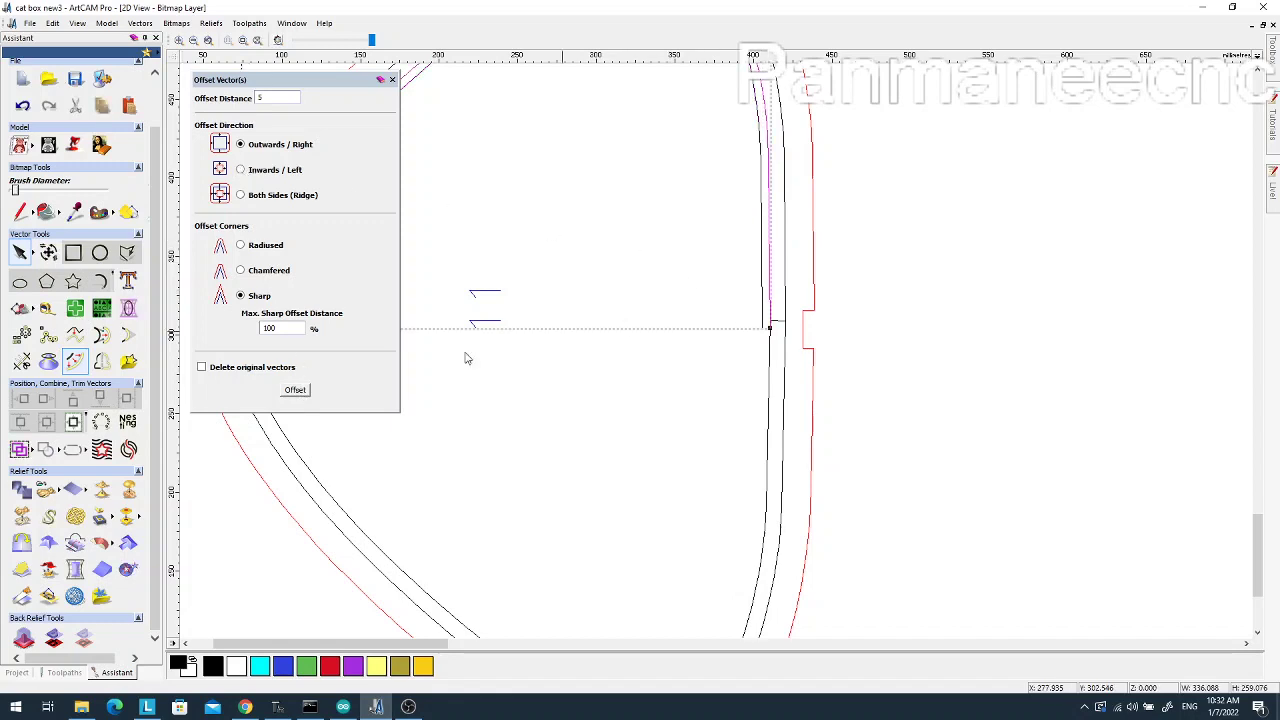
{"action": "left_click", "coordinate": [241, 171]}
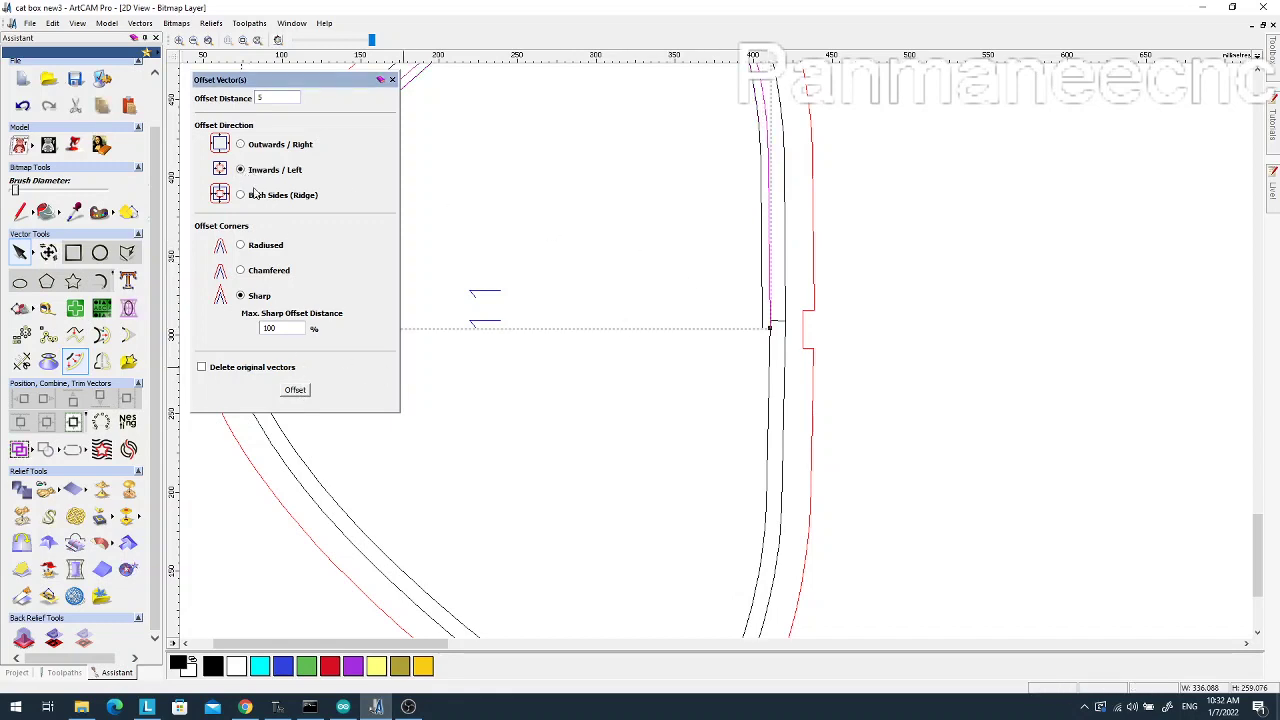
{"action": "left_click", "coordinate": [294, 391]}
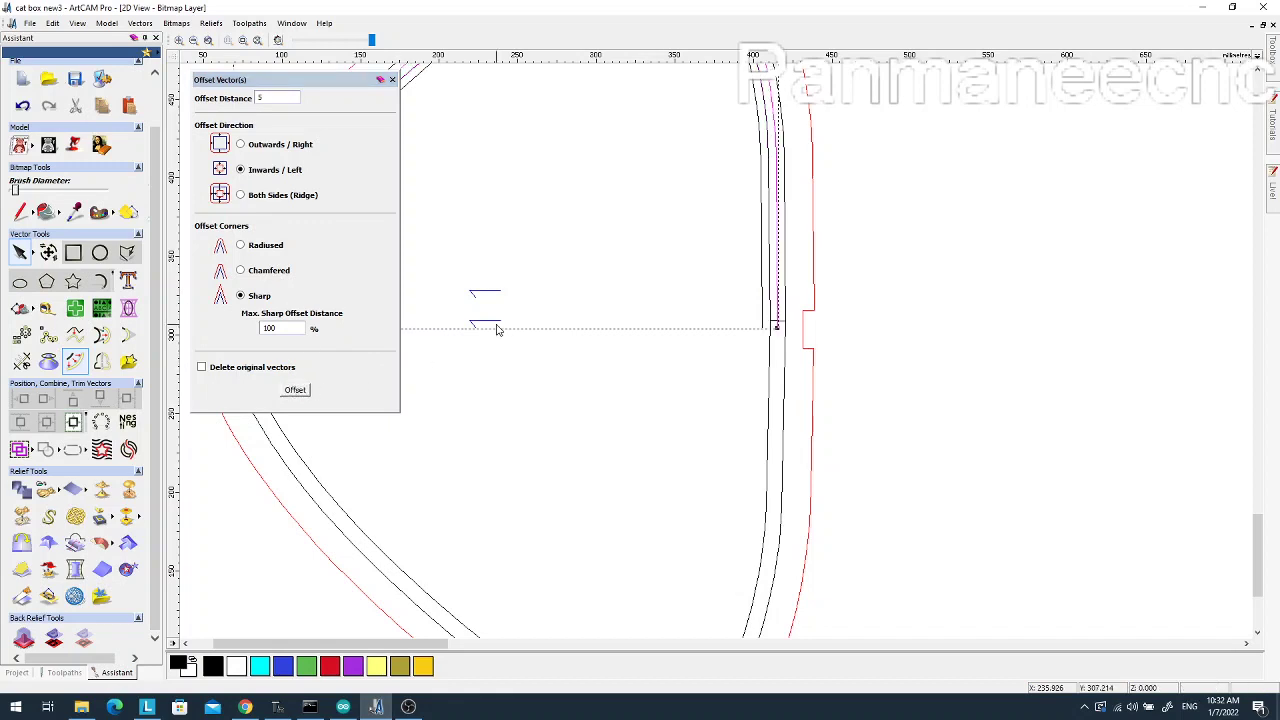
Delete the innermost offset and both former outline curves of the upper inner contour, keeping only the inwards offset curve between them
{"action": "left_click", "coordinate": [611, 251]}
{"action": "scroll", "coordinate": [691, 257], "scroll_direction": "down", "scroll_amount": 1}
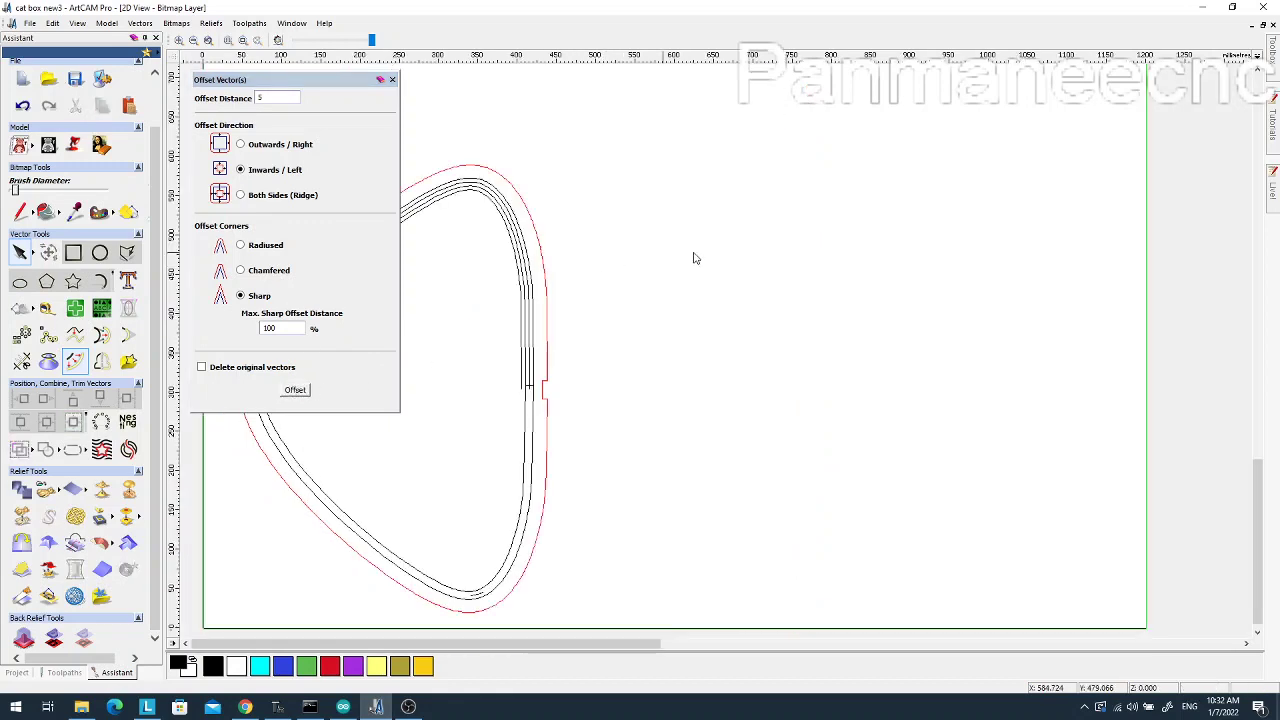
{"action": "left_click", "coordinate": [521, 373]}
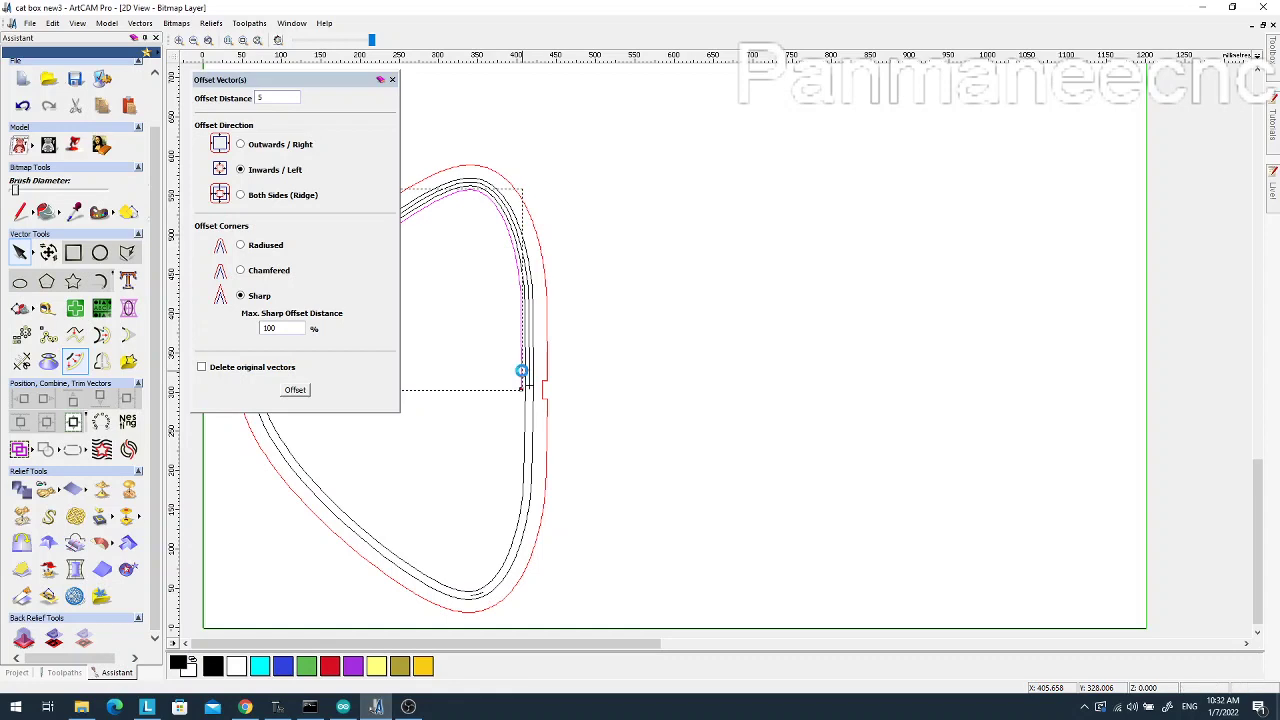
{"action": "left_click", "coordinate": [550, 398]}
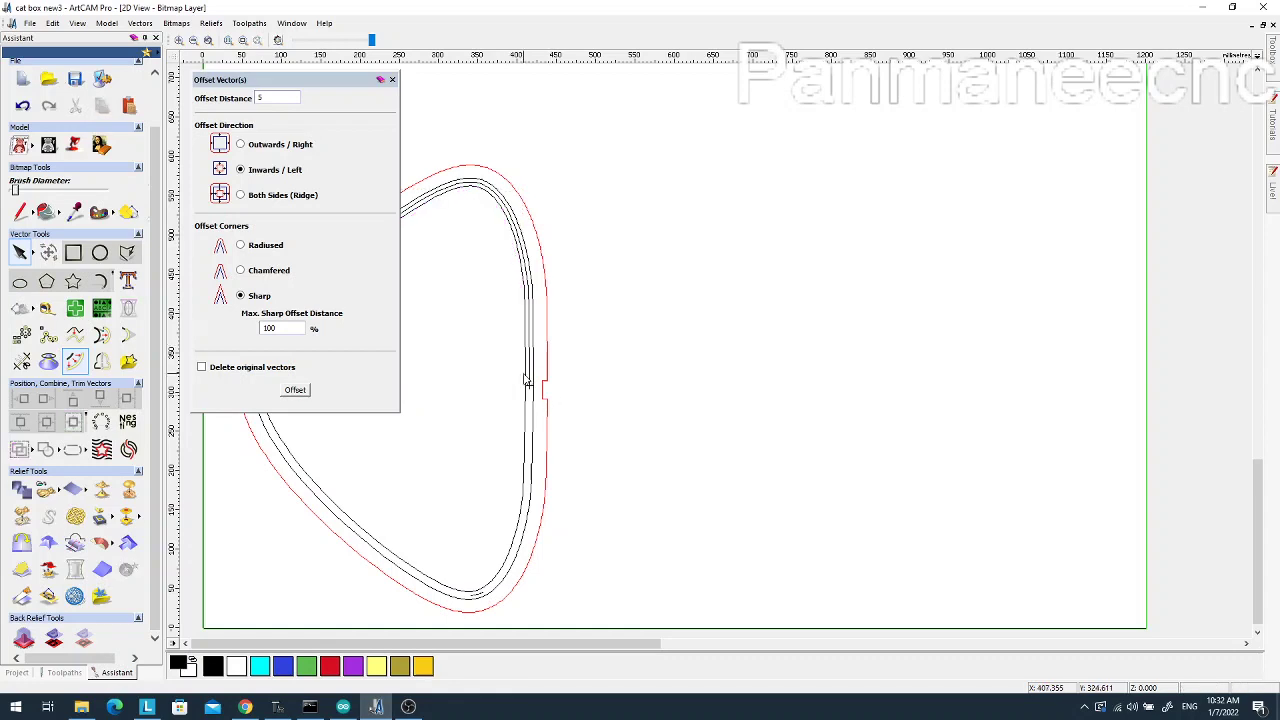
{"action": "left_click", "coordinate": [528, 376]}
{"action": "left_click", "coordinate": [531, 316]}
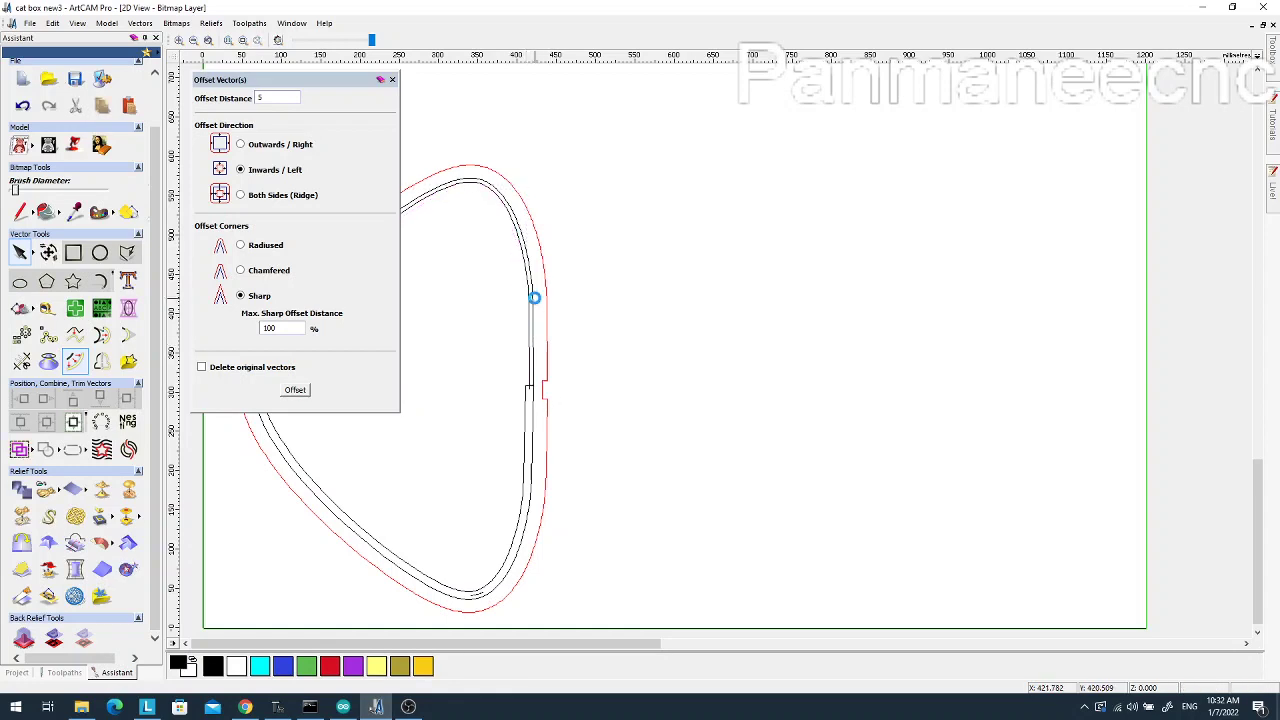
{"action": "left_click", "coordinate": [532, 322]}
{"action": "key", "text": "Delete"}
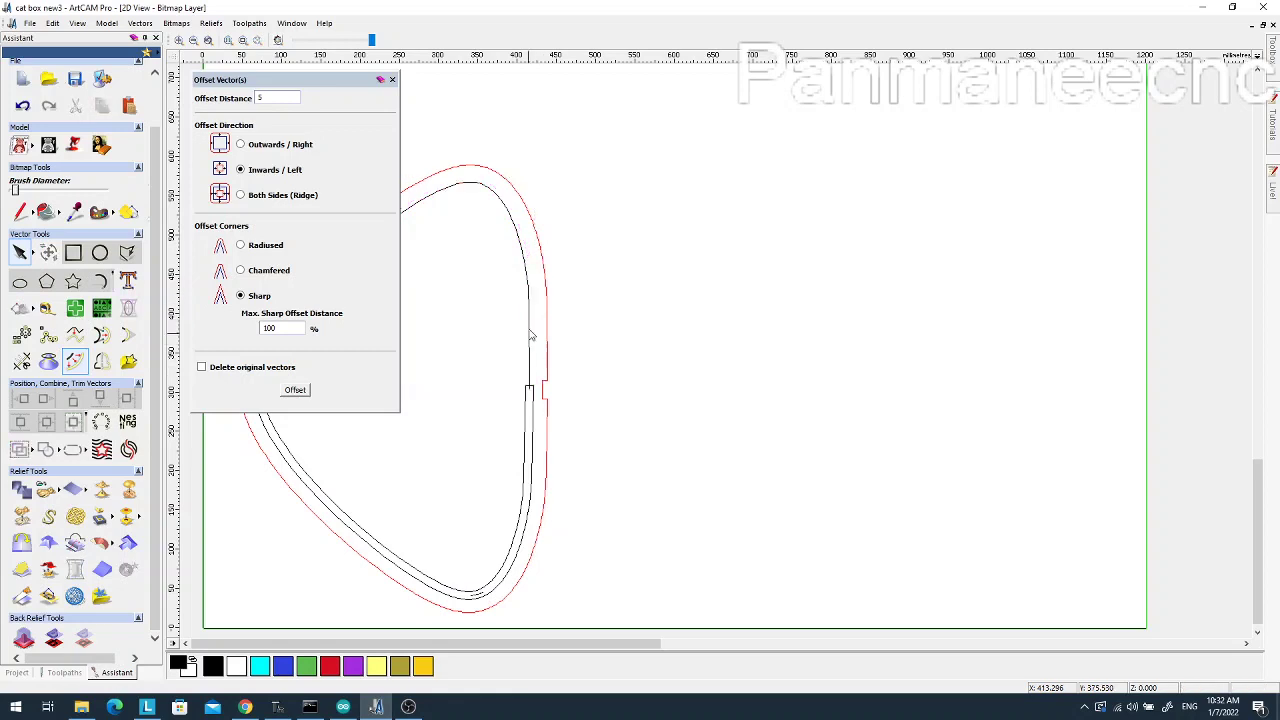
Examine how the upper inner curve meets the lower outline at the notches of part 11, moving the Offset dialog clear
{"action": "key", "text": "F3"}
{"action": "scroll", "coordinate": [490, 480], "scroll_direction": "up", "scroll_amount": 1}
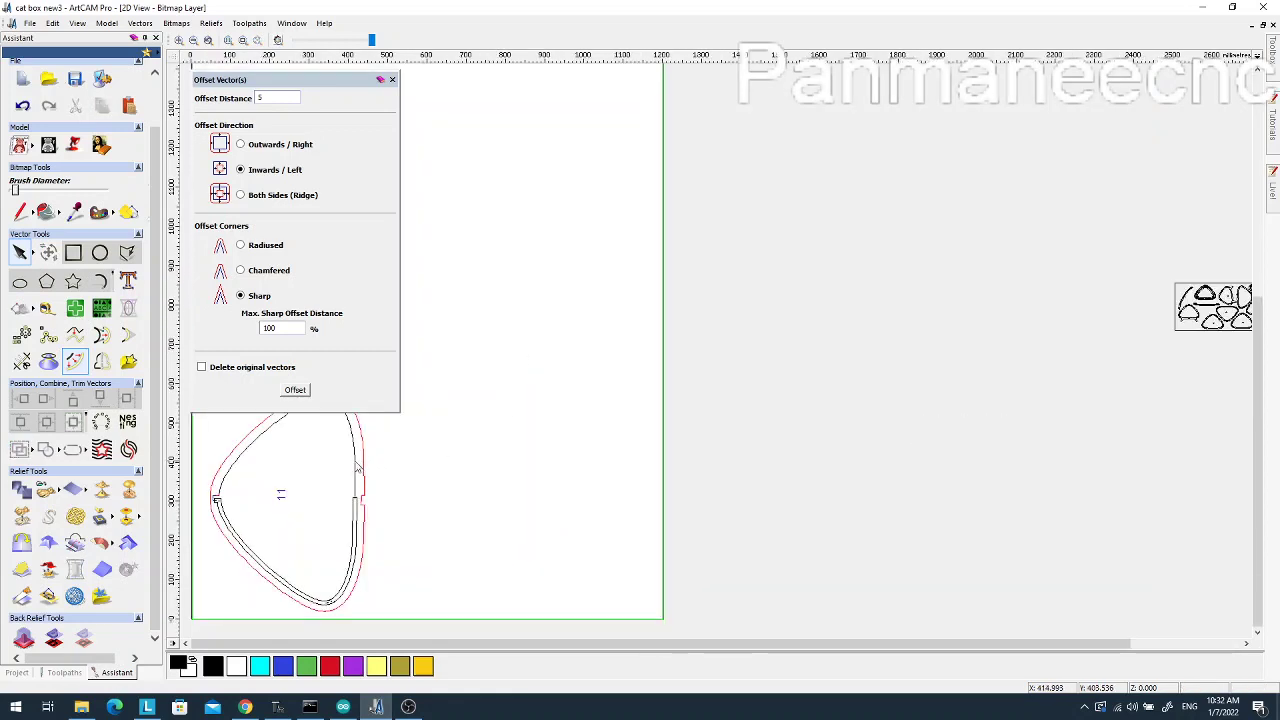
{"action": "scroll", "coordinate": [359, 468], "scroll_direction": "down", "scroll_amount": 1}
{"action": "scroll", "coordinate": [455, 475], "scroll_direction": "up", "scroll_amount": 1}
{"action": "scroll", "coordinate": [455, 489], "scroll_direction": "up", "scroll_amount": 1}
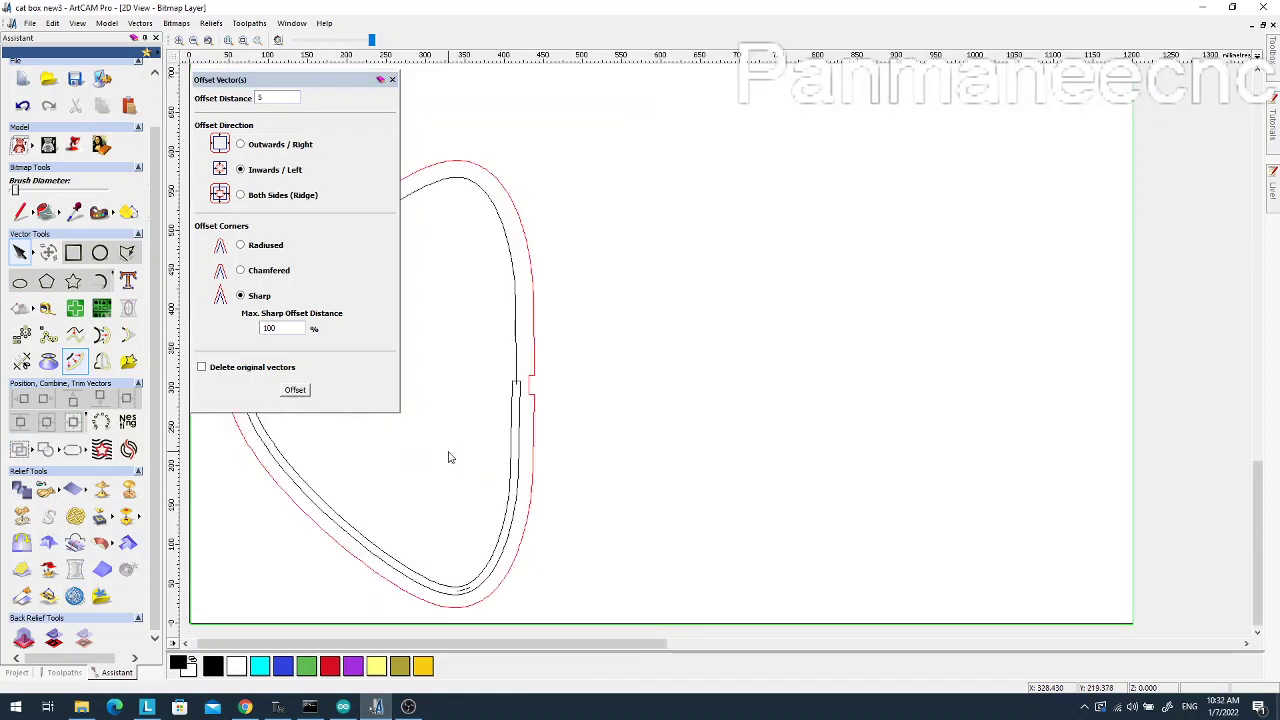
{"action": "left_click", "coordinate": [514, 296]}
{"action": "scroll", "coordinate": [503, 263], "scroll_direction": "down", "scroll_amount": 1}
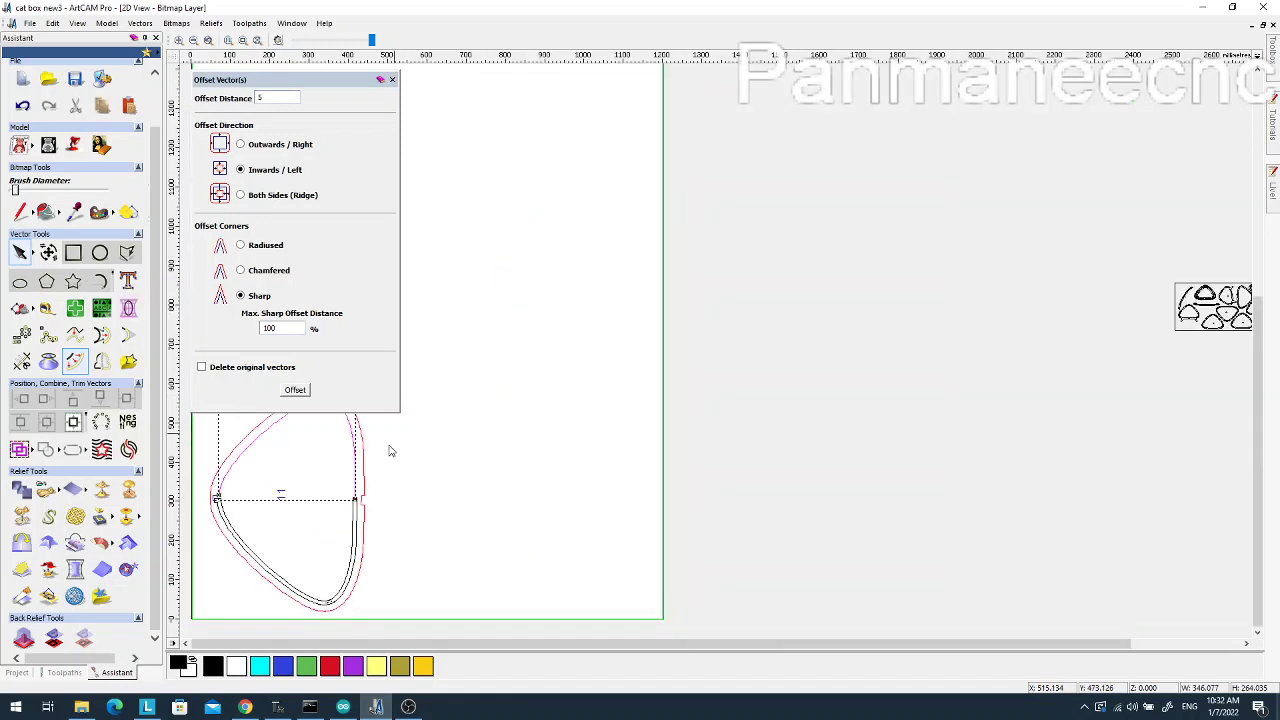
{"action": "left_click_drag", "start_coordinate": [328, 87], "coordinate": [857, 140]}
{"action": "scroll", "coordinate": [183, 465], "scroll_direction": "up", "scroll_amount": 3}
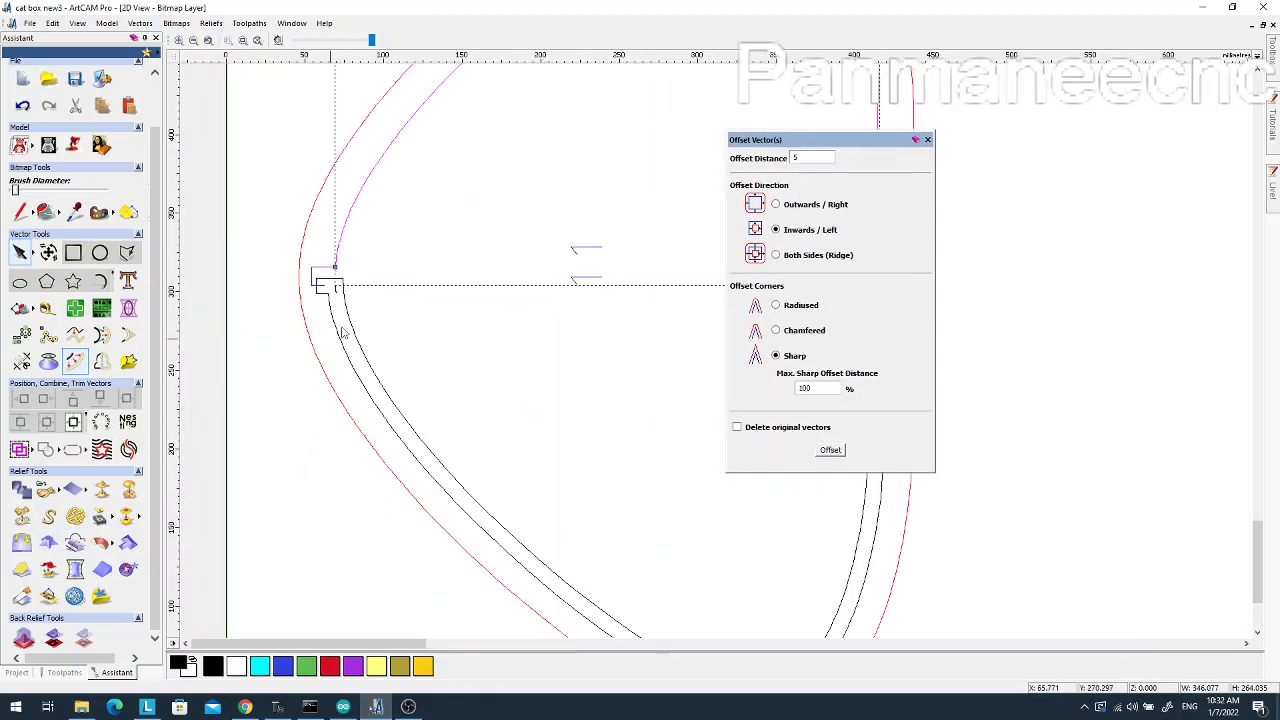
{"action": "scroll", "coordinate": [251, 180], "scroll_direction": "down", "scroll_amount": 1}
{"action": "left_click", "coordinate": [391, 286]}
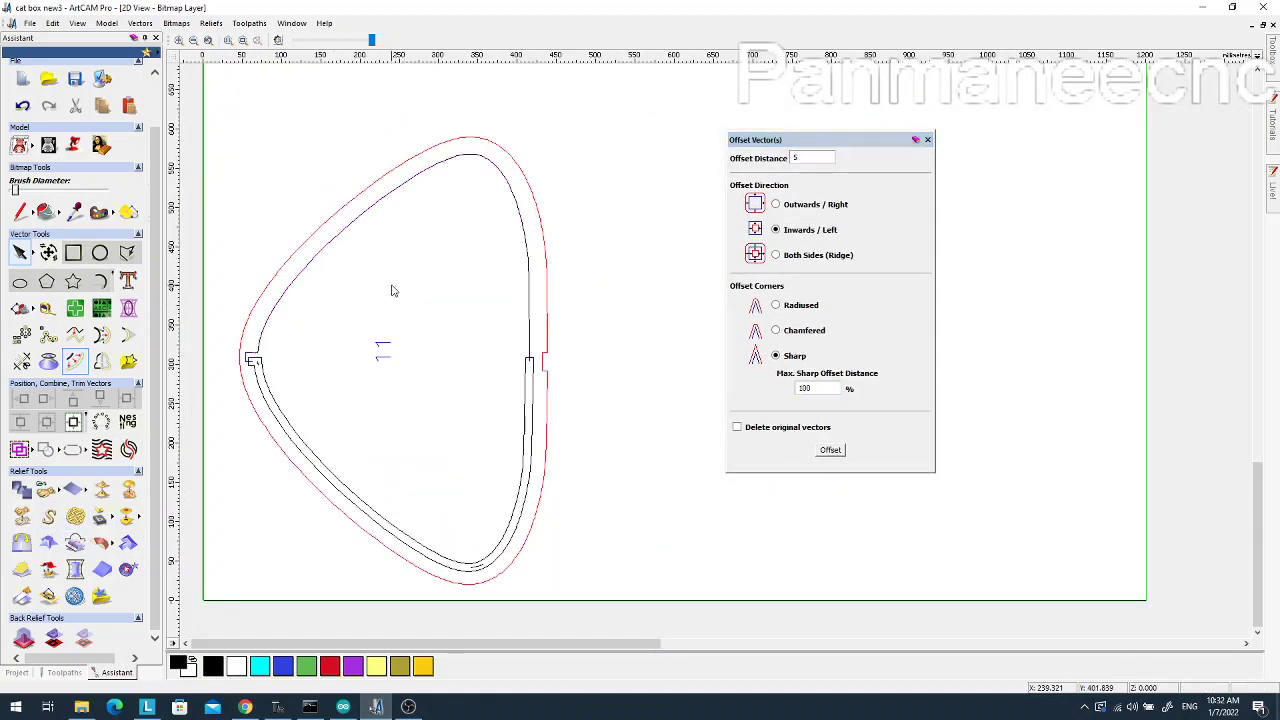
Offset the upper half of the red outer contour by 5 mm outwards with sharp corners, keeping the original curve
{"action": "left_click", "coordinate": [326, 229]}
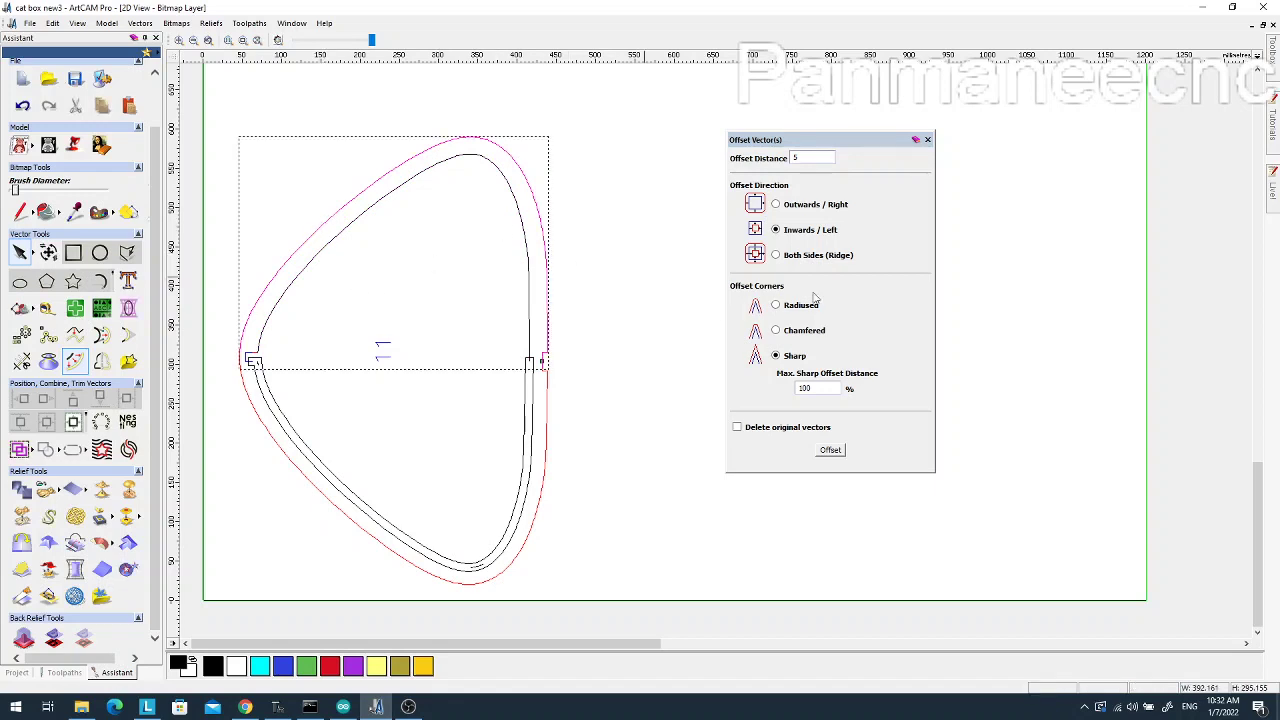
{"action": "left_click", "coordinate": [776, 205]}
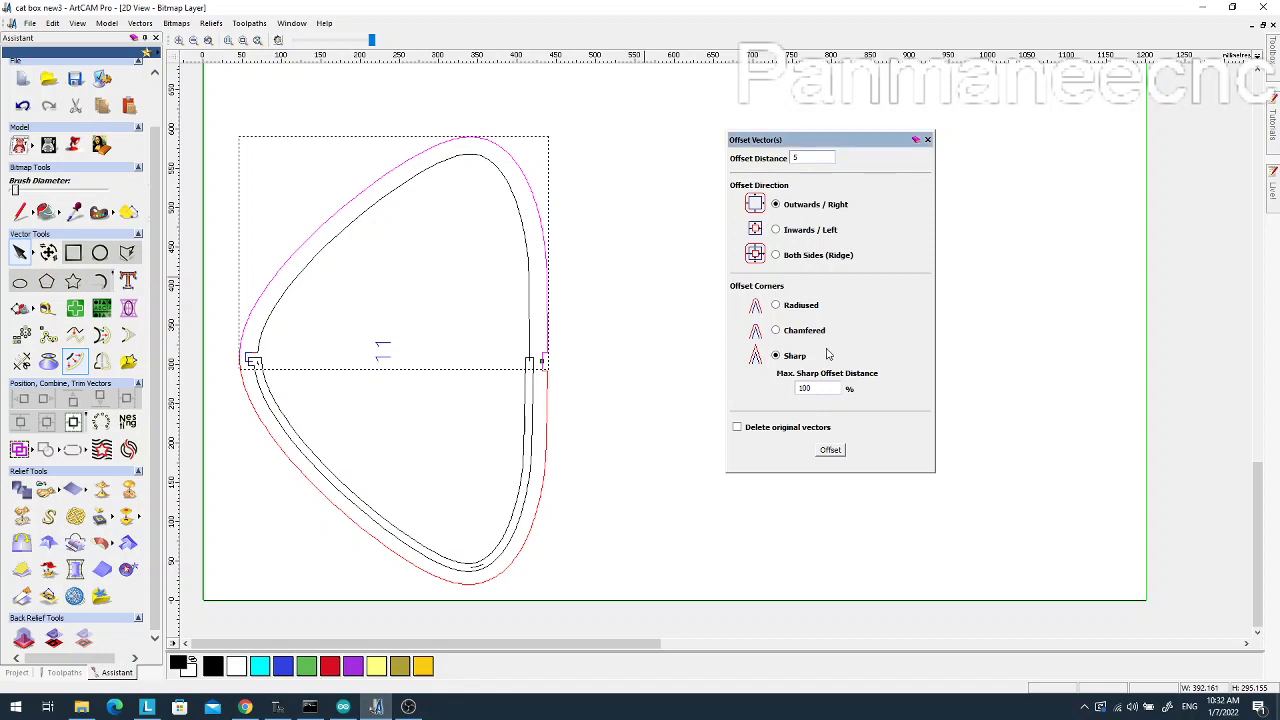
{"action": "left_click", "coordinate": [830, 450]}
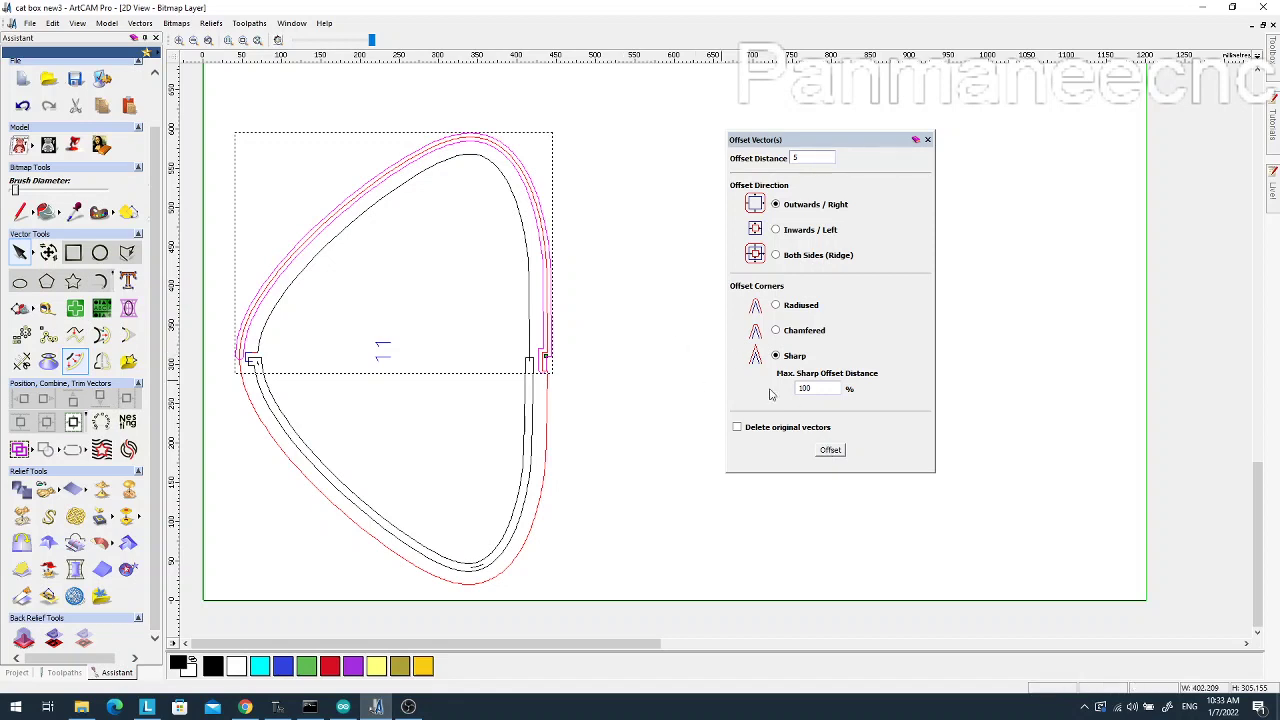
Delete the original upper outer curve running inside its offset outline
{"action": "scroll", "coordinate": [571, 309], "scroll_direction": "up", "scroll_amount": 2}
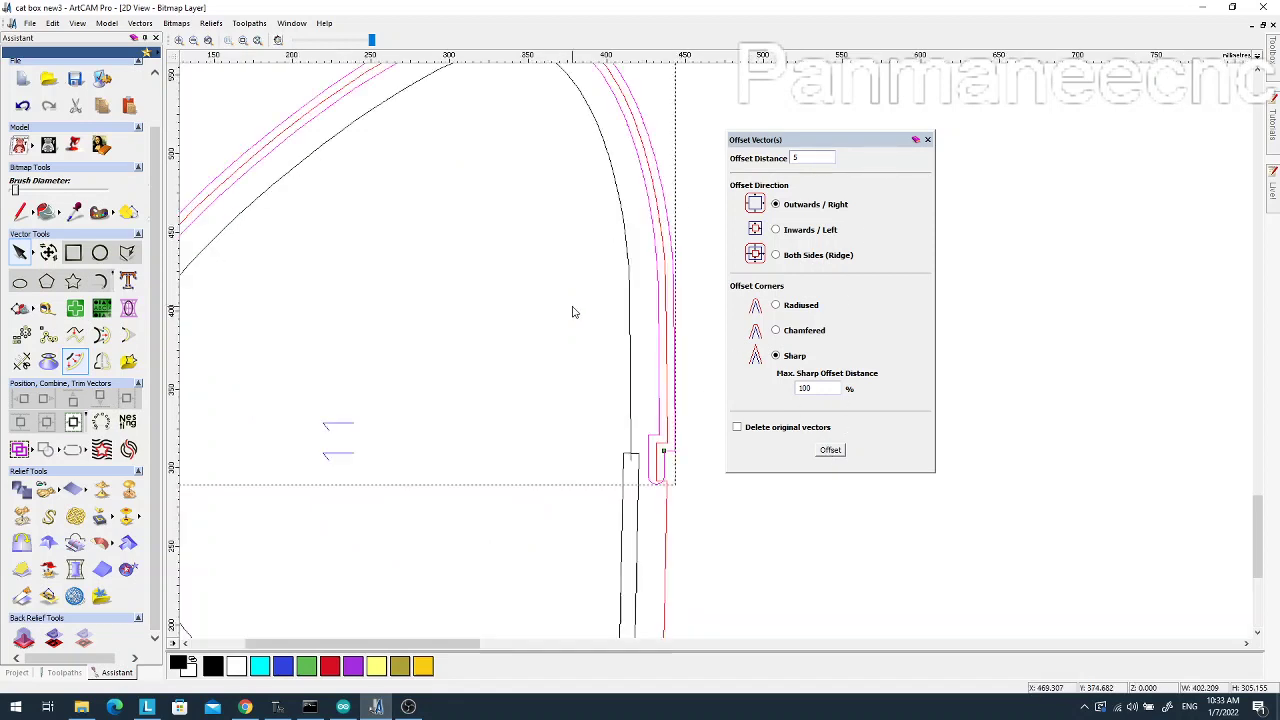
{"action": "left_click", "coordinate": [681, 490]}
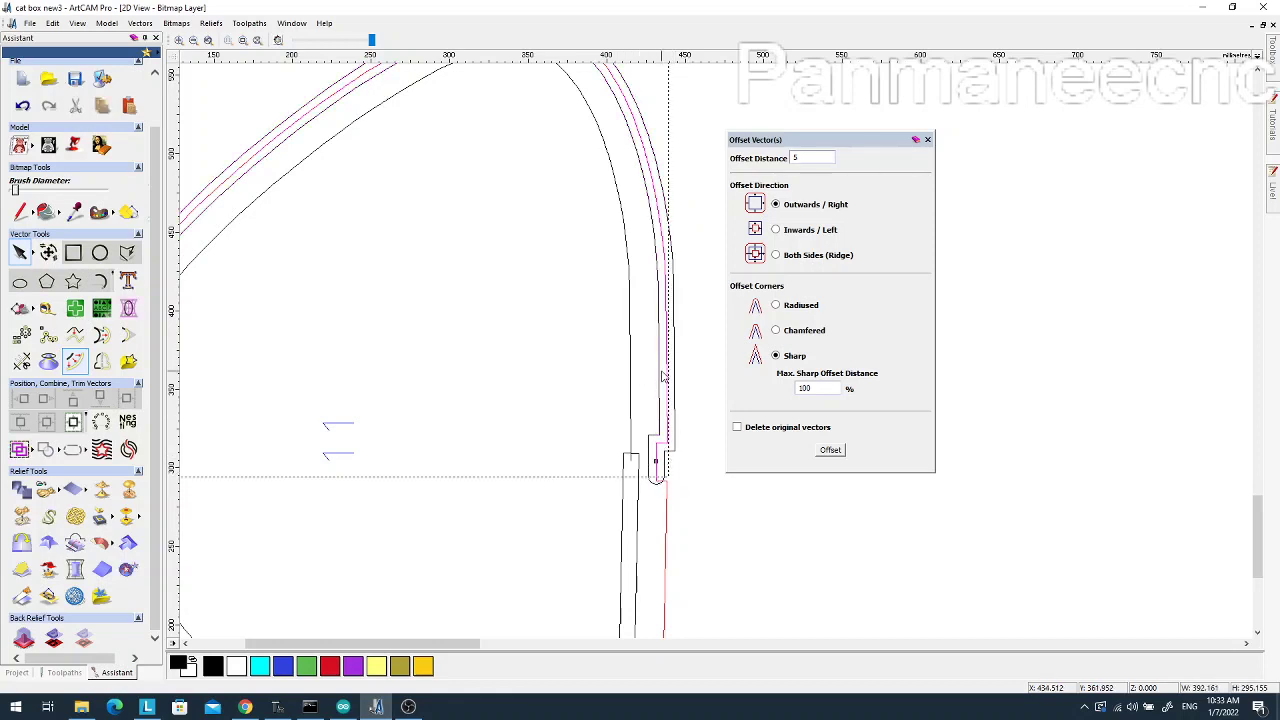
{"action": "left_click", "coordinate": [689, 233]}
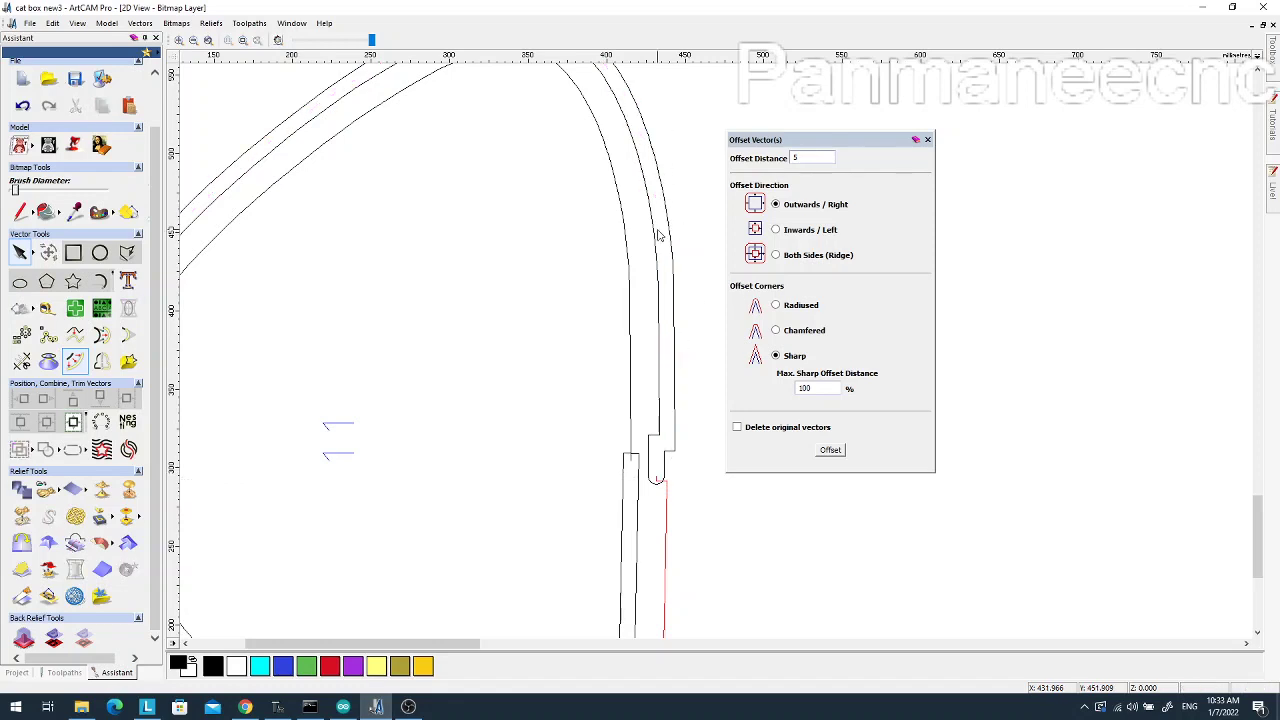
Open the closed offset outline around part 11's upper outer contour for node editing and move the Offset dialog clear of the notch
{"action": "left_click", "coordinate": [659, 484]}
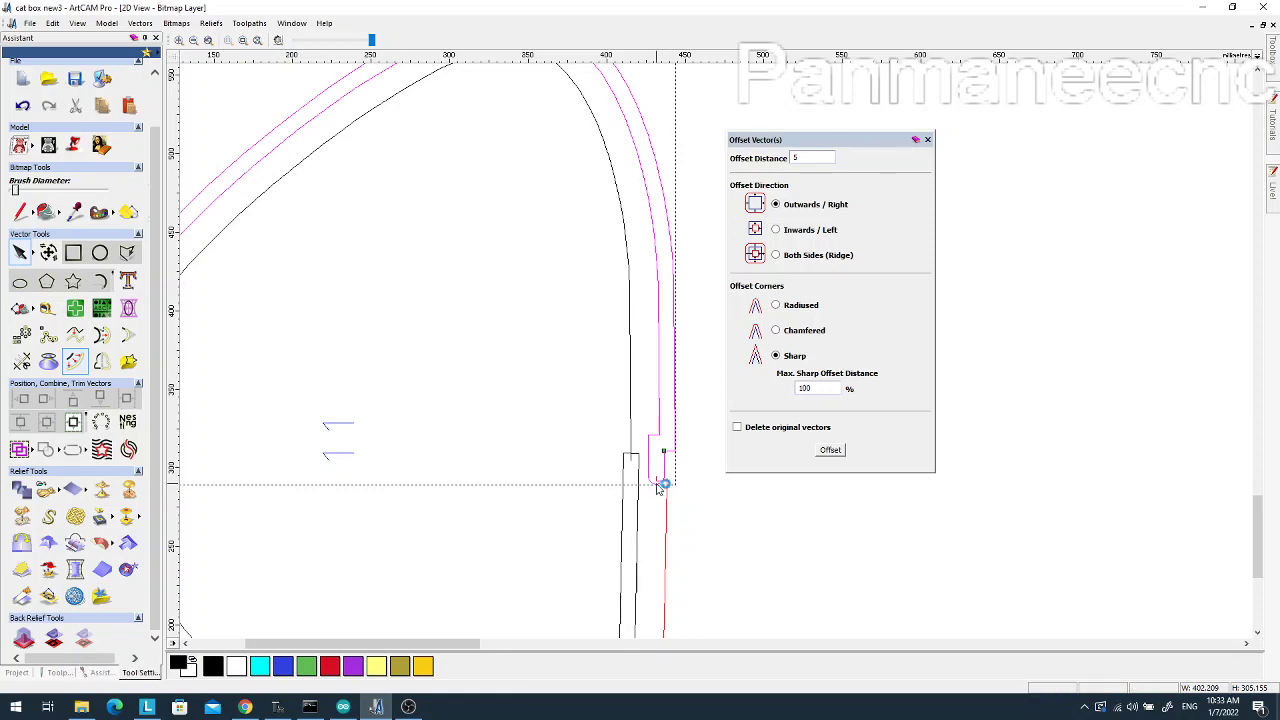
{"action": "left_click", "coordinate": [647, 486]}
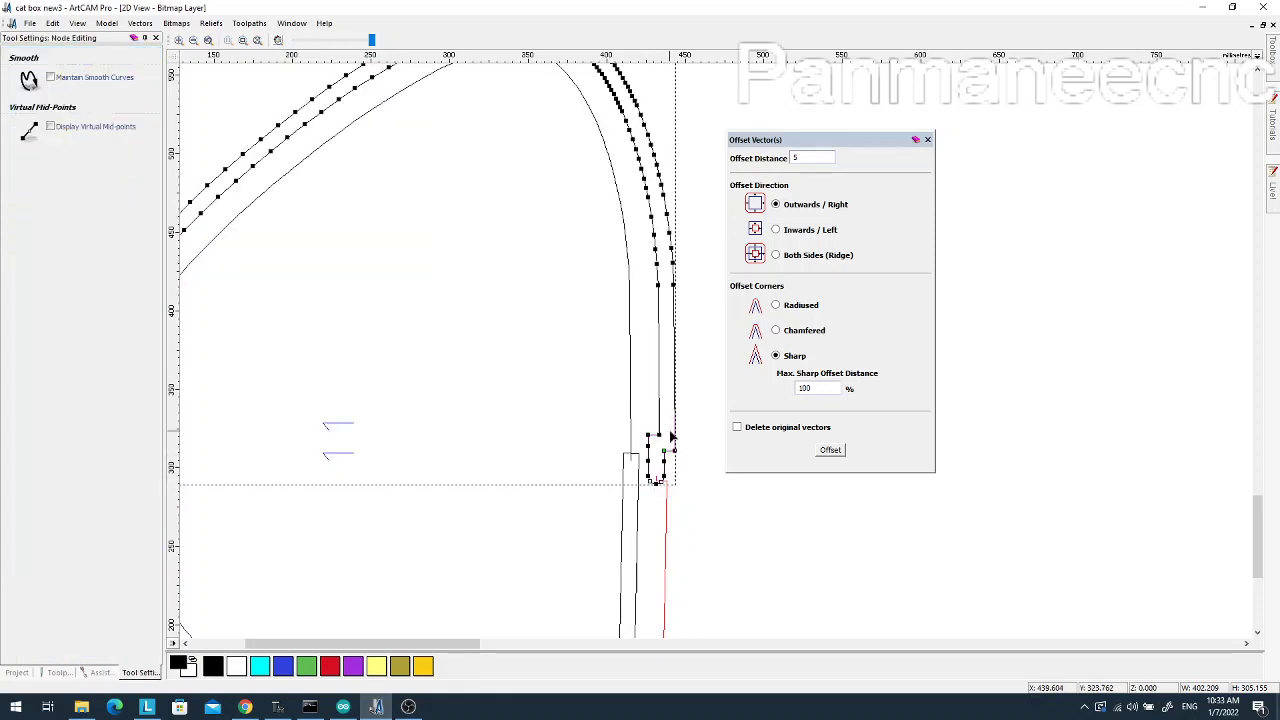
{"action": "scroll", "coordinate": [656, 442], "scroll_direction": "up", "scroll_amount": 2}
{"action": "scroll", "coordinate": [697, 388], "scroll_direction": "down", "scroll_amount": 2}
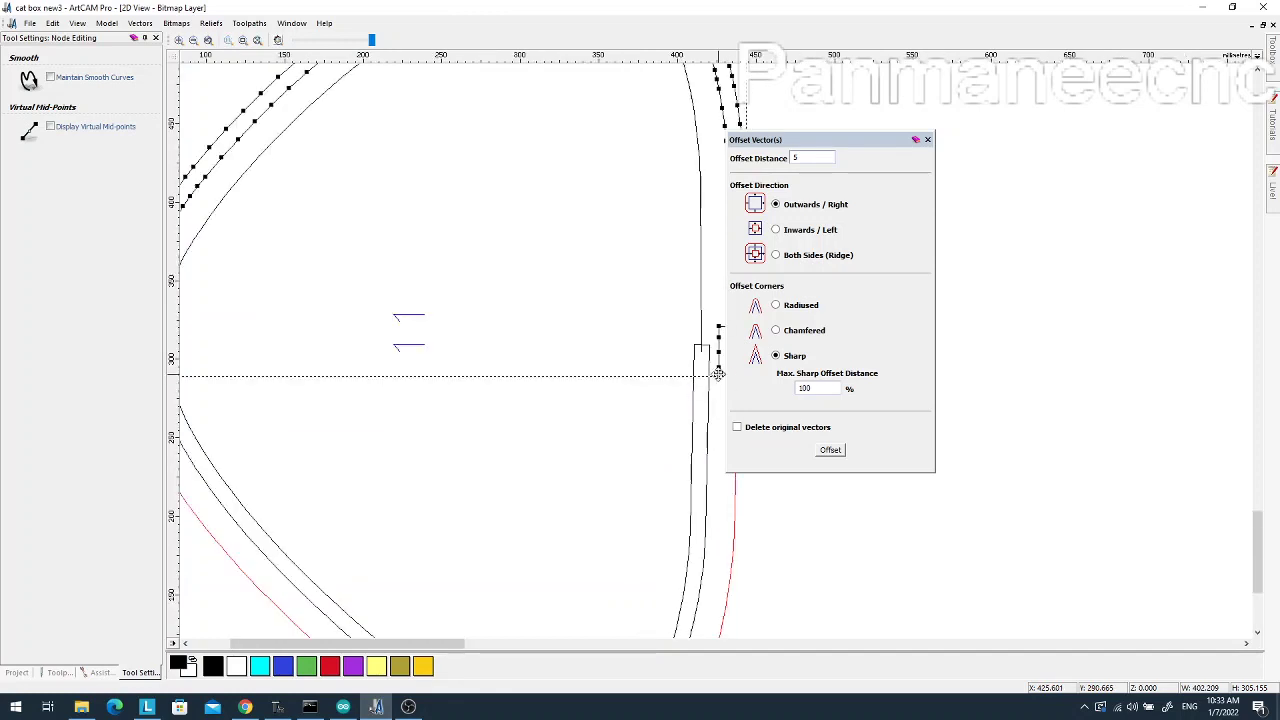
{"action": "left_click_drag", "start_coordinate": [823, 144], "coordinate": [1037, 134]}
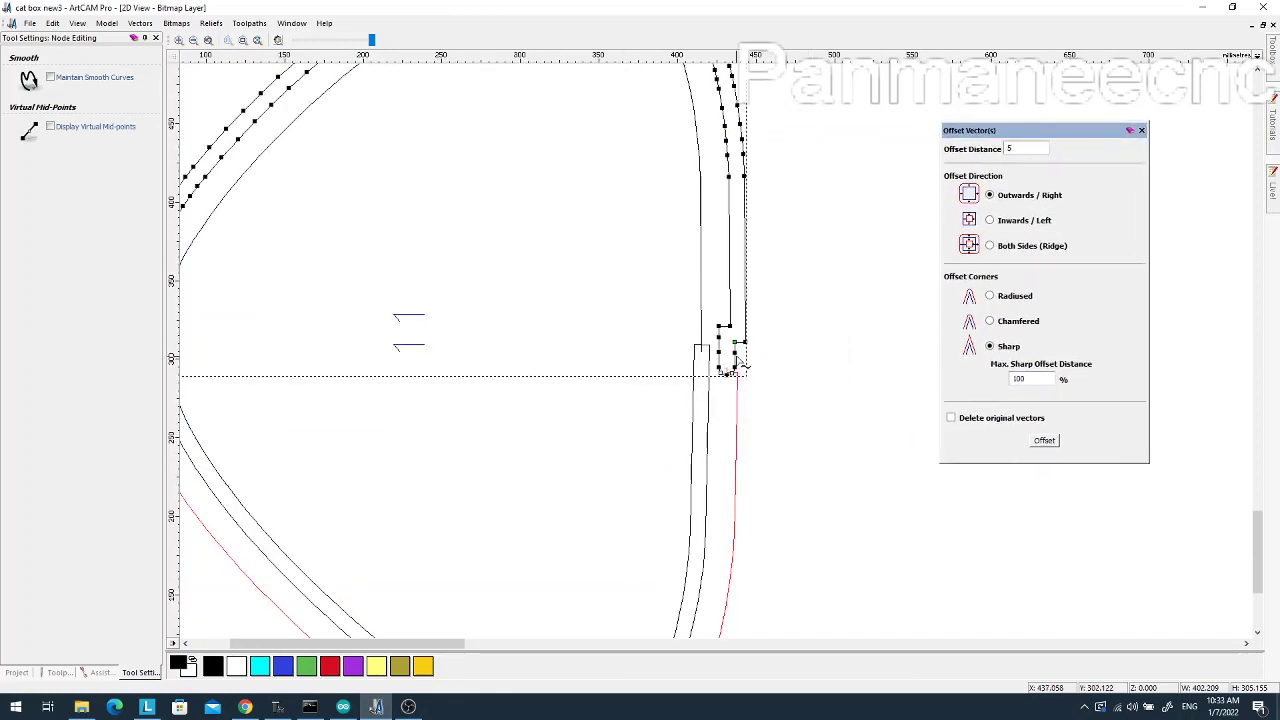
Remove the rounded end cap of the offset outline at the right-hand notch of part 11 by node editing
{"action": "scroll", "coordinate": [725, 360], "scroll_direction": "down", "scroll_amount": 2}
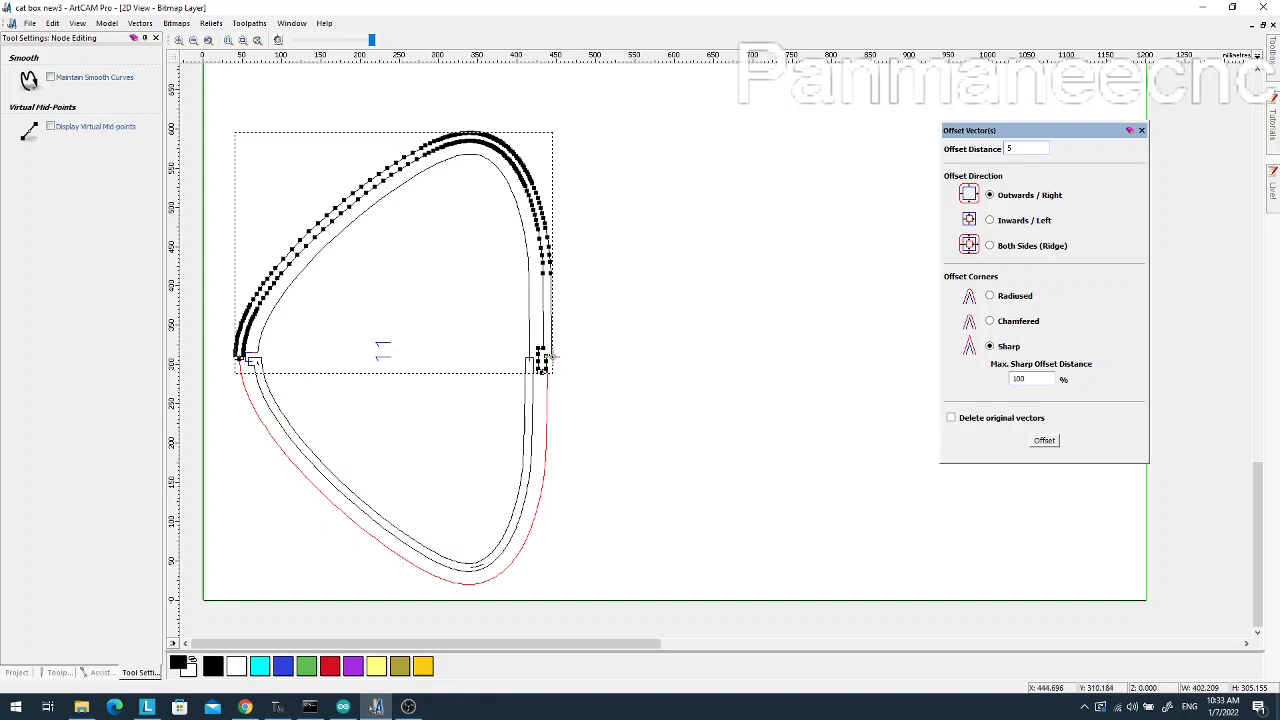
{"action": "scroll", "coordinate": [566, 355], "scroll_direction": "up", "scroll_amount": 2}
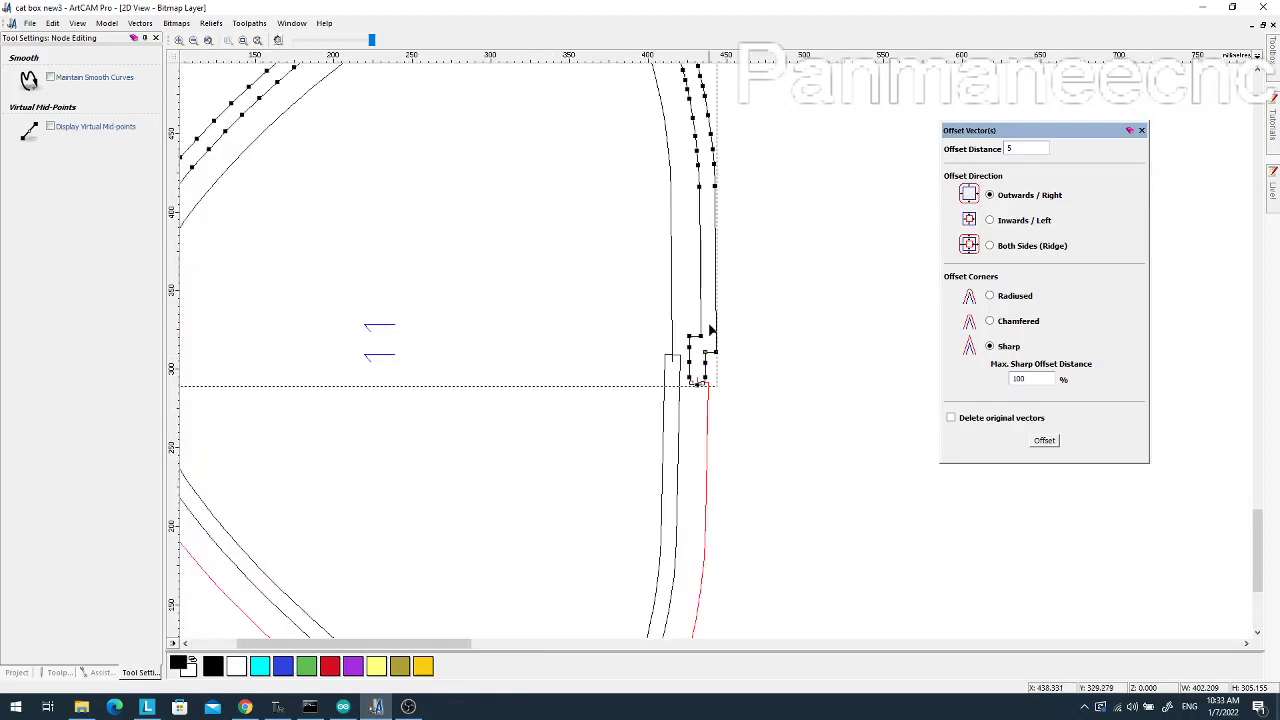
{"action": "scroll", "coordinate": [694, 289], "scroll_direction": "down", "scroll_amount": 2}
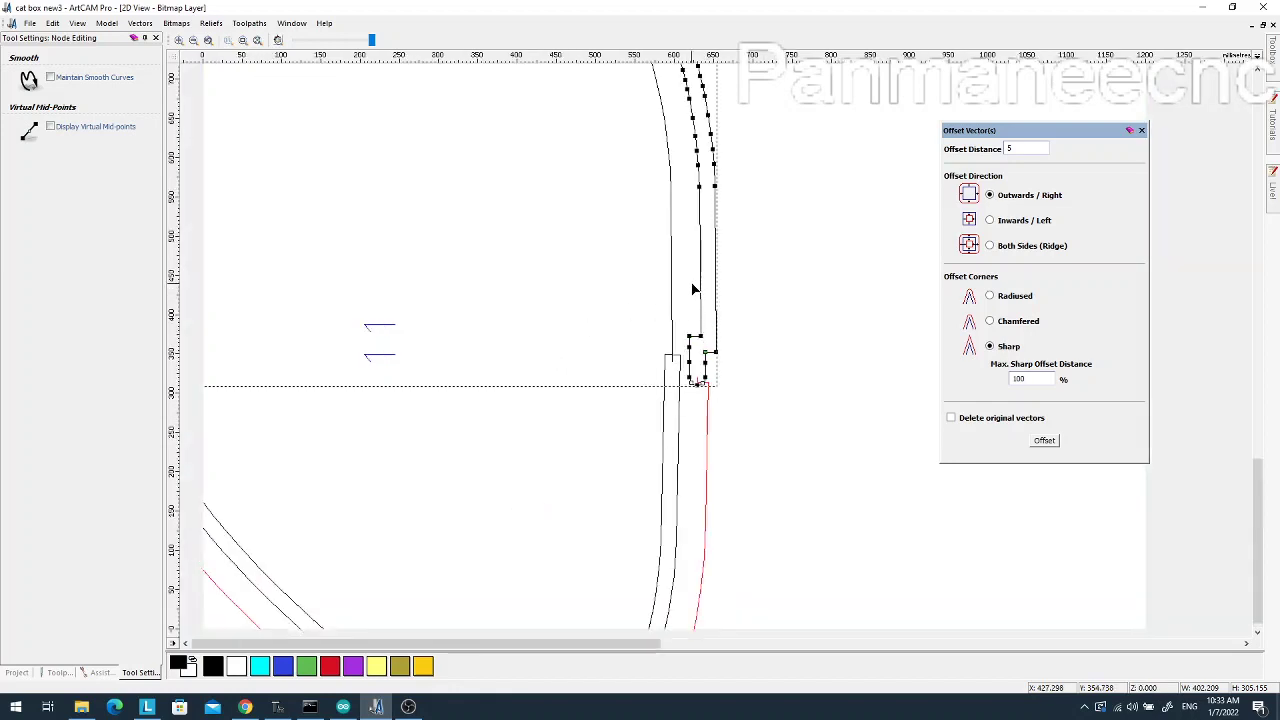
{"action": "scroll", "coordinate": [590, 352], "scroll_direction": "up", "scroll_amount": 2}
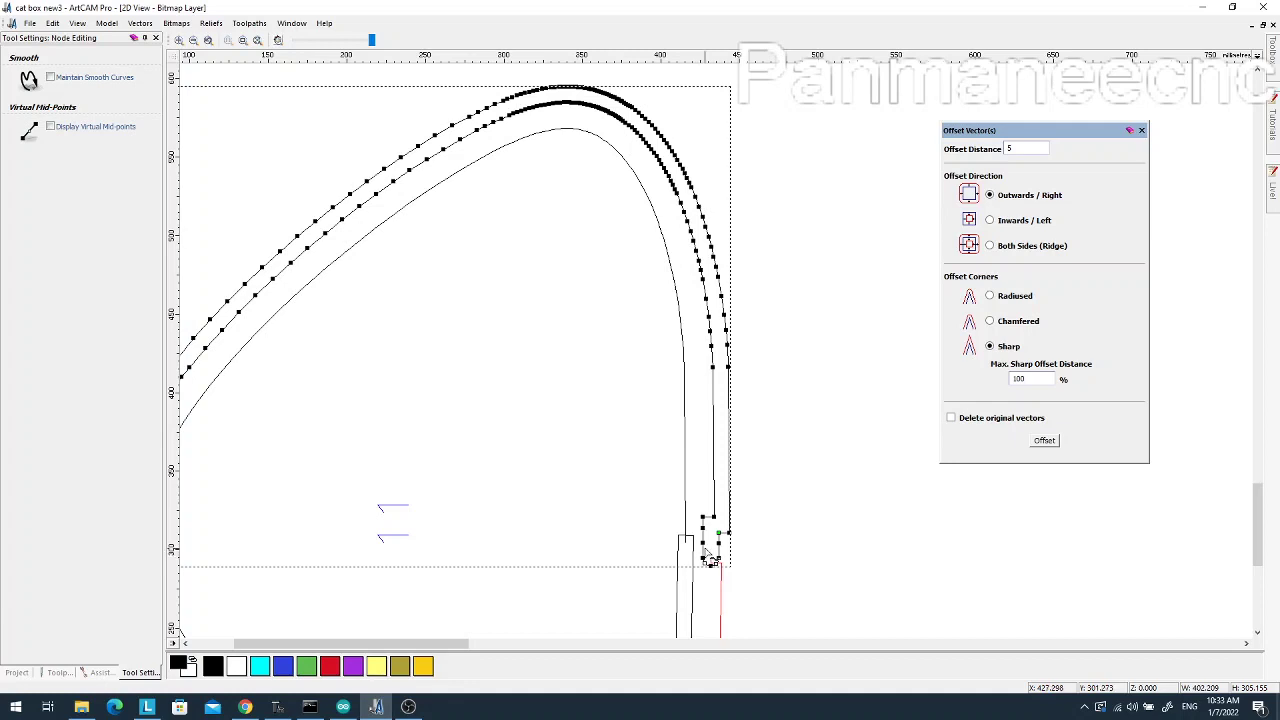
{"action": "left_click", "coordinate": [701, 549]}
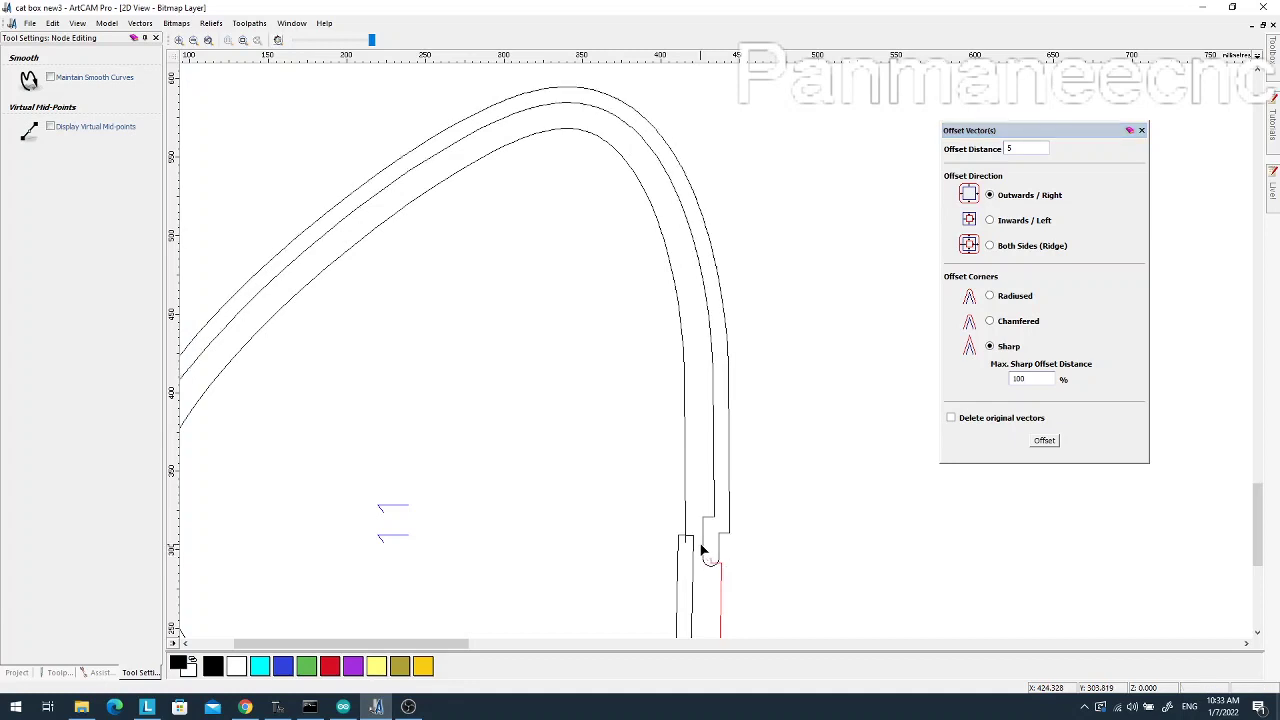
{"action": "left_click", "coordinate": [703, 549]}
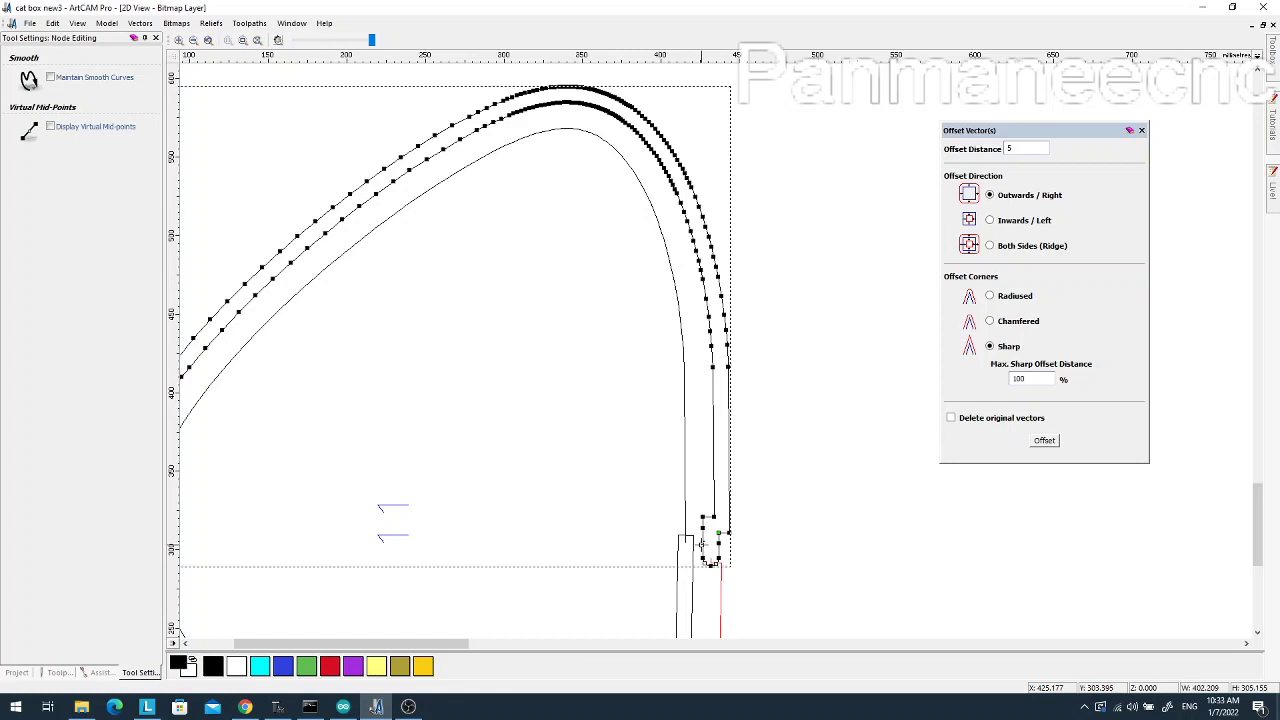
{"action": "scroll", "coordinate": [786, 458], "scroll_direction": "up", "scroll_amount": 3}
{"action": "scroll", "coordinate": [714, 493], "scroll_direction": "down", "scroll_amount": 3}
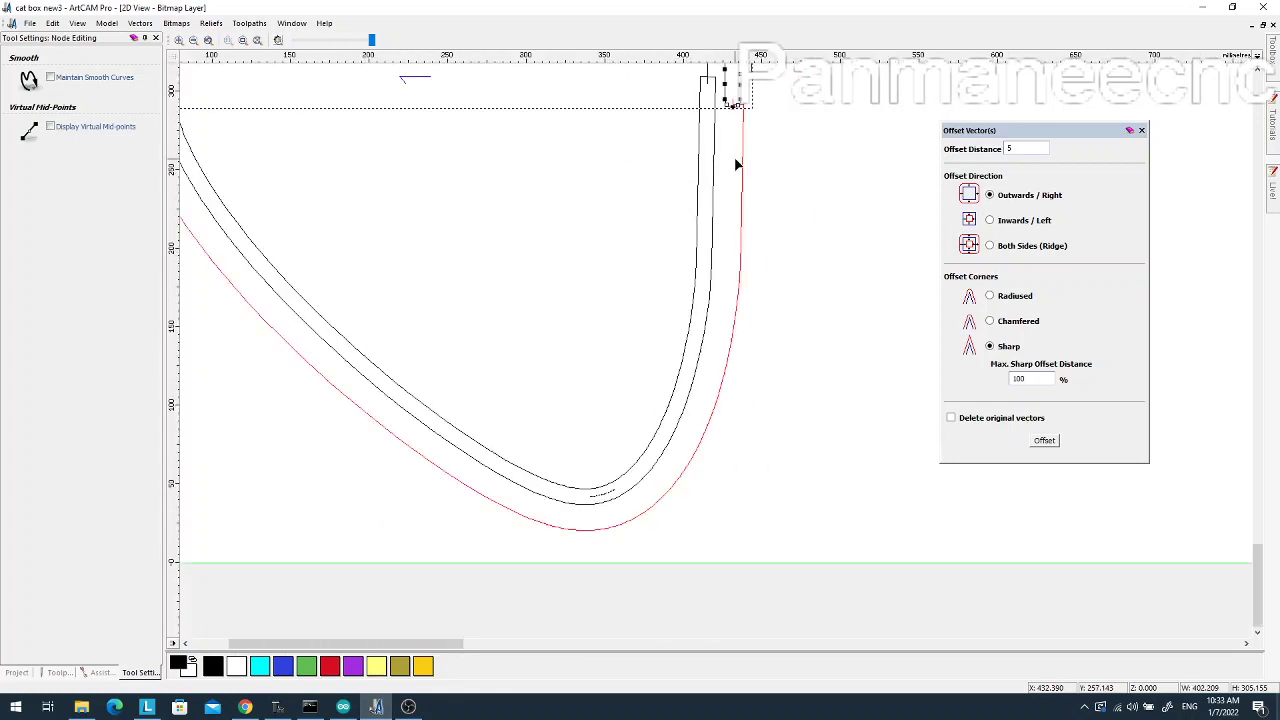
{"action": "scroll", "coordinate": [736, 165], "scroll_direction": "up", "scroll_amount": 3}
{"action": "scroll", "coordinate": [726, 296], "scroll_direction": "down", "scroll_amount": 3}
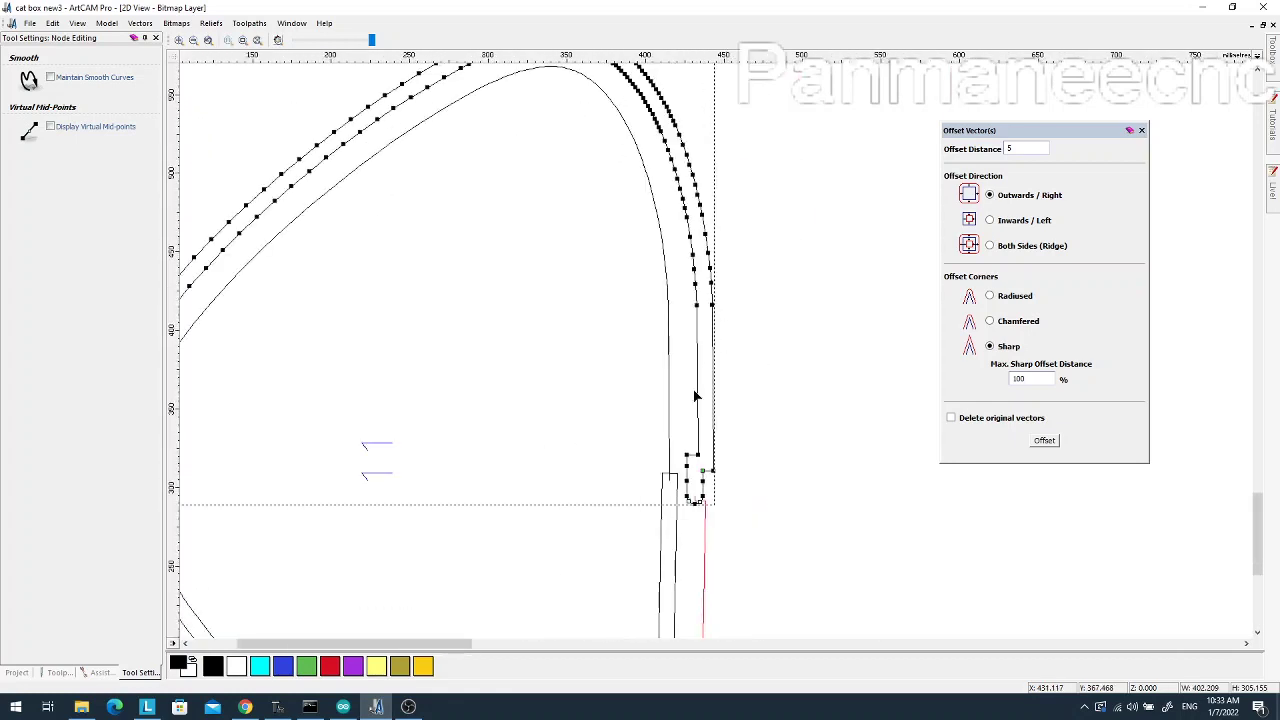
{"action": "scroll", "coordinate": [703, 498], "scroll_direction": "up", "scroll_amount": 2}
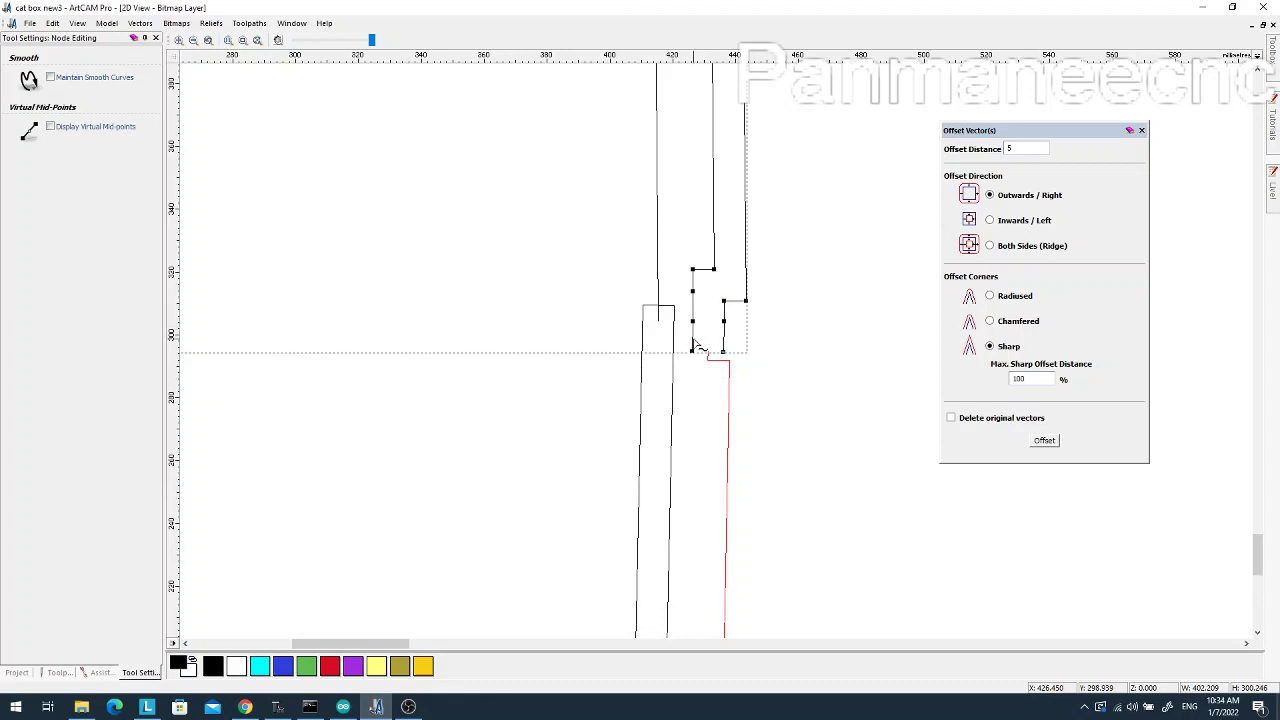
Remove the rounded end cap at the outline's left end by node editing and delete the separated outermost curve
{"action": "scroll", "coordinate": [692, 343], "scroll_direction": "down", "scroll_amount": 2}
{"action": "scroll", "coordinate": [680, 328], "scroll_direction": "down", "scroll_amount": 2}
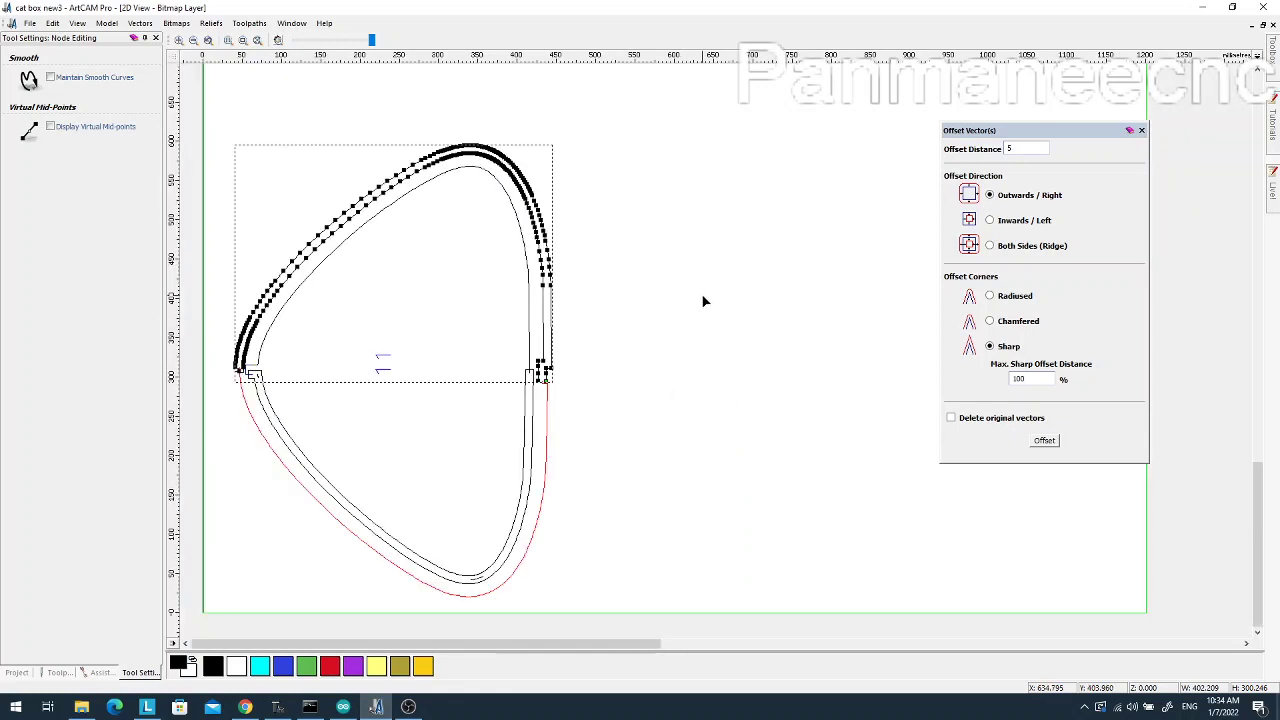
{"action": "scroll", "coordinate": [242, 333], "scroll_direction": "up", "scroll_amount": 2}
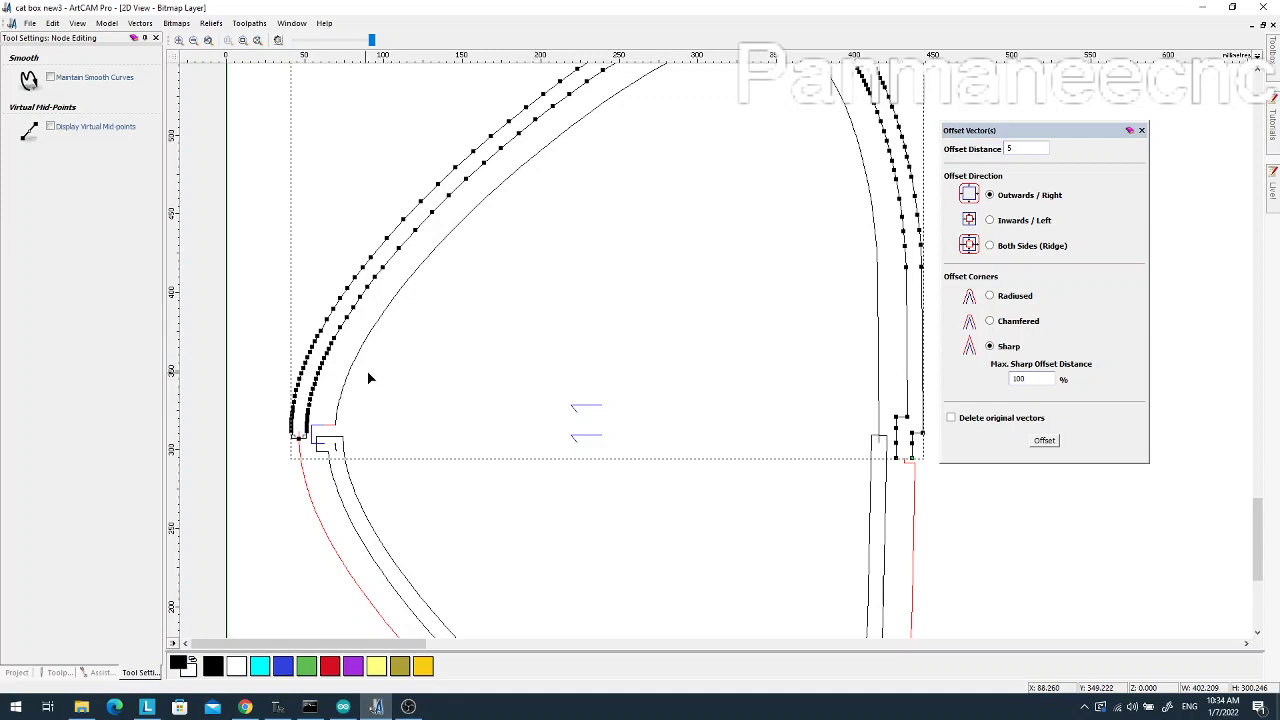
{"action": "scroll", "coordinate": [380, 374], "scroll_direction": "up", "scroll_amount": 2}
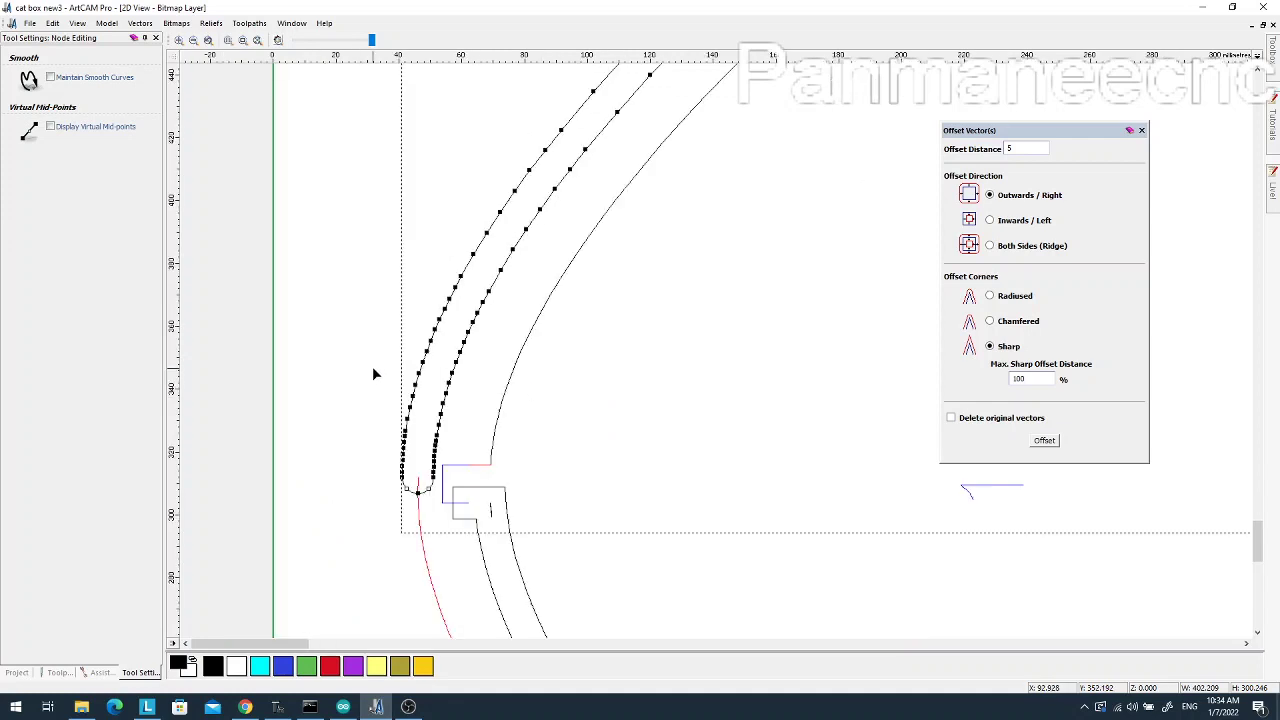
{"action": "left_click", "coordinate": [424, 497]}
{"action": "scroll", "coordinate": [414, 491], "scroll_direction": "down", "scroll_amount": 4}
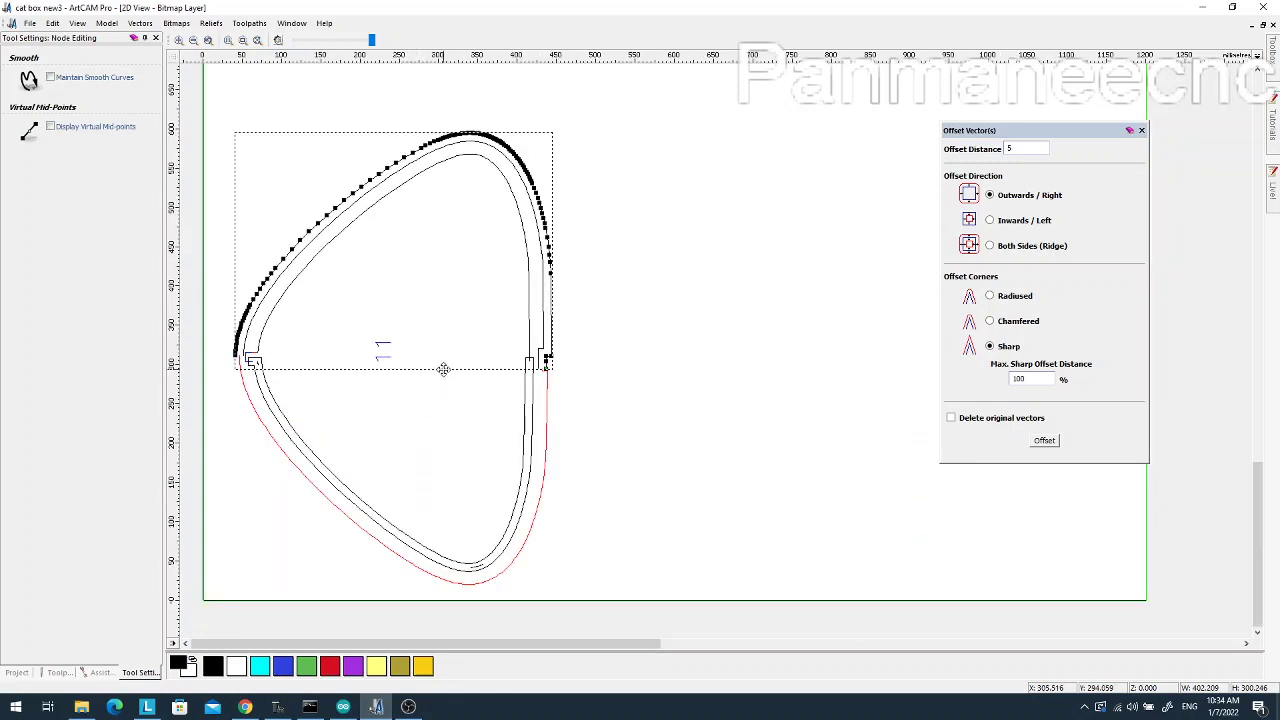
{"action": "left_click", "coordinate": [553, 233]}
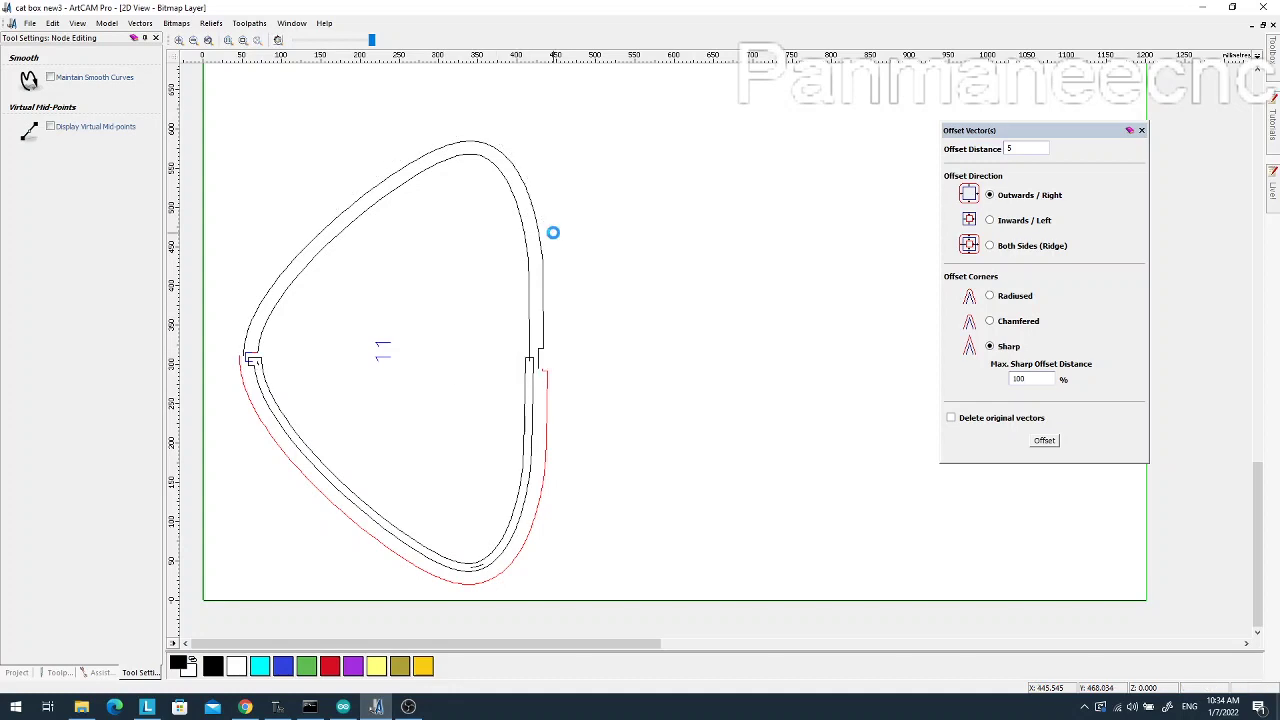
Offset the remaining upper outer curve 5 mm outwards with sharp corners and offset the resulting curve 5 mm inwards
{"action": "left_click", "coordinate": [529, 197]}
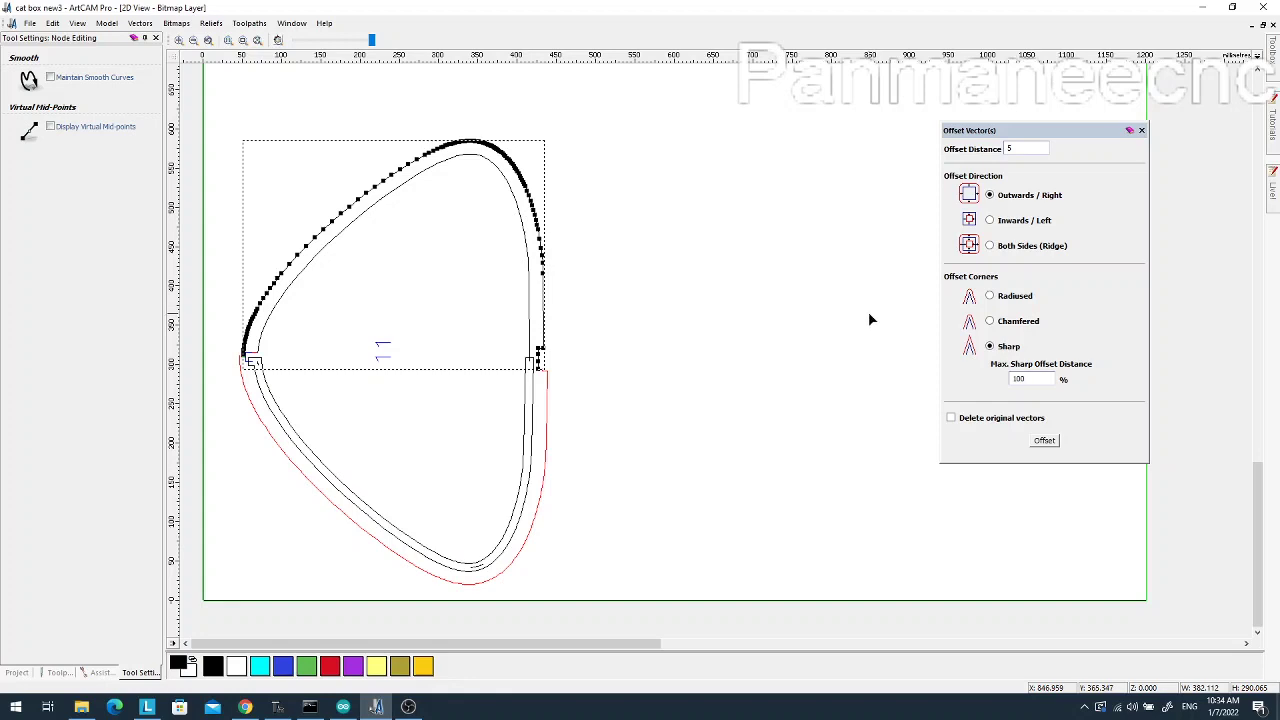
{"action": "key", "text": "n"}
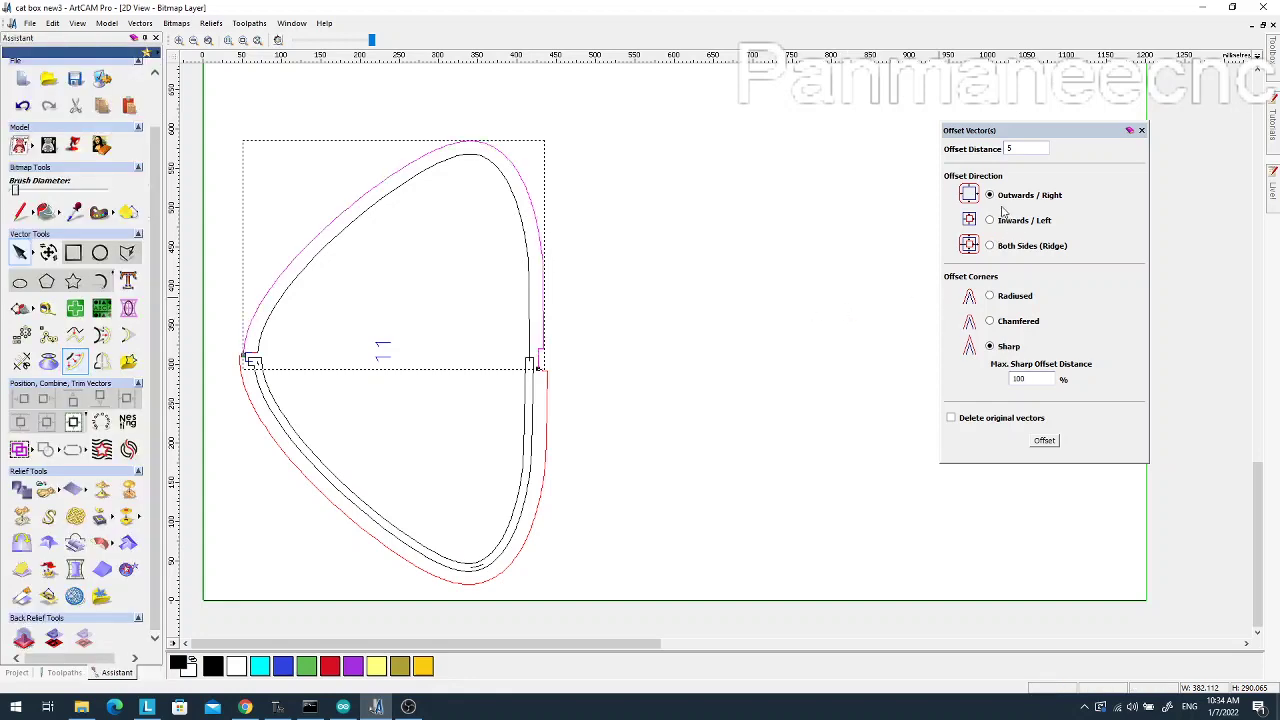
{"action": "left_click", "coordinate": [1045, 441]}
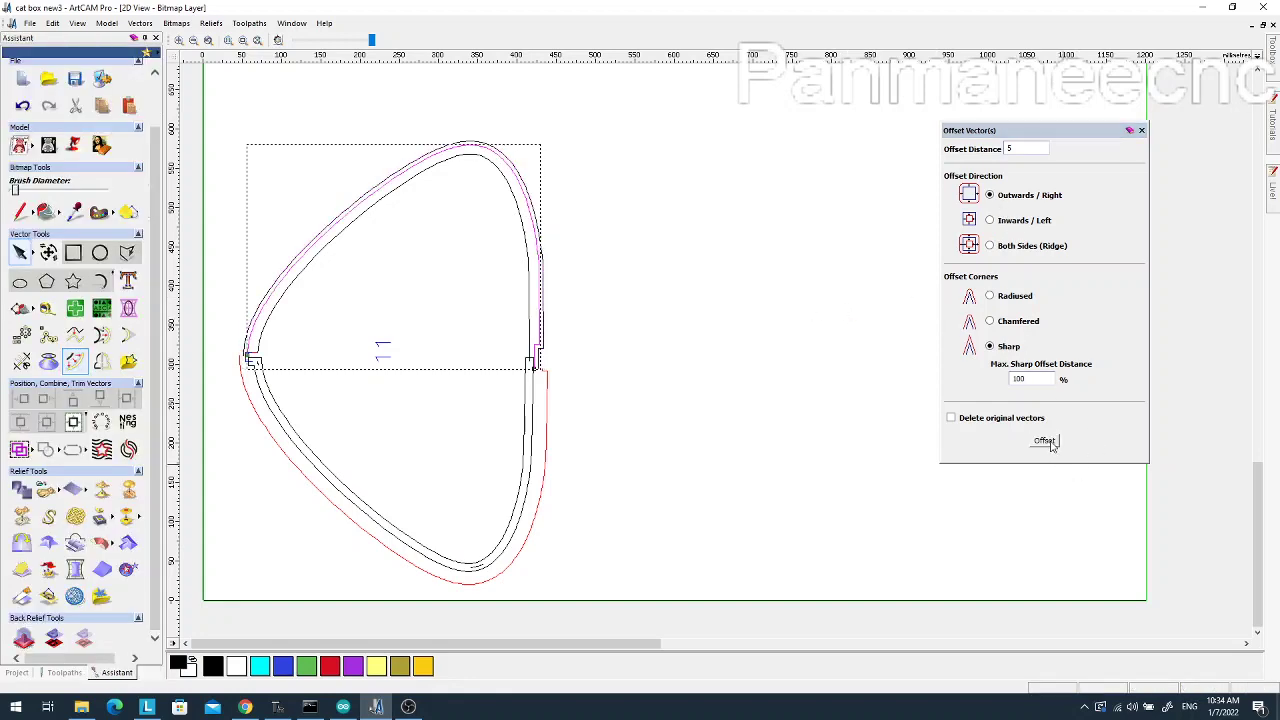
{"action": "left_click", "coordinate": [990, 221]}
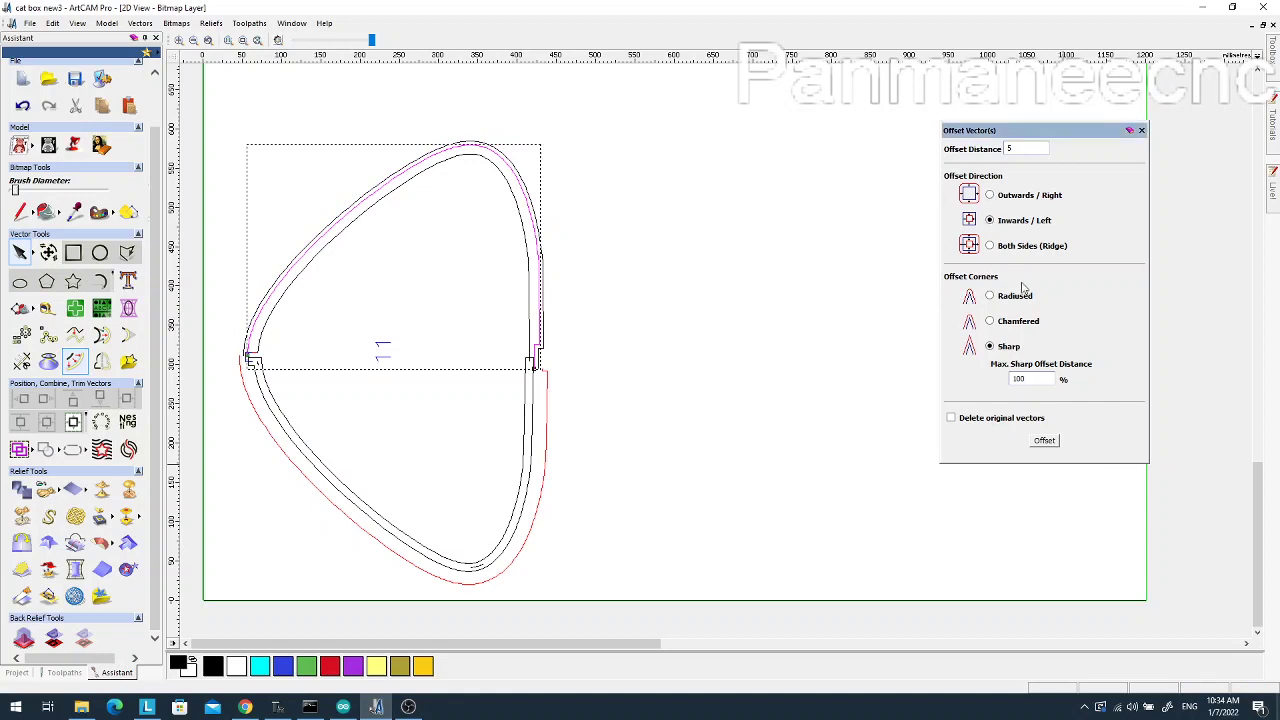
{"action": "left_click", "coordinate": [1045, 441]}
{"action": "left_click", "coordinate": [674, 317]}
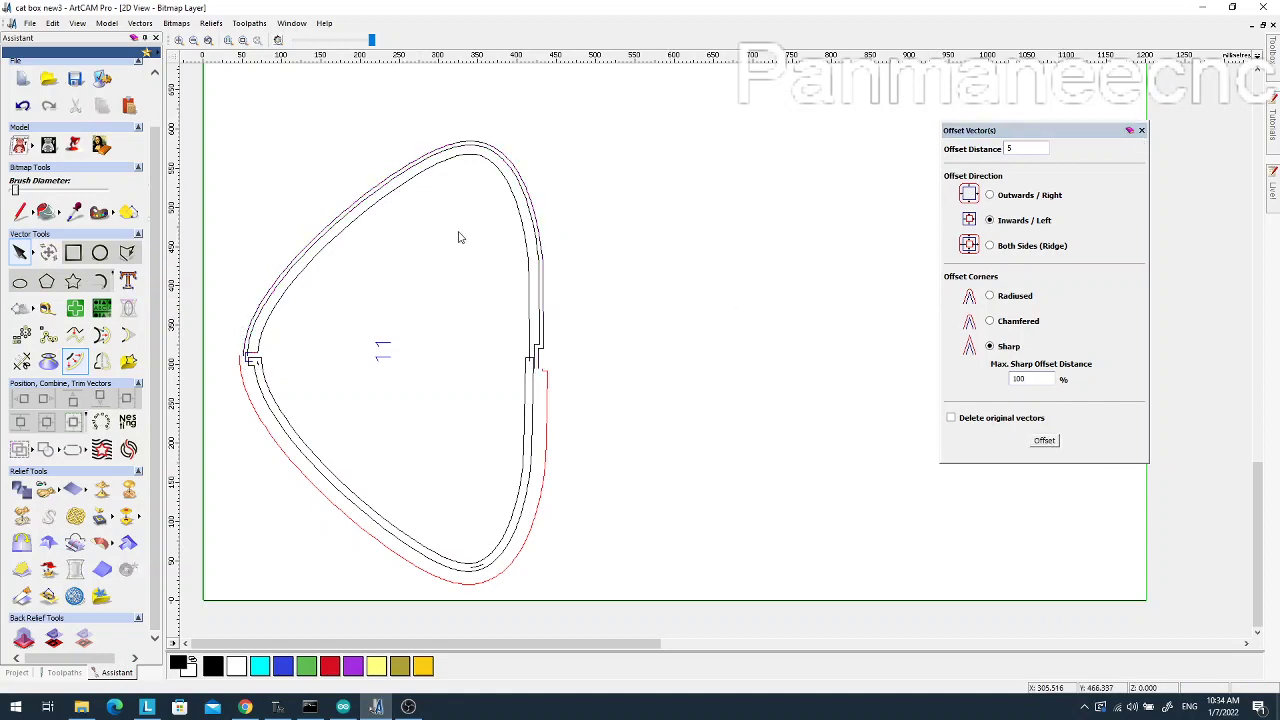
Offset the source curve of the upper outer contour 5 mm in the Inwards / Left direction with sharp corners, keeping the original
{"action": "left_click", "coordinate": [540, 296]}
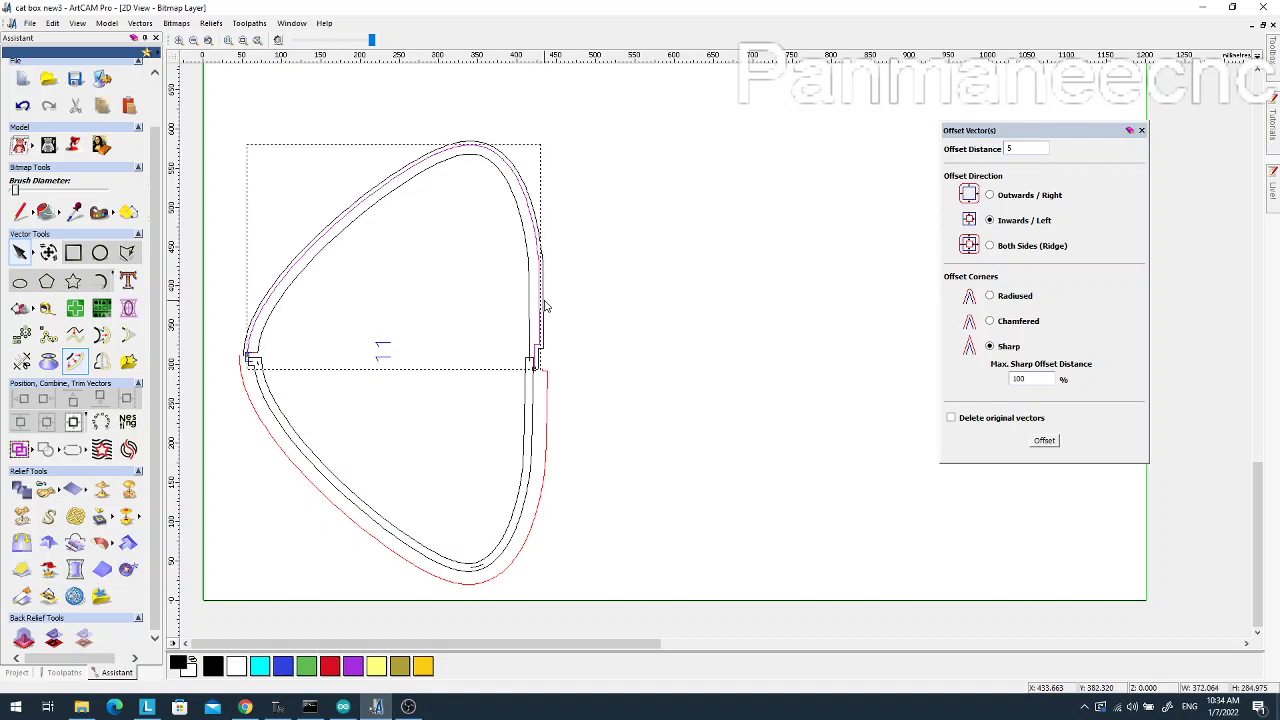
{"action": "left_click", "coordinate": [545, 305]}
{"action": "left_click", "coordinate": [555, 300]}
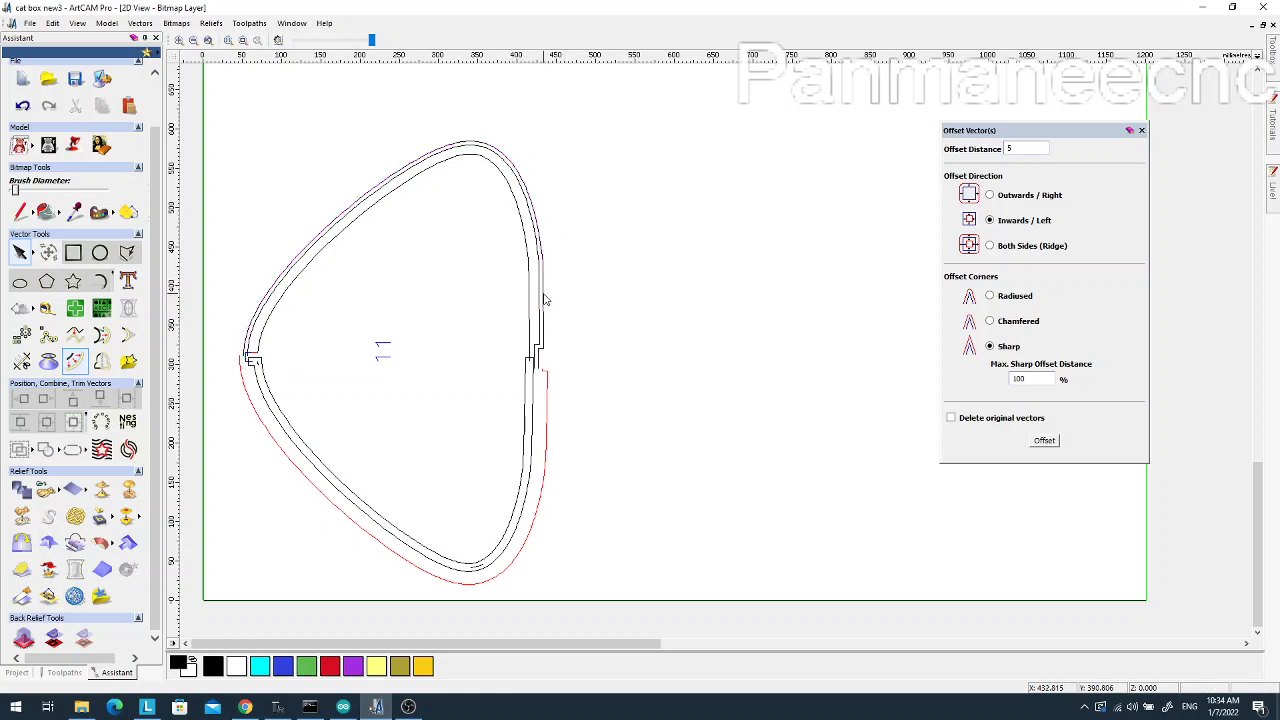
{"action": "left_click", "coordinate": [544, 298]}
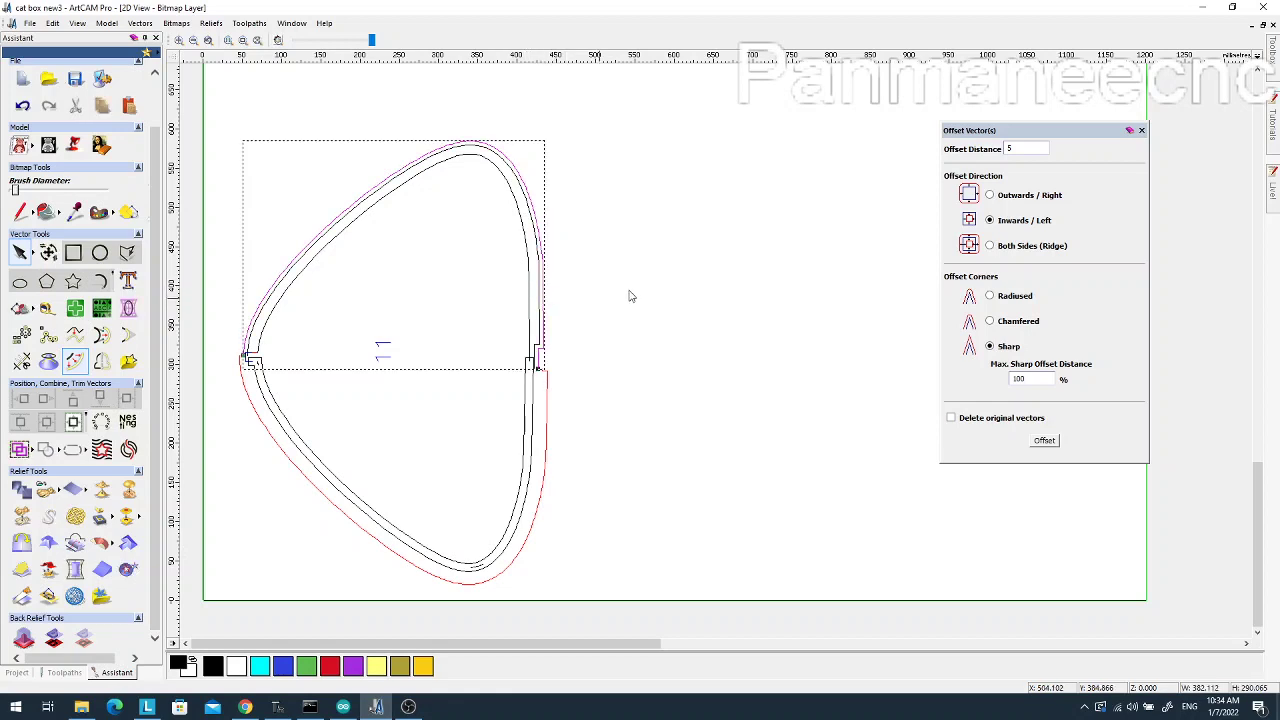
{"action": "left_click", "coordinate": [1045, 440]}
{"action": "left_click", "coordinate": [670, 316]}
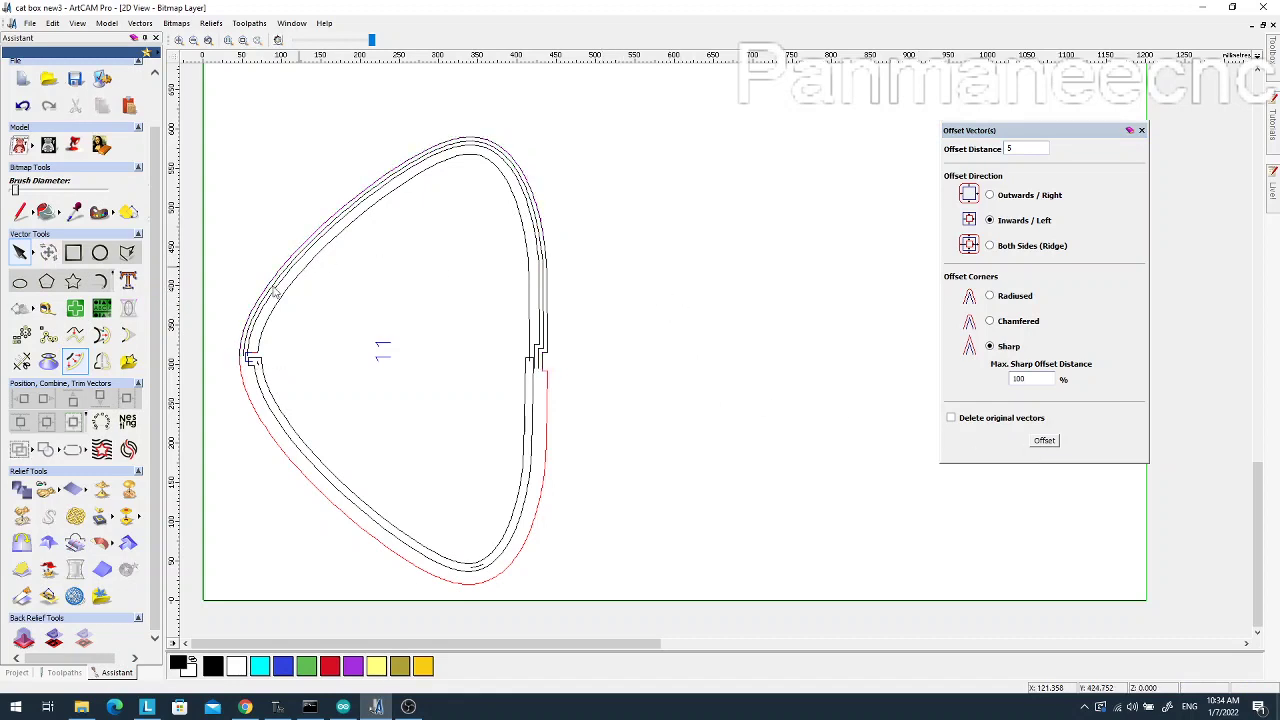
Delete the two curves inside the newest offset of the upper outer contour, keeping only the outermost curve
{"action": "scroll", "coordinate": [570, 312], "scroll_direction": "up", "scroll_amount": 1}
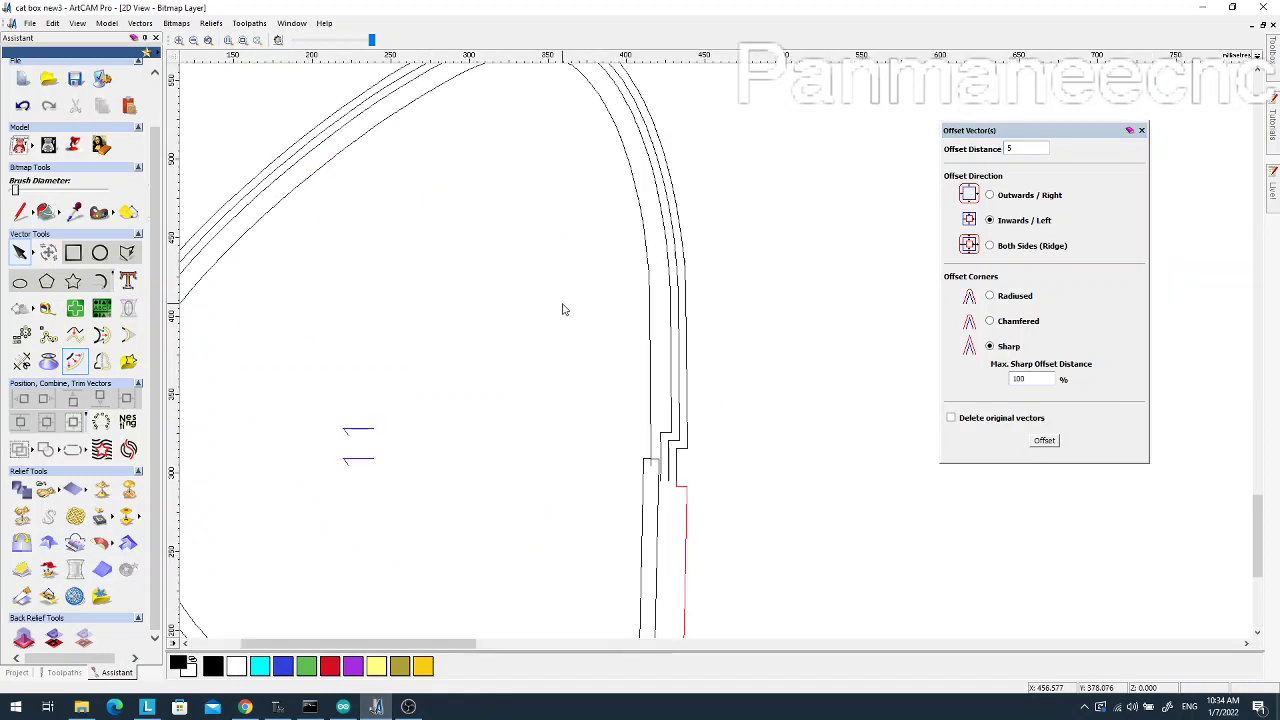
{"action": "left_click", "coordinate": [662, 438]}
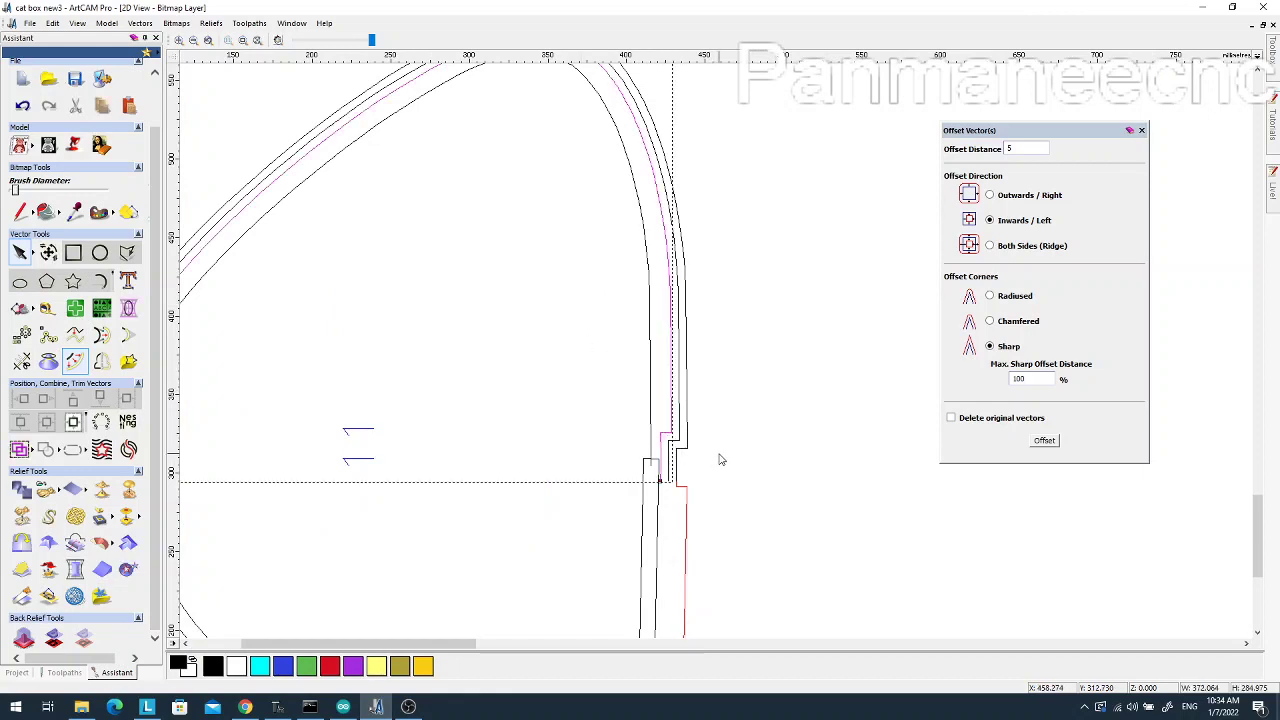
{"action": "key", "text": "Delete"}
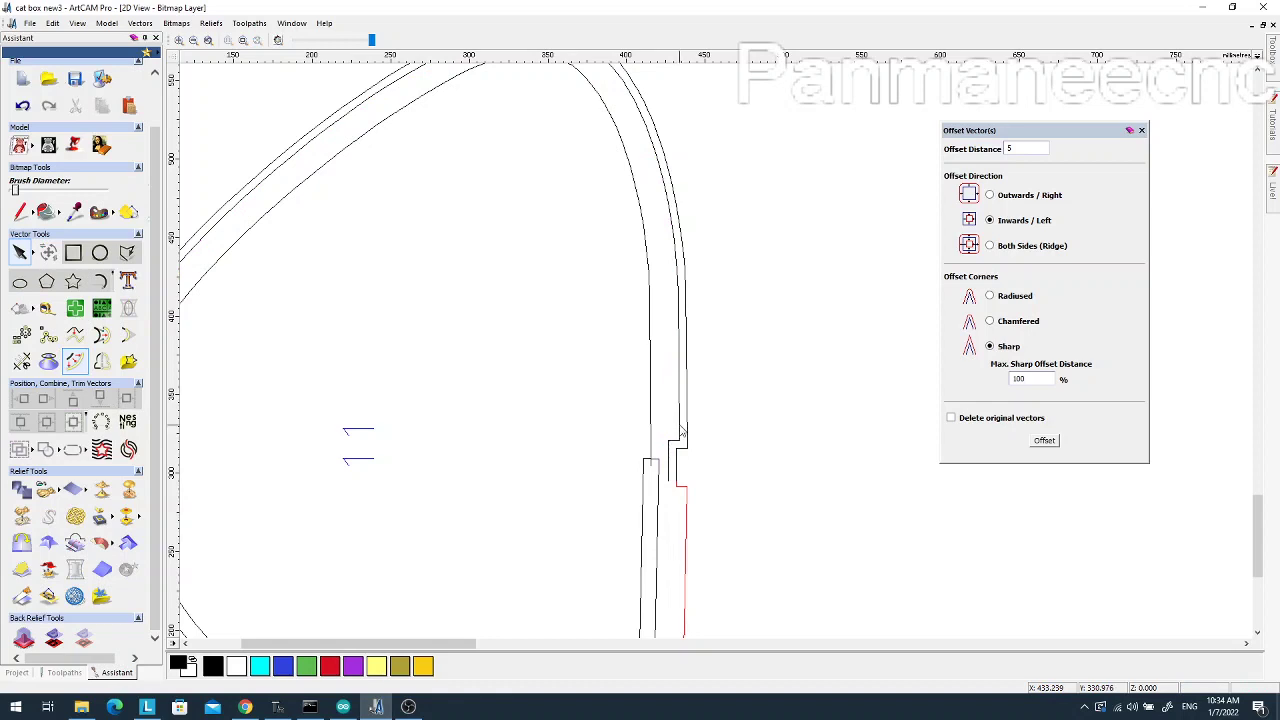
{"action": "left_click", "coordinate": [681, 432]}
{"action": "left_click", "coordinate": [703, 460]}
{"action": "scroll", "coordinate": [687, 473], "scroll_direction": "down", "scroll_amount": 1}
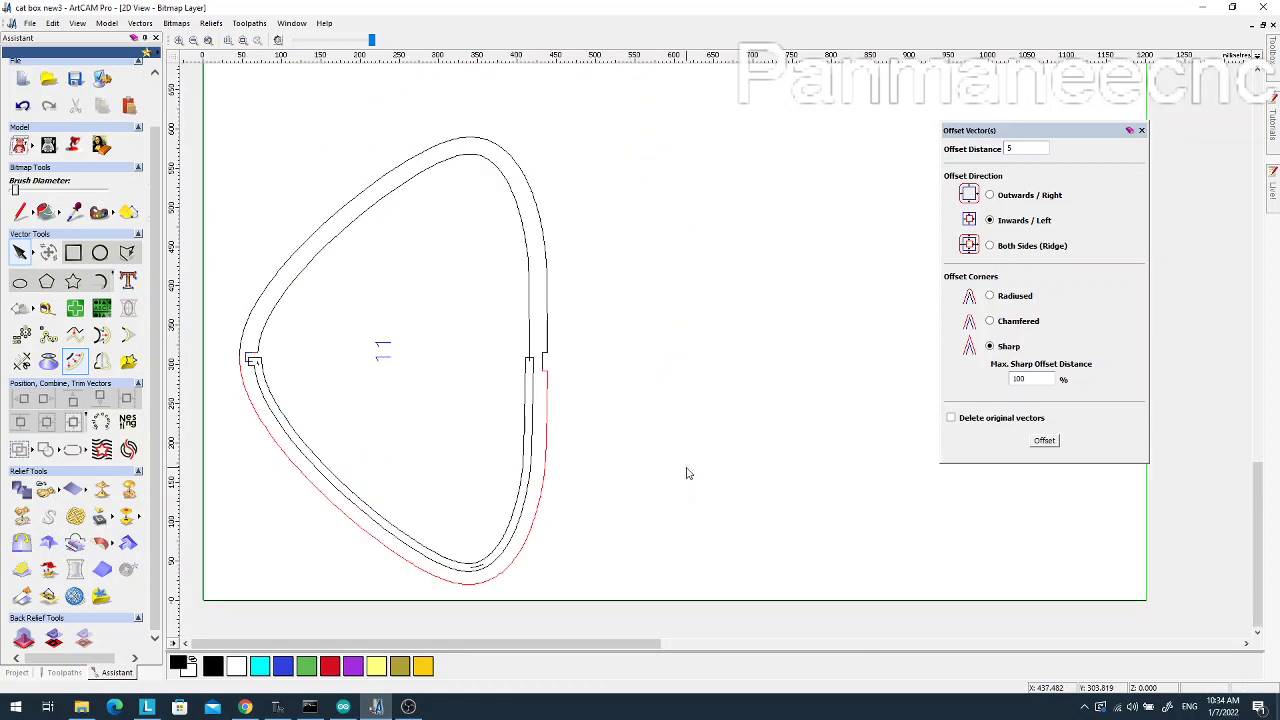
Delete the red lower outer curve and the double-line lower contour below the two notches
{"action": "scroll", "coordinate": [298, 358], "scroll_direction": "up", "scroll_amount": 1}
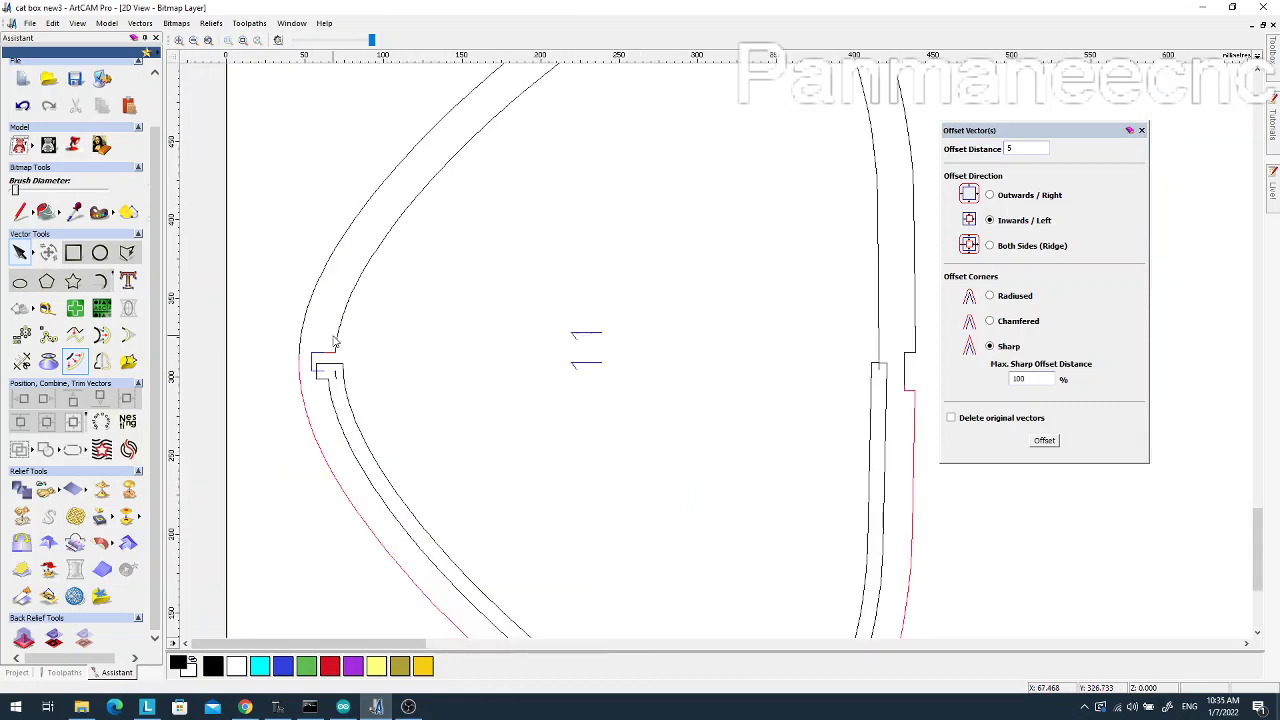
{"action": "left_click", "coordinate": [307, 418]}
{"action": "left_click", "coordinate": [347, 337]}
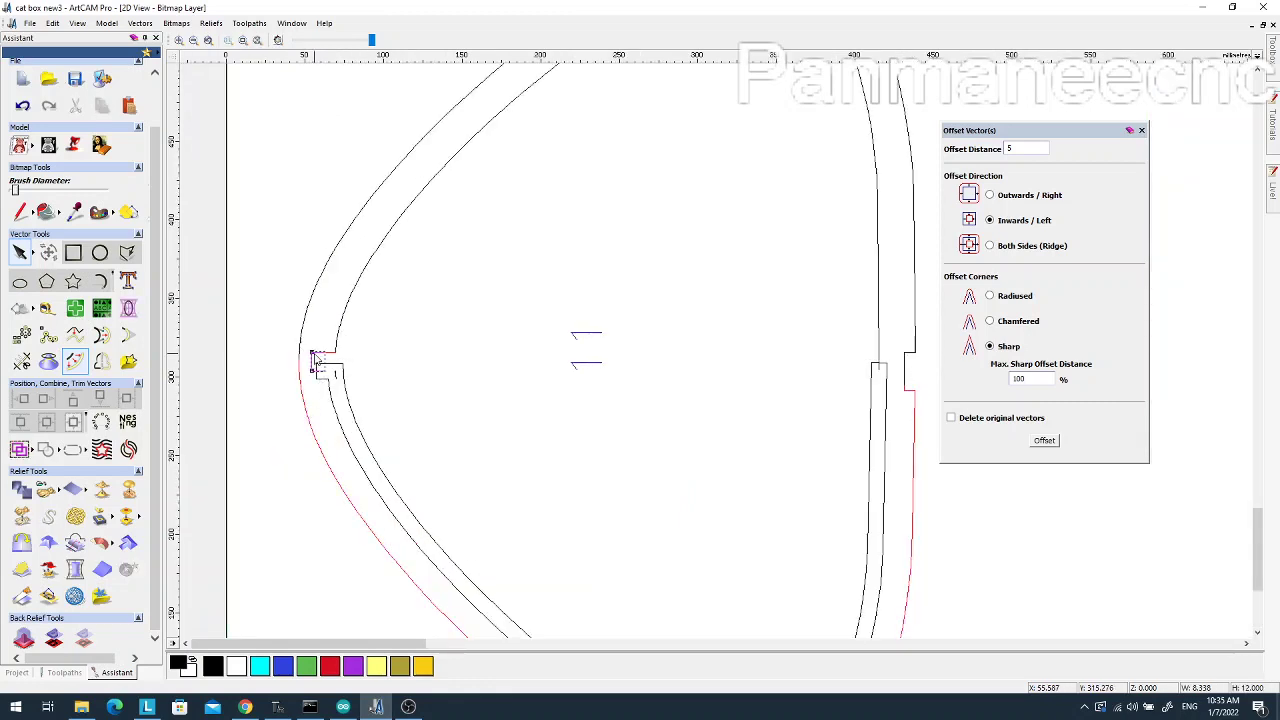
{"action": "left_click", "coordinate": [314, 358]}
{"action": "scroll", "coordinate": [377, 360], "scroll_direction": "up", "scroll_amount": 1}
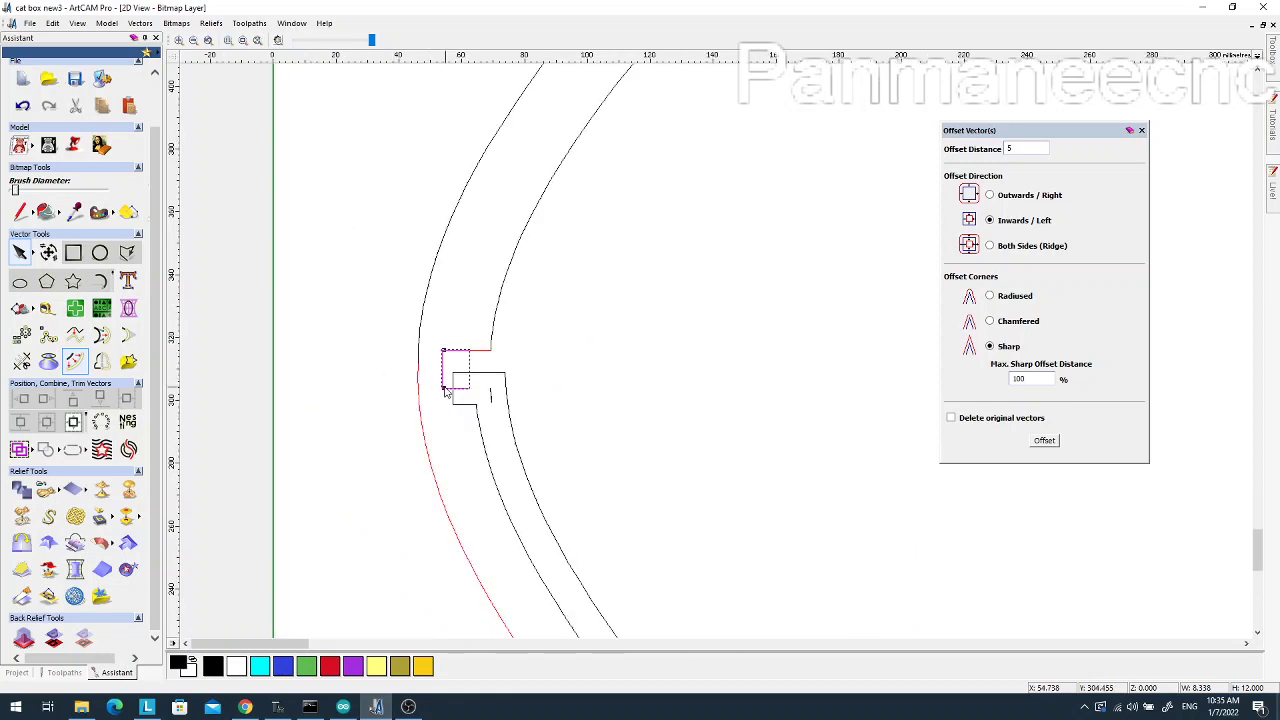
{"action": "scroll", "coordinate": [446, 392], "scroll_direction": "down", "scroll_amount": 1}
{"action": "left_click", "coordinate": [305, 385]}
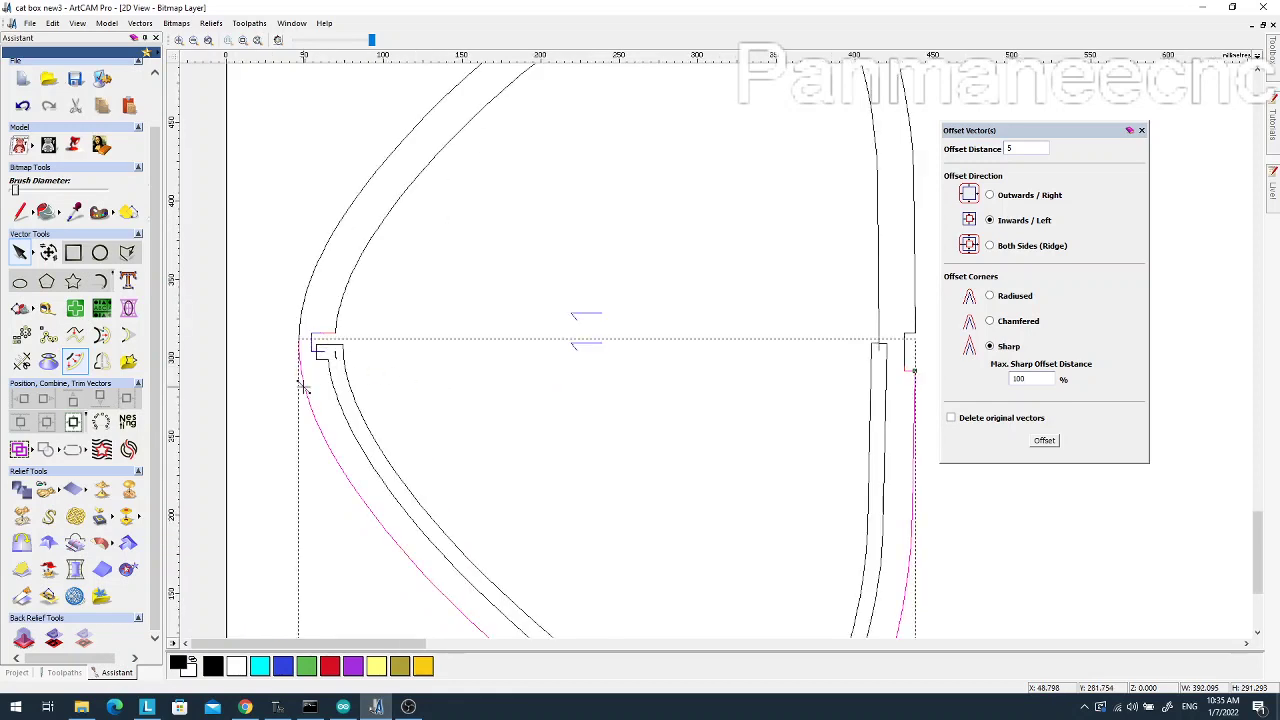
{"action": "key", "text": "Delete"}
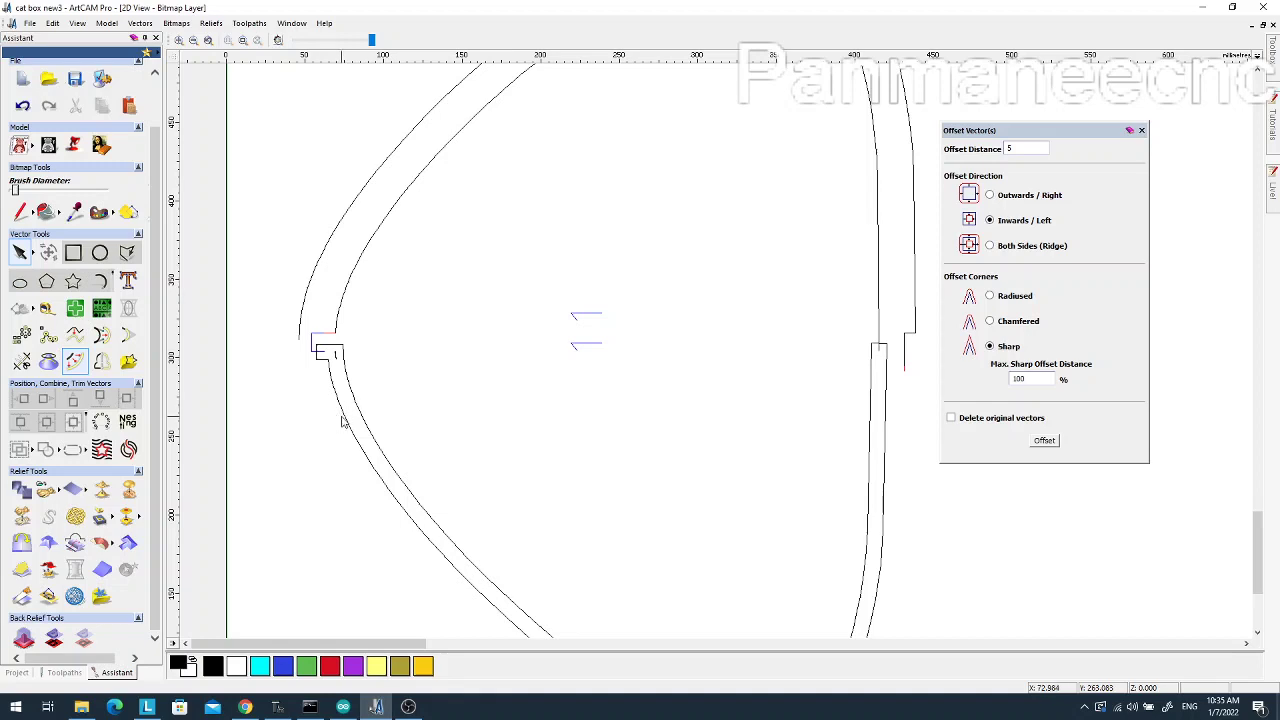
{"action": "left_click", "coordinate": [342, 417]}
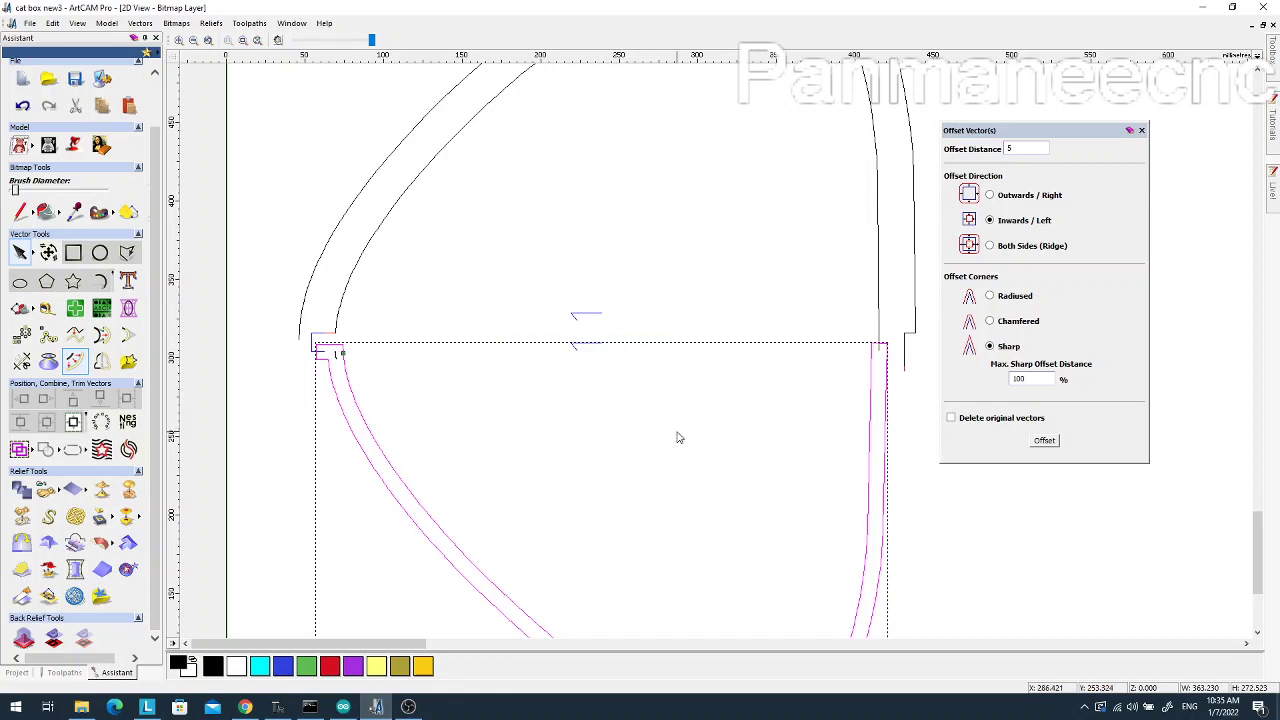
{"action": "key", "text": "Delete"}
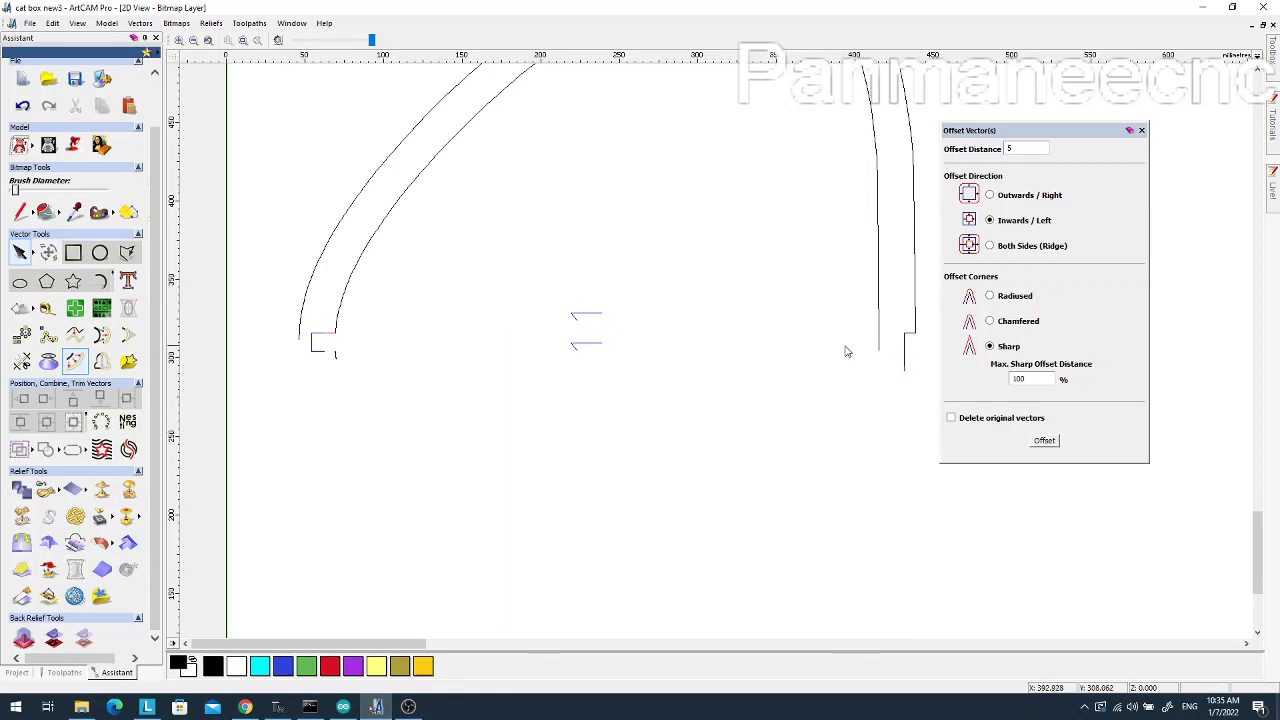
Delete the leftover short fragments below the right and left notches
{"action": "left_click_drag", "start_coordinate": [843, 346], "coordinate": [925, 447]}
{"action": "left_click", "coordinate": [860, 397]}
{"action": "left_click_drag", "start_coordinate": [333, 354], "coordinate": [366, 392]}
{"action": "left_click", "coordinate": [378, 368]}
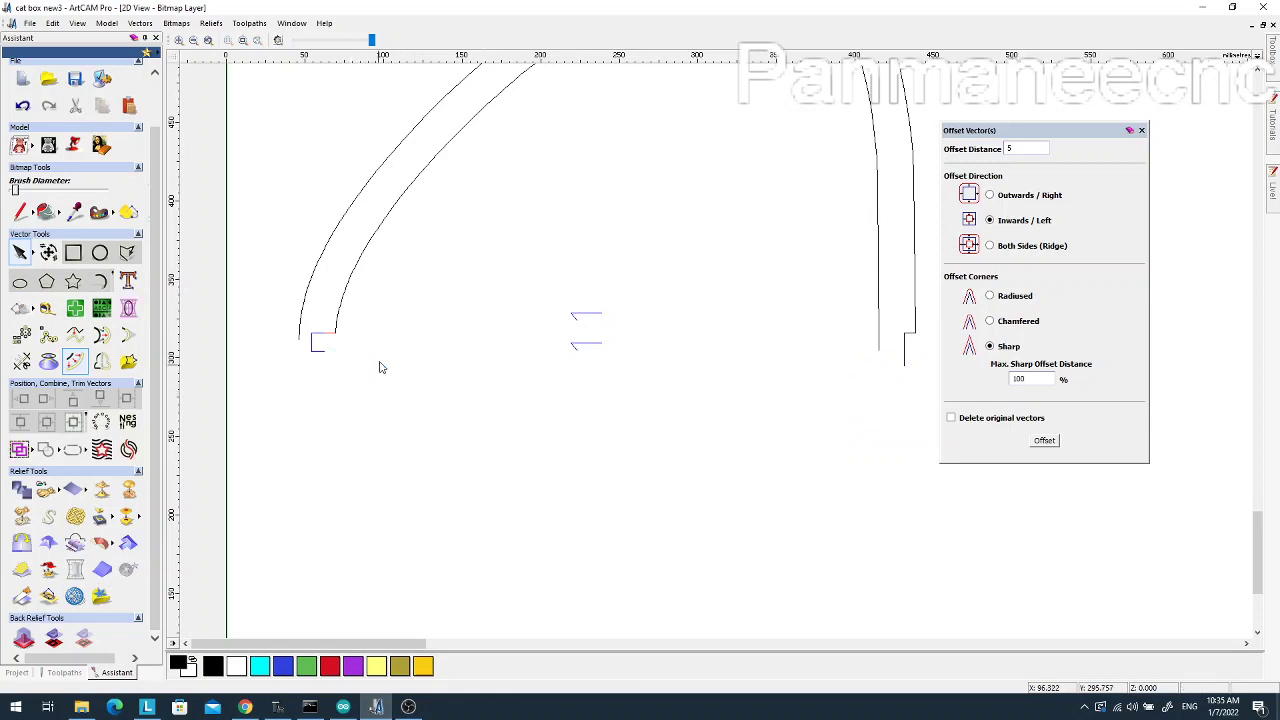
Draw a horizontal line about 580 mm long from the left notch's lower edge to beyond the right notch
{"action": "scroll", "coordinate": [560, 370], "scroll_direction": "down", "scroll_amount": 5}
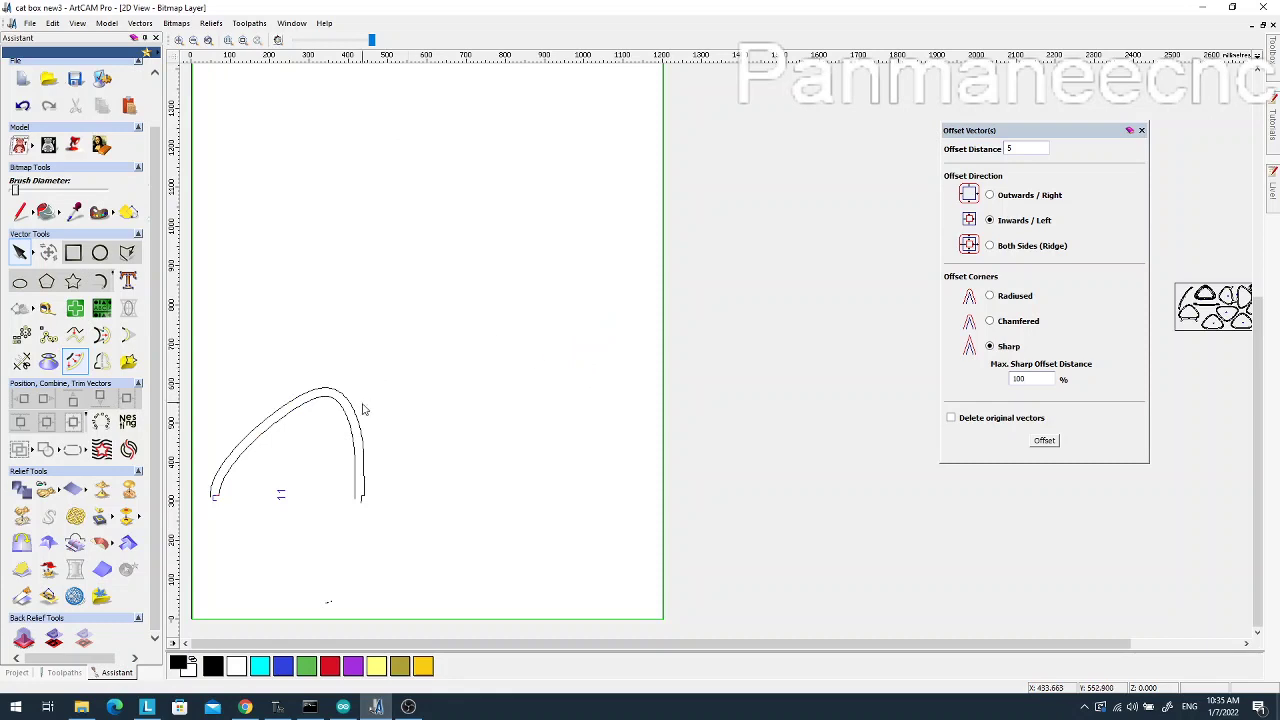
{"action": "scroll", "coordinate": [283, 456], "scroll_direction": "up", "scroll_amount": 2}
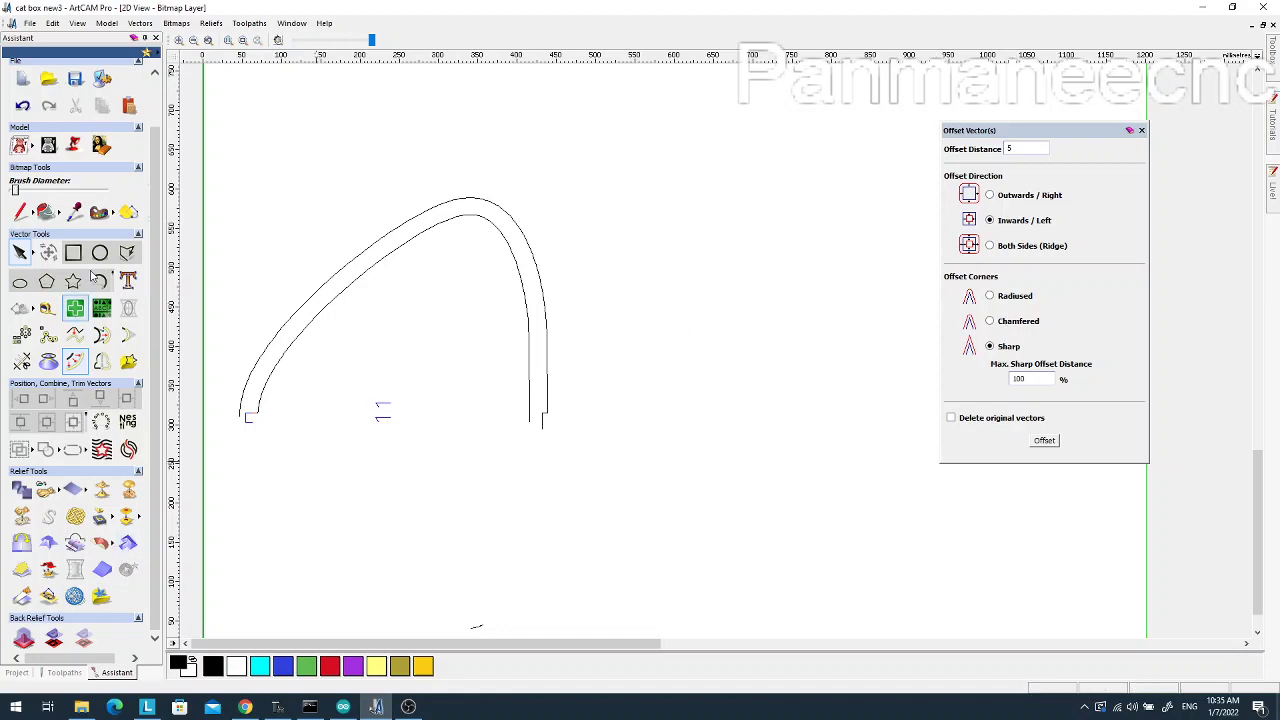
{"action": "left_click", "coordinate": [126, 253]}
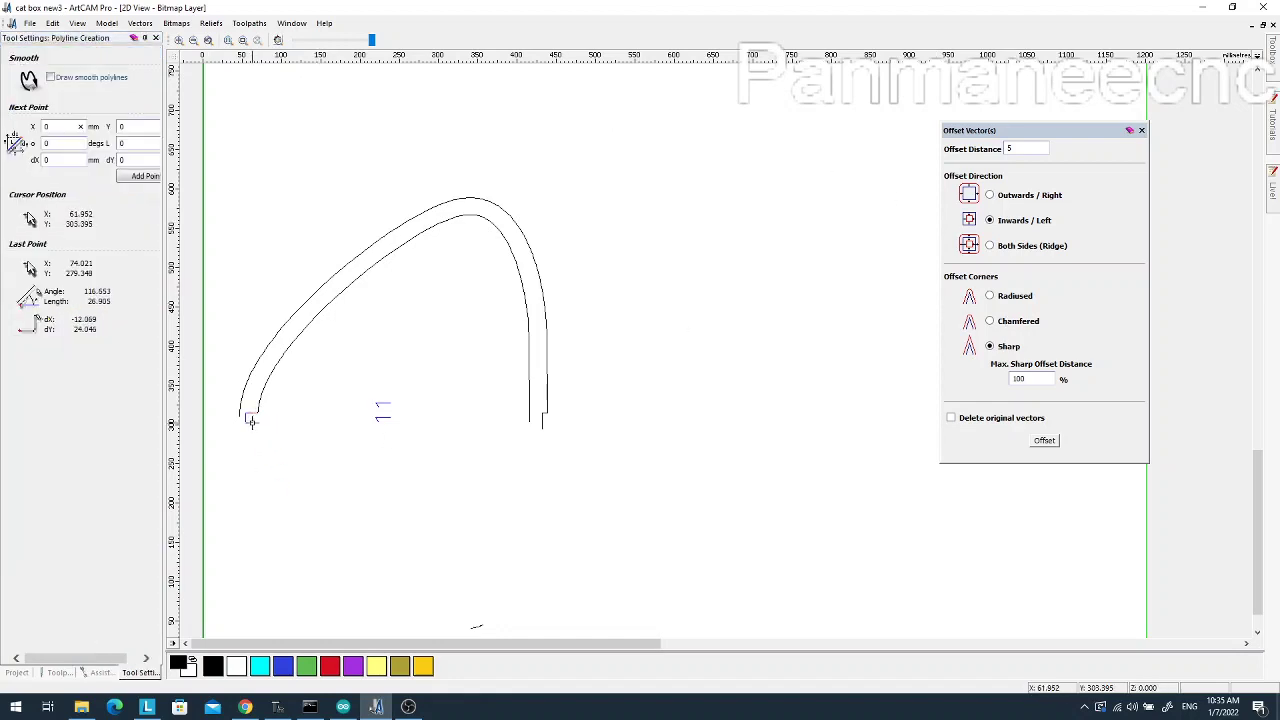
{"action": "left_click", "coordinate": [247, 420]}
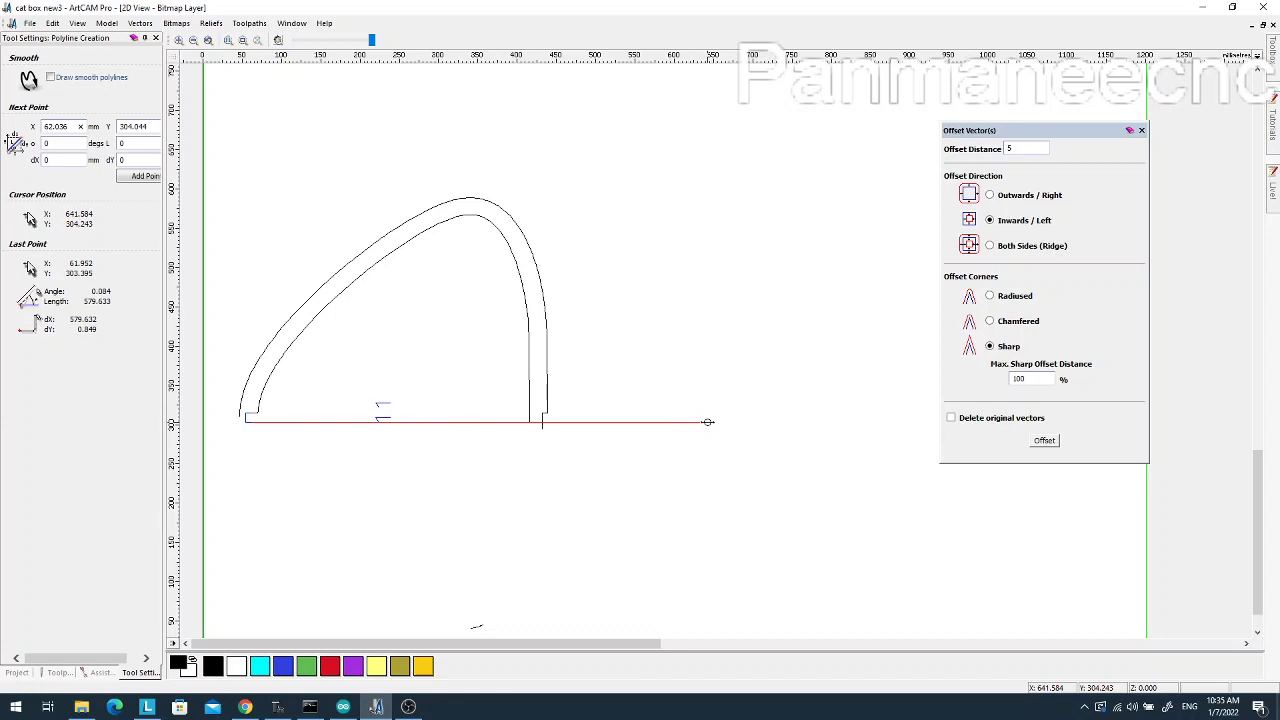
{"action": "left_click", "coordinate": [707, 421]}
{"action": "key", "text": "Escape"}
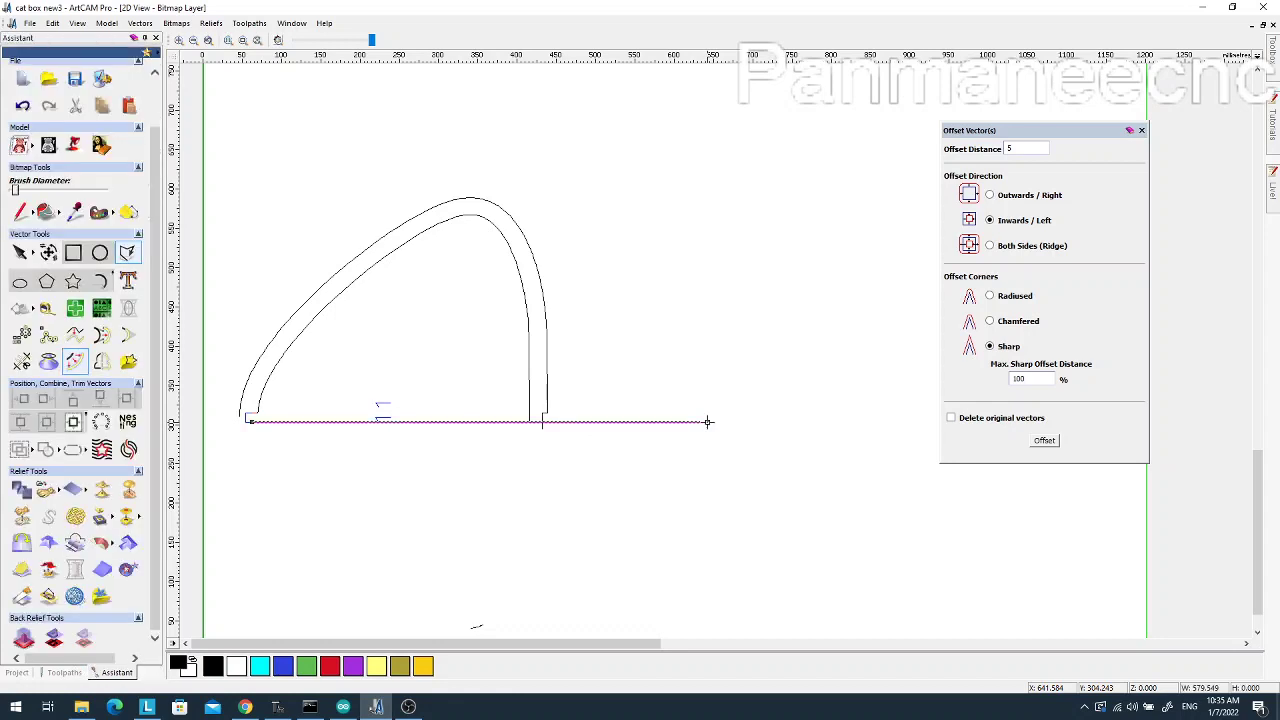
Trim the right notch's vertical edge below the horizontal line and the line's overhang beyond the notch
{"action": "scroll", "coordinate": [565, 432], "scroll_direction": "up", "scroll_amount": 2}
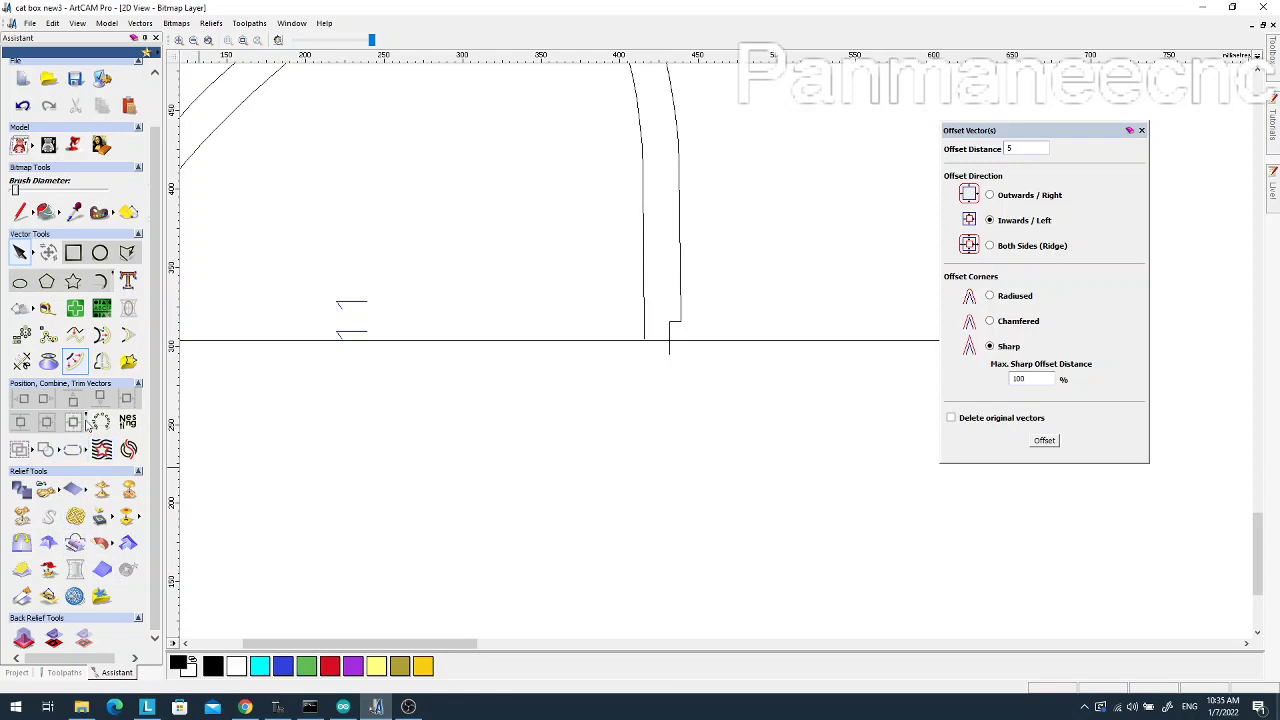
{"action": "left_click", "coordinate": [22, 361]}
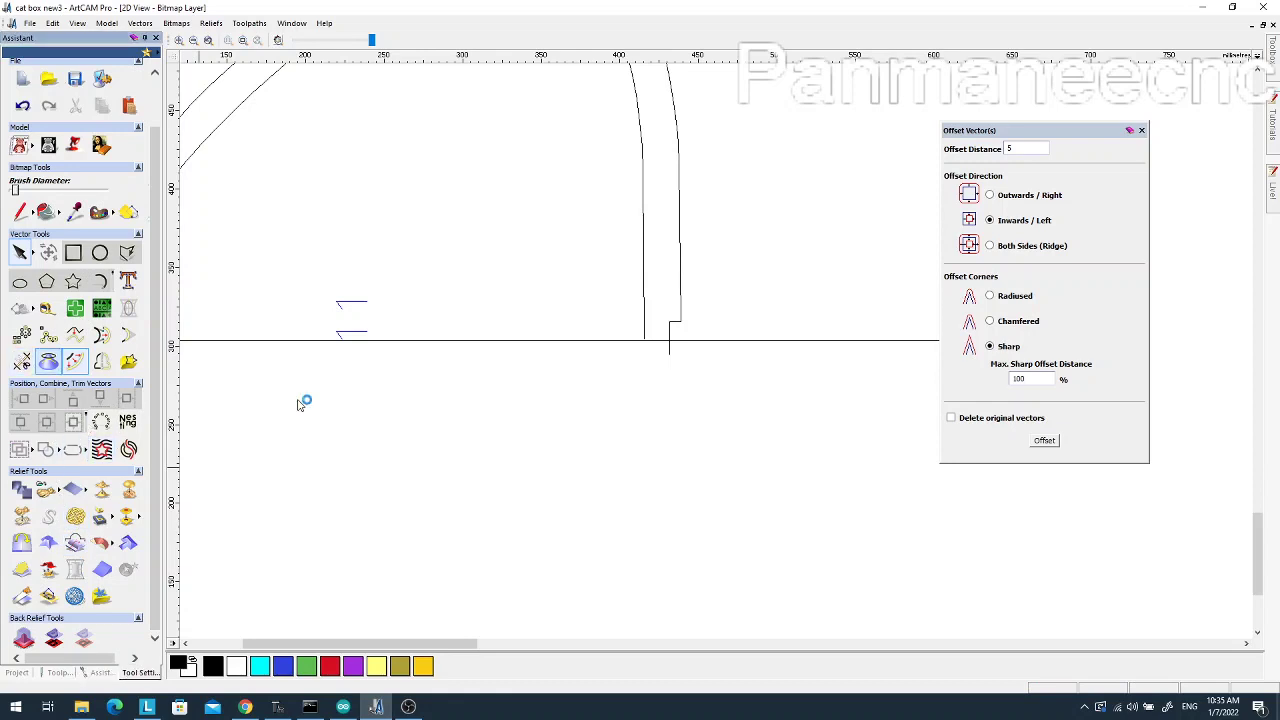
{"action": "left_click", "coordinate": [671, 350]}
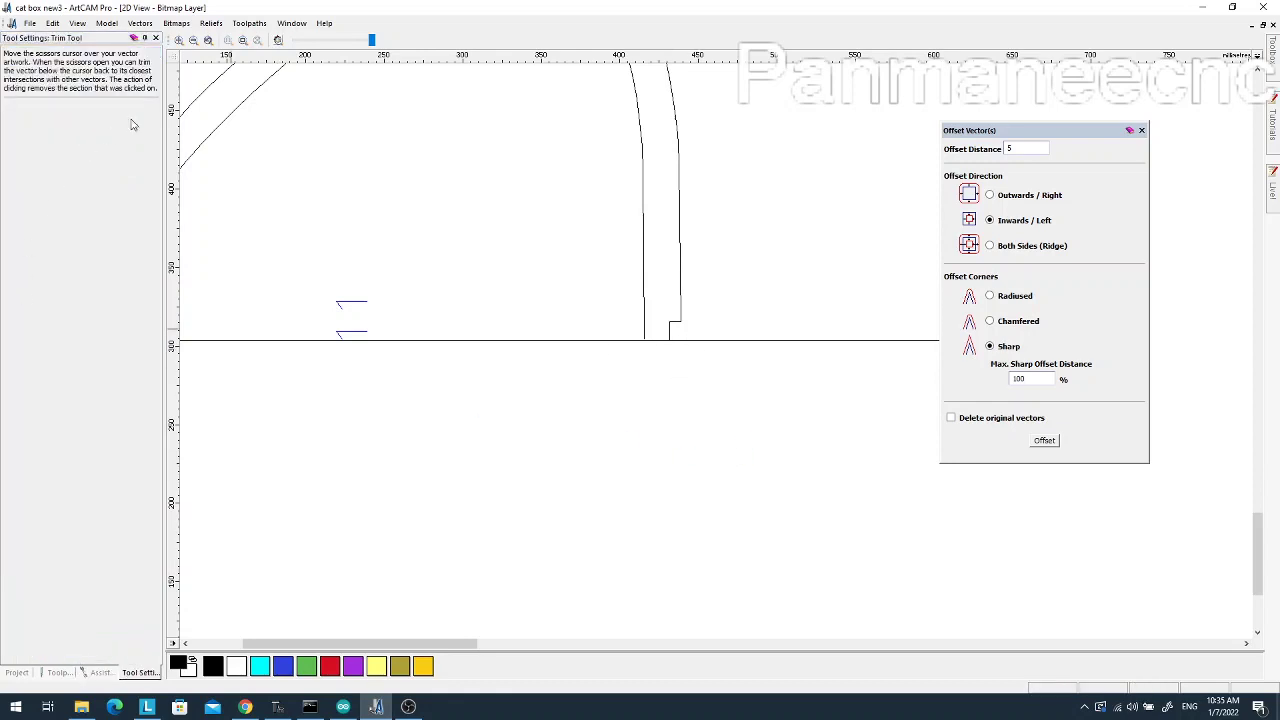
{"action": "left_click", "coordinate": [815, 343]}
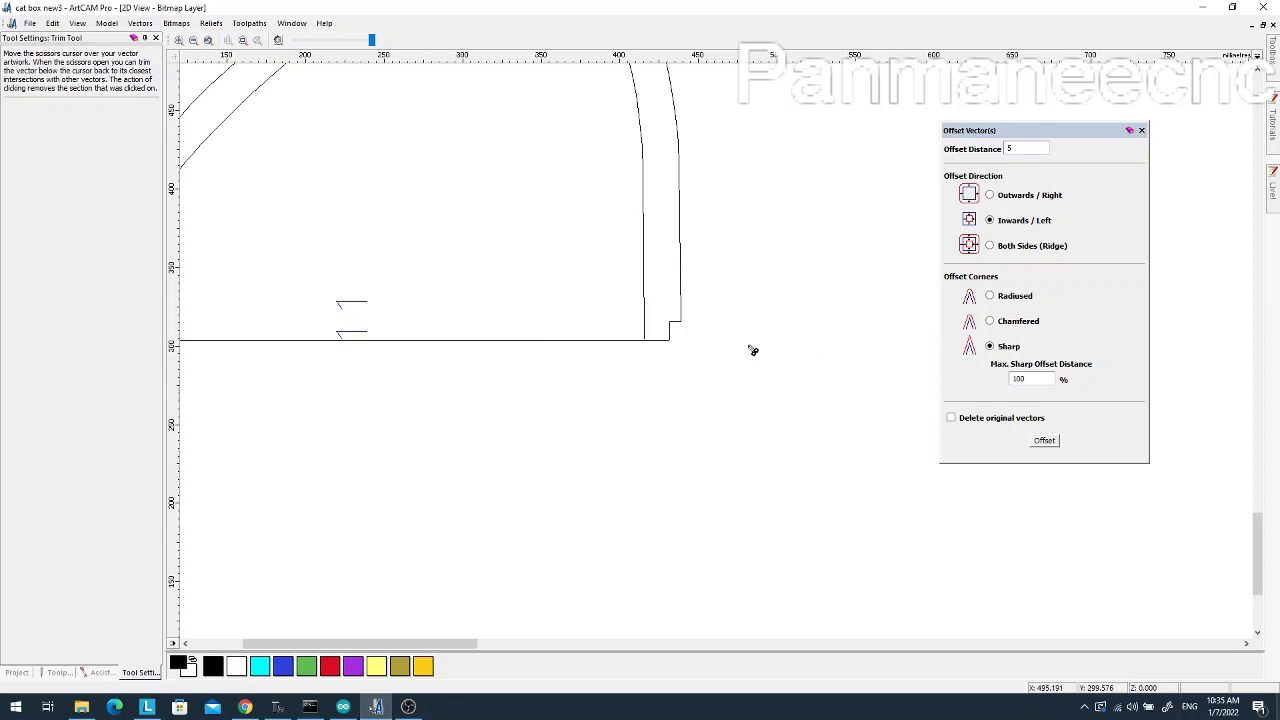
{"action": "scroll", "coordinate": [500, 383], "scroll_direction": "down", "scroll_amount": 2}
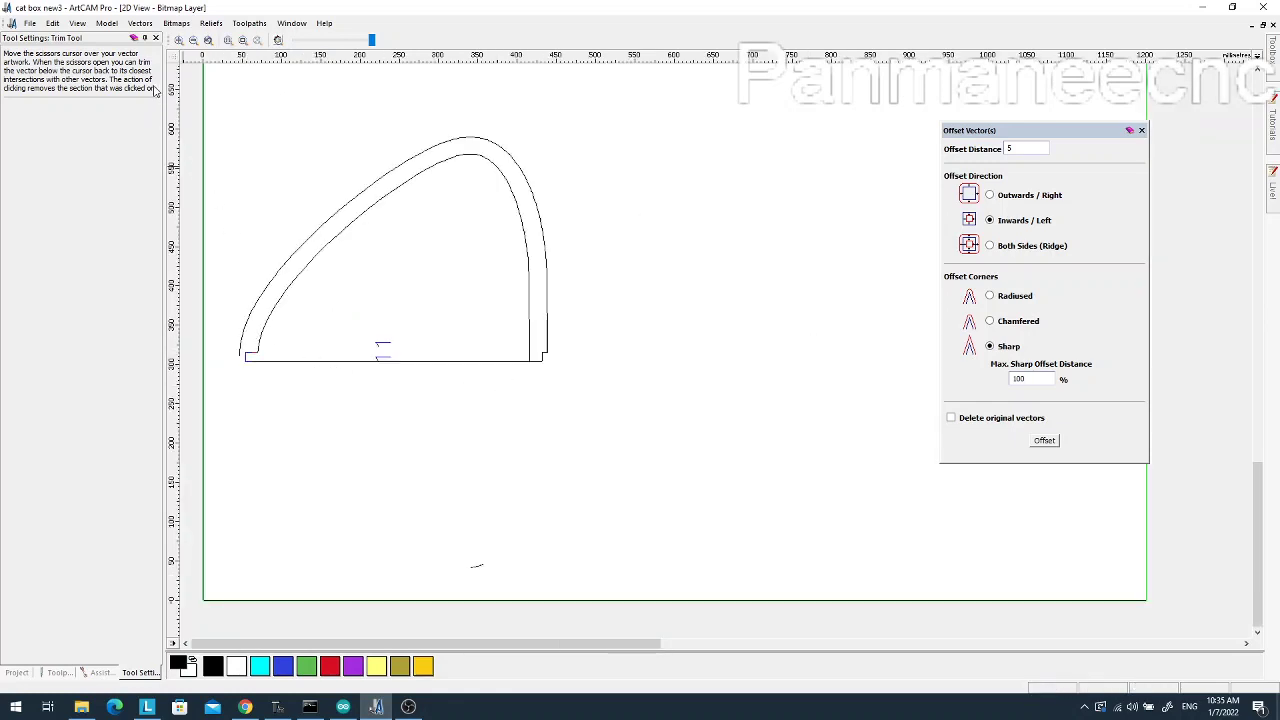
{"action": "left_click", "coordinate": [156, 38]}
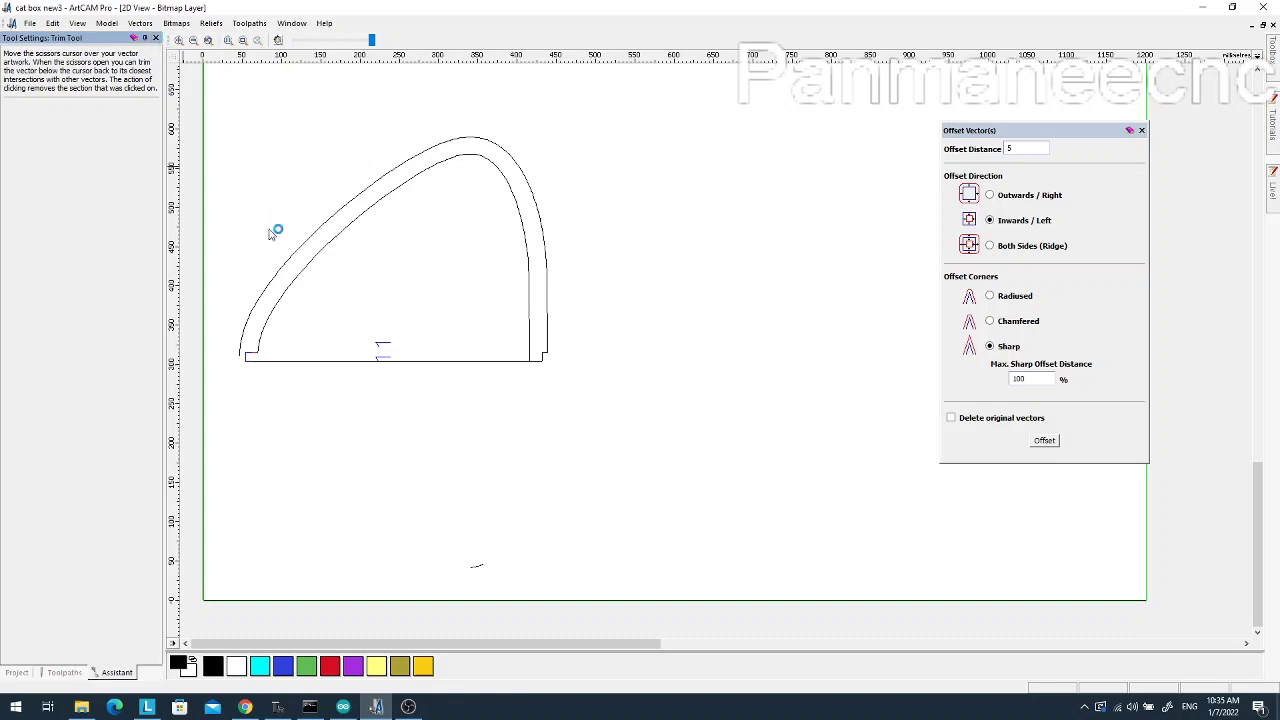
Delete the short red segment between the left notch's upper edge and the inner curve
{"action": "scroll", "coordinate": [270, 325], "scroll_direction": "up", "scroll_amount": 2}
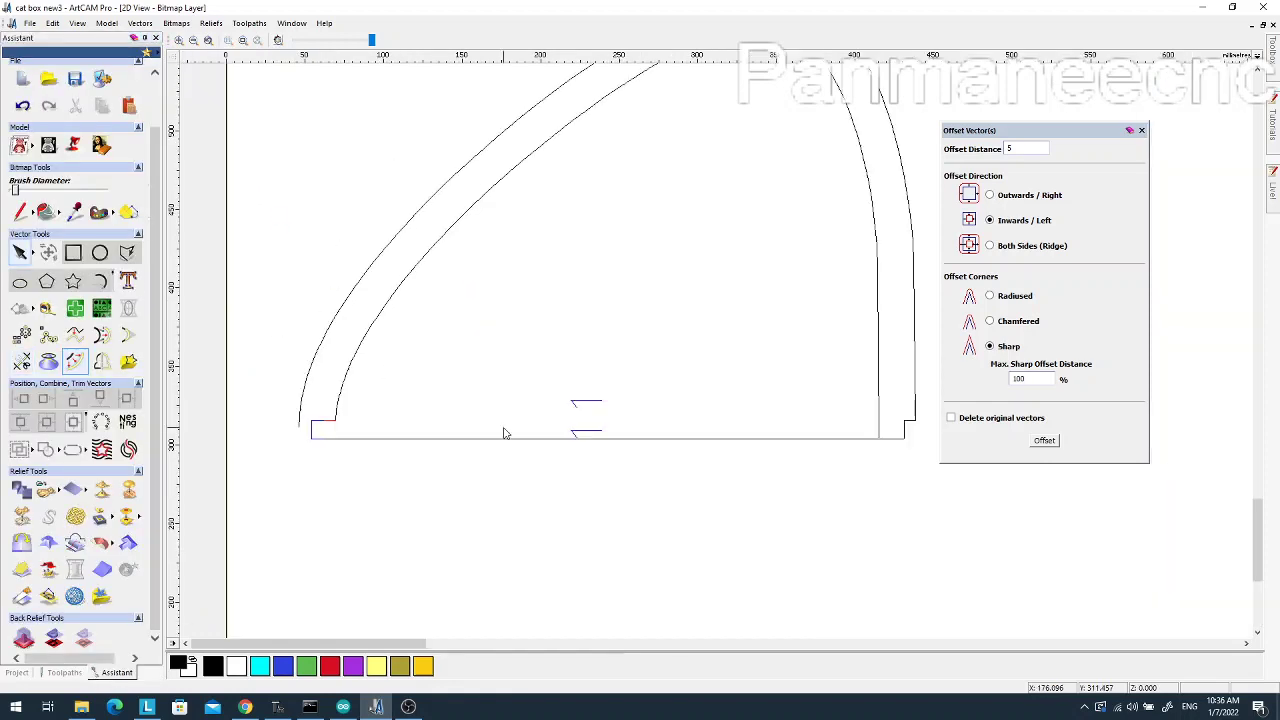
{"action": "scroll", "coordinate": [366, 424], "scroll_direction": "up", "scroll_amount": 2}
{"action": "left_click", "coordinate": [456, 361]}
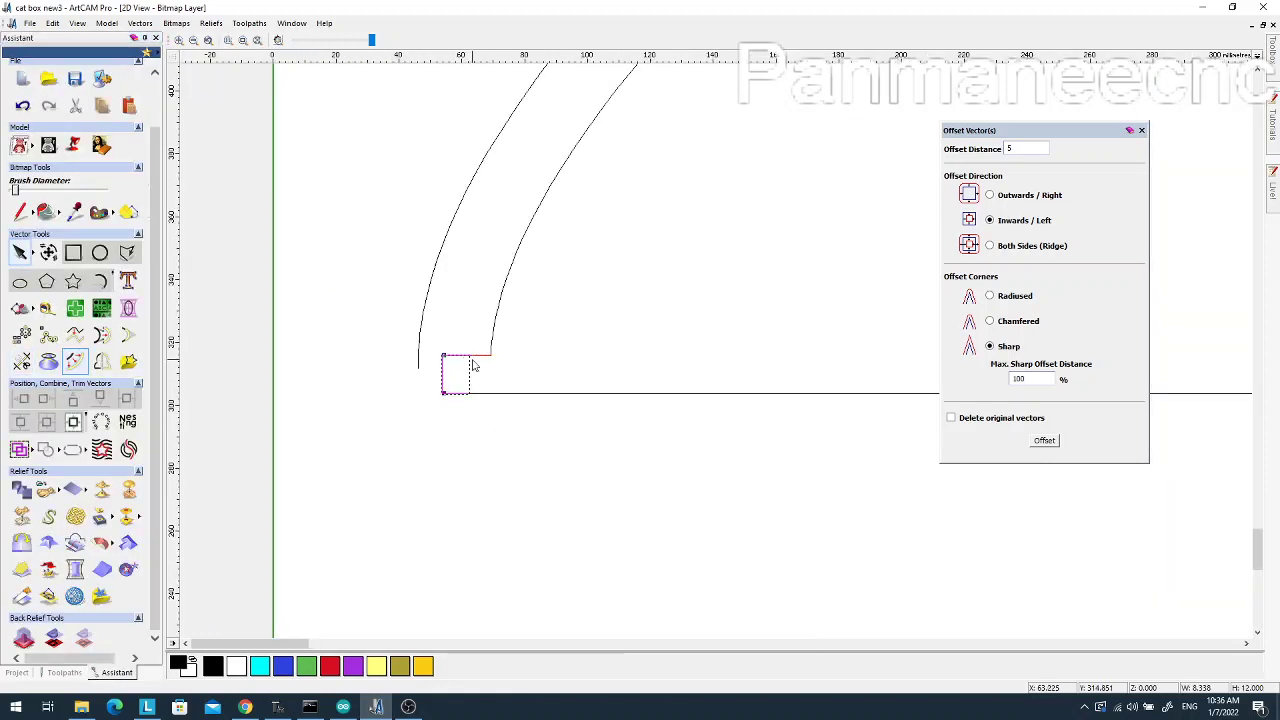
{"action": "scroll", "coordinate": [480, 363], "scroll_direction": "up", "scroll_amount": 2}
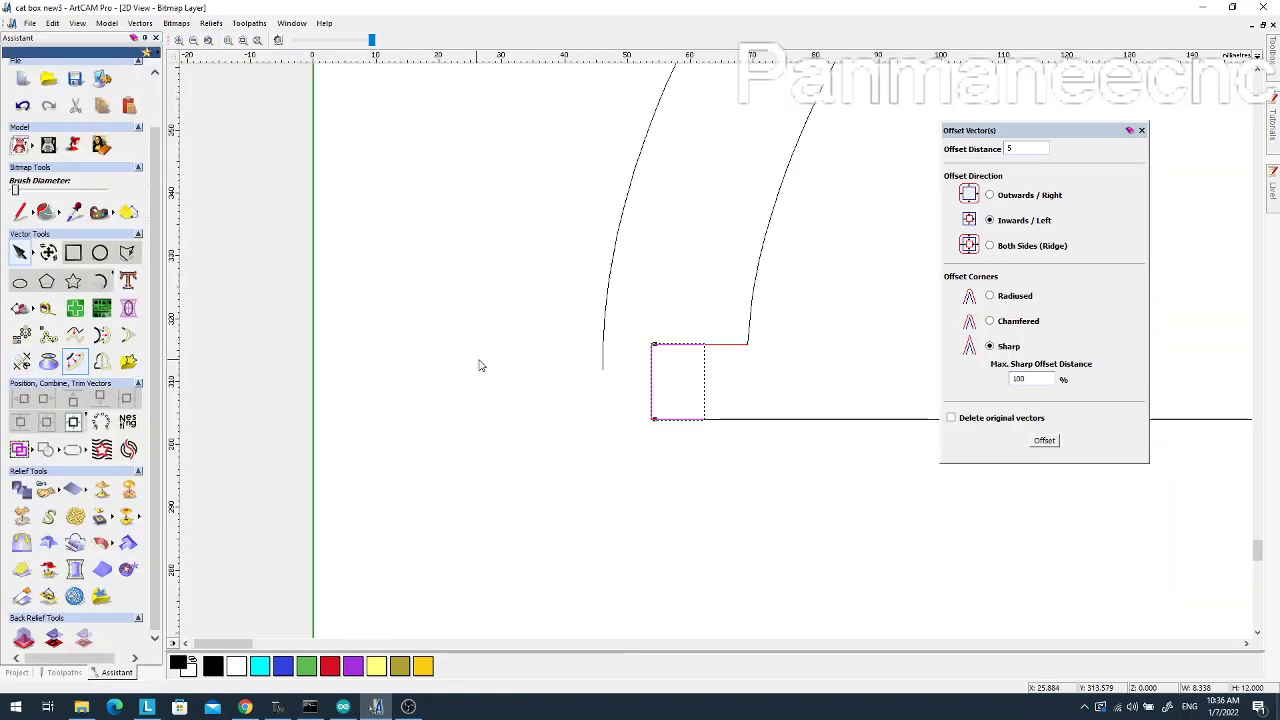
{"action": "left_click", "coordinate": [743, 346]}
Extend the left notch's upper edge past the inner curve by moving its end node to the right
{"action": "left_click", "coordinate": [668, 346]}
{"action": "left_click", "coordinate": [680, 346]}
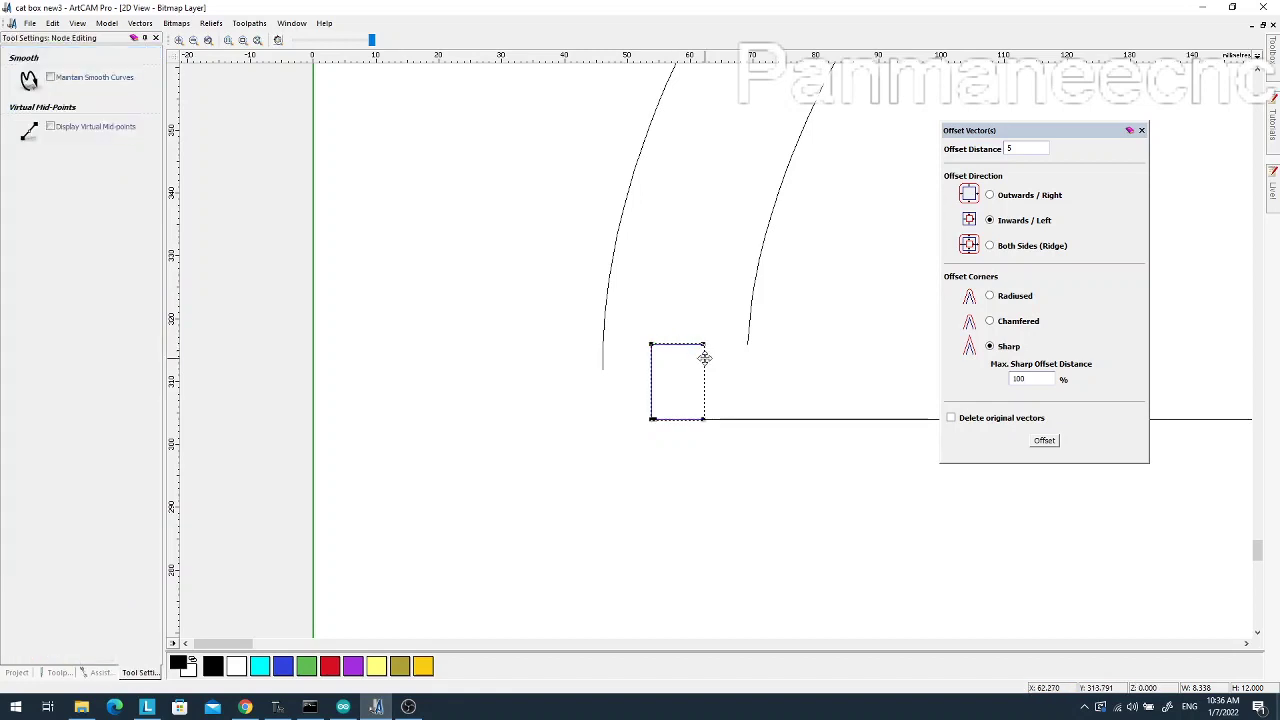
{"action": "scroll", "coordinate": [677, 410], "scroll_direction": "up", "scroll_amount": 5}
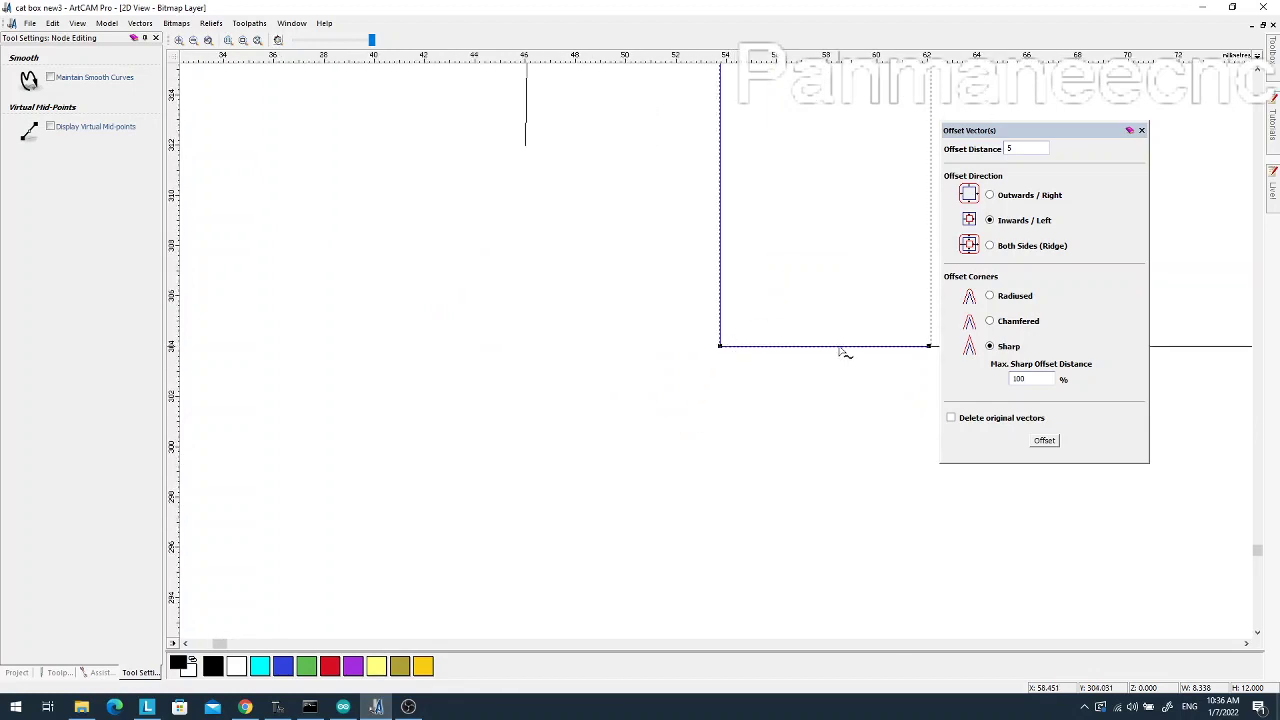
{"action": "scroll", "coordinate": [843, 352], "scroll_direction": "down", "scroll_amount": 5}
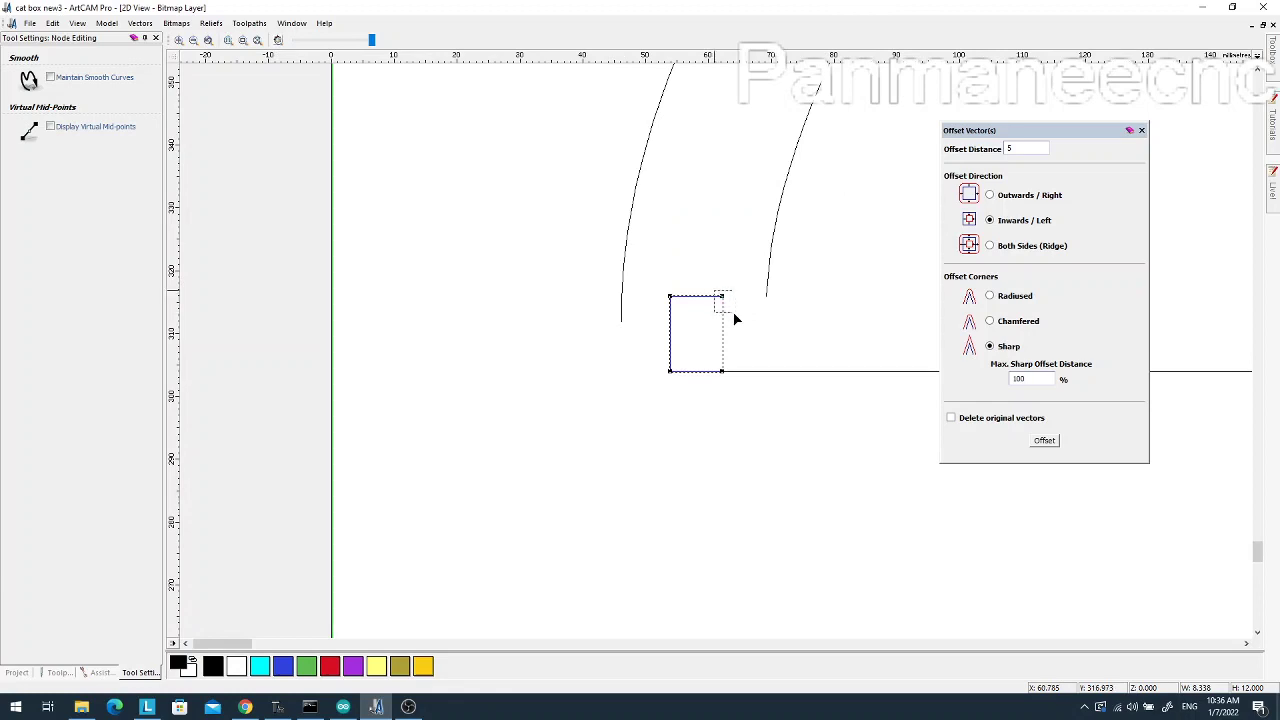
{"action": "left_click_drag", "start_coordinate": [735, 318], "coordinate": [749, 321]}
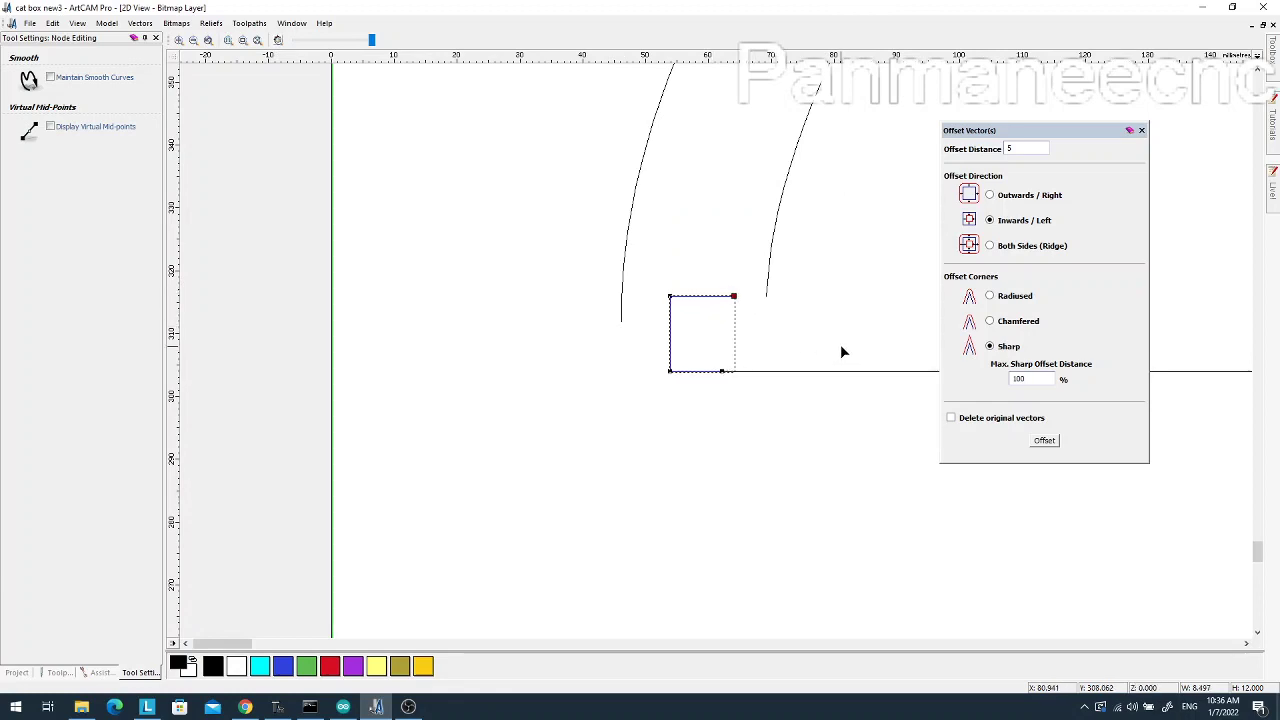
{"action": "key", "text": "Right"}
{"action": "key", "text": "Right"}
{"action": "key", "text": "Right"}
{"action": "key", "text": "Right"}
{"action": "key", "text": "Right"}
{"action": "key", "text": "Right"}
{"action": "key", "text": "Right"}
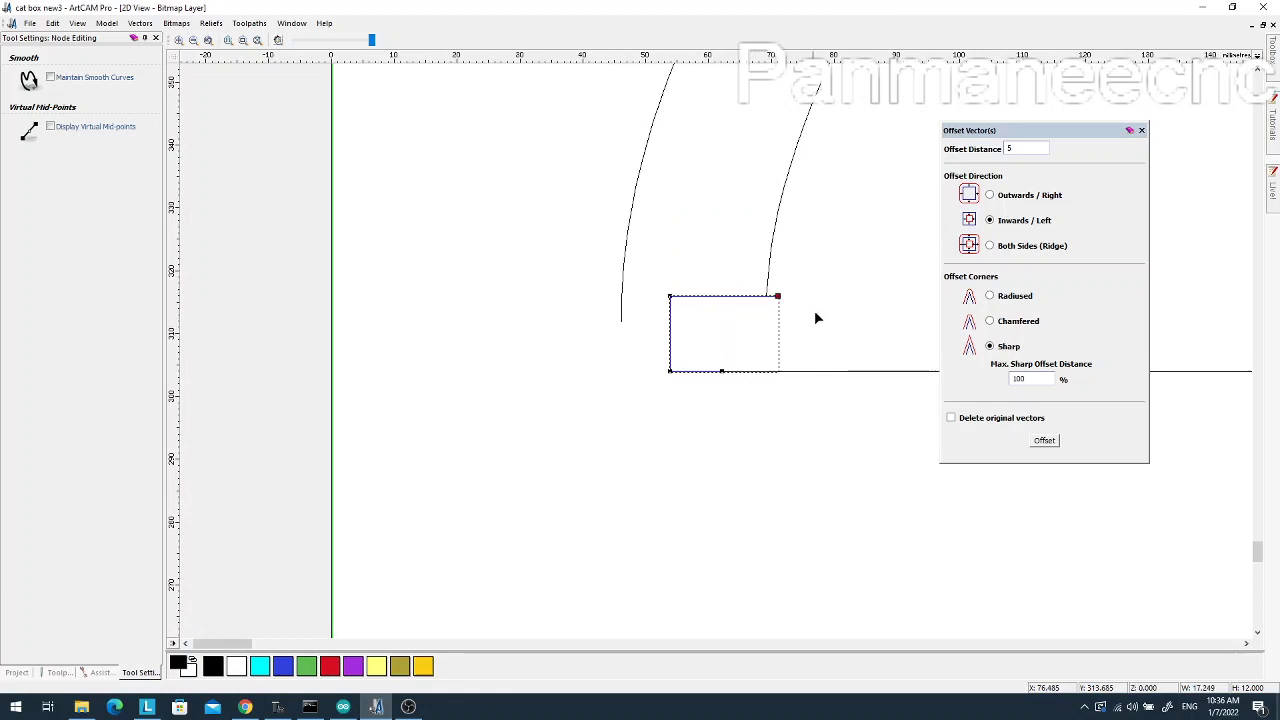
{"action": "left_click", "coordinate": [803, 339]}
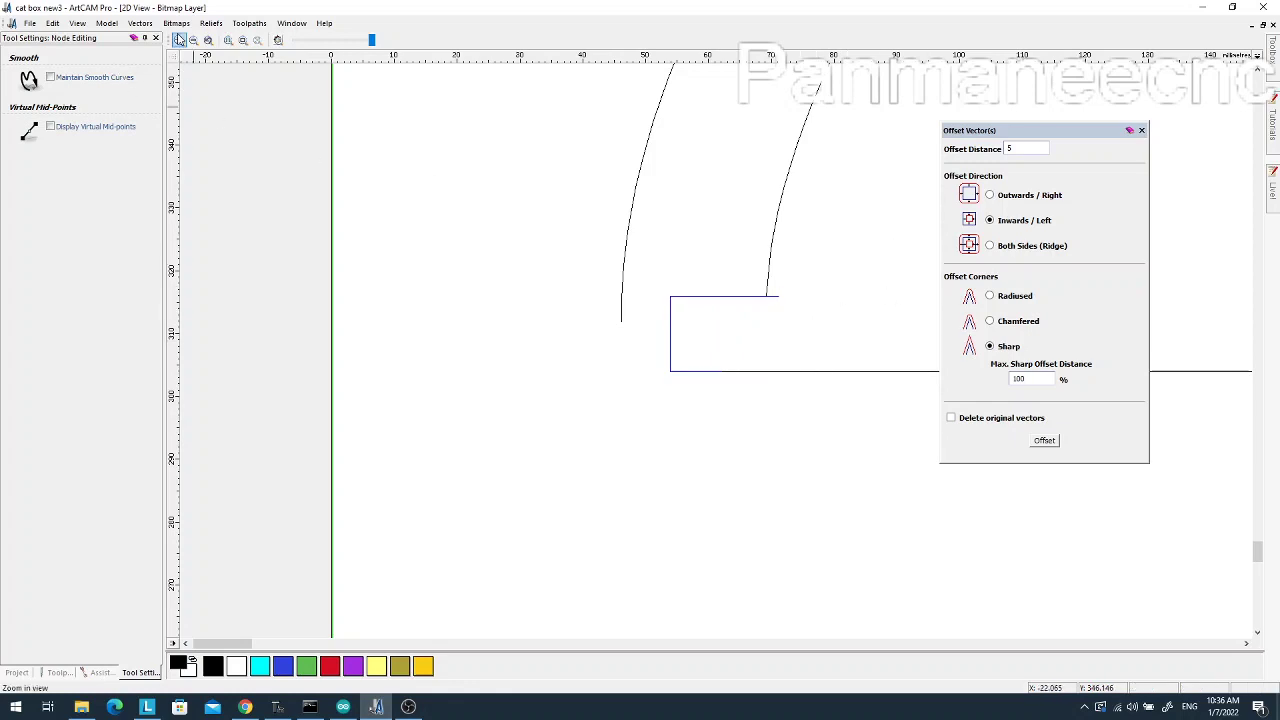
Trim the left notch's upper edge back to the inner curve and remove its short bottom segment by node editing
{"action": "left_click", "coordinate": [155, 37]}
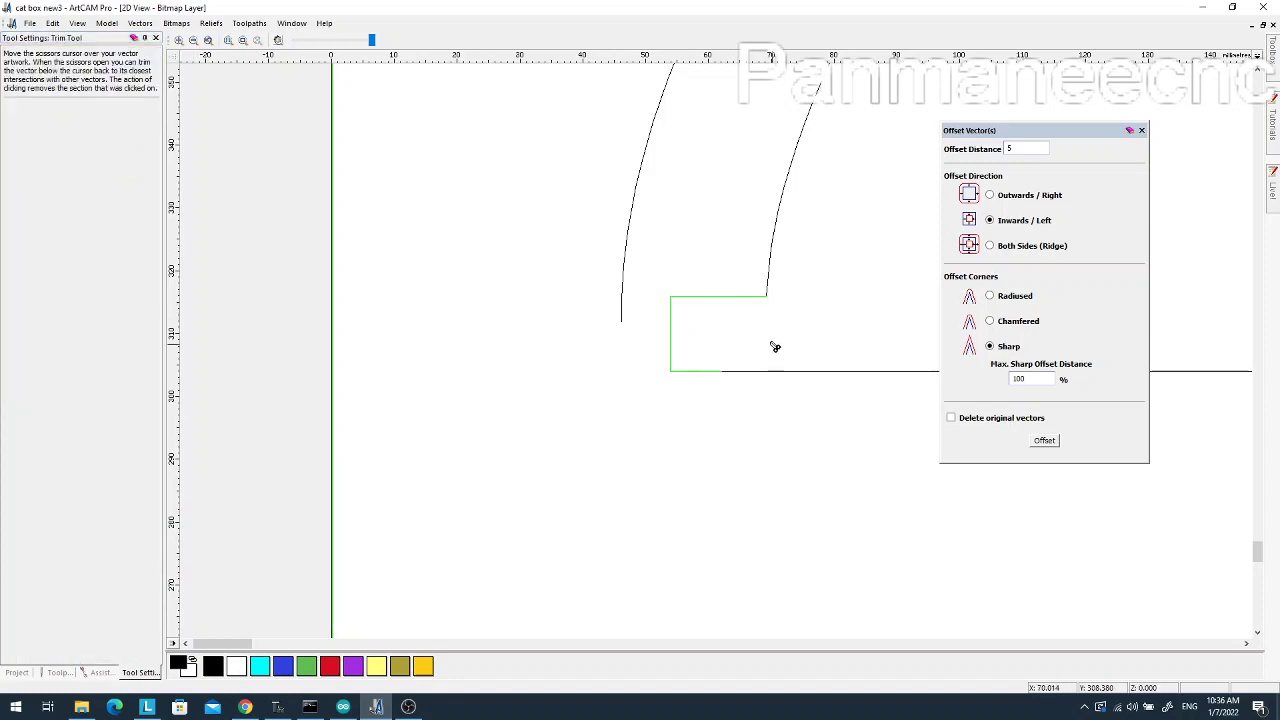
{"action": "left_click", "coordinate": [156, 38]}
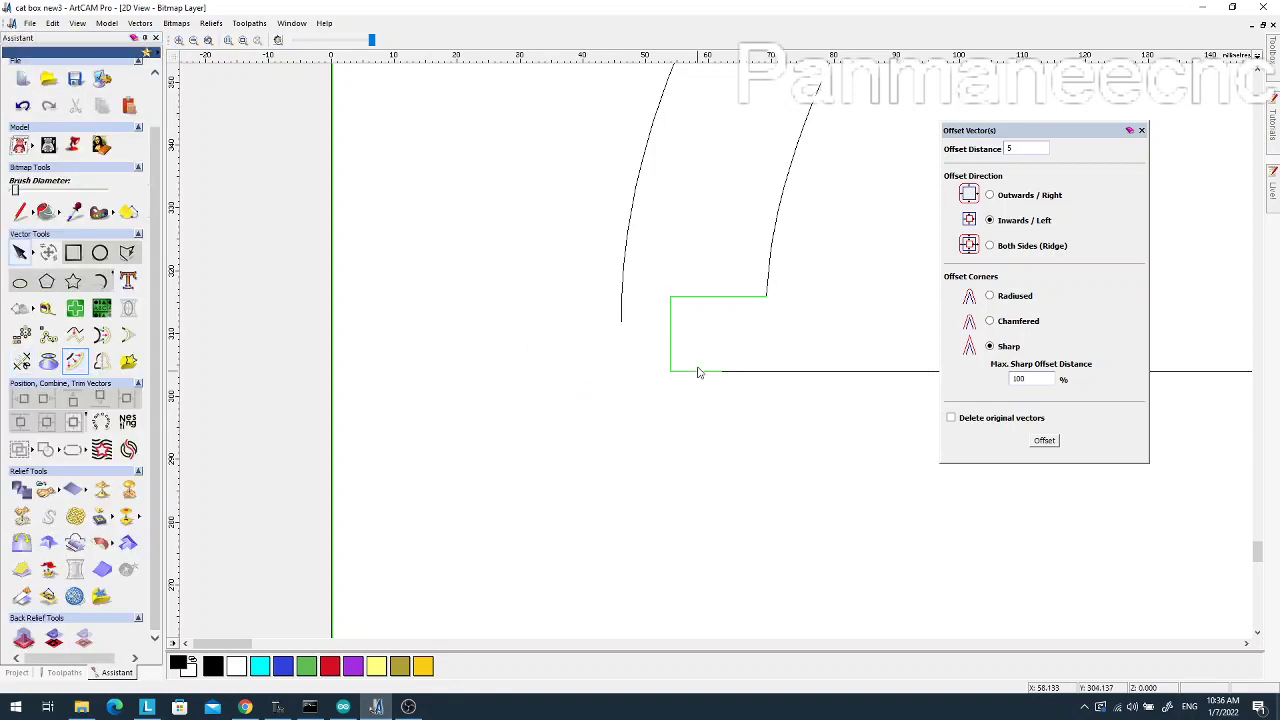
{"action": "left_click", "coordinate": [671, 341]}
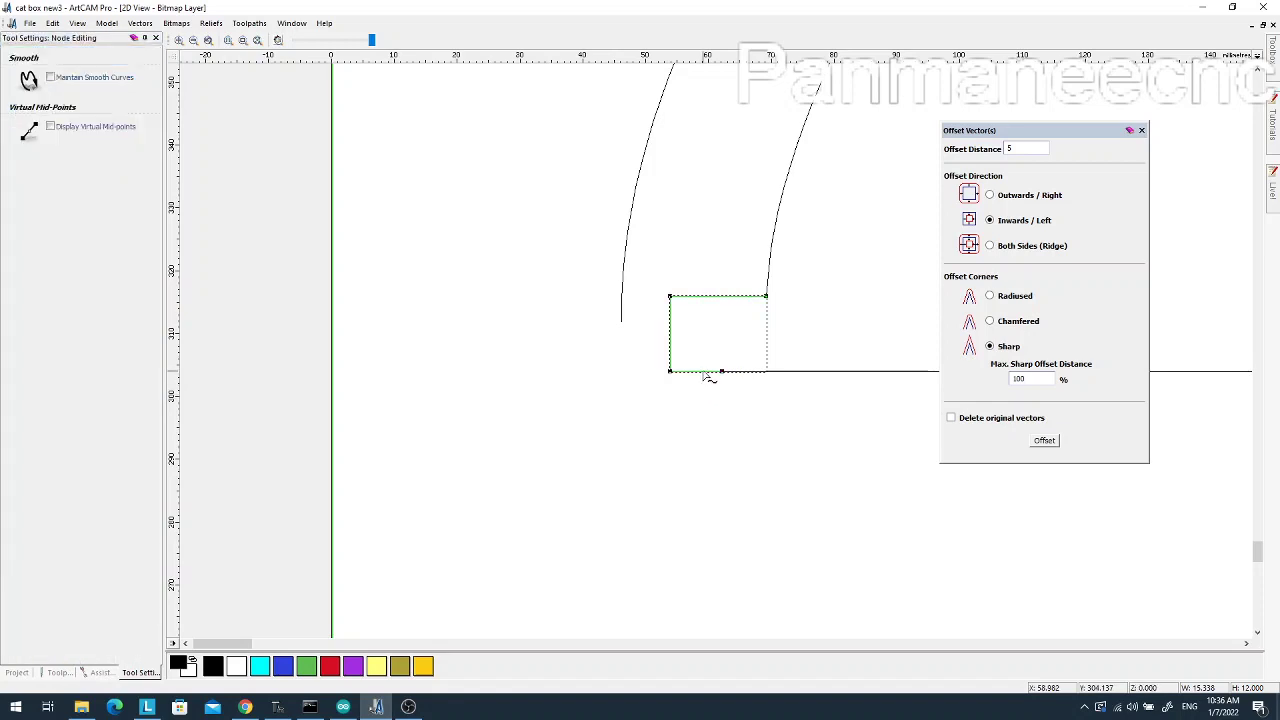
{"action": "scroll", "coordinate": [697, 320], "scroll_direction": "down", "scroll_amount": 10}
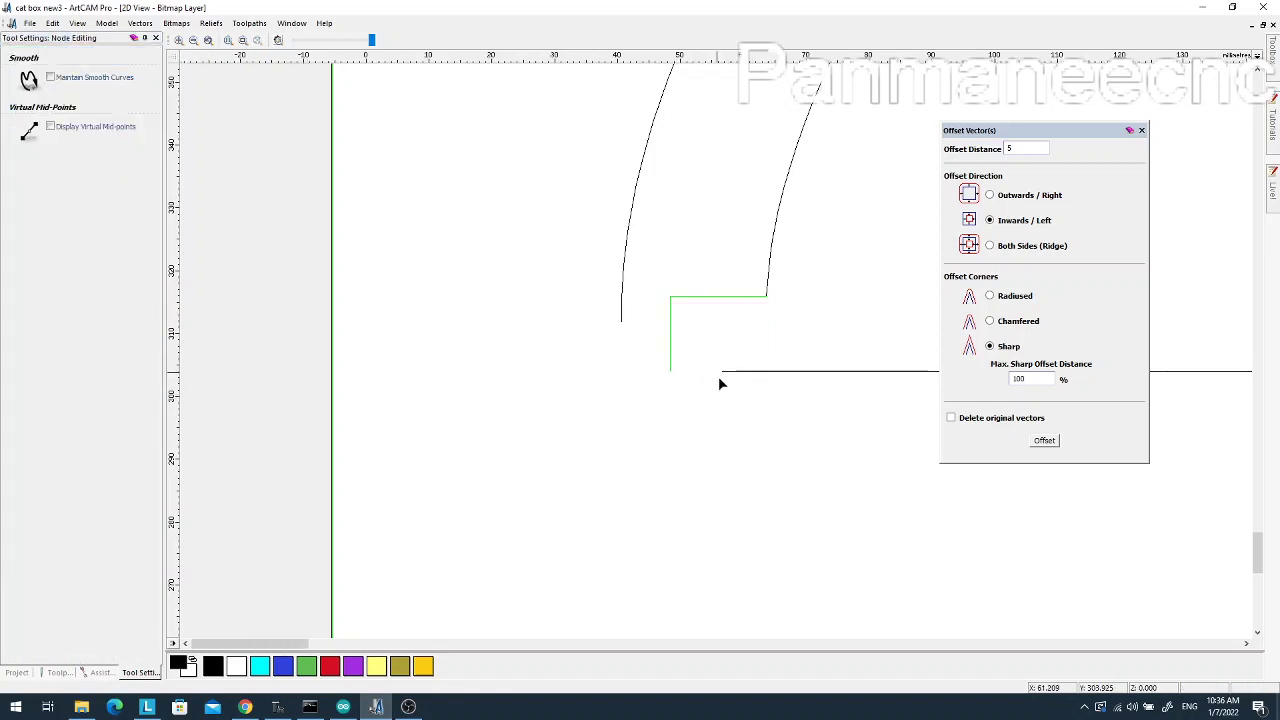
{"action": "scroll", "coordinate": [773, 360], "scroll_direction": "down", "scroll_amount": 2}
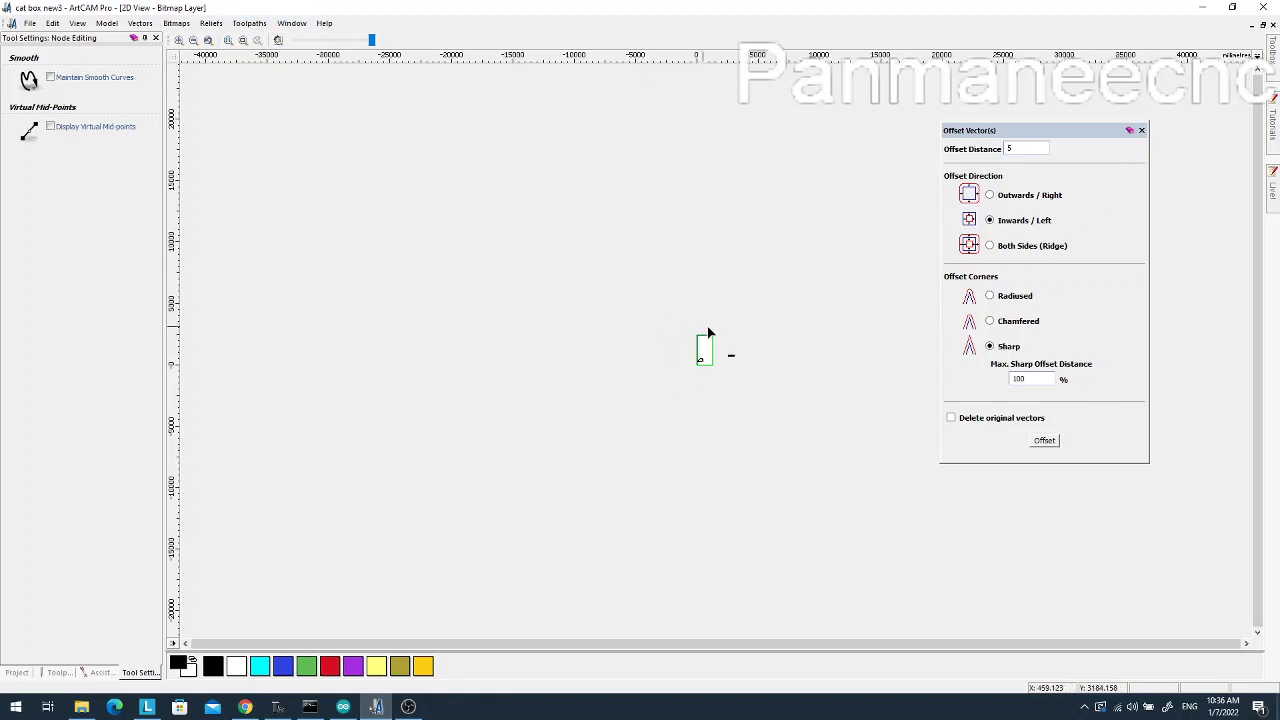
{"action": "scroll", "coordinate": [720, 340], "scroll_direction": "up", "scroll_amount": 5}
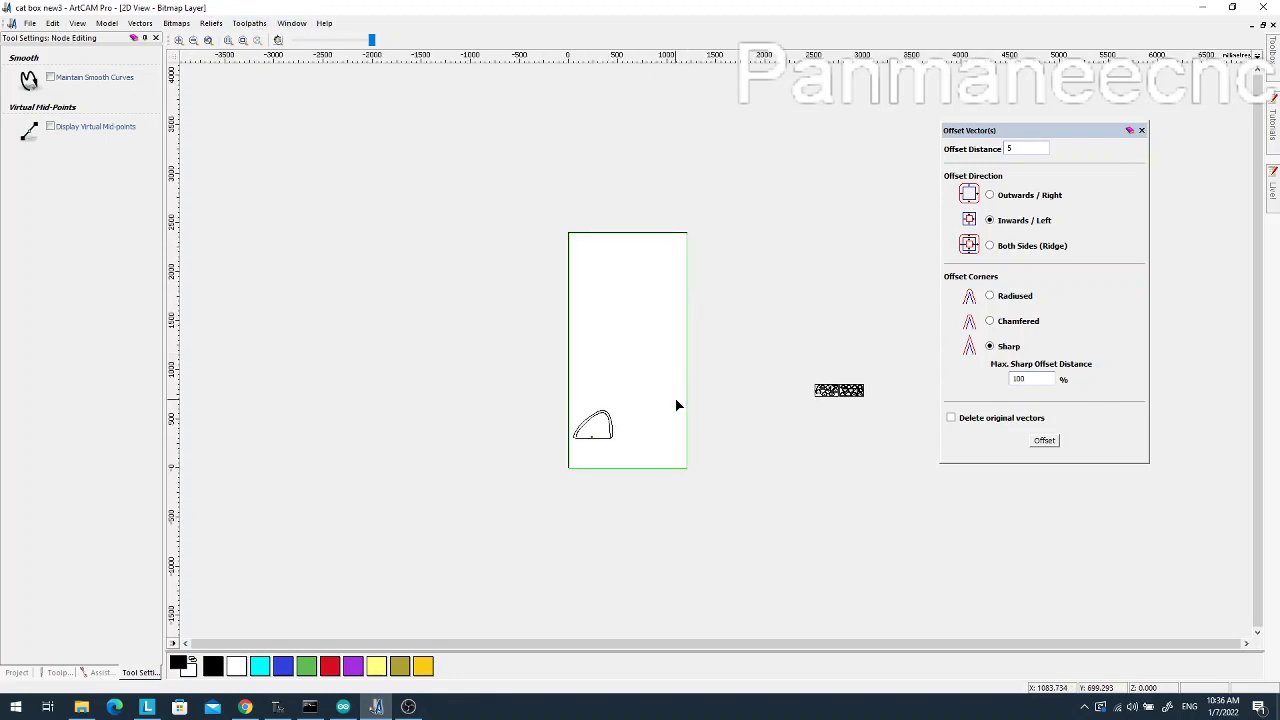
{"action": "left_click", "coordinate": [687, 416]}
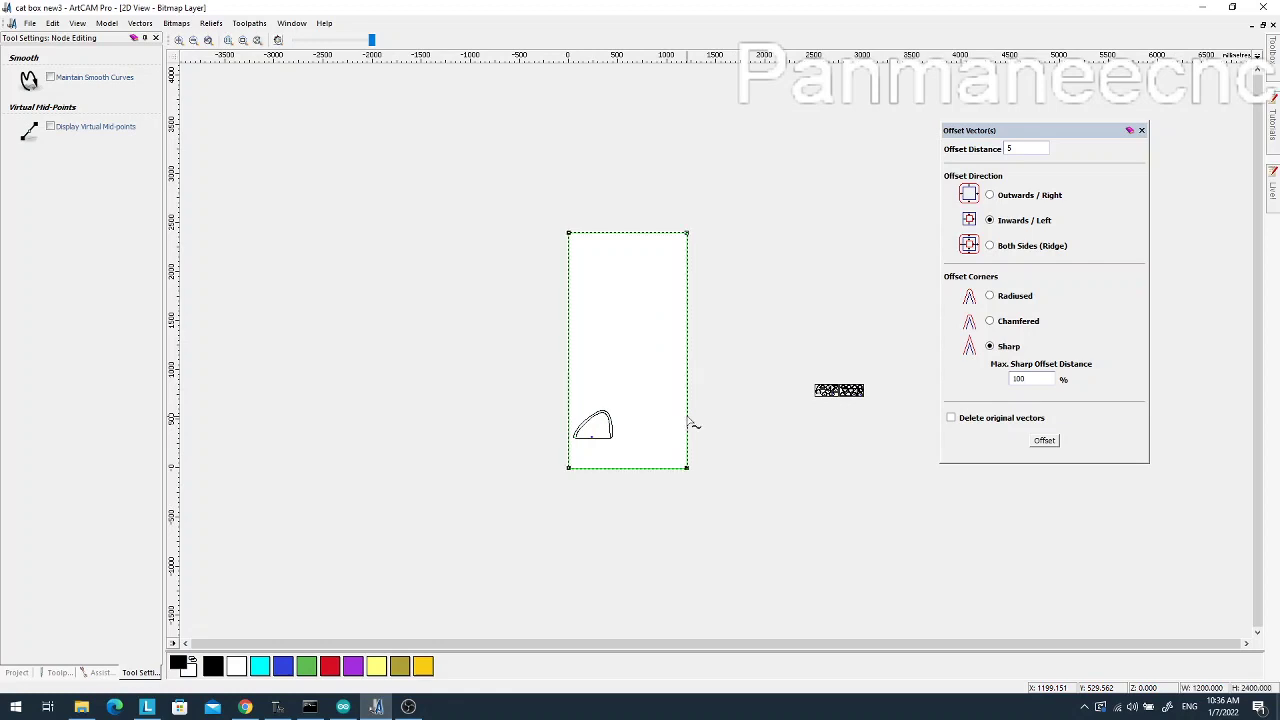
{"action": "left_click", "coordinate": [691, 420]}
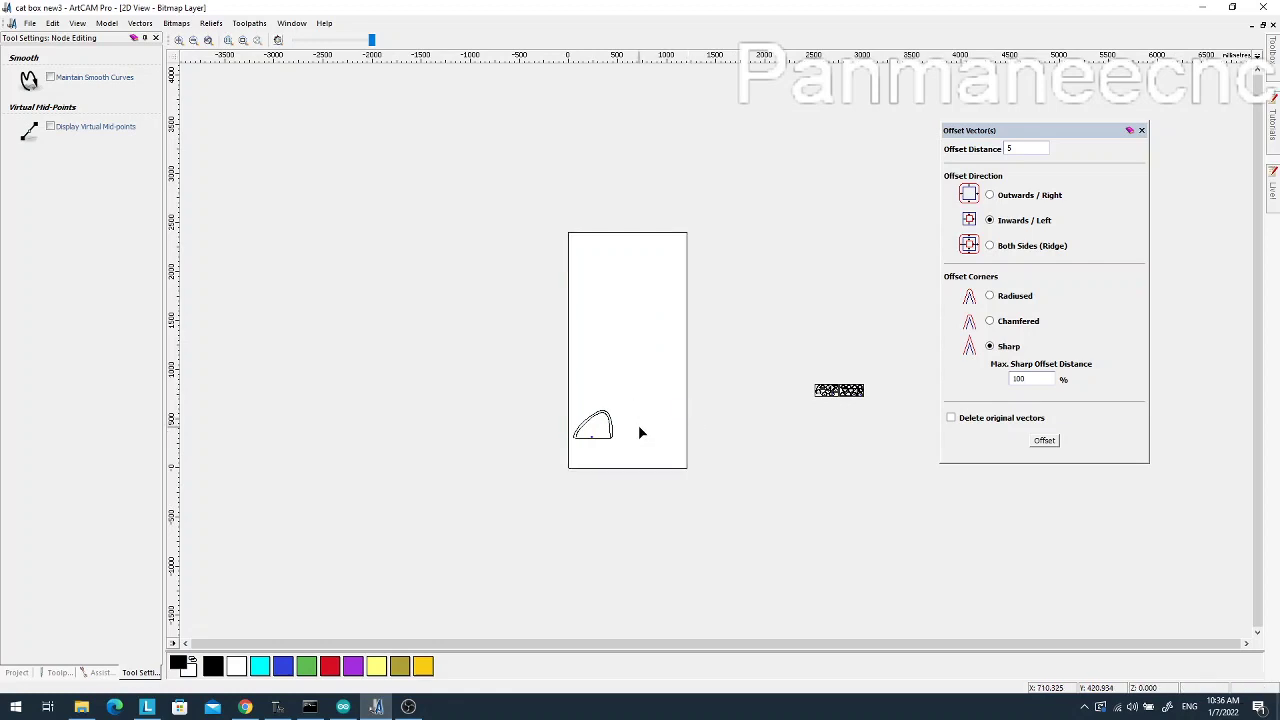
Join the inner curve and the left notch outline into one vector at coincident nodes with a tolerance of 0.01
{"action": "scroll", "coordinate": [640, 432], "scroll_direction": "up", "scroll_amount": 3}
{"action": "scroll", "coordinate": [347, 505], "scroll_direction": "down", "scroll_amount": 3}
{"action": "scroll", "coordinate": [469, 527], "scroll_direction": "up", "scroll_amount": 6}
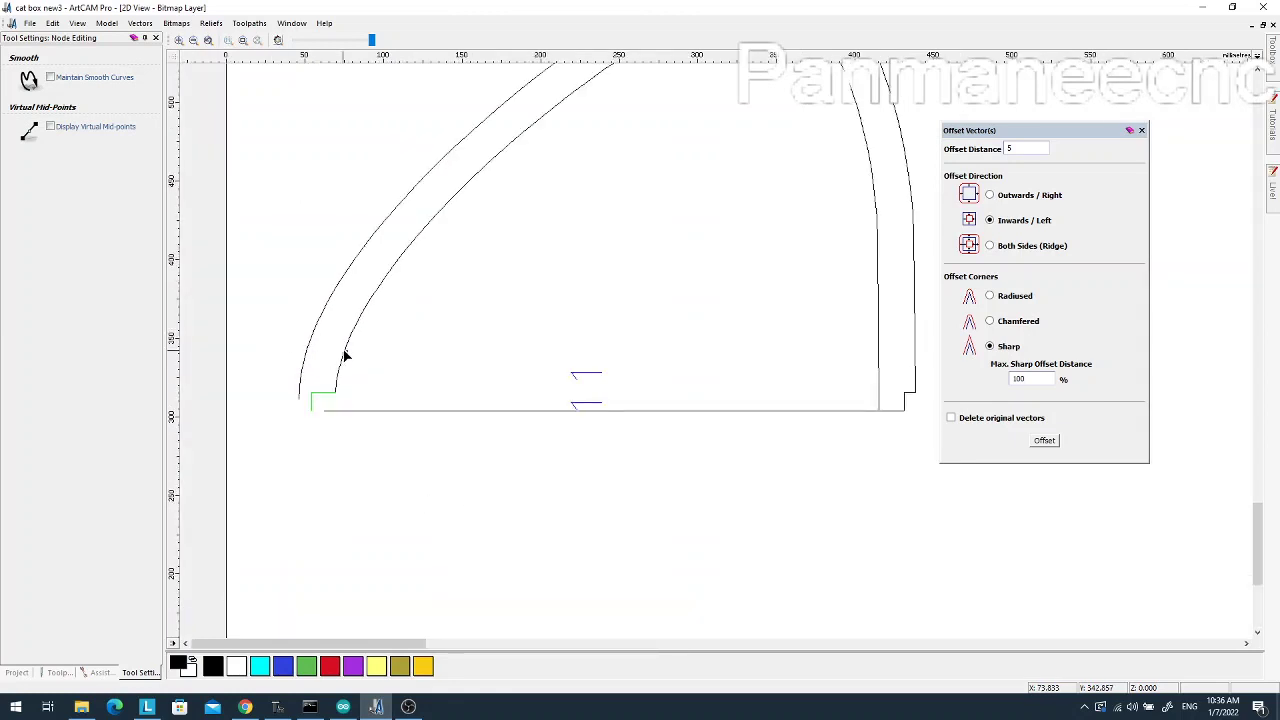
{"action": "left_click", "coordinate": [343, 356]}
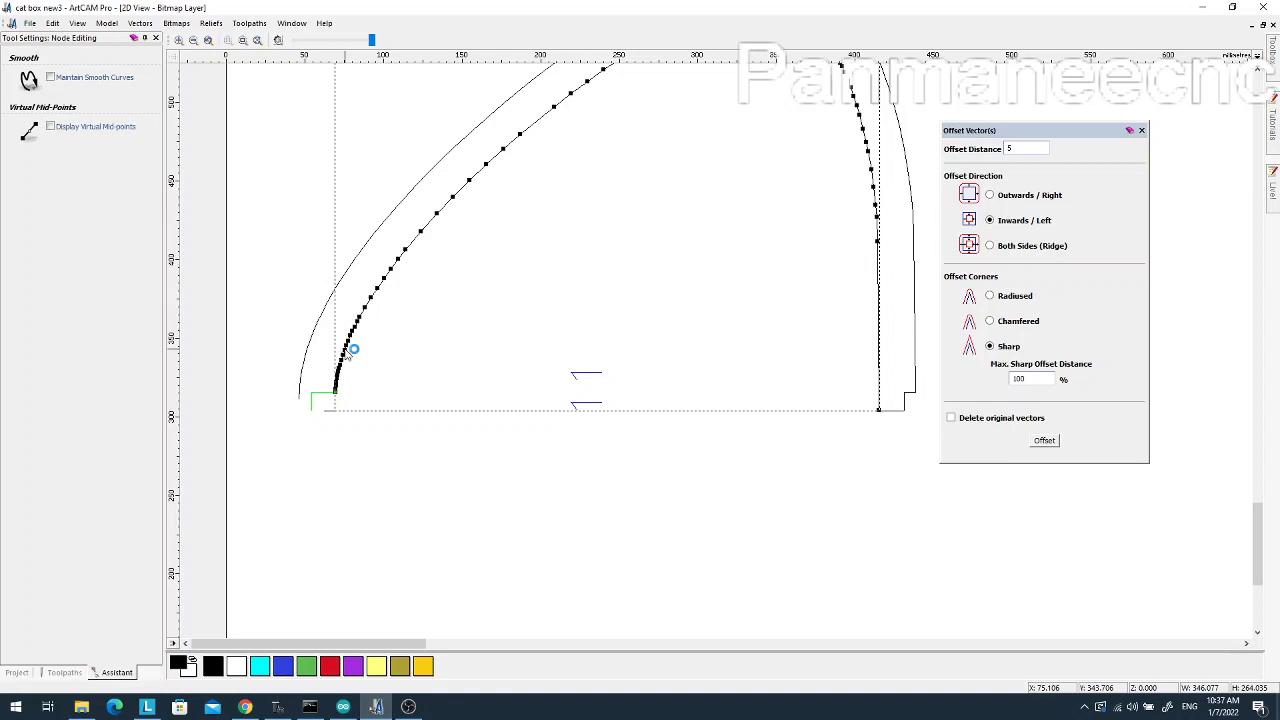
{"action": "left_click", "coordinate": [344, 349]}
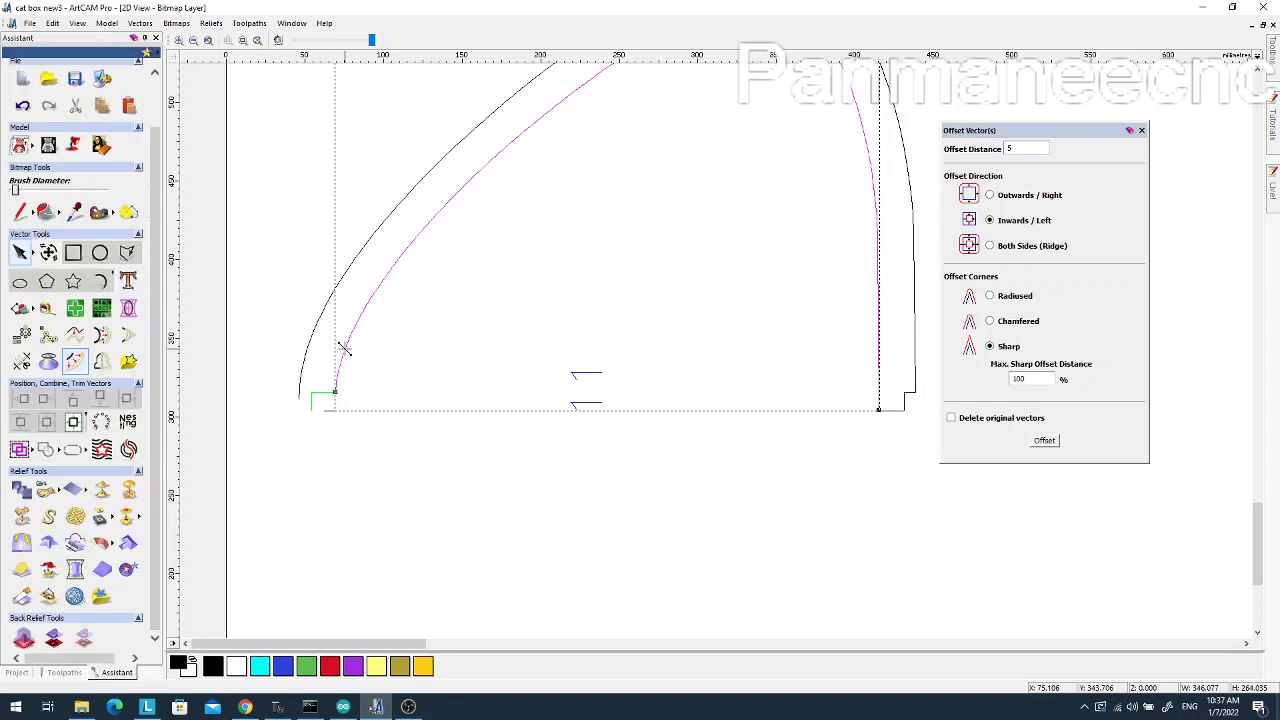
{"action": "left_click", "coordinate": [322, 399], "text": "shift"}
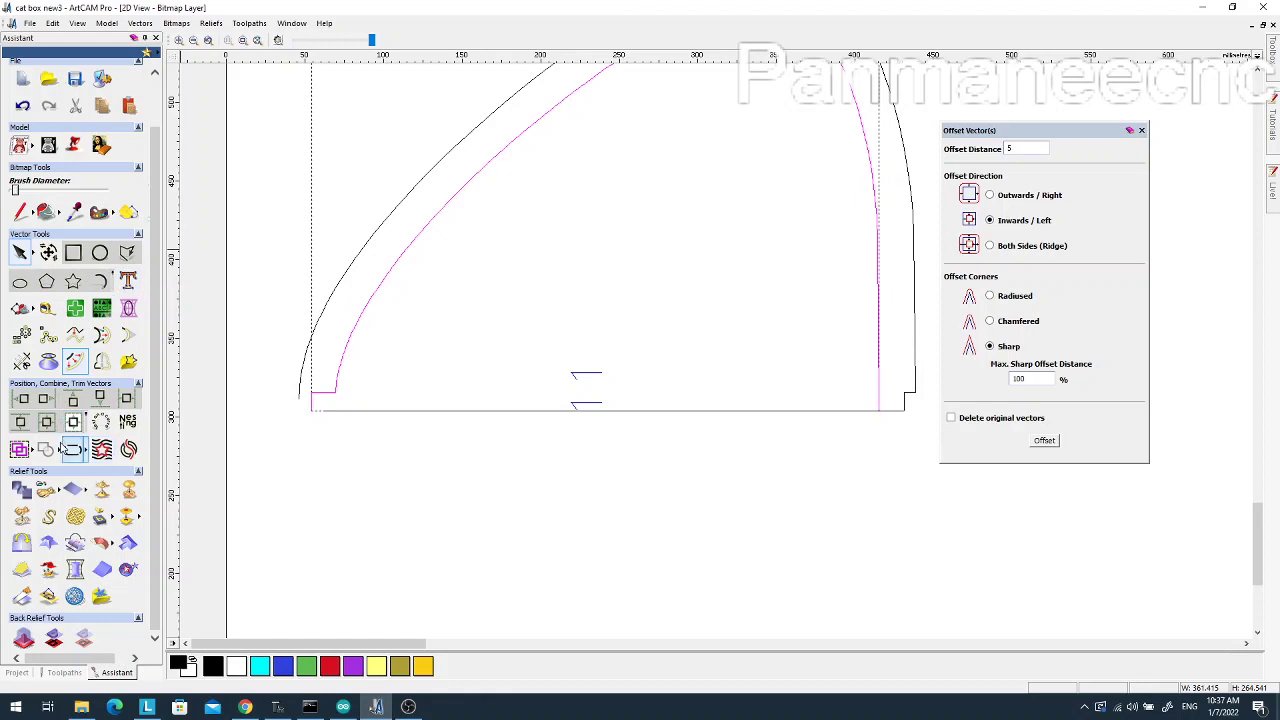
{"action": "left_click", "coordinate": [75, 451]}
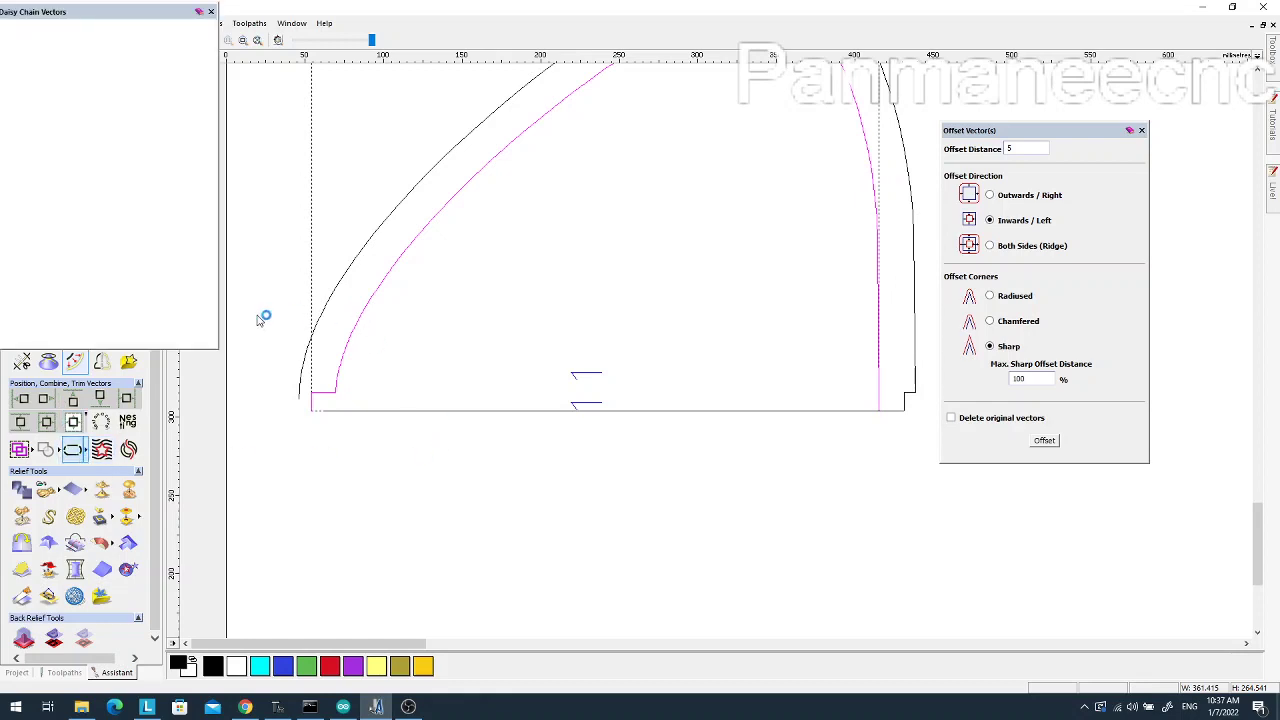
{"action": "left_click", "coordinate": [195, 137]}
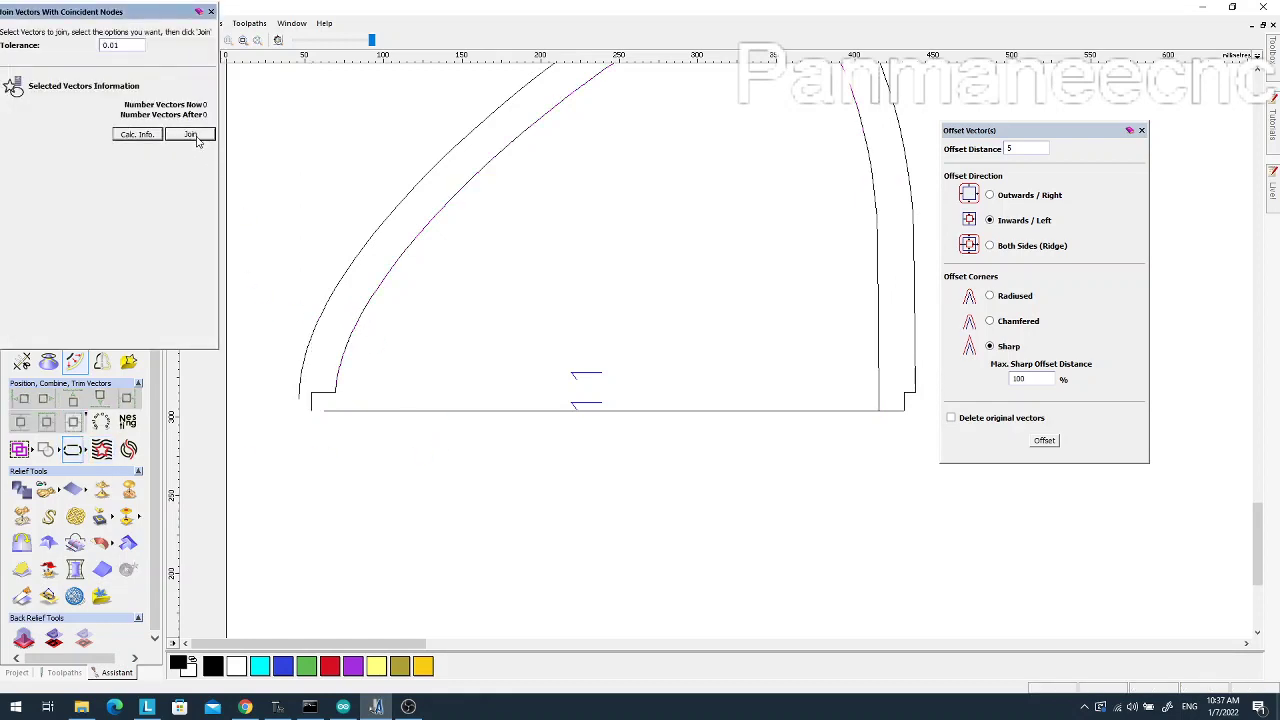
{"action": "left_click", "coordinate": [211, 12]}
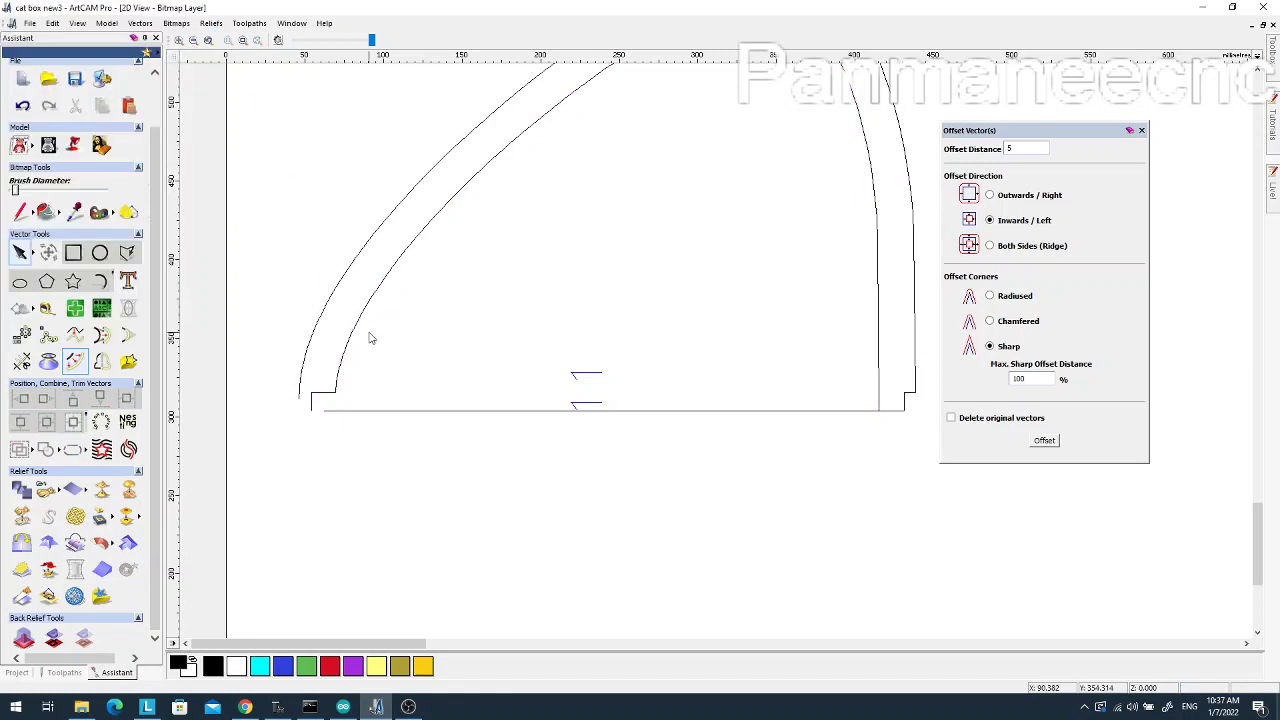
{"action": "left_click", "coordinate": [361, 315]}
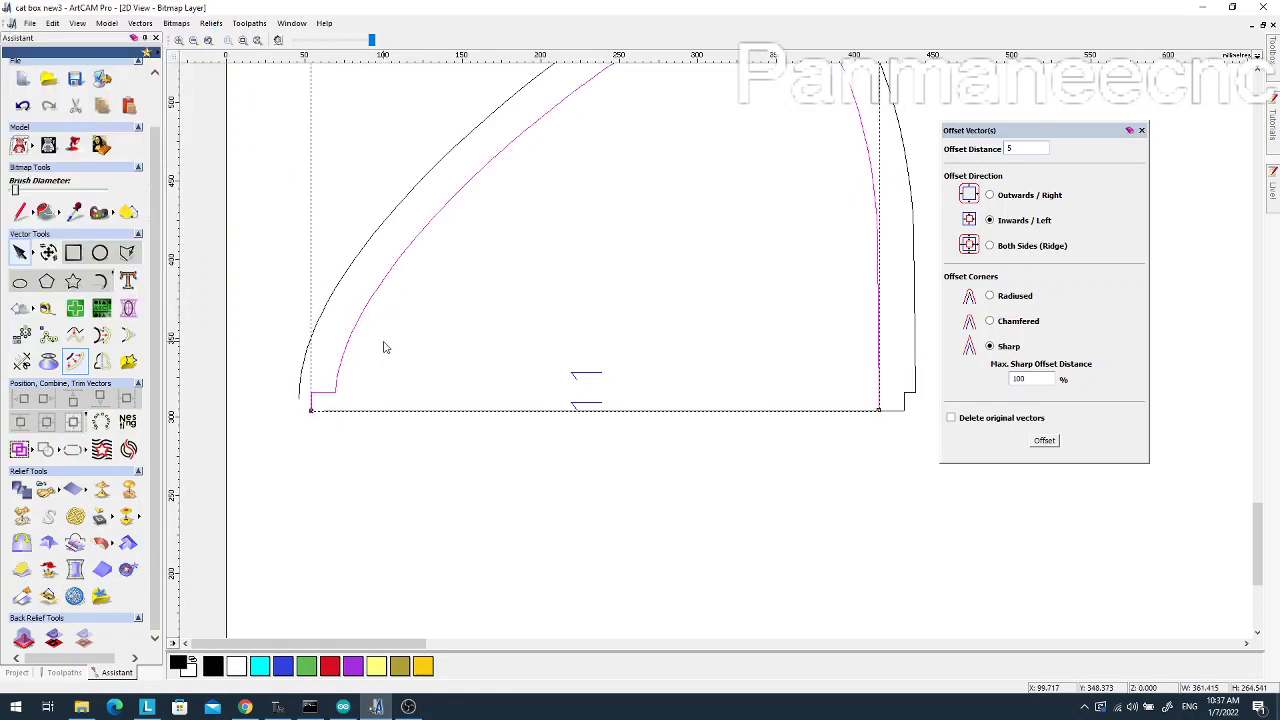
Draw a vertical line about 14.5 mm long downward from the outer curve's lower left end, past the base line's level
{"action": "left_click", "coordinate": [906, 403]}
{"action": "left_click", "coordinate": [906, 403]}
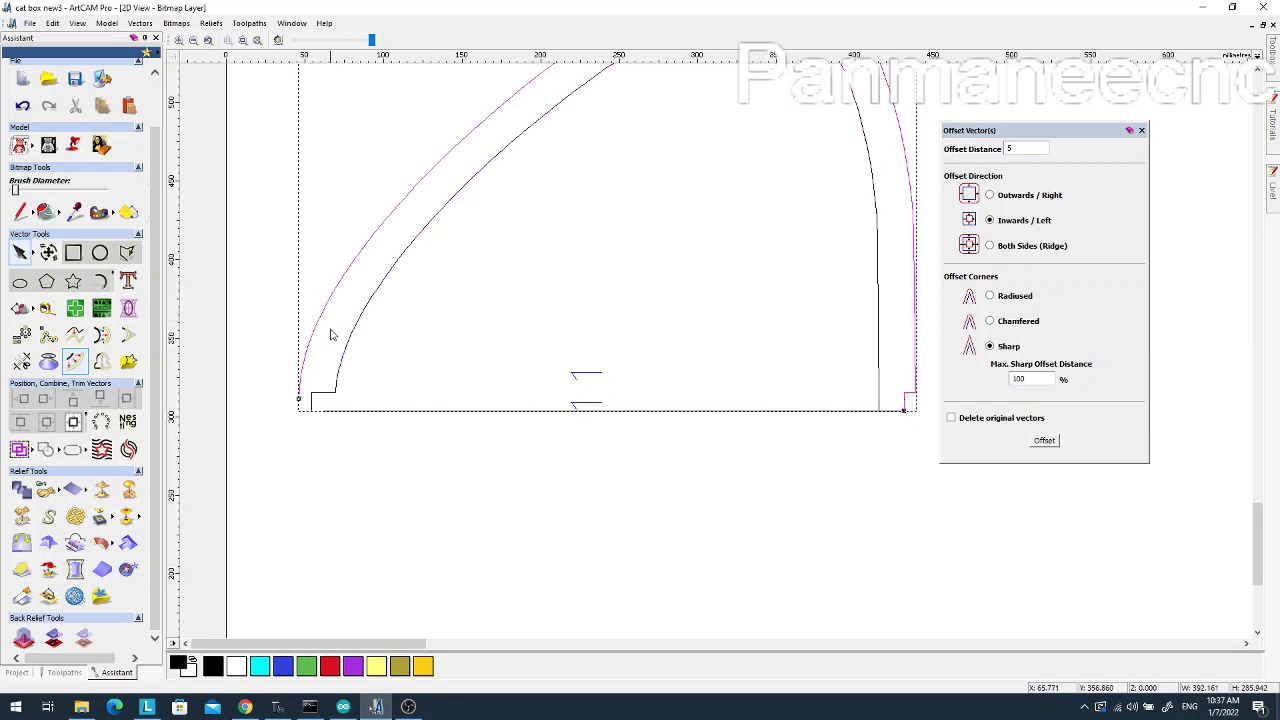
{"action": "scroll", "coordinate": [320, 373], "scroll_direction": "up", "scroll_amount": 2}
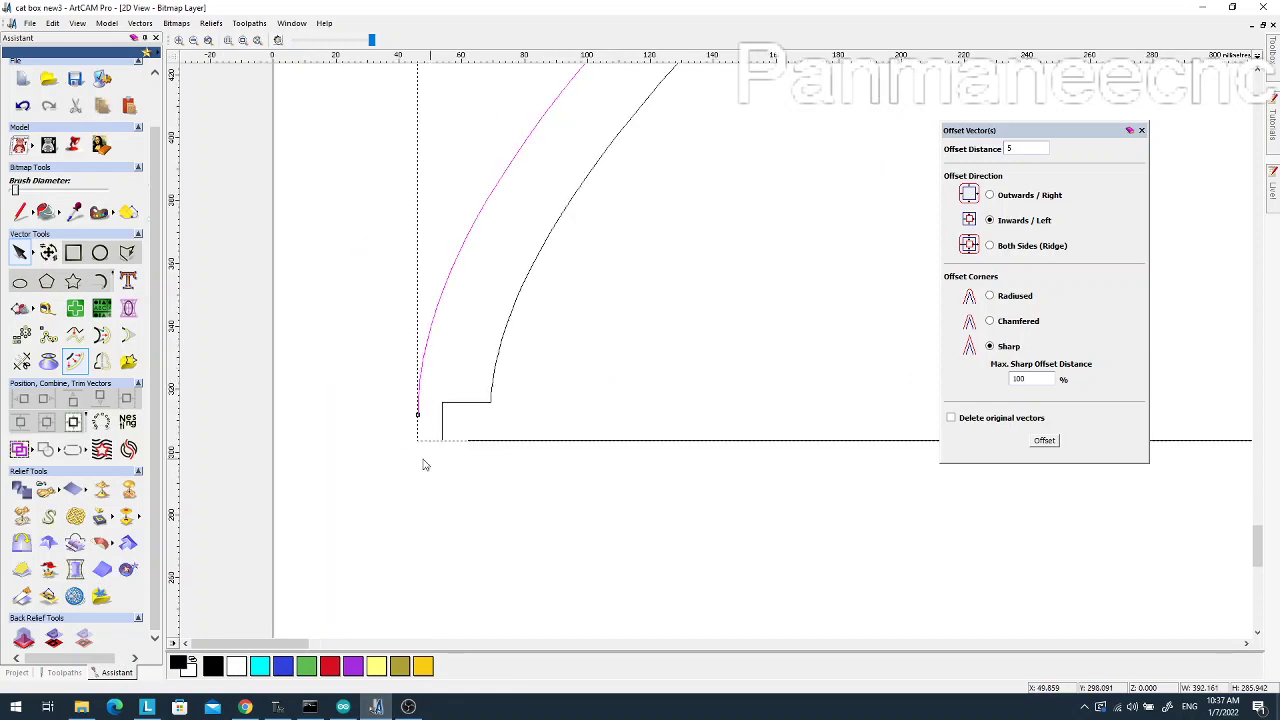
{"action": "scroll", "coordinate": [457, 379], "scroll_direction": "up", "scroll_amount": 2}
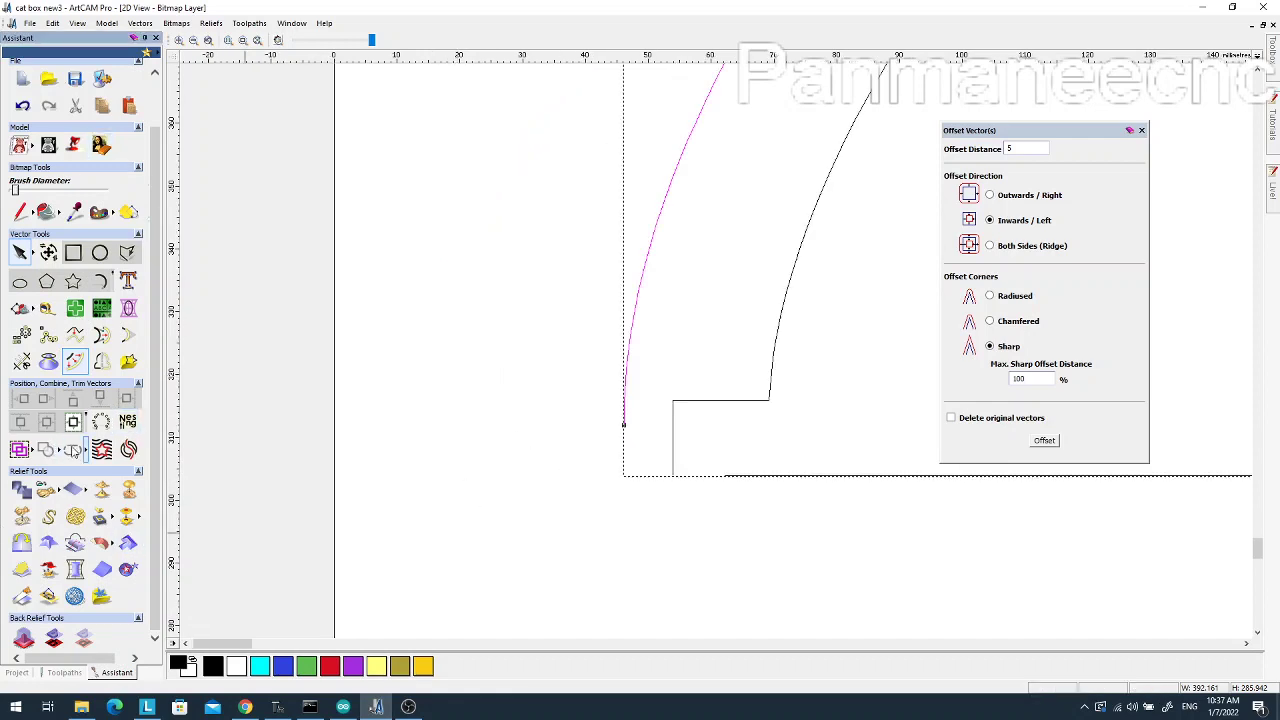
{"action": "left_click", "coordinate": [128, 253]}
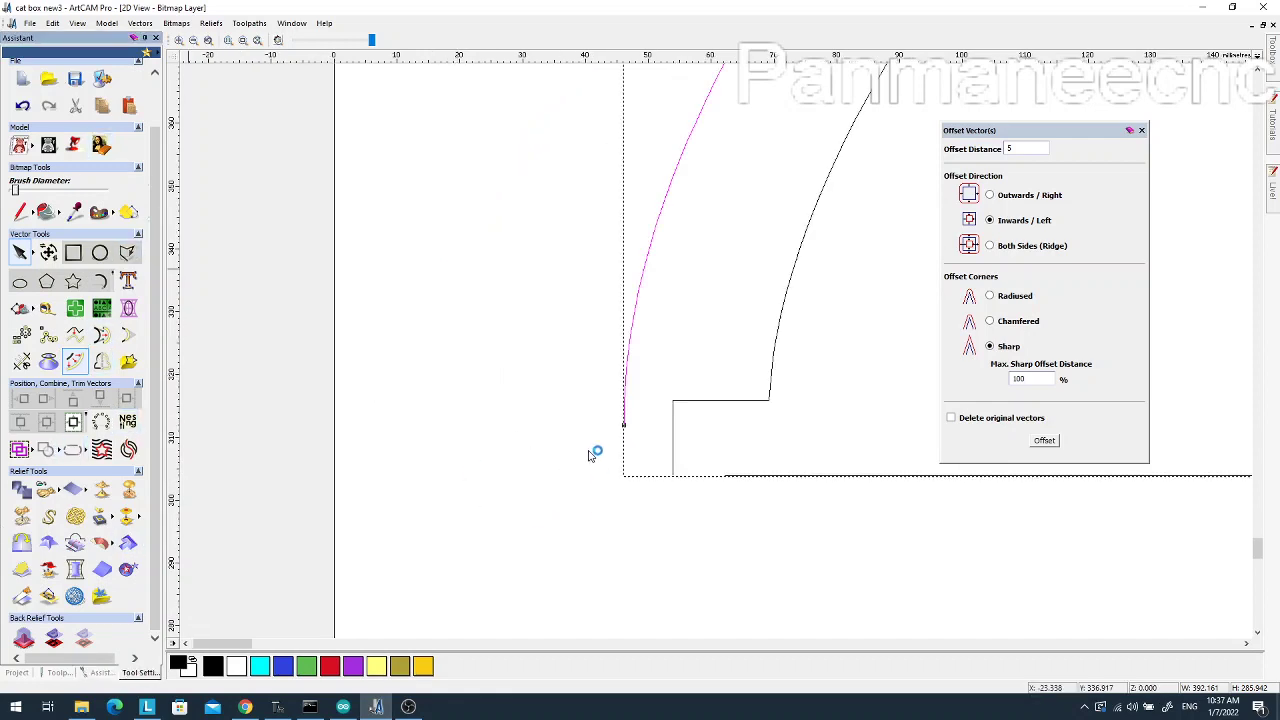
{"action": "left_click", "coordinate": [623, 424]}
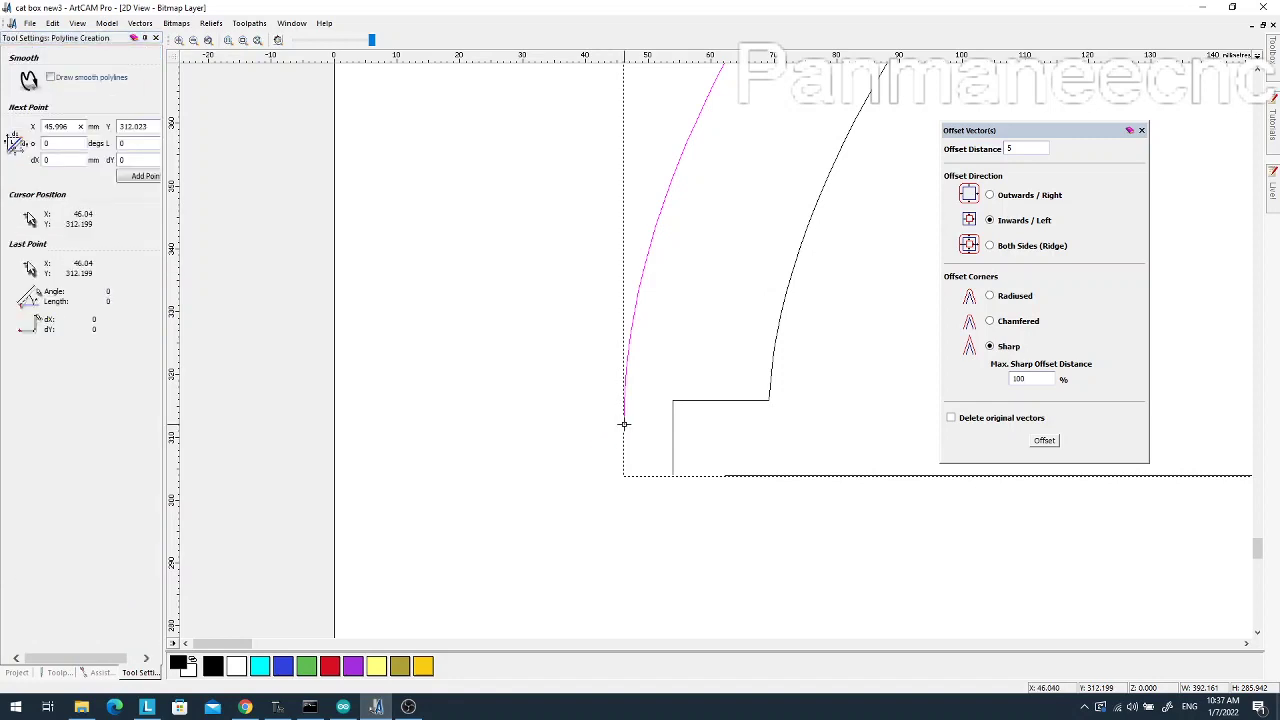
{"action": "left_click", "coordinate": [622, 516]}
{"action": "key", "text": "Escape"}
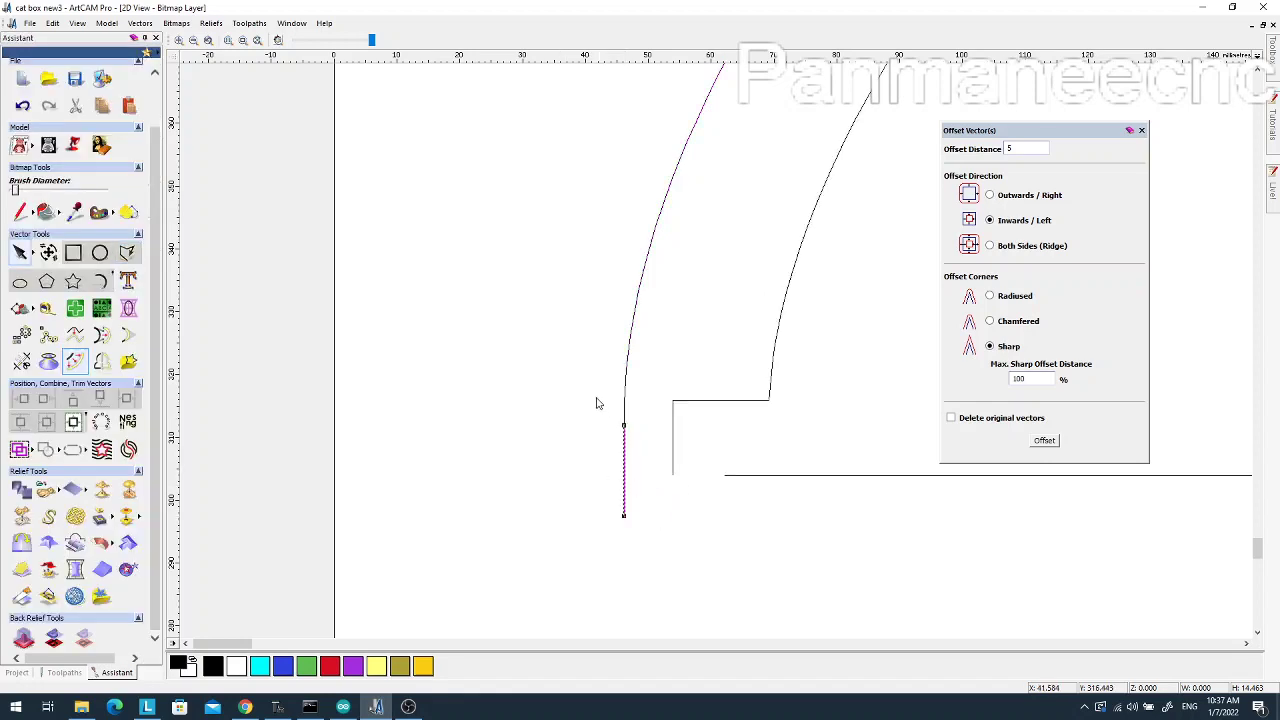
Join the new vertical line to the outer curve at their coincident nodes with a tolerance of 0.01
{"action": "left_click", "coordinate": [627, 395], "text": "shift"}
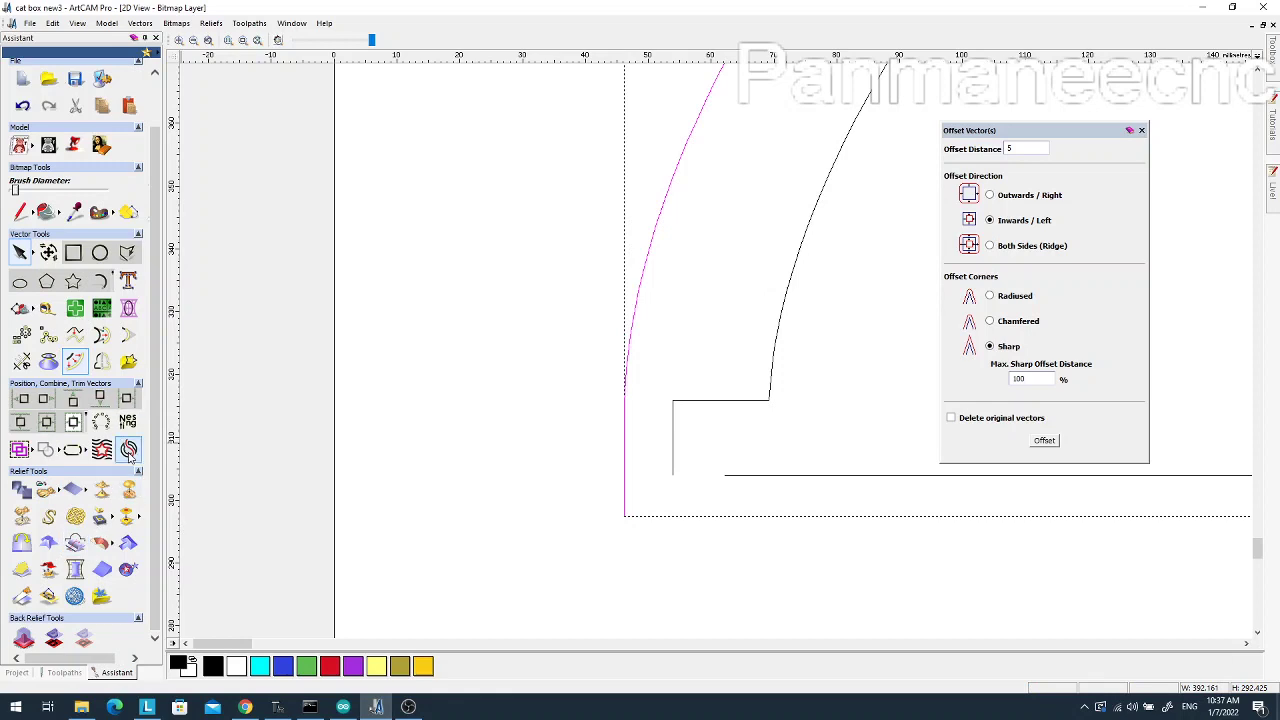
{"action": "left_click", "coordinate": [73, 449]}
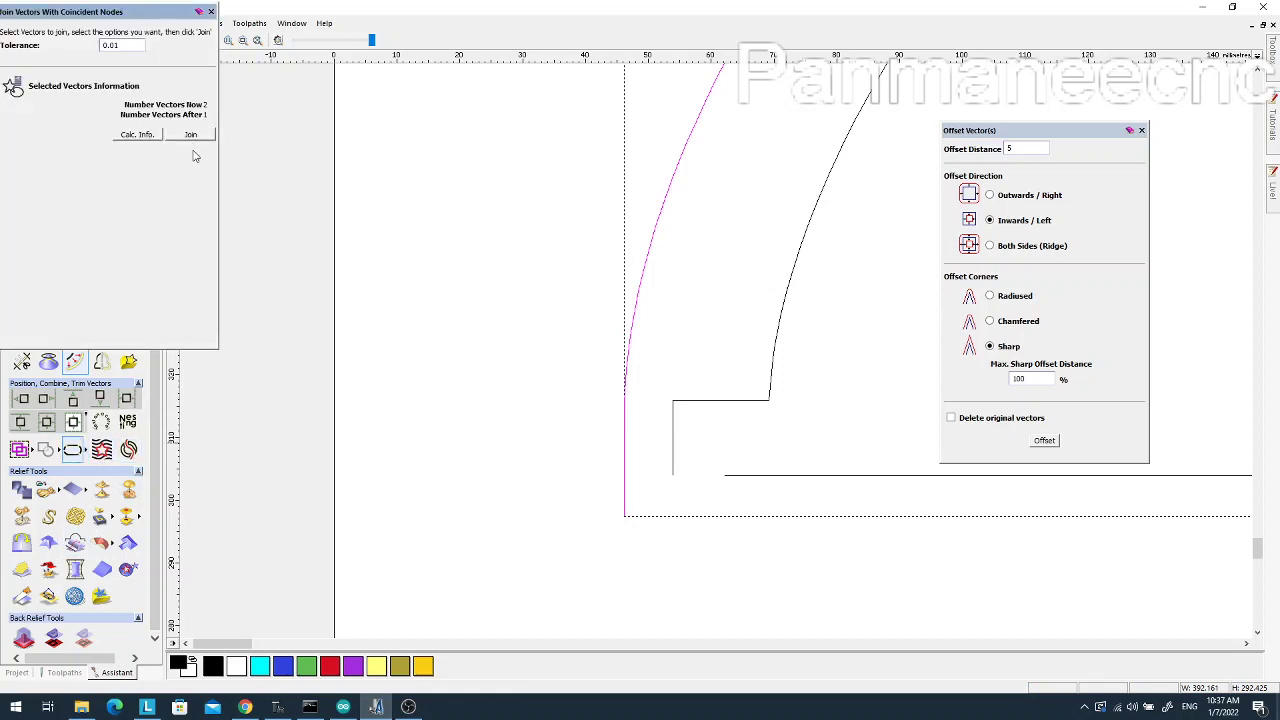
{"action": "left_click", "coordinate": [192, 135]}
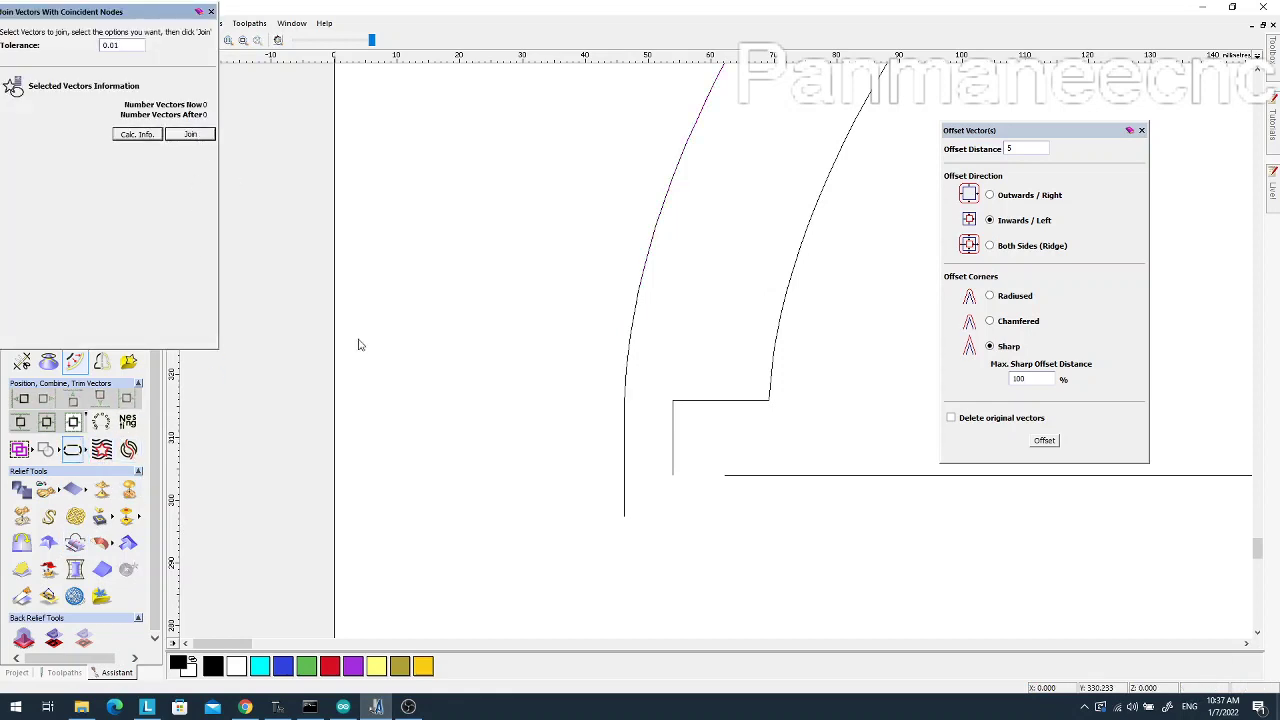
{"action": "left_click", "coordinate": [211, 12]}
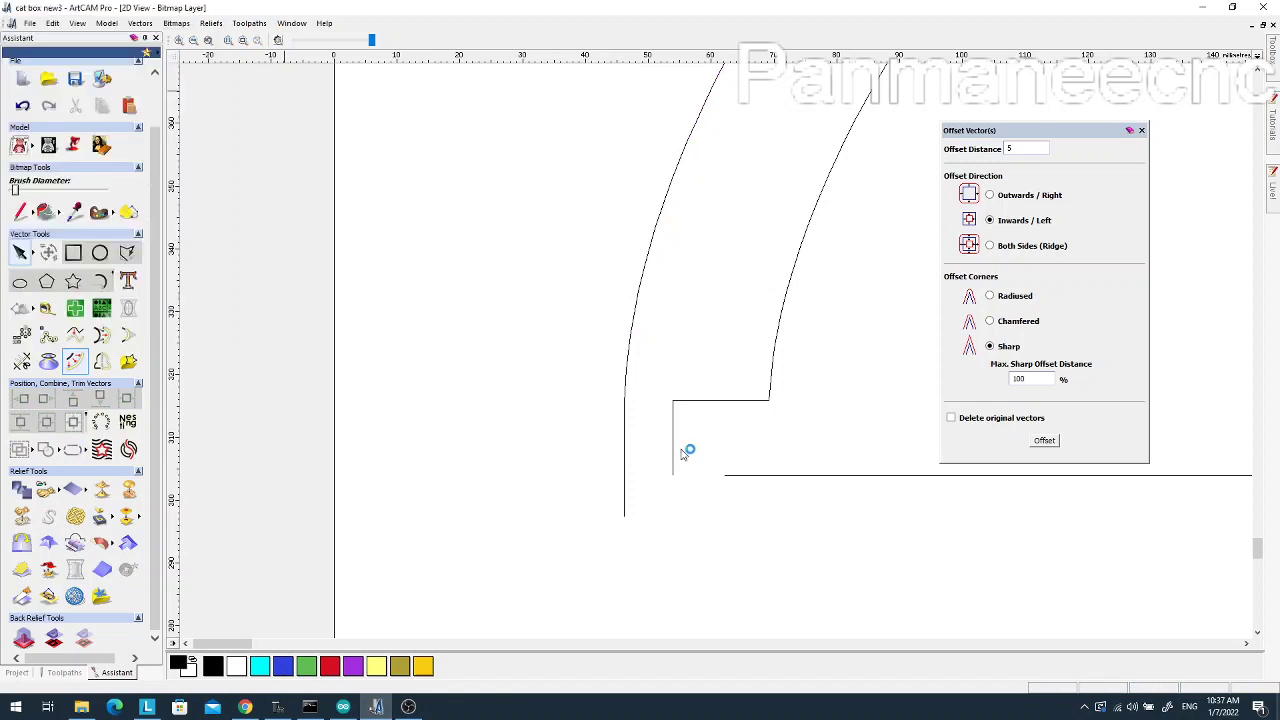
Extend the base line about 22 mm to the left, past the outer contour's vertical end, by moving its left end node
{"action": "left_click", "coordinate": [736, 477]}
{"action": "key", "text": "n"}
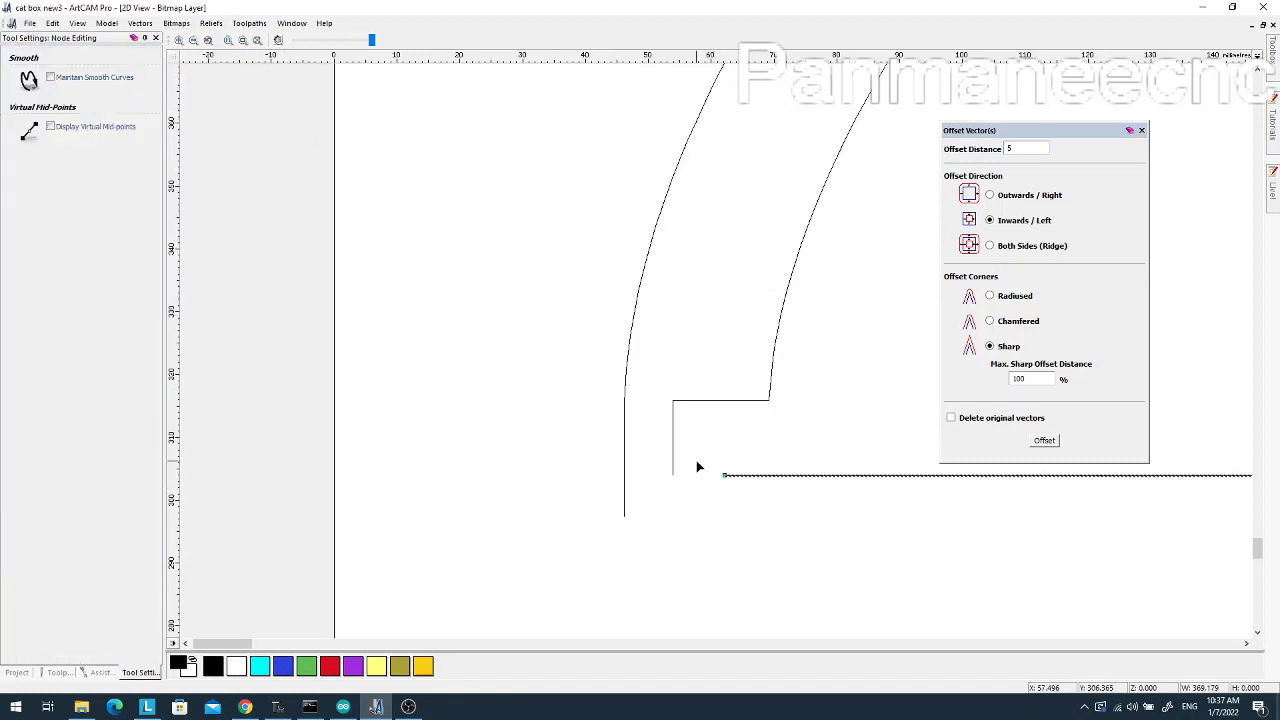
{"action": "left_click_drag", "start_coordinate": [696, 460], "coordinate": [732, 531]}
{"action": "key", "text": "Left"}
{"action": "key", "text": "Left"}
{"action": "key", "text": "Left"}
{"action": "key", "text": "Left"}
{"action": "key", "text": "Left"}
{"action": "key", "text": "Left"}
{"action": "key", "text": "Left"}
{"action": "key", "text": "Left"}
{"action": "key", "text": "Left"}
{"action": "key", "text": "Left"}
{"action": "key", "text": "Left"}
{"action": "key", "text": "Left"}
{"action": "key", "text": "Left"}
{"action": "key", "text": "Left"}
{"action": "key", "text": "Left"}
{"action": "key", "text": "Left"}
{"action": "key", "text": "Left"}
{"action": "key", "text": "Left"}
{"action": "key", "text": "Left"}
{"action": "key", "text": "Left"}
{"action": "key", "text": "Left"}
{"action": "key", "text": "Left"}
{"action": "left_click", "coordinate": [156, 38]}
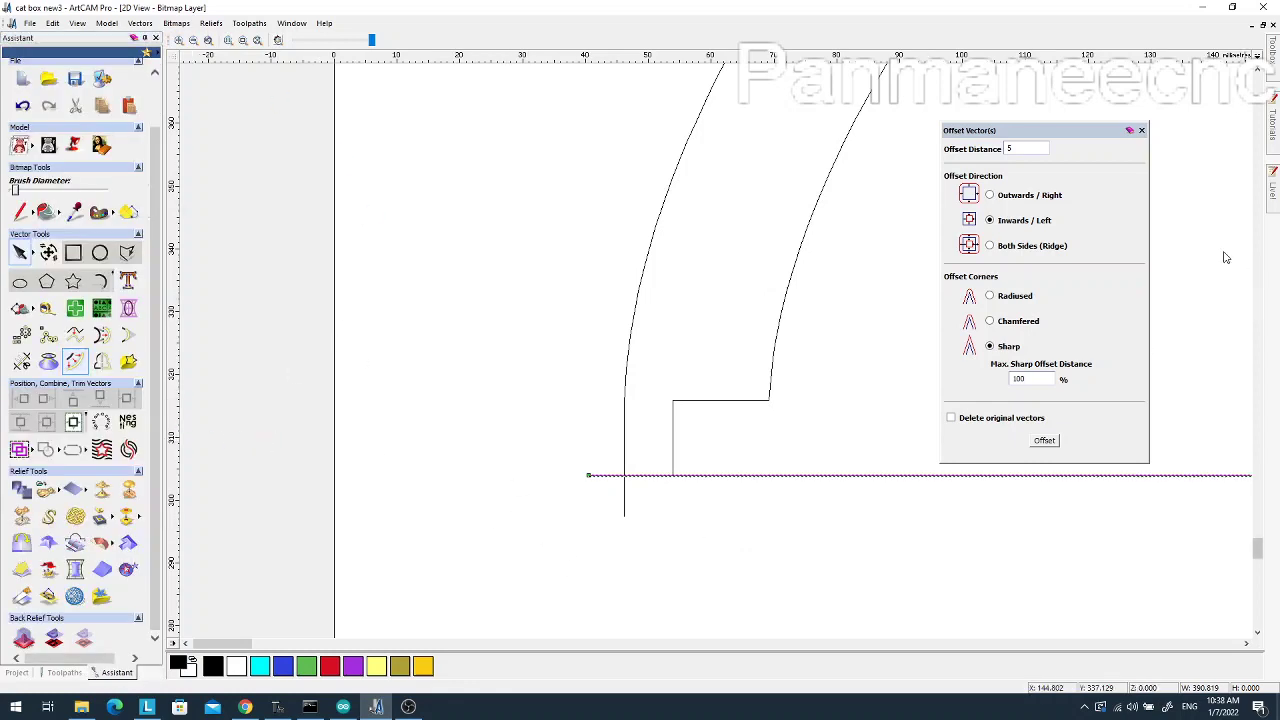
Trim the outer contour's vertical end below the base line and the base line's overhang left of the contour
{"action": "left_click", "coordinate": [100, 420]}
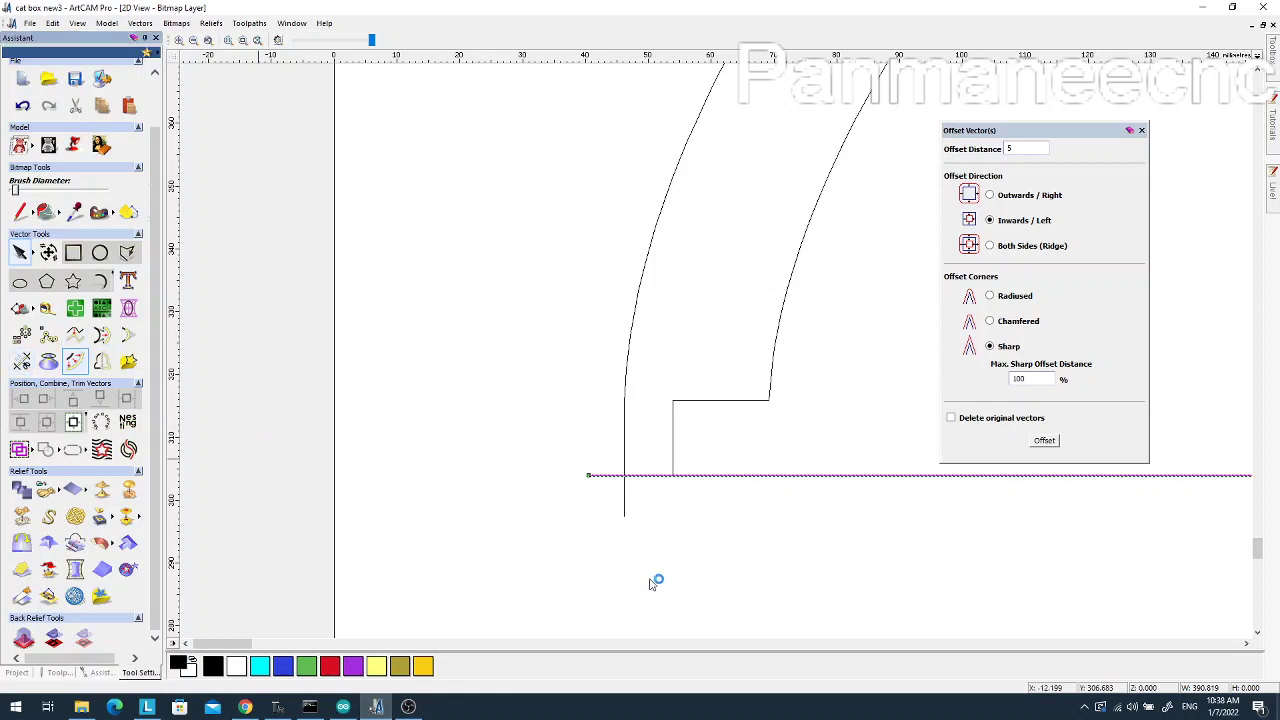
{"action": "left_click", "coordinate": [625, 505]}
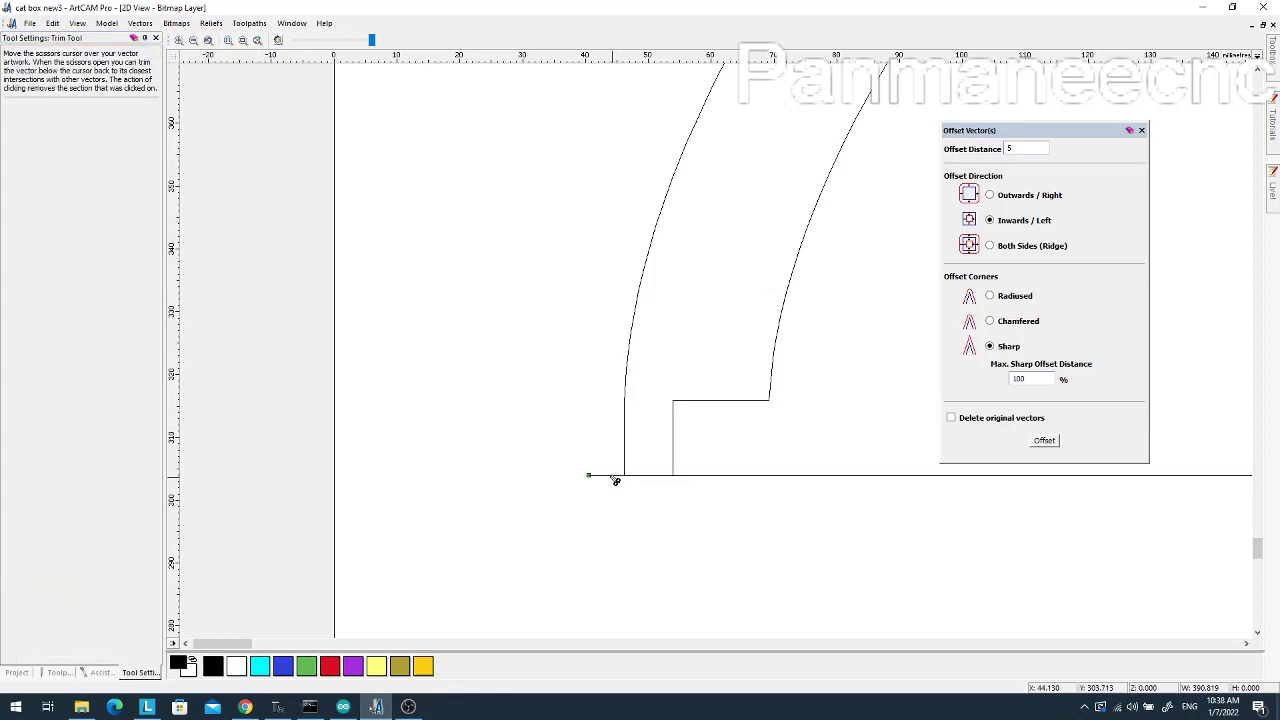
{"action": "left_click", "coordinate": [614, 477]}
{"action": "left_click", "coordinate": [155, 37]}
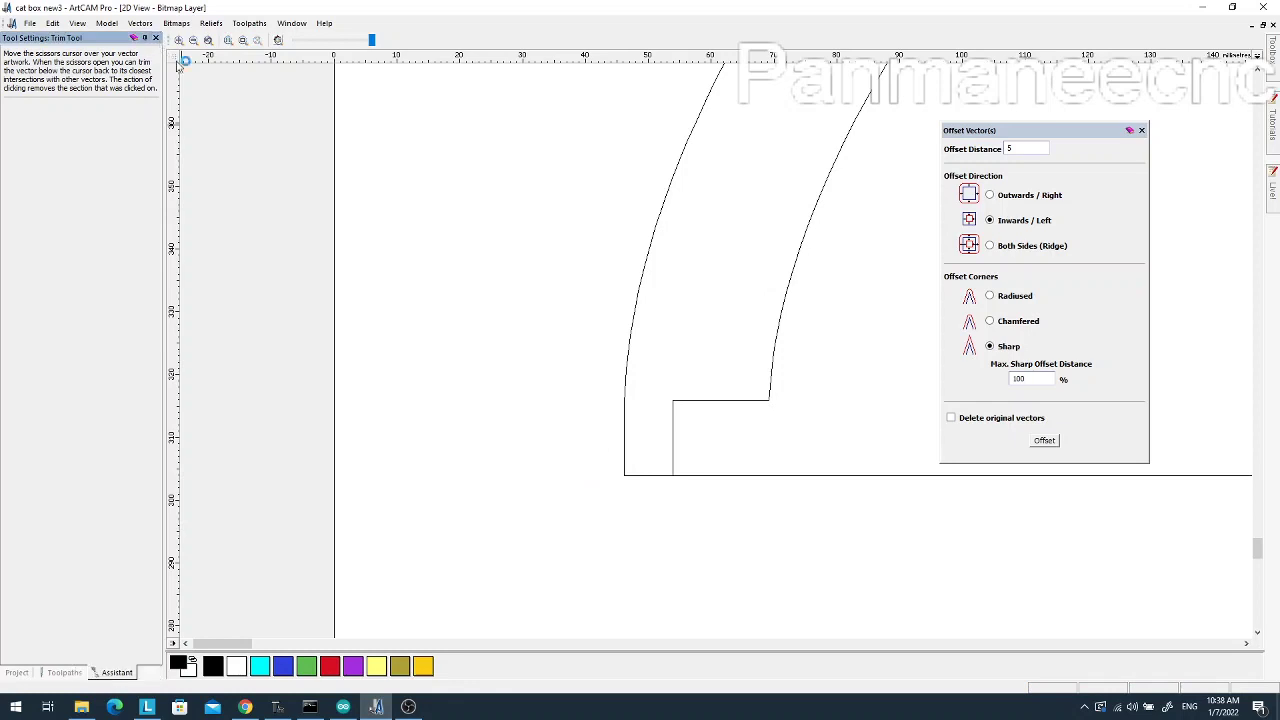
Try mirroring a copy of the part and the small stray vector below it about their bottom edge, and undo the mirror
{"action": "scroll", "coordinate": [686, 508], "scroll_direction": "down", "scroll_amount": 5}
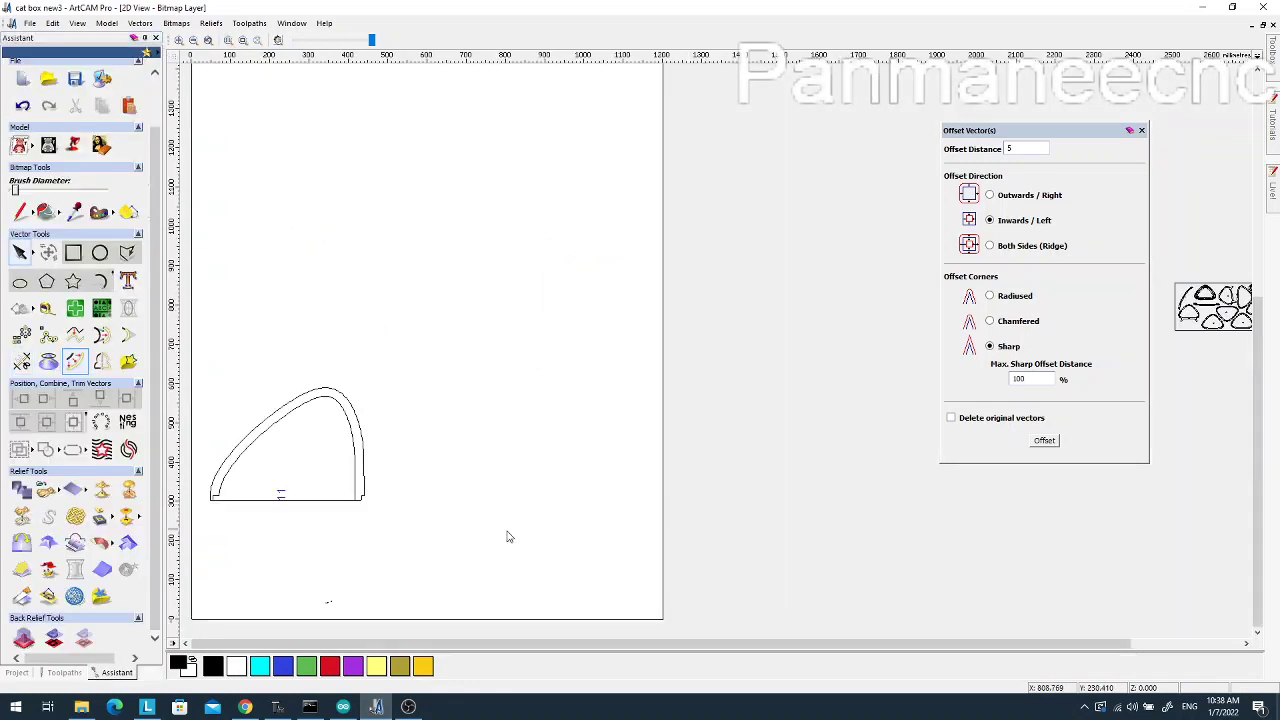
{"action": "scroll", "coordinate": [508, 534], "scroll_direction": "up", "scroll_amount": 2}
{"action": "scroll", "coordinate": [340, 215], "scroll_direction": "down", "scroll_amount": 2}
{"action": "scroll", "coordinate": [333, 400], "scroll_direction": "down", "scroll_amount": 2}
{"action": "left_click_drag", "start_coordinate": [390, 423], "coordinate": [566, 594]}
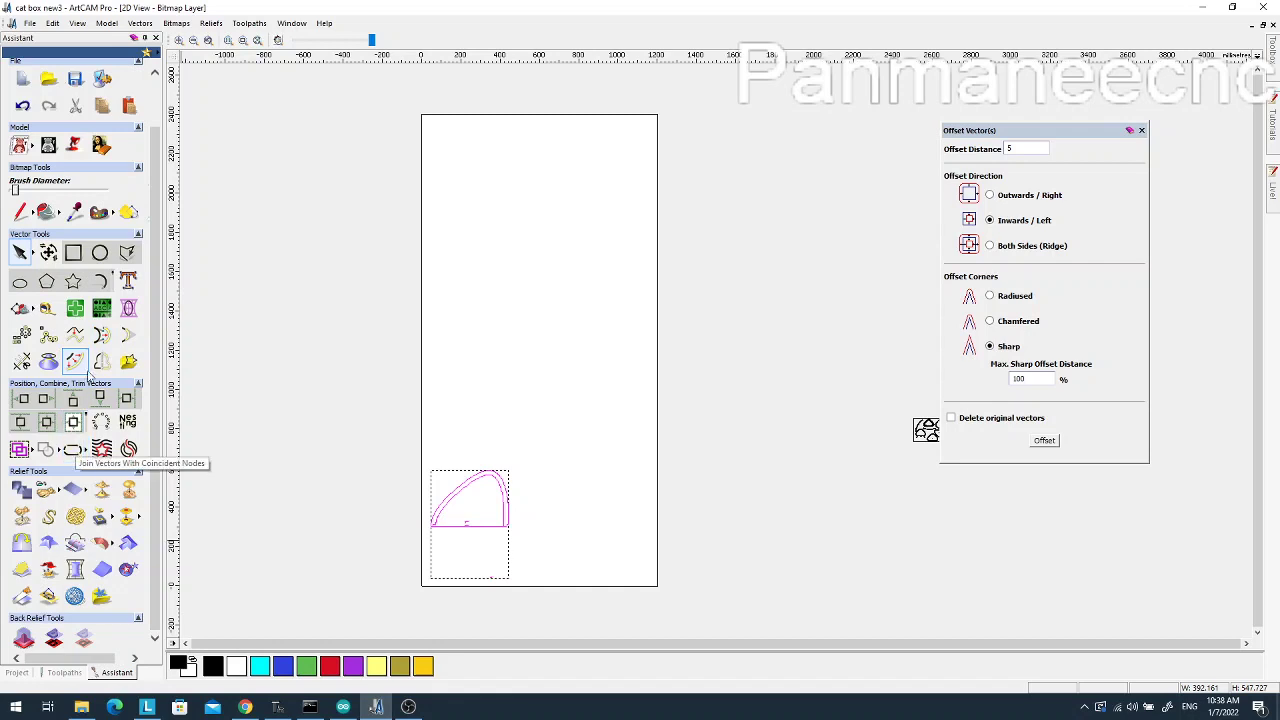
{"action": "left_click", "coordinate": [108, 364]}
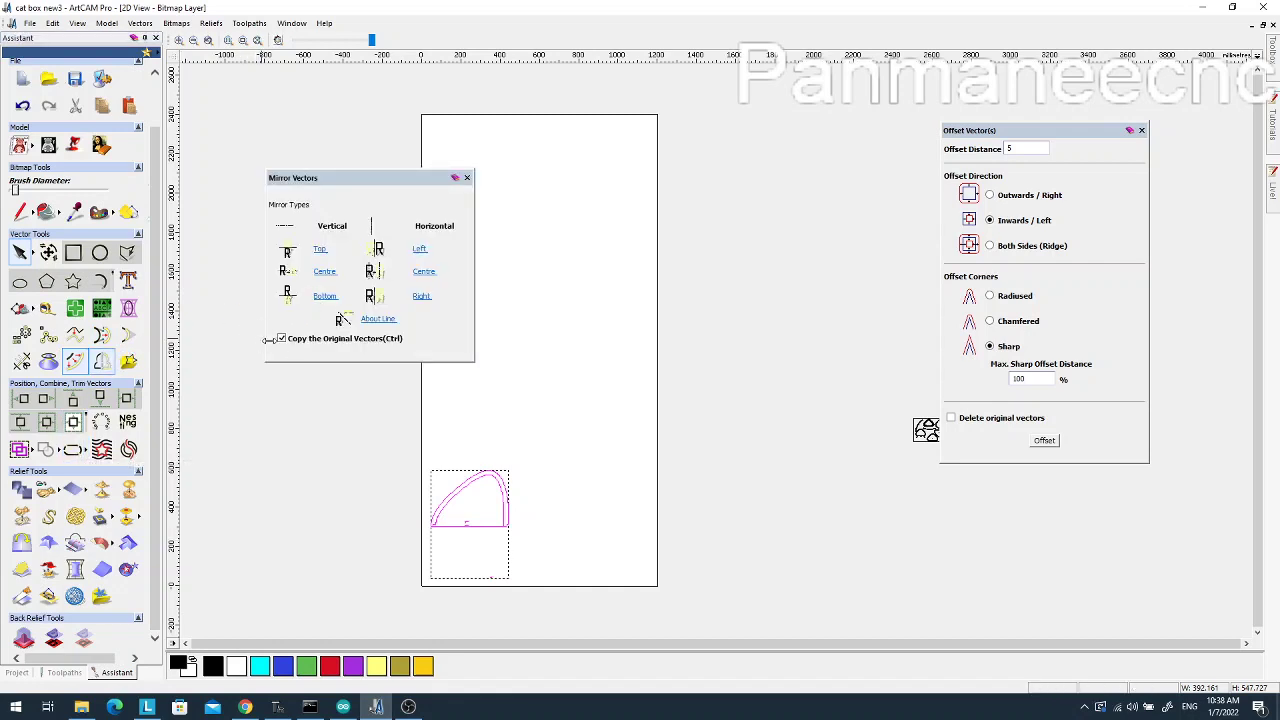
{"action": "left_click", "coordinate": [324, 297]}
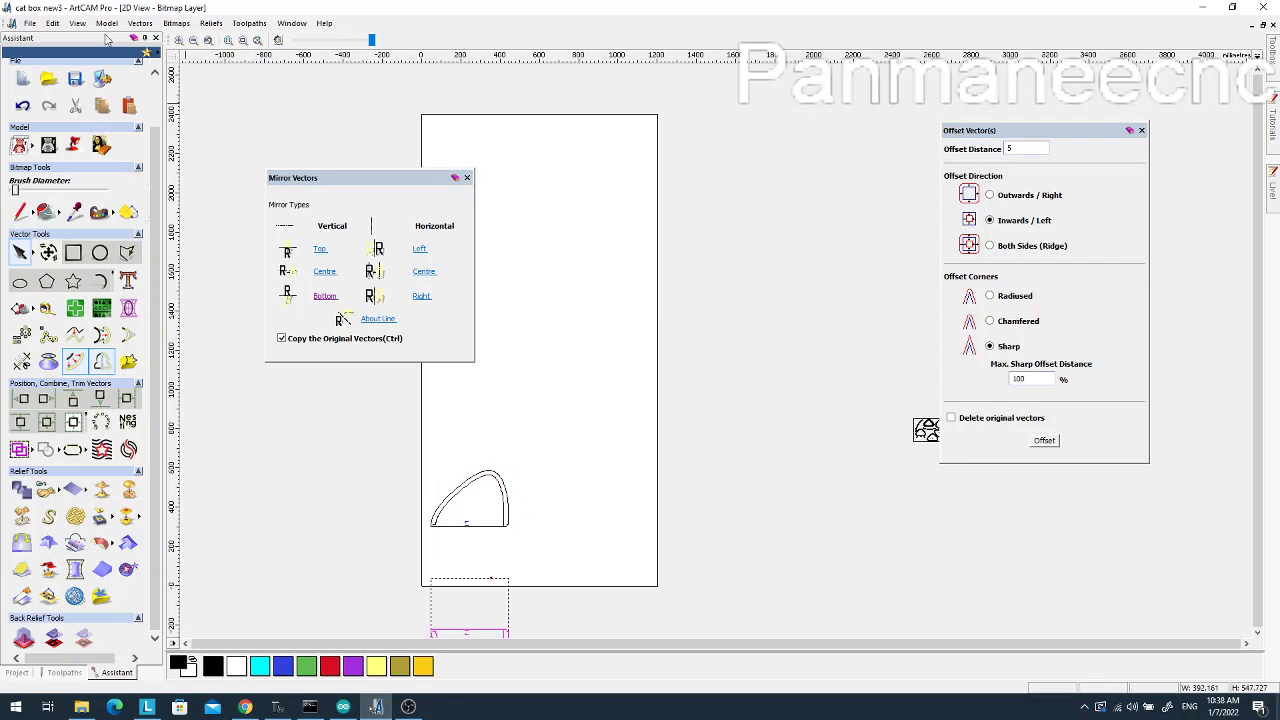
{"action": "left_click", "coordinate": [52, 23]}
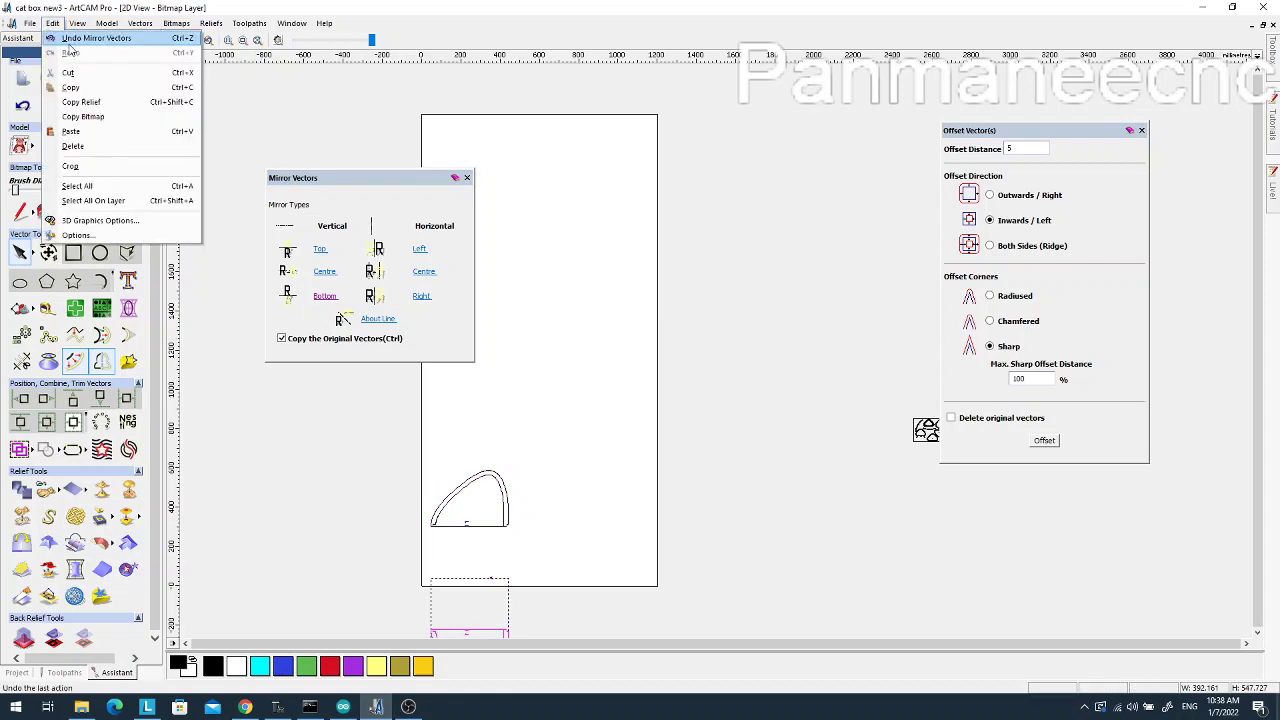
{"action": "left_click", "coordinate": [69, 40]}
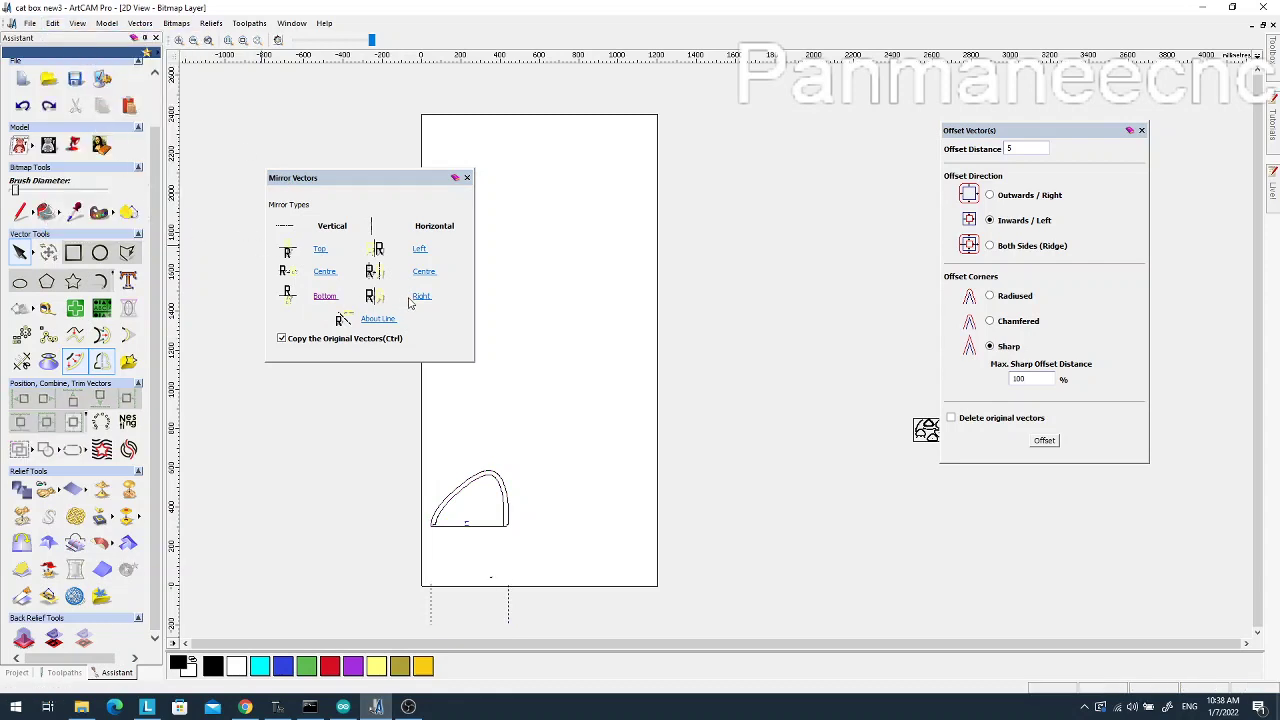
Try mirroring a copy of the upper-half part about its horizontal centre line, and undo the mirror
{"action": "left_click", "coordinate": [323, 276]}
{"action": "left_click", "coordinate": [420, 298]}
{"action": "left_click_drag", "start_coordinate": [420, 400], "coordinate": [552, 578]}
{"action": "left_click", "coordinate": [322, 276]}
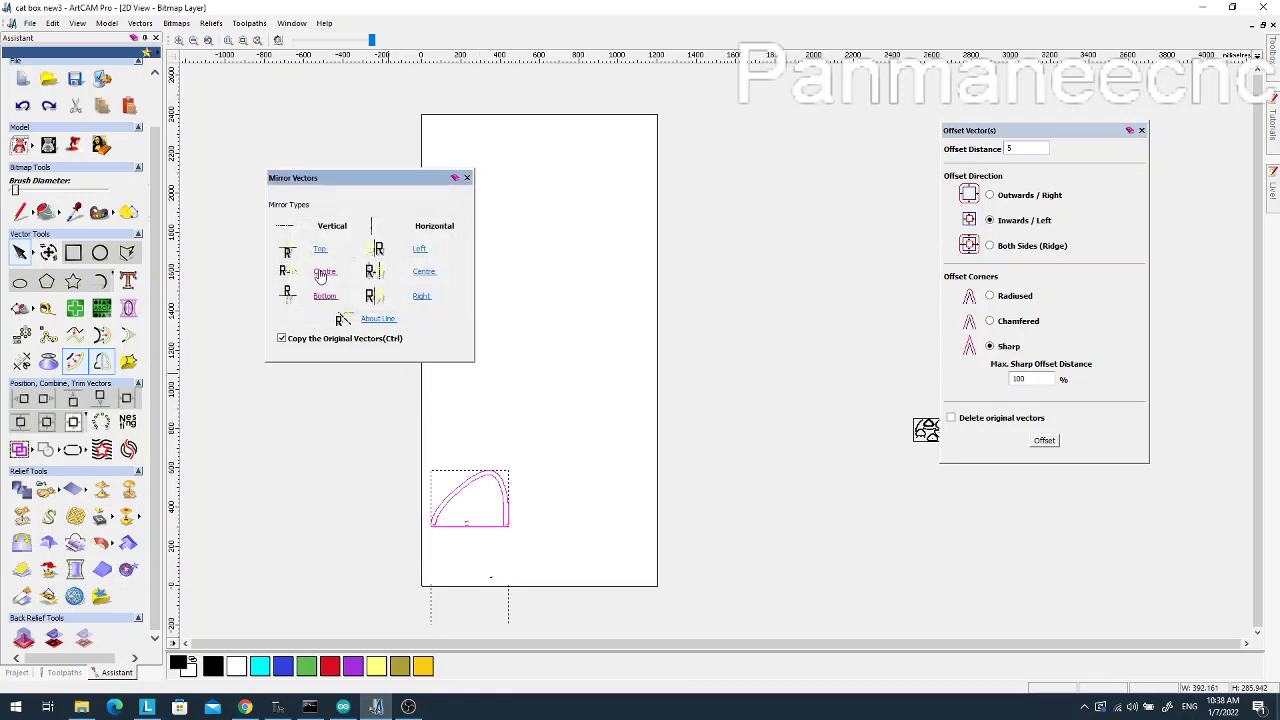
{"action": "left_click", "coordinate": [52, 22]}
{"action": "left_click", "coordinate": [77, 38]}
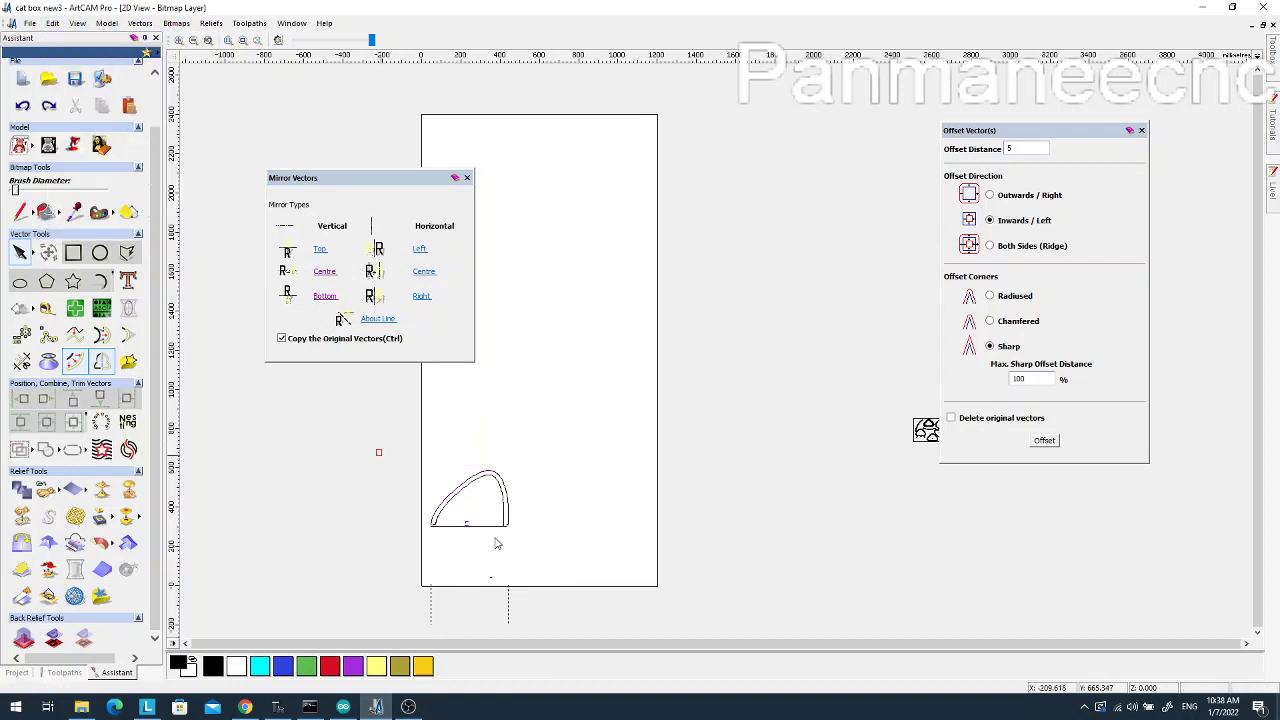
Try mirroring a copy of the upper-half part about its top edge, and undo the mirror
{"action": "left_click_drag", "start_coordinate": [376, 448], "coordinate": [538, 568]}
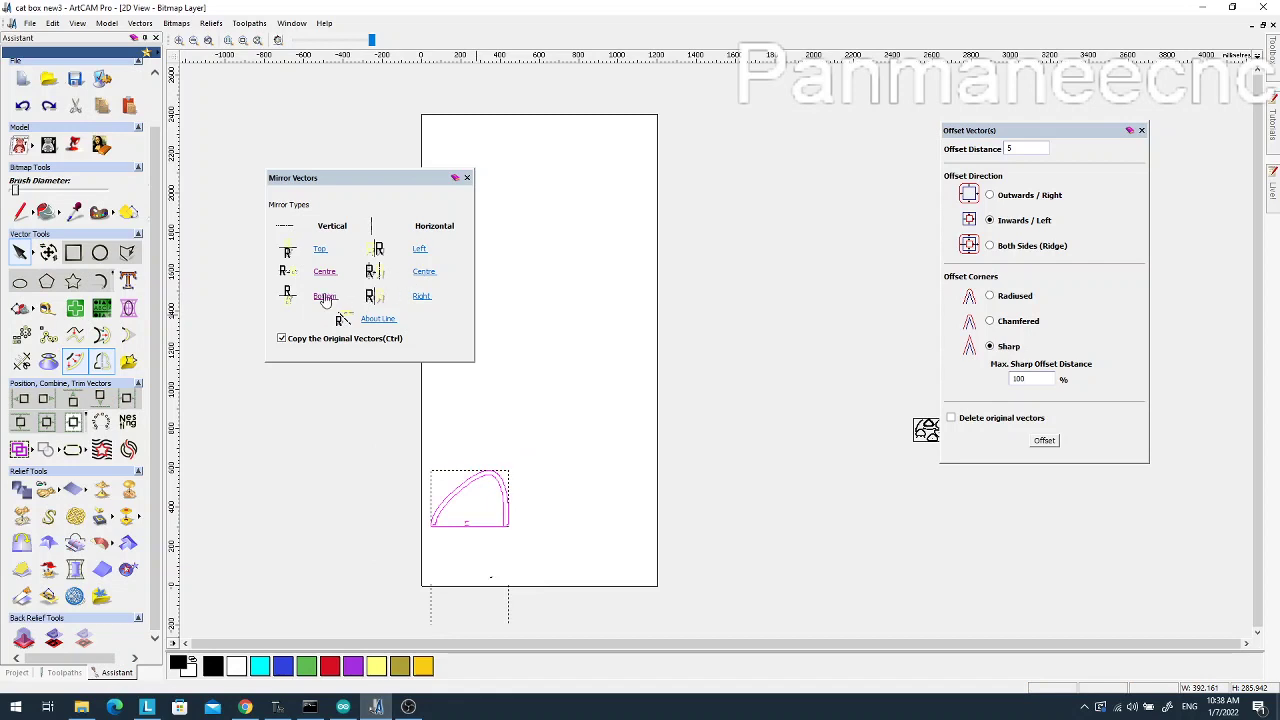
{"action": "left_click", "coordinate": [319, 251]}
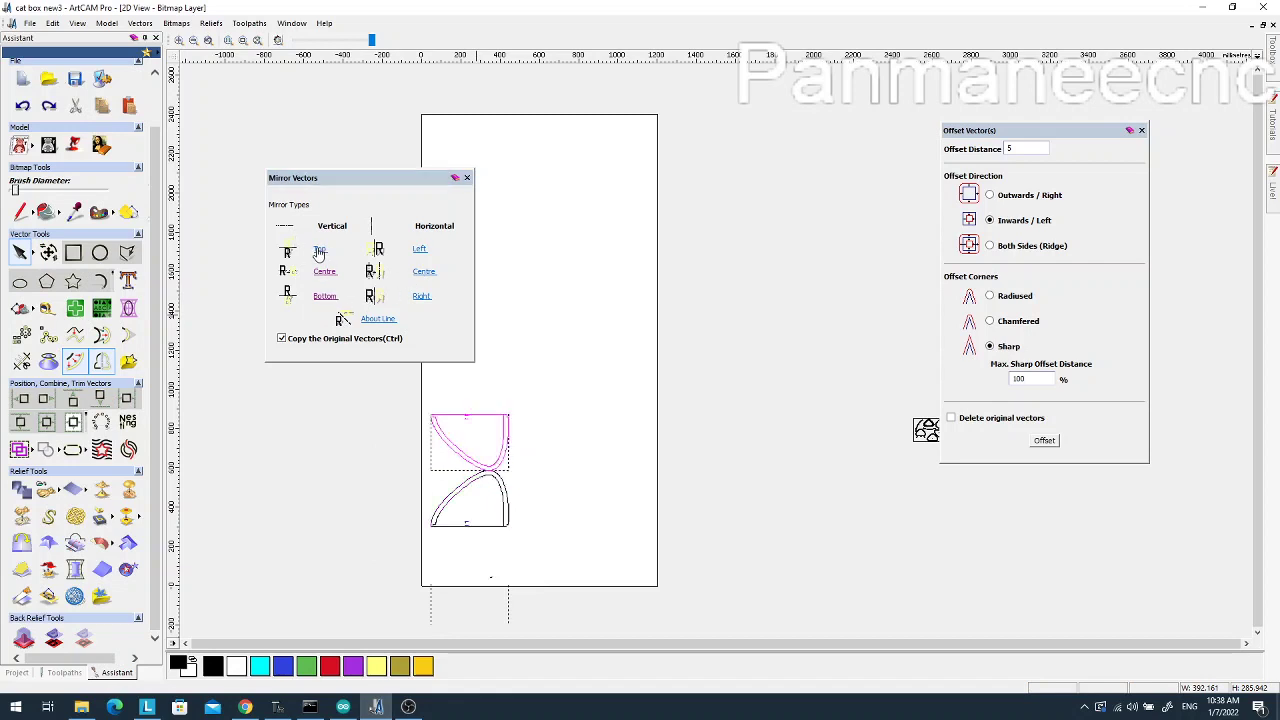
{"action": "left_click", "coordinate": [52, 23]}
{"action": "left_click", "coordinate": [75, 41]}
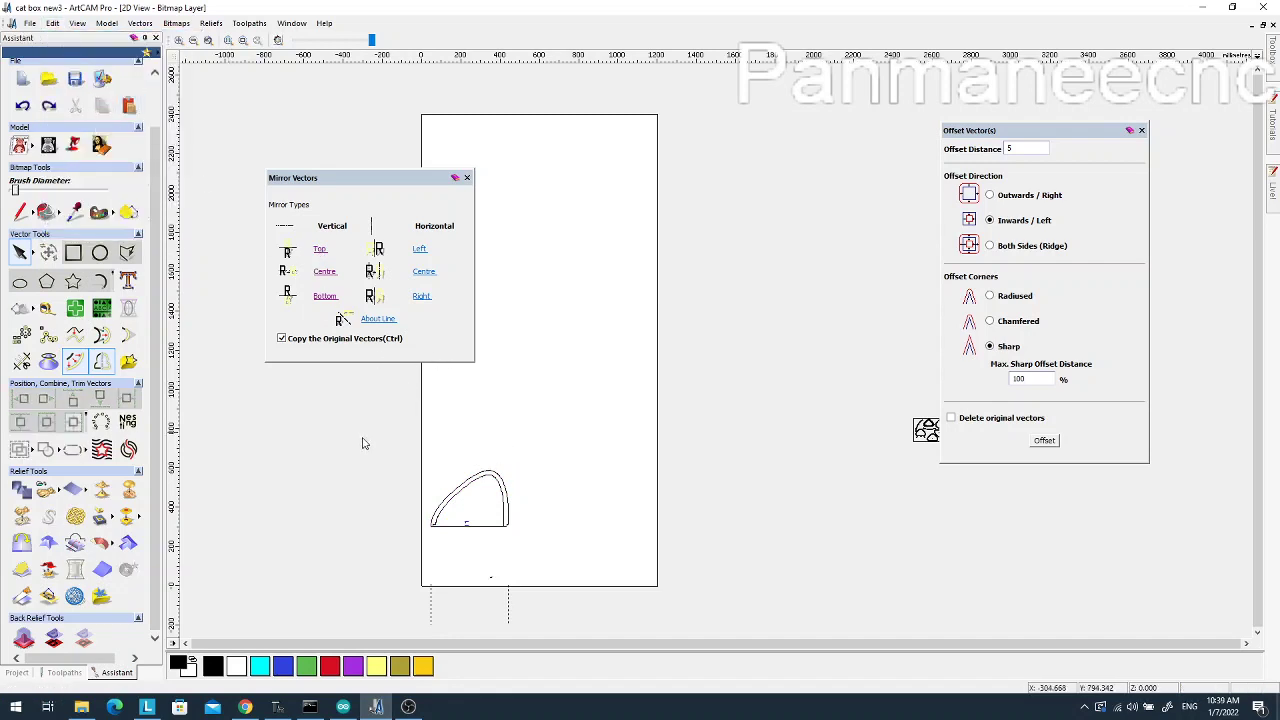
Mirror a copy of the upper-half part, without the stray vector below it, about its bottom edge
{"action": "left_click_drag", "start_coordinate": [370, 451], "coordinate": [521, 546]}
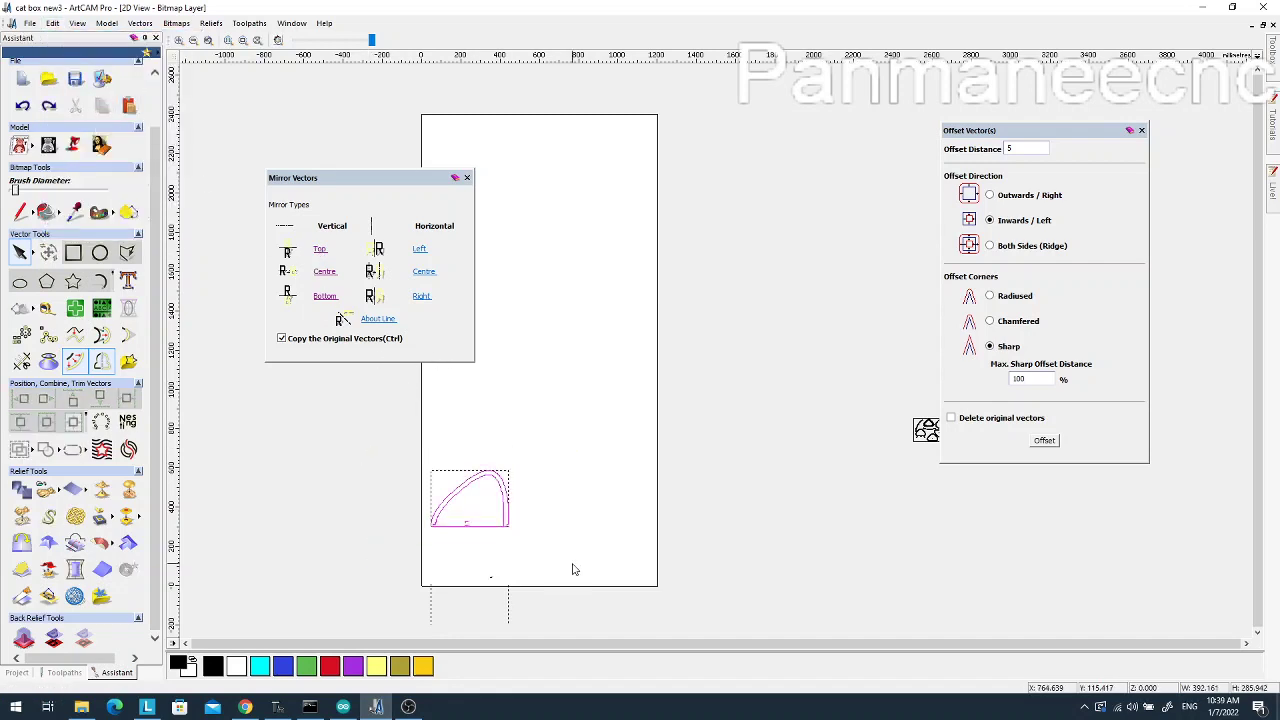
{"action": "left_click", "coordinate": [326, 297]}
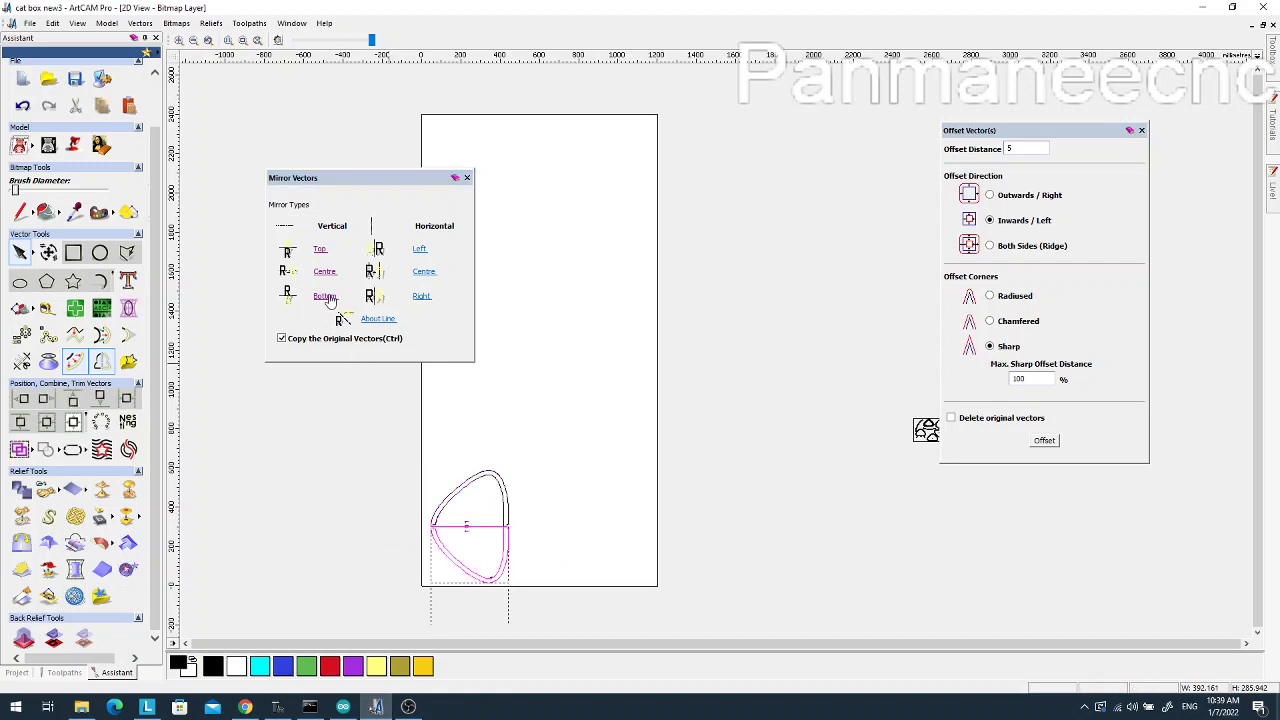
{"action": "left_click", "coordinate": [466, 178]}
{"action": "left_click", "coordinate": [549, 480]}
Delete the small stray vector near the lower tip of the mirrored half
{"action": "scroll", "coordinate": [493, 522], "scroll_direction": "up", "scroll_amount": 2}
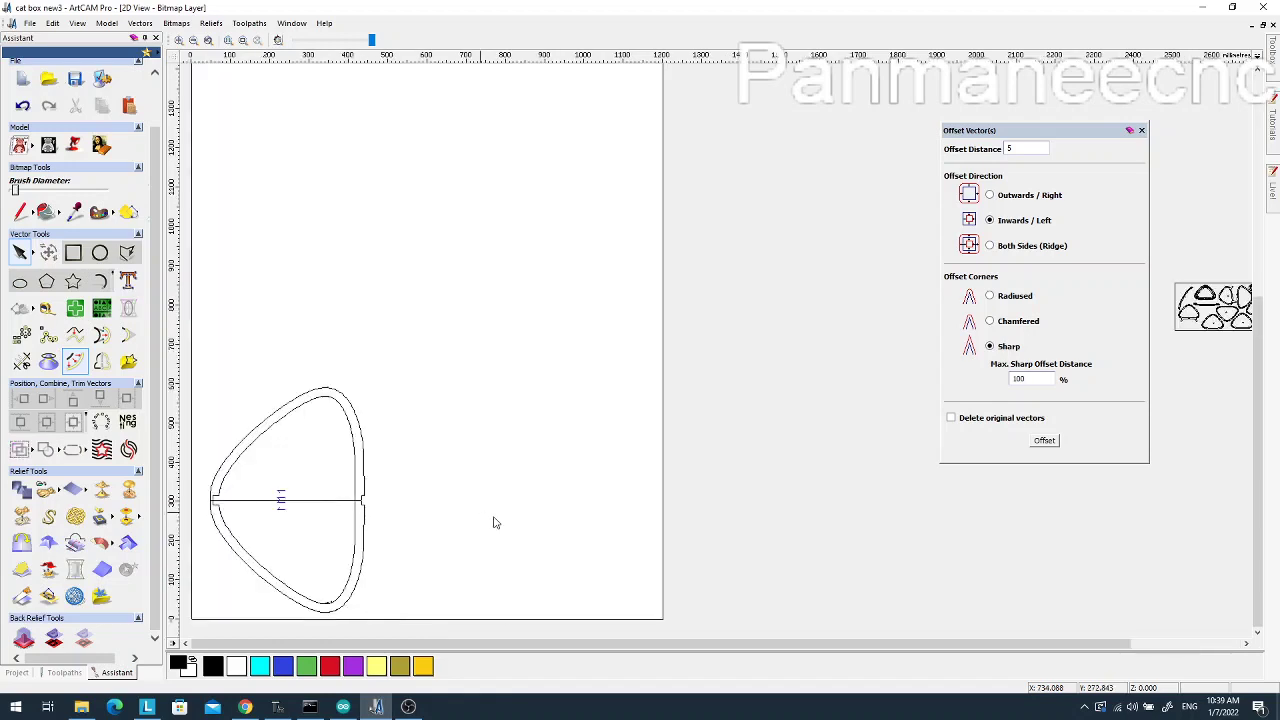
{"action": "scroll", "coordinate": [493, 522], "scroll_direction": "up", "scroll_amount": 2}
{"action": "left_click_drag", "start_coordinate": [318, 488], "coordinate": [418, 592]}
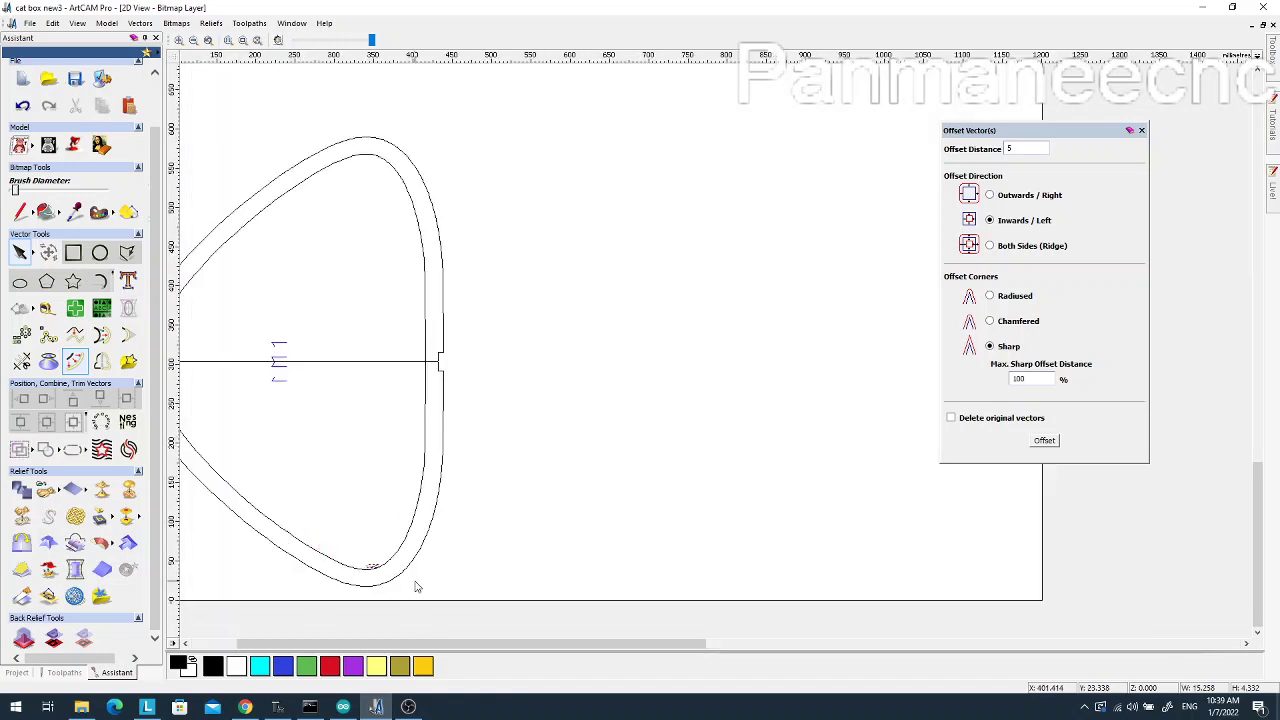
{"action": "scroll", "coordinate": [337, 443], "scroll_direction": "down", "scroll_amount": 4}
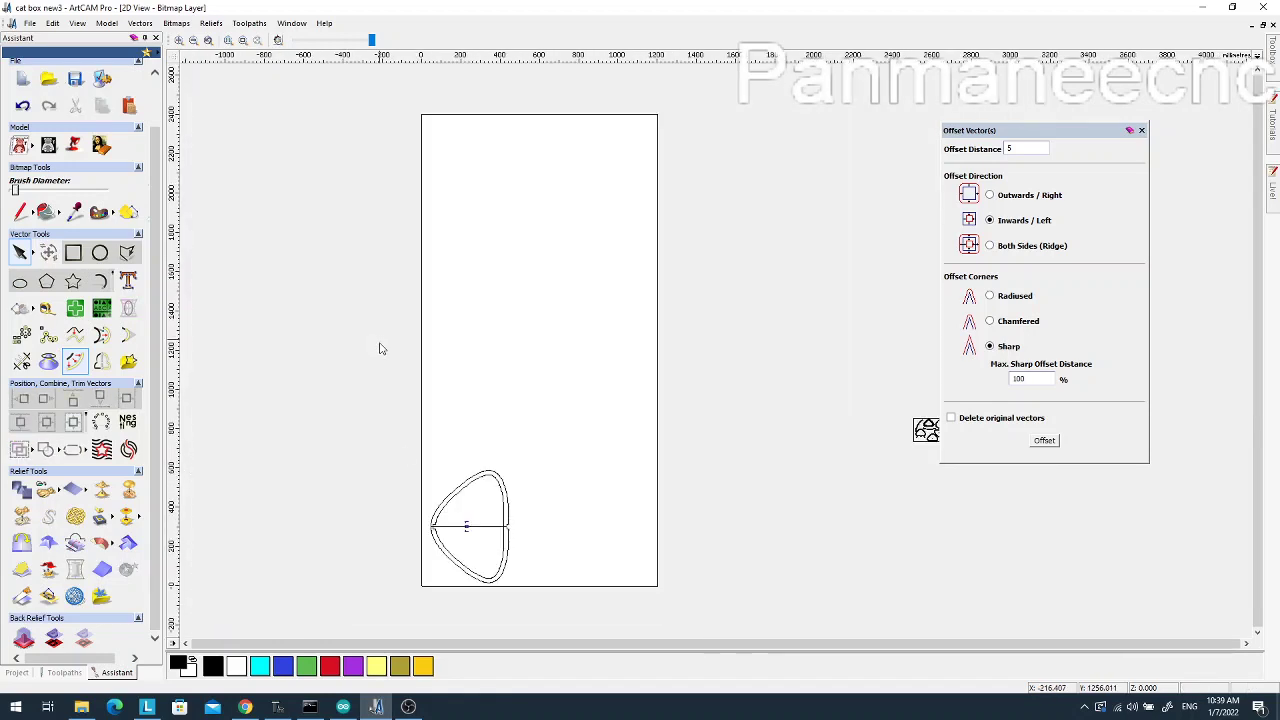
Delete the overlapping base lines between the two halves and the mirrored duplicate of the part number 11
{"action": "scroll", "coordinate": [435, 530], "scroll_direction": "up", "scroll_amount": 4}
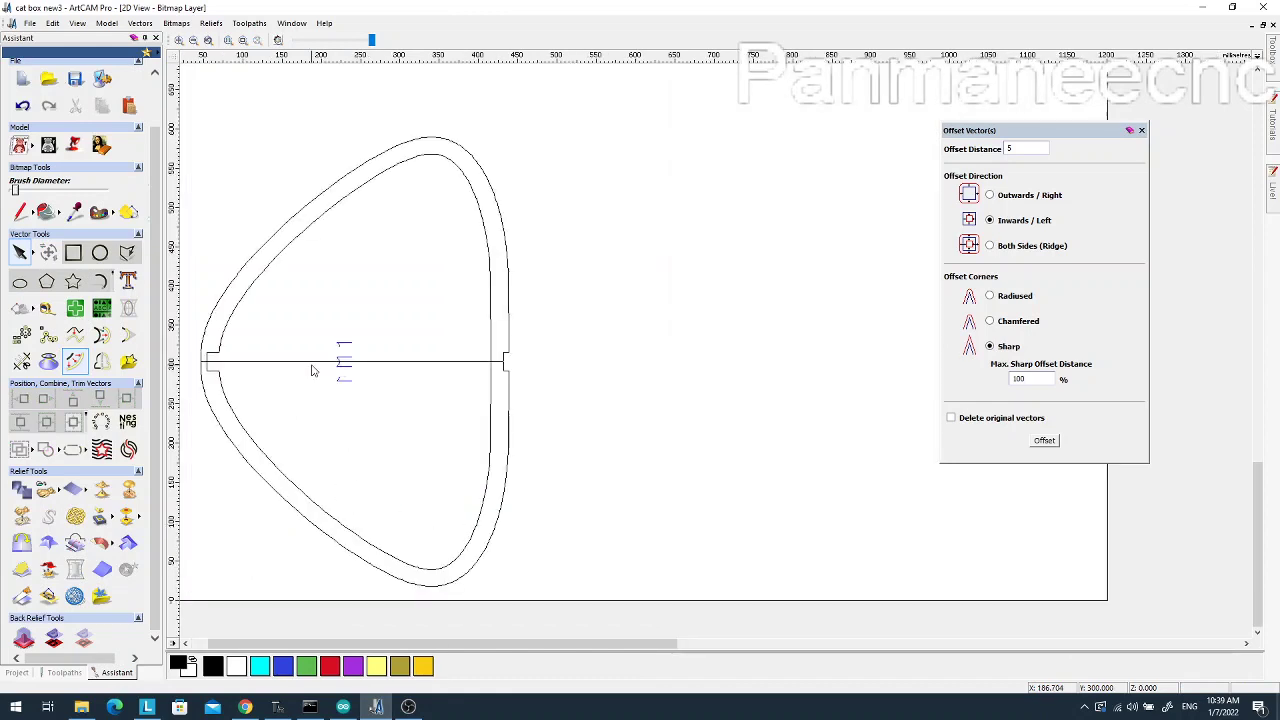
{"action": "left_click", "coordinate": [319, 361]}
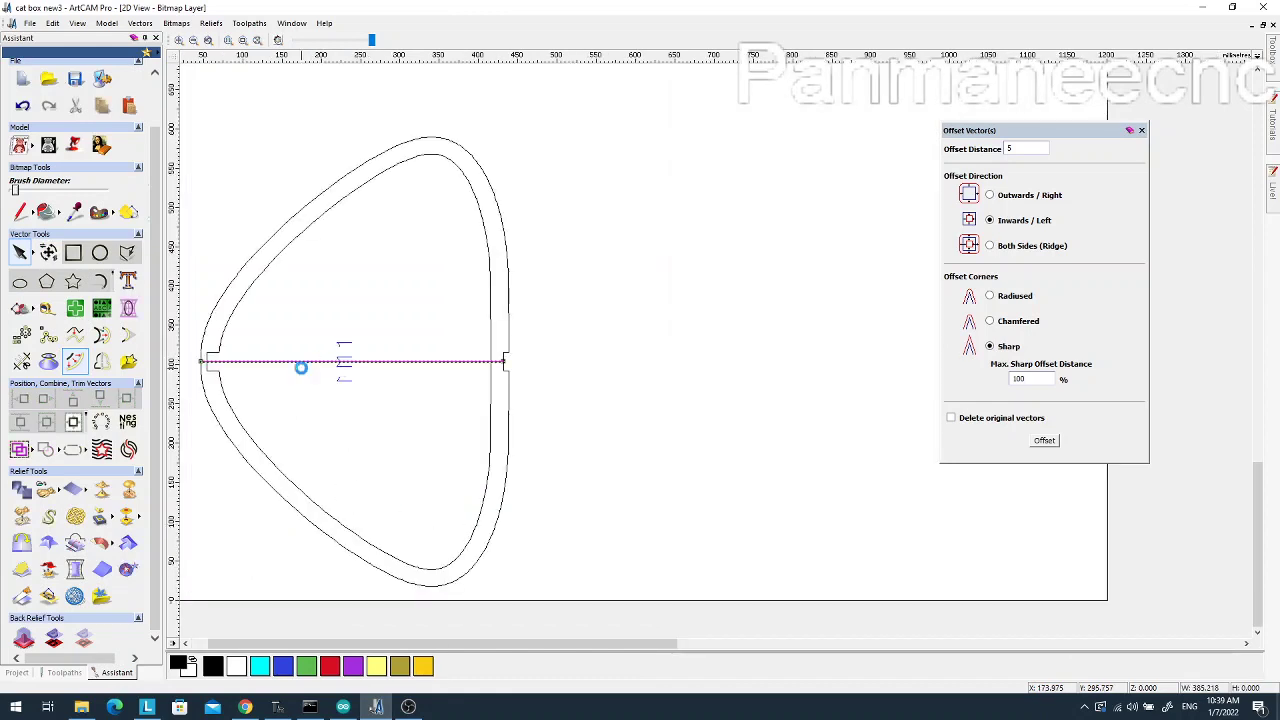
{"action": "left_click", "coordinate": [325, 362]}
{"action": "key", "text": "Delete"}
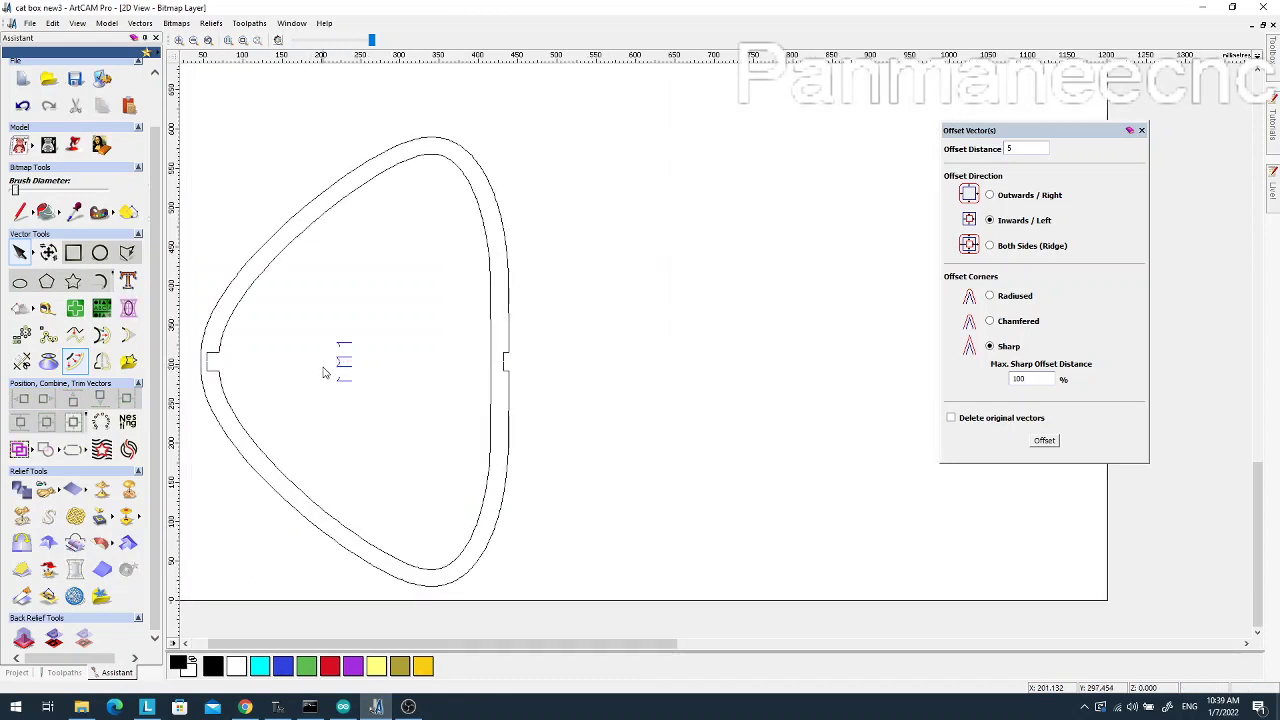
{"action": "left_click_drag", "start_coordinate": [324, 362], "coordinate": [370, 414]}
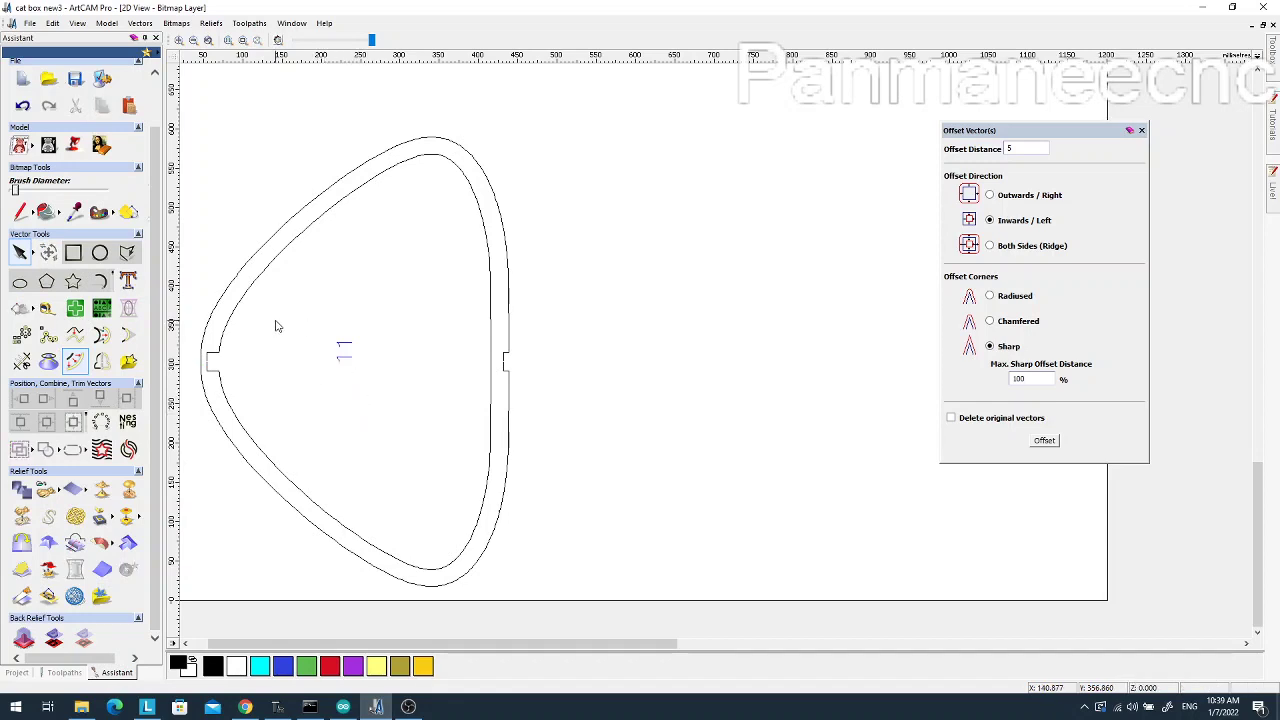
Join the two halves of the inner notched contour at their end points and close it into a single vector
{"action": "scroll", "coordinate": [224, 349], "scroll_direction": "up", "scroll_amount": 3}
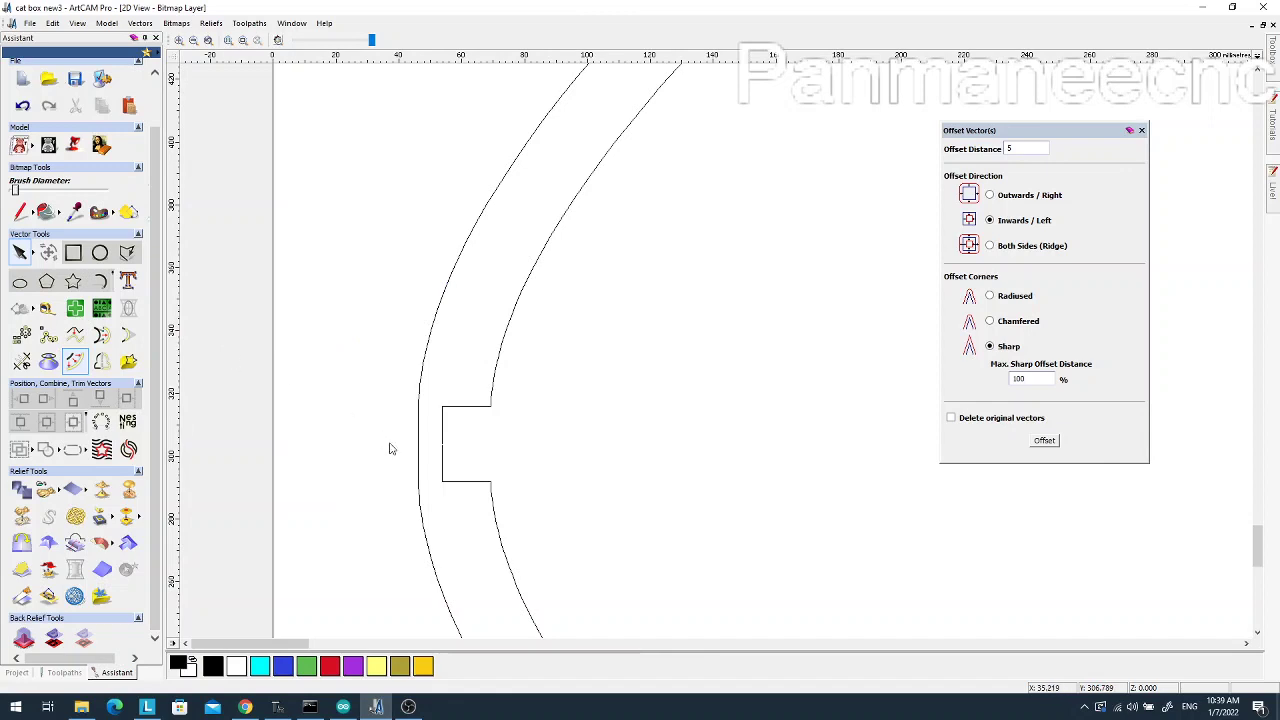
{"action": "scroll", "coordinate": [455, 474], "scroll_direction": "up", "scroll_amount": 2}
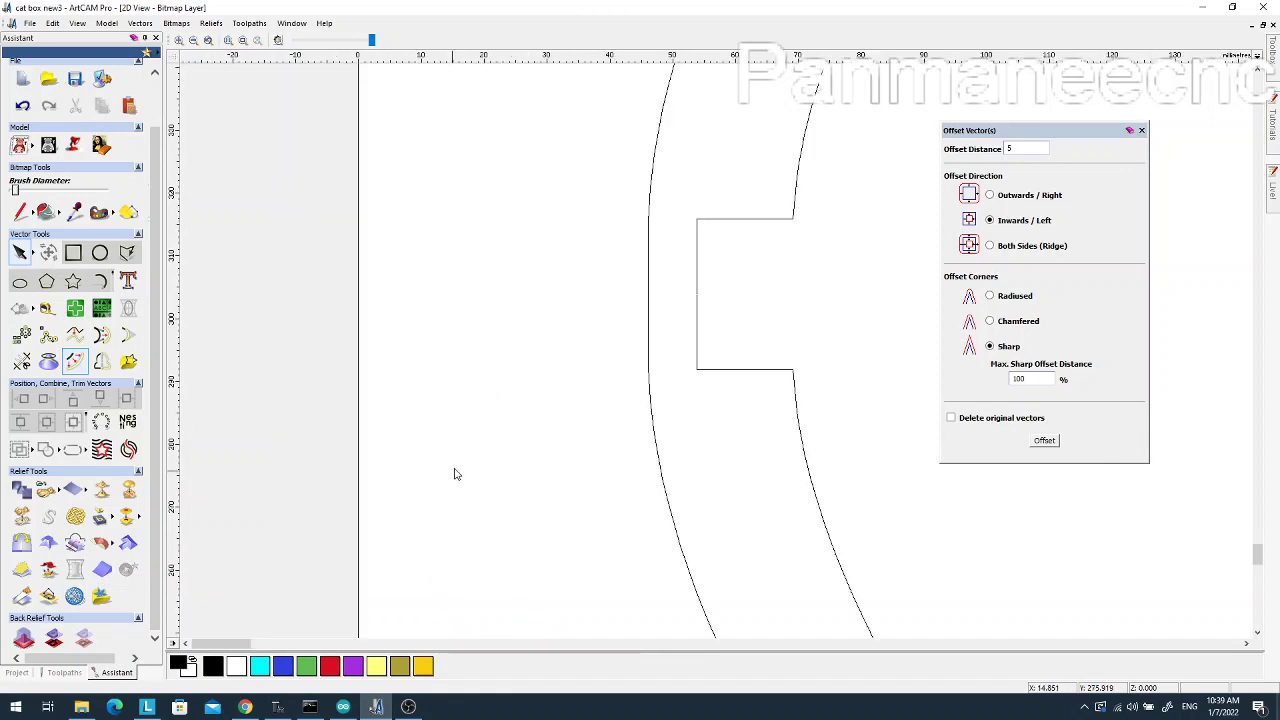
{"action": "left_click", "coordinate": [697, 325]}
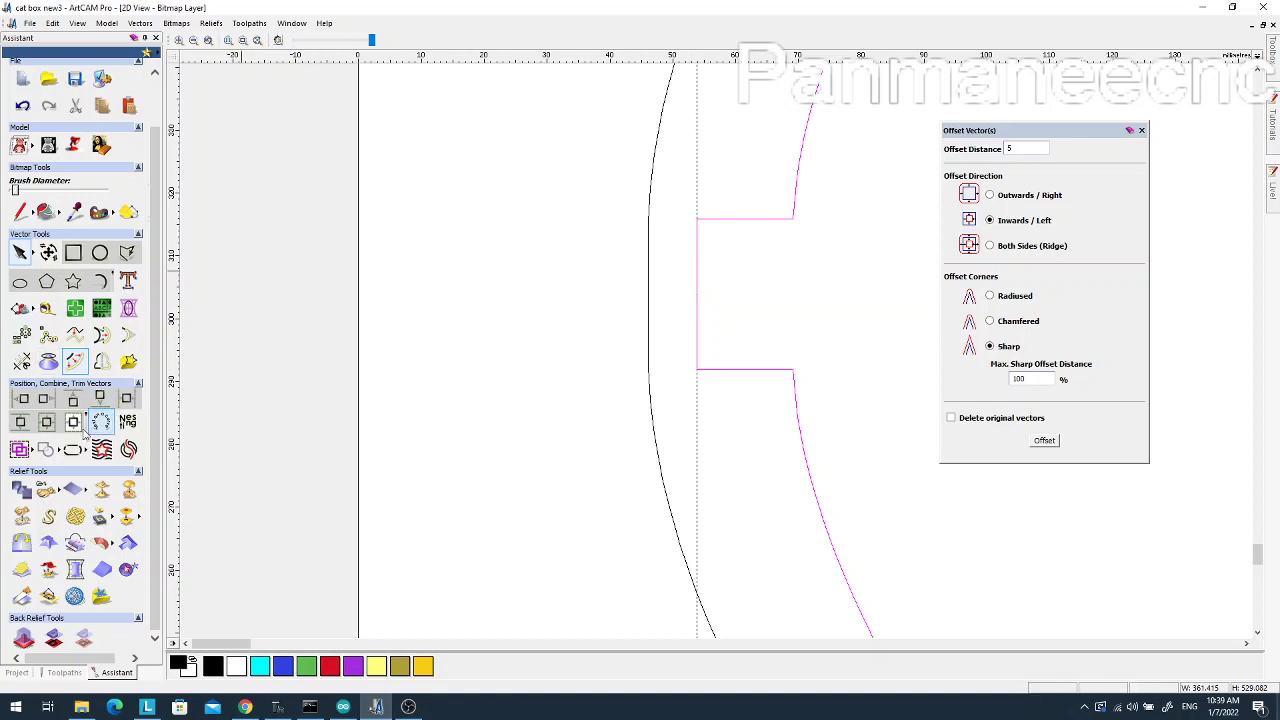
{"action": "left_click", "coordinate": [86, 450]}
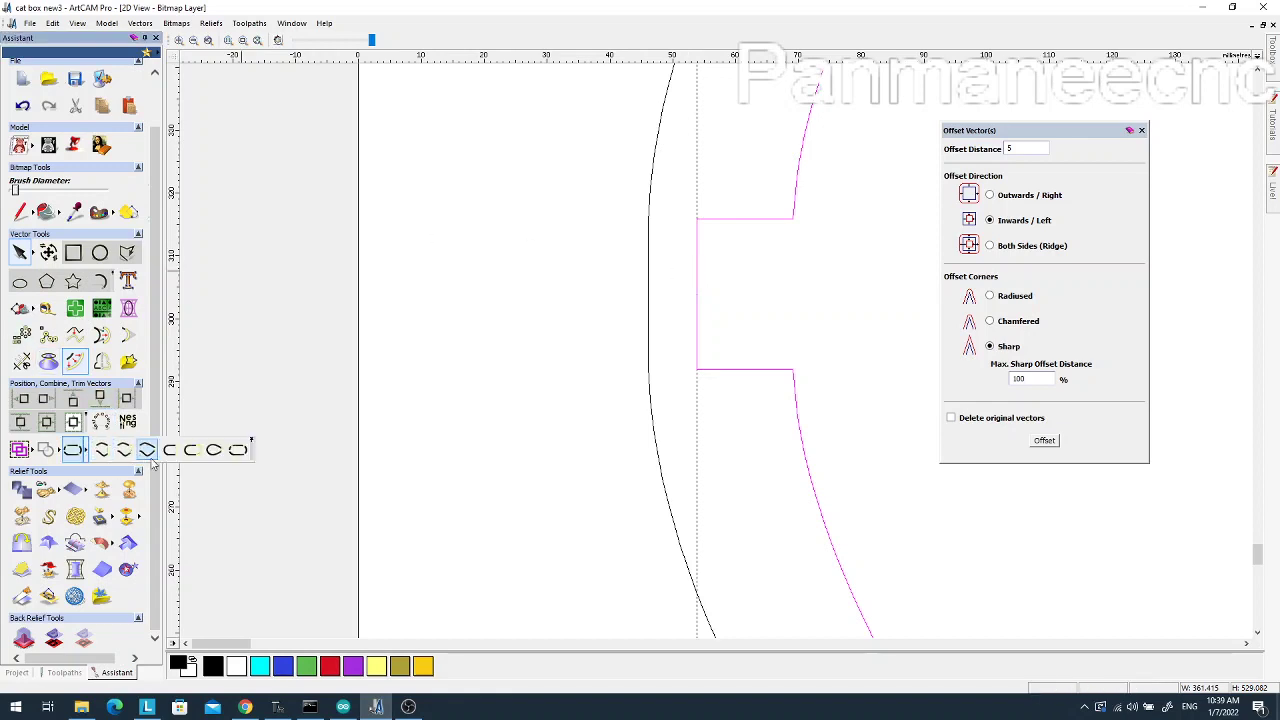
{"action": "left_click", "coordinate": [147, 450]}
{"action": "scroll", "coordinate": [409, 477], "scroll_direction": "down", "scroll_amount": 5}
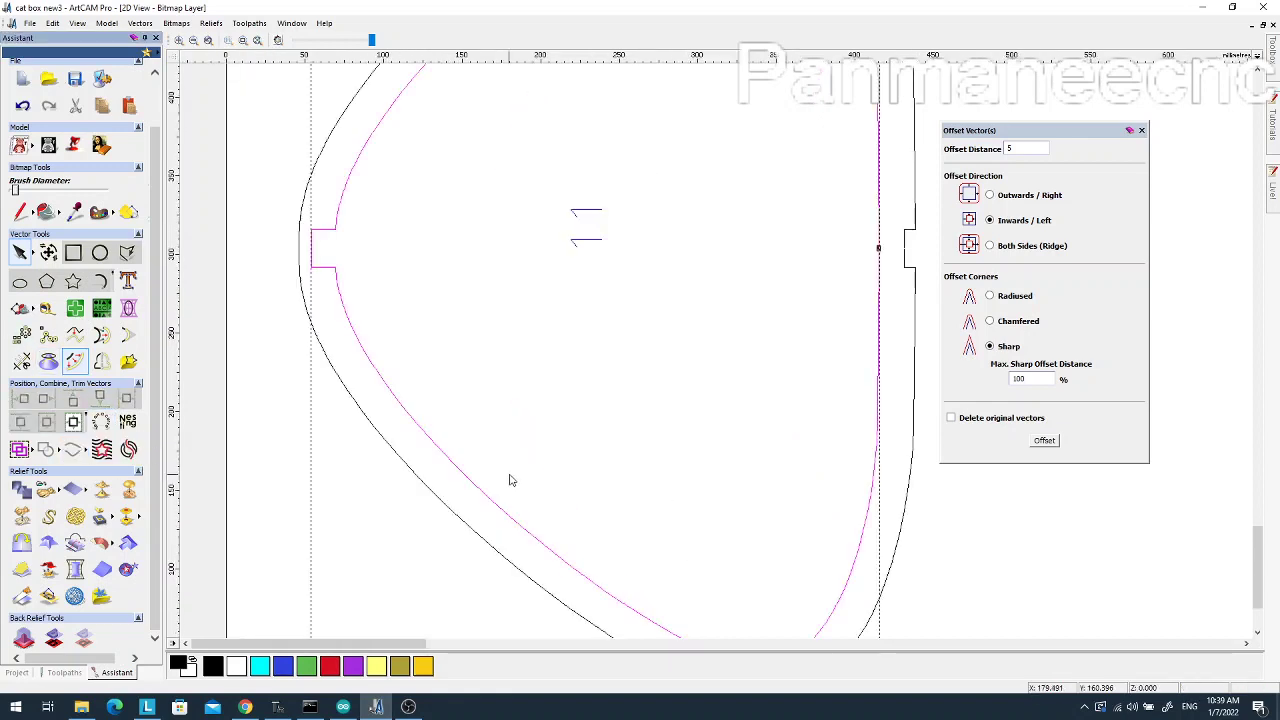
{"action": "scroll", "coordinate": [489, 471], "scroll_direction": "up", "scroll_amount": 2}
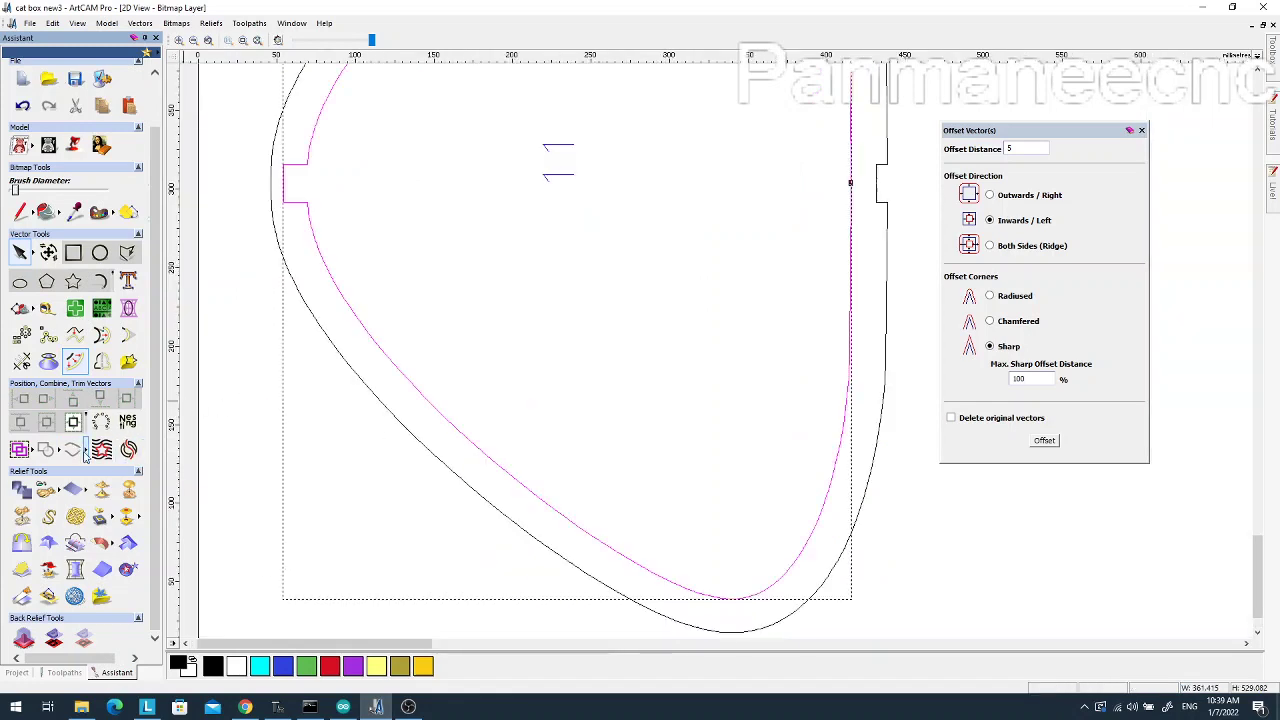
{"action": "left_click", "coordinate": [87, 451]}
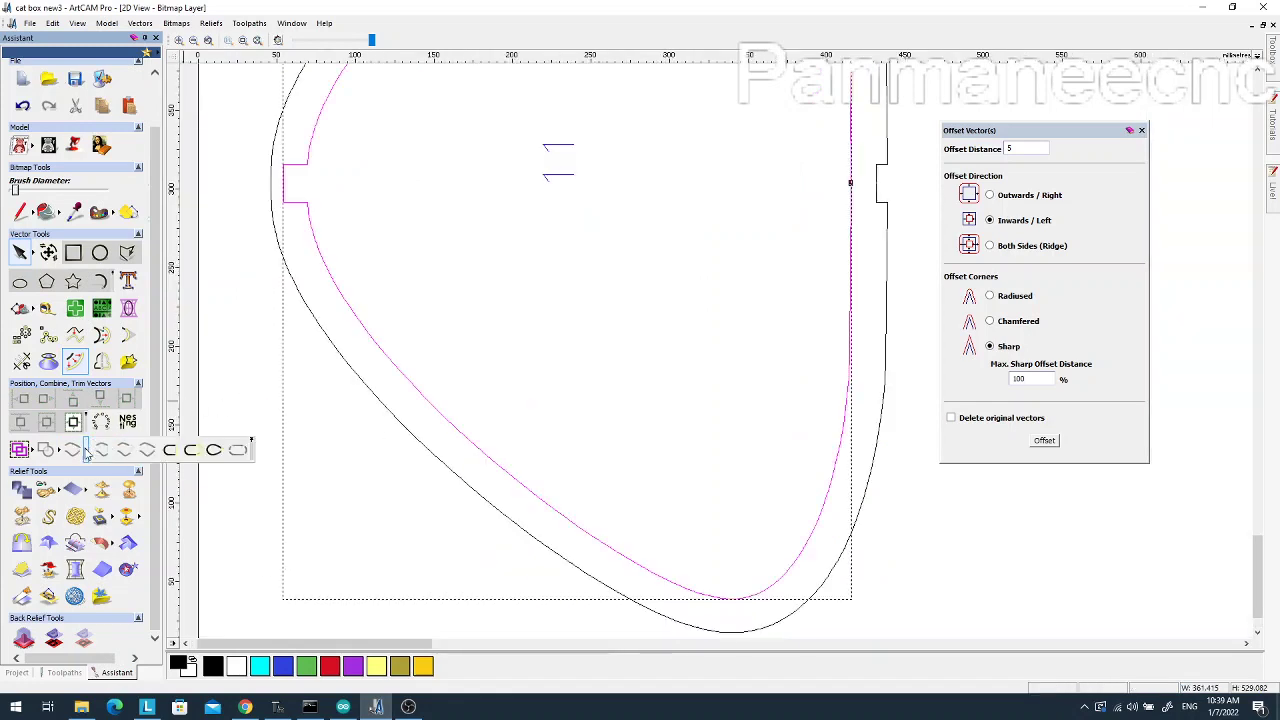
{"action": "left_click", "coordinate": [215, 452]}
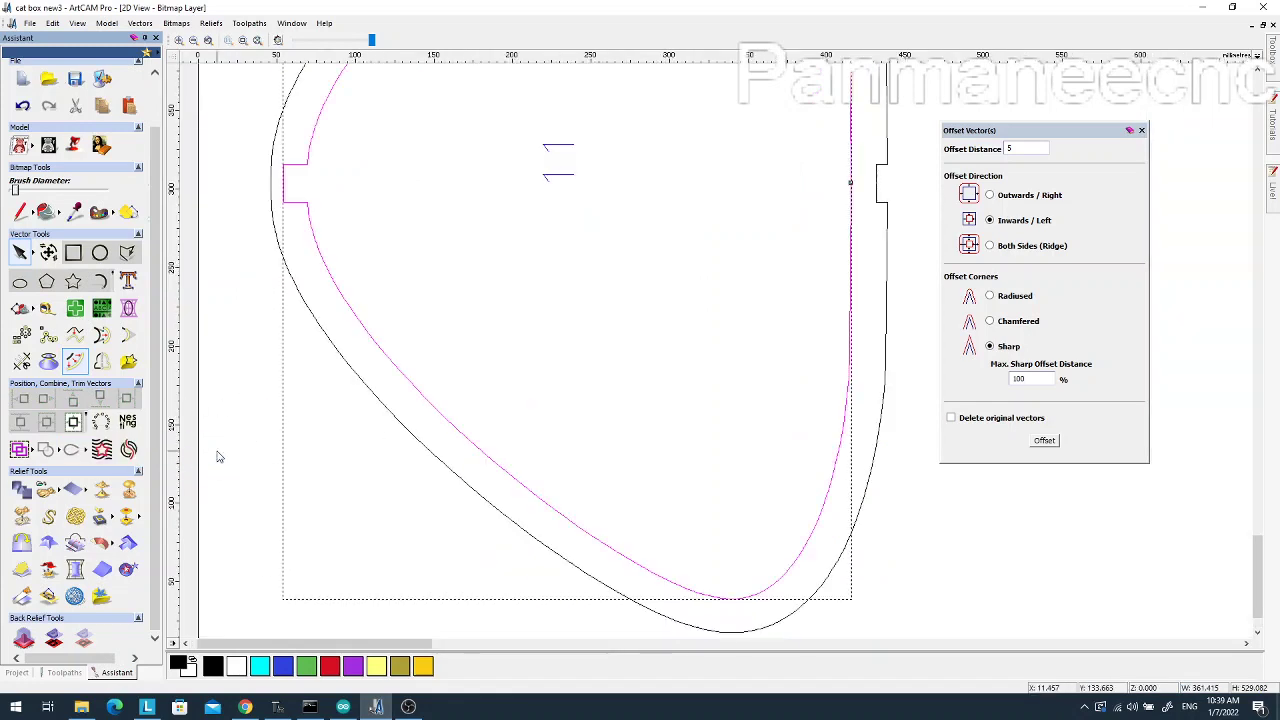
Join the upper and lower halves of the outer contour at their coincident nodes with a tolerance of 0.01
{"action": "left_click", "coordinate": [365, 385]}
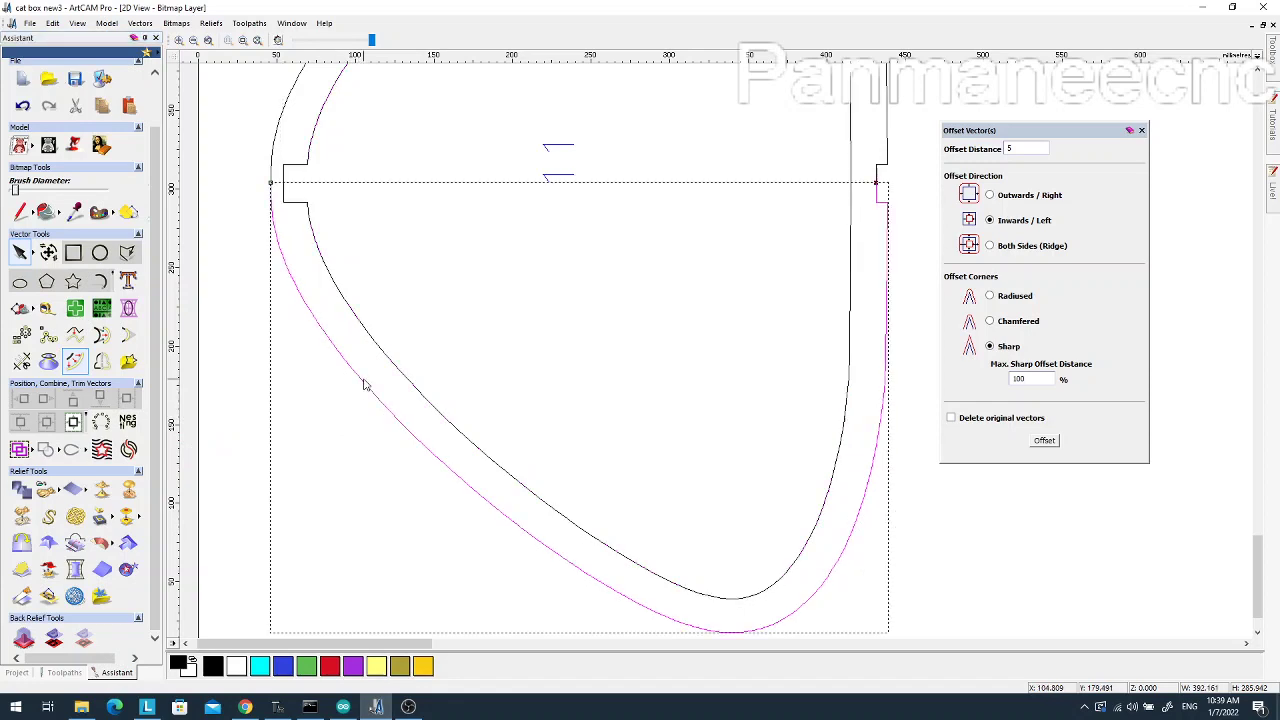
{"action": "left_click", "coordinate": [277, 145], "text": "shift"}
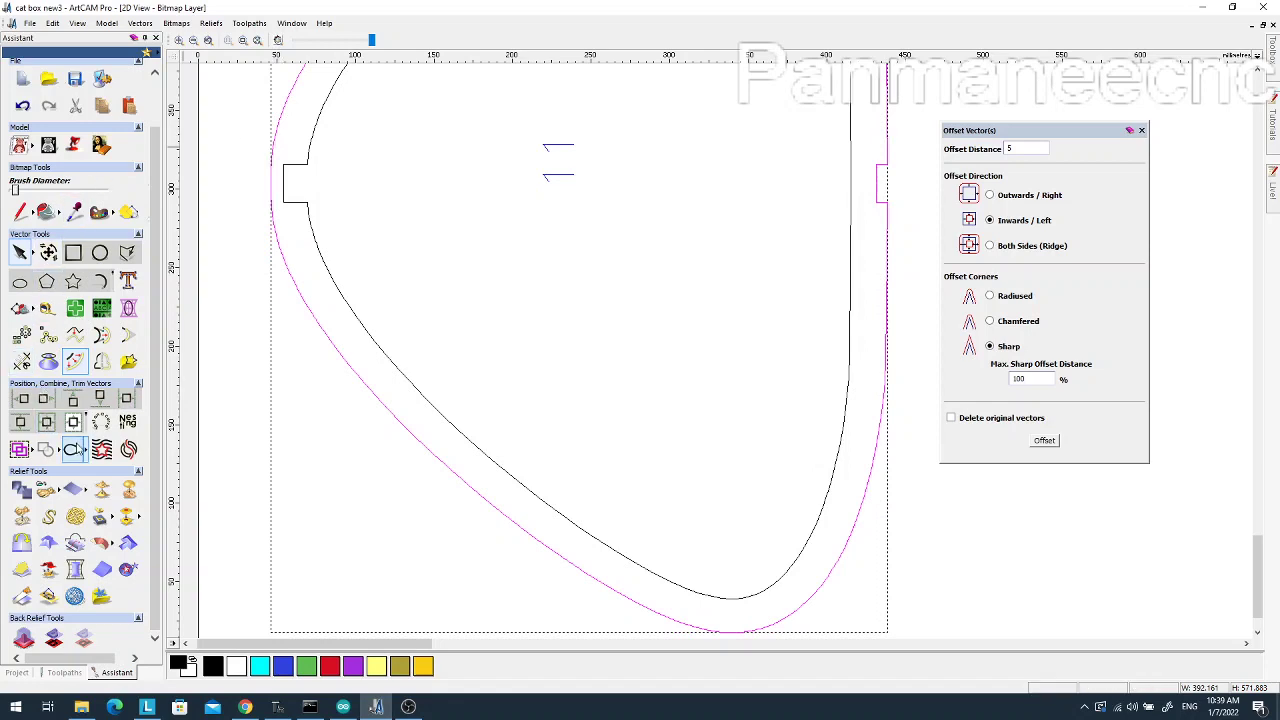
{"action": "left_click", "coordinate": [92, 452]}
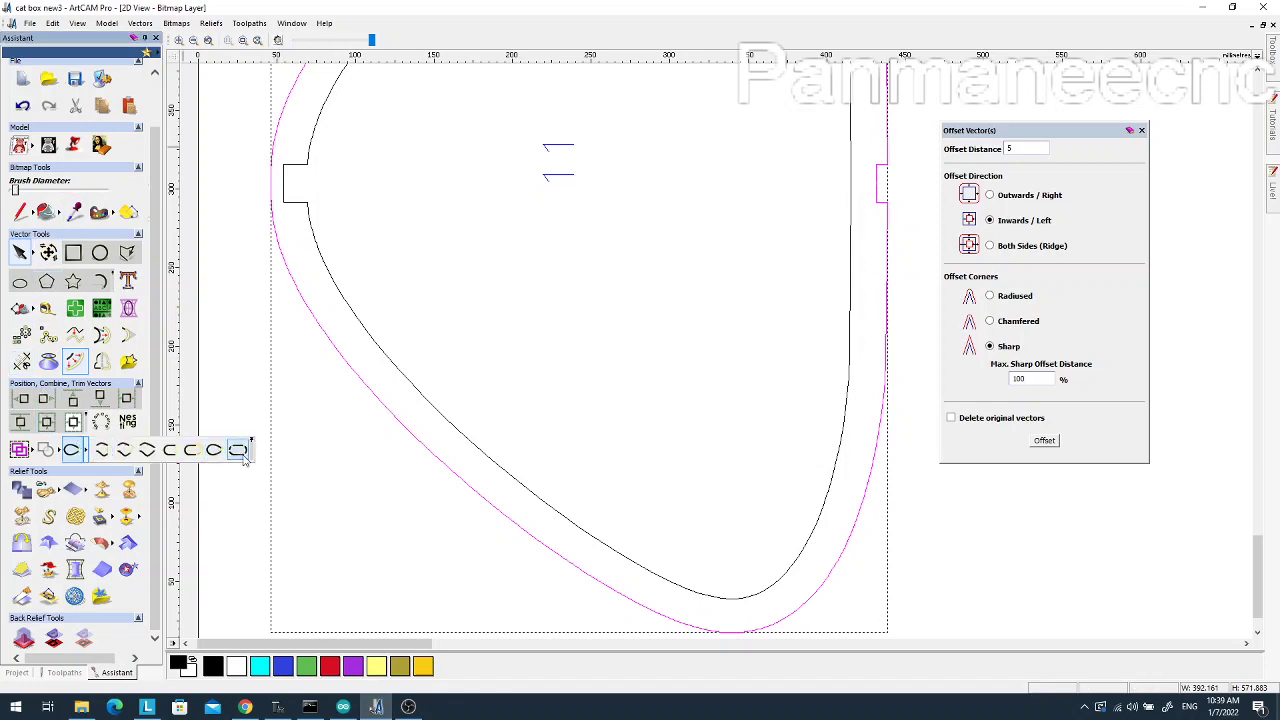
{"action": "left_click", "coordinate": [244, 452]}
{"action": "left_click", "coordinate": [72, 449]}
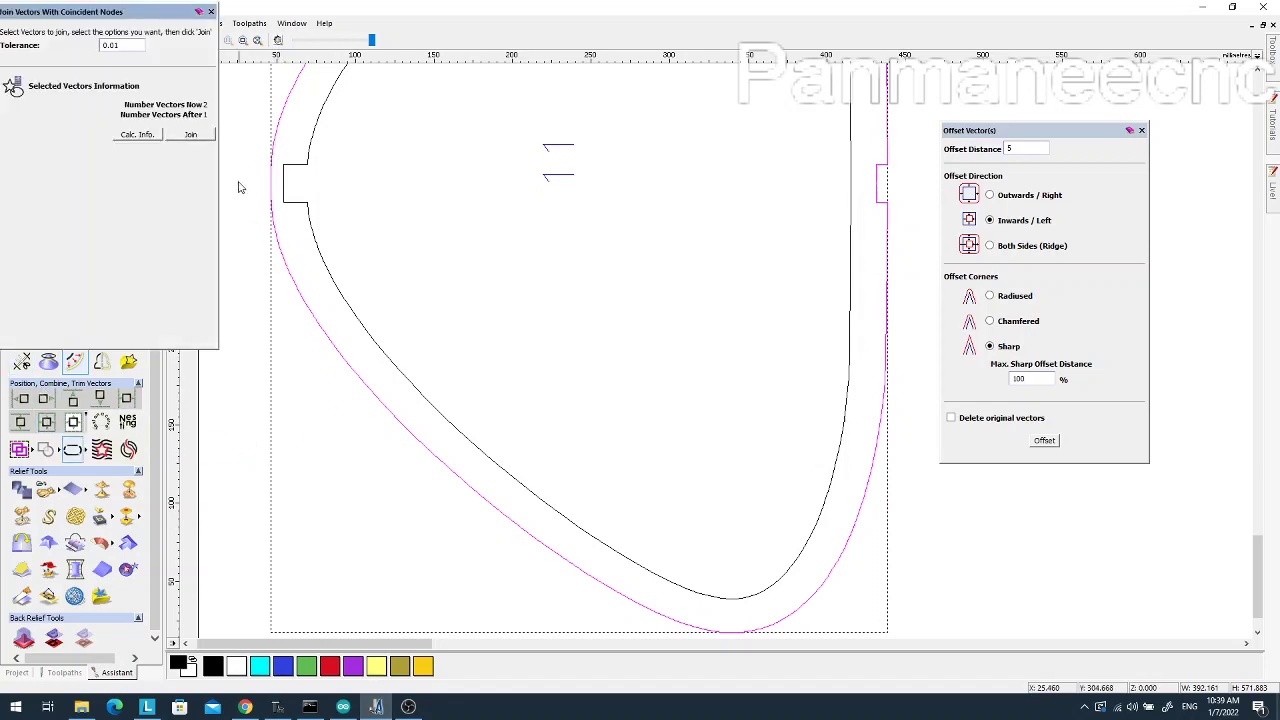
{"action": "left_click", "coordinate": [192, 135]}
{"action": "left_click", "coordinate": [211, 11]}
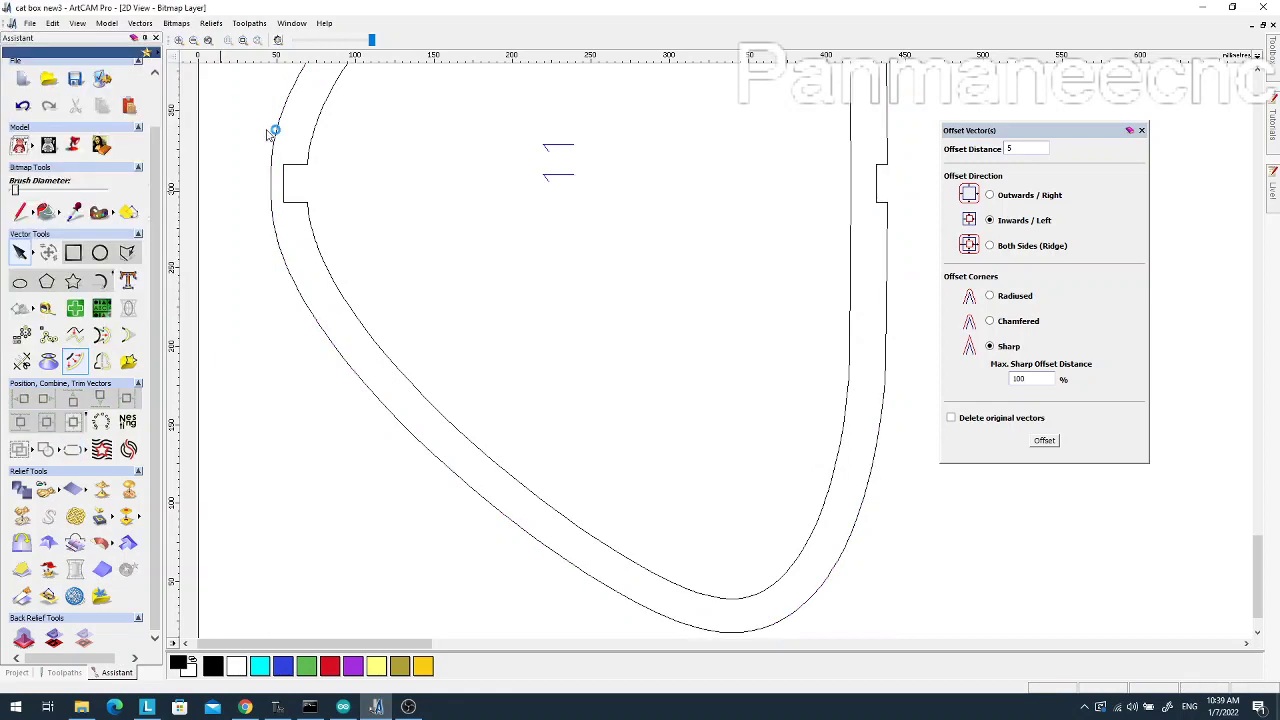
{"action": "left_click", "coordinate": [271, 202]}
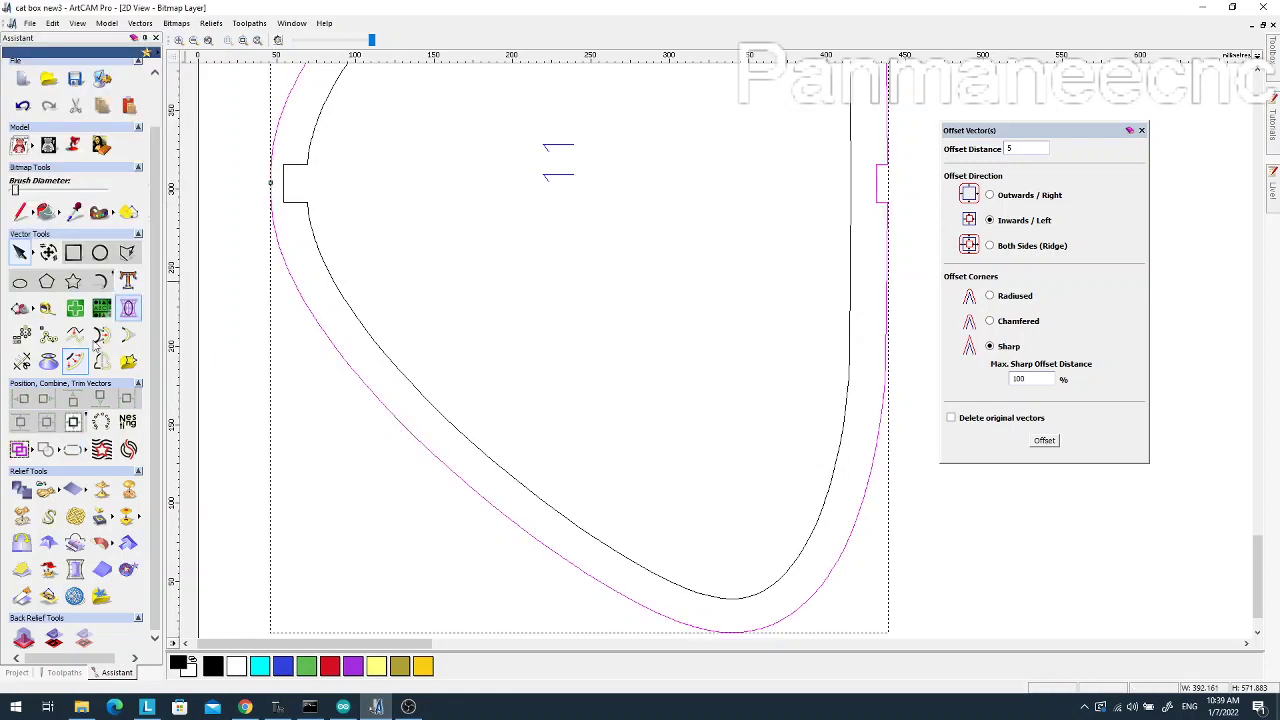
Close the vector offset settings and clear the selection of the outer contour
{"action": "scroll", "coordinate": [420, 440], "scroll_direction": "down", "scroll_amount": 2}
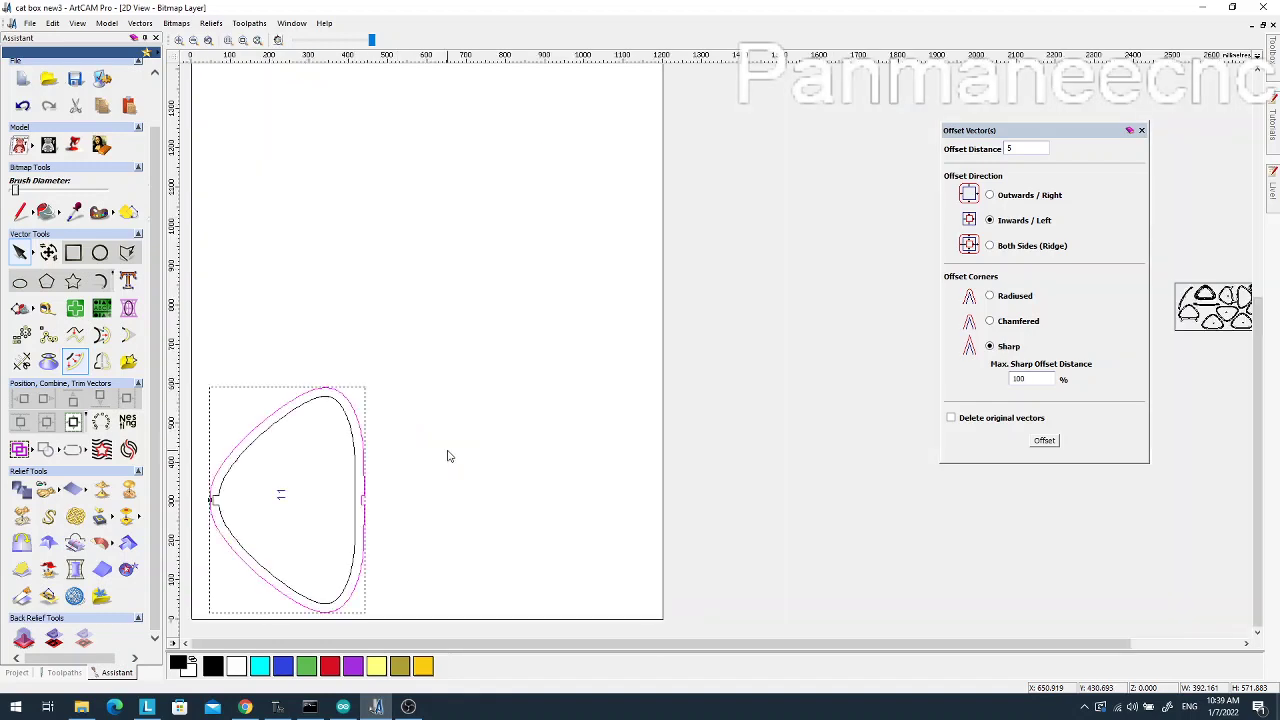
{"action": "scroll", "coordinate": [660, 325], "scroll_direction": "down", "scroll_amount": 2}
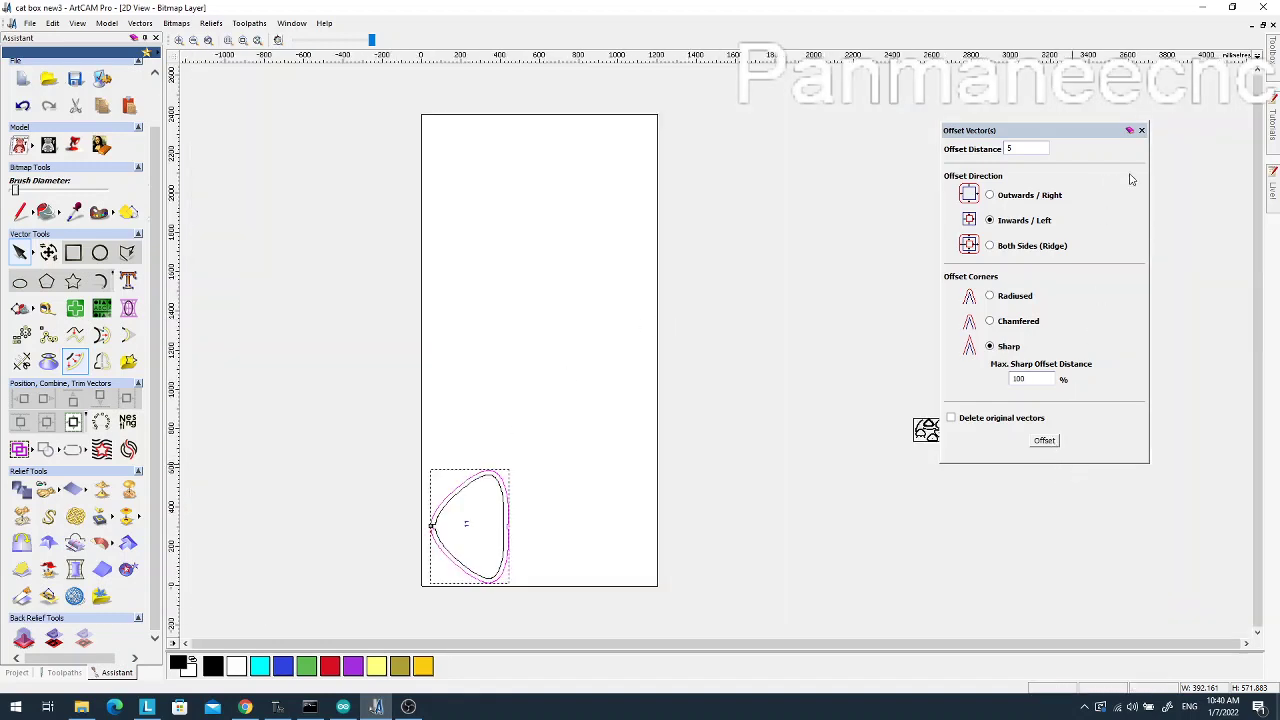
{"action": "left_click", "coordinate": [1142, 131]}
{"action": "left_click", "coordinate": [454, 389]}
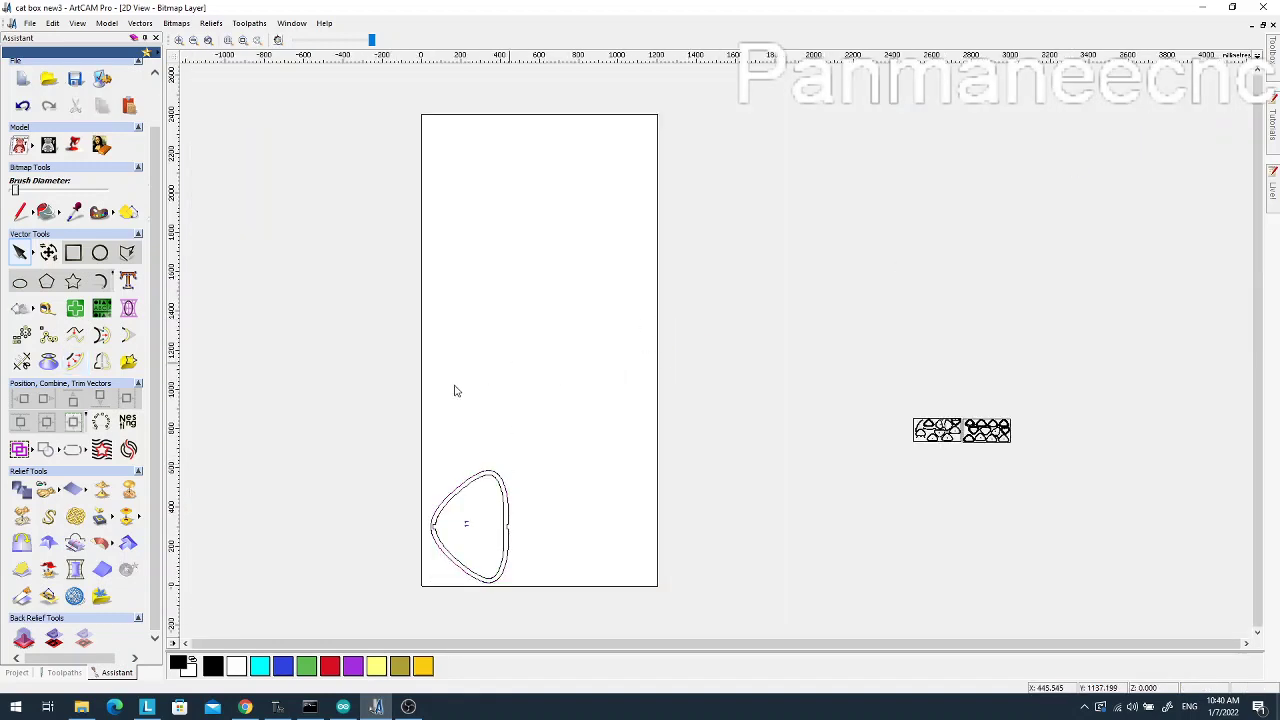
Save the model on the Desktop under the new name "cat box new3_fix"
{"action": "left_click", "coordinate": [31, 23]}
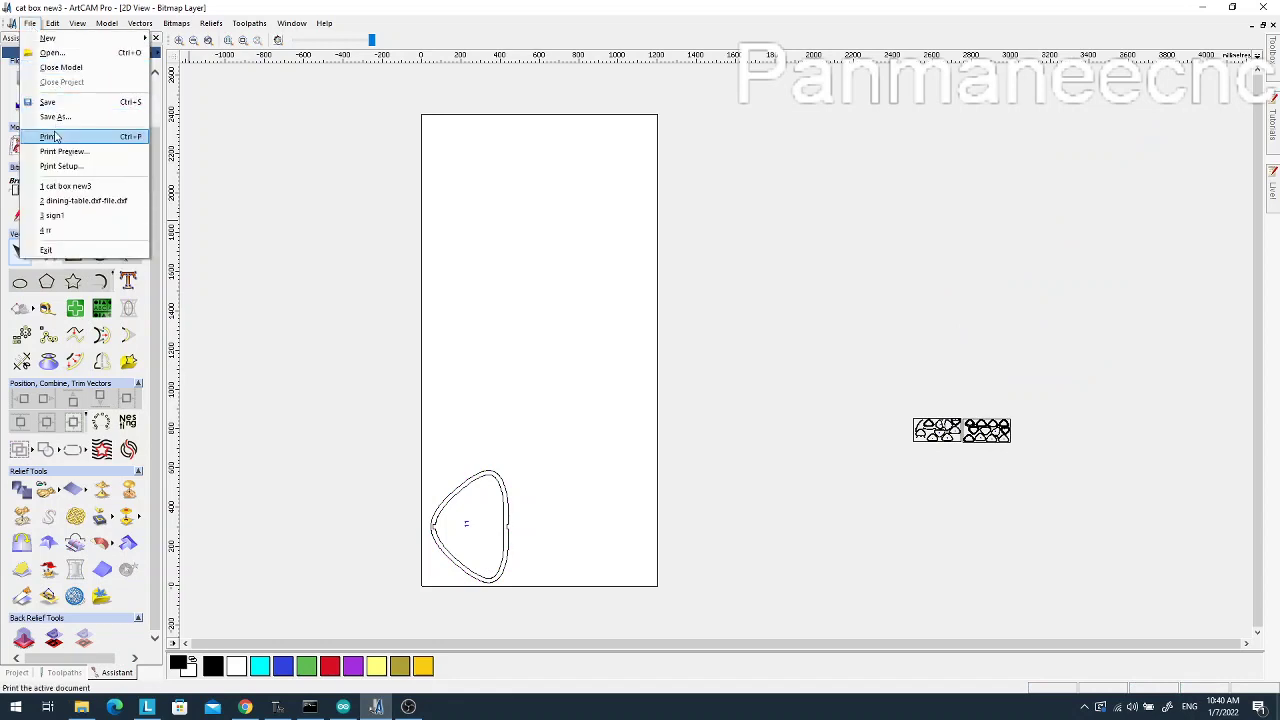
{"action": "left_click", "coordinate": [45, 116]}
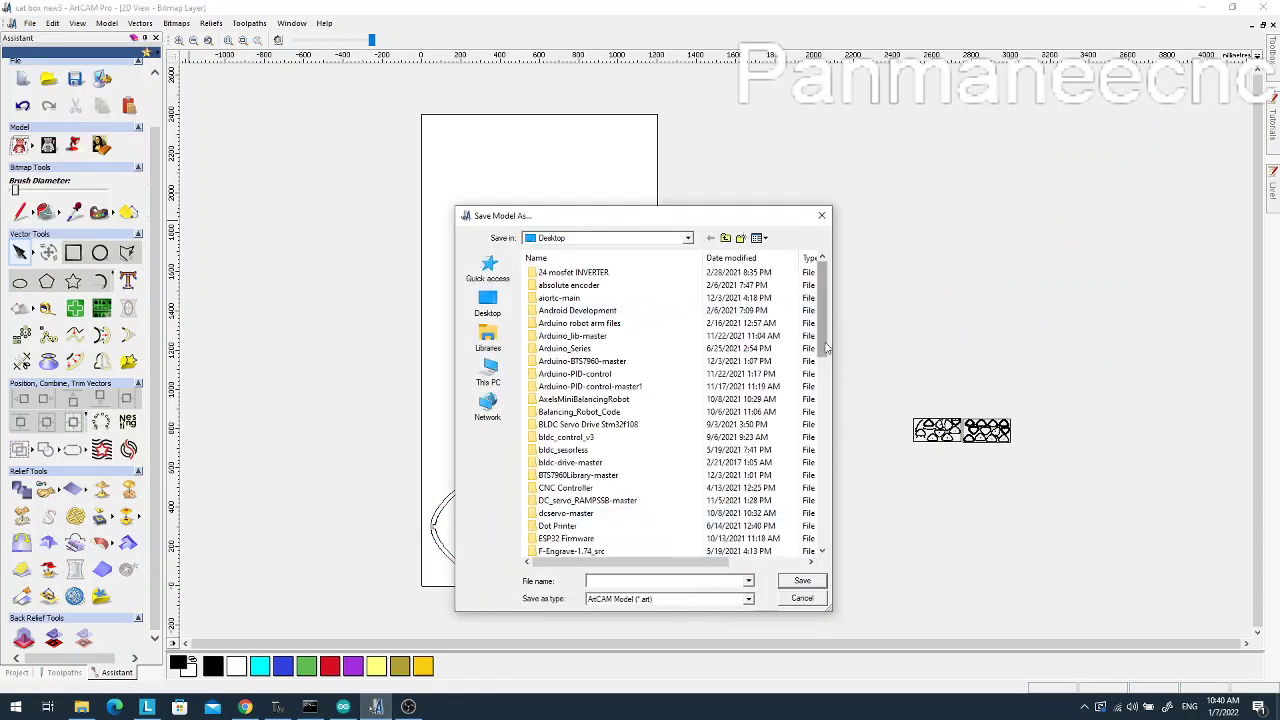
{"action": "left_click_drag", "start_coordinate": [821, 360], "coordinate": [818, 480]}
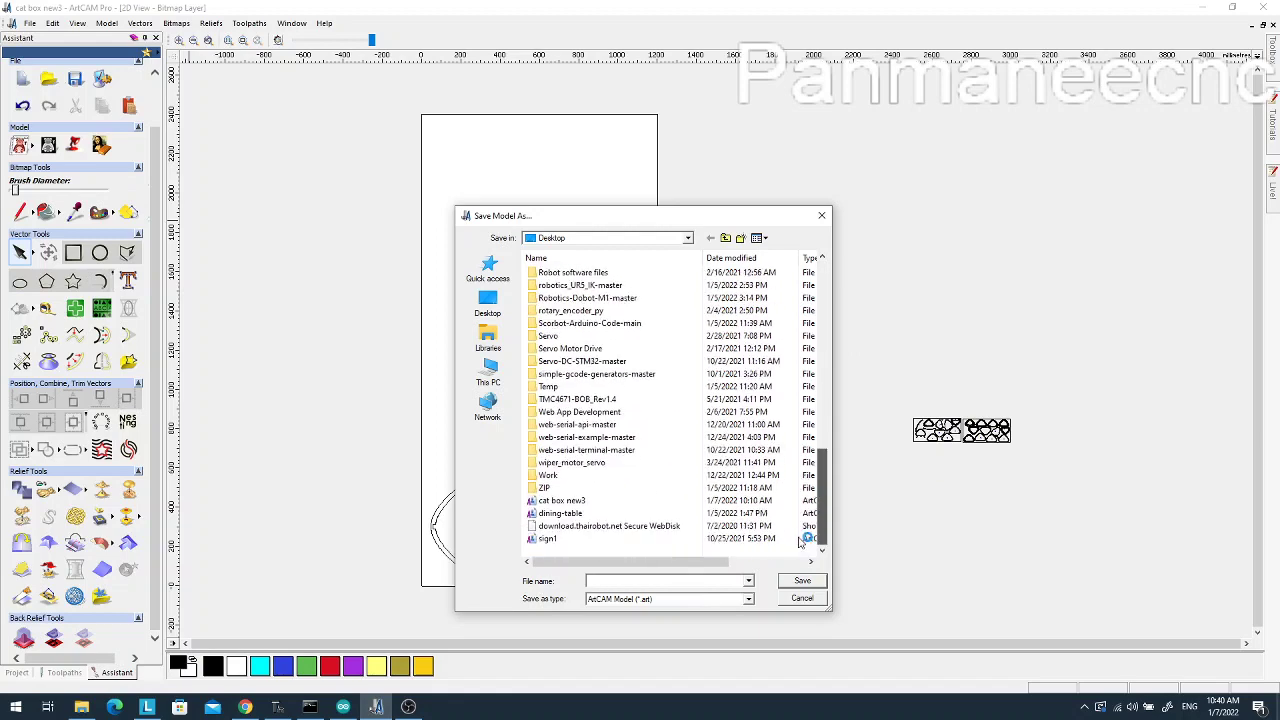
{"action": "left_click", "coordinate": [577, 502]}
{"action": "left_click", "coordinate": [668, 586]}
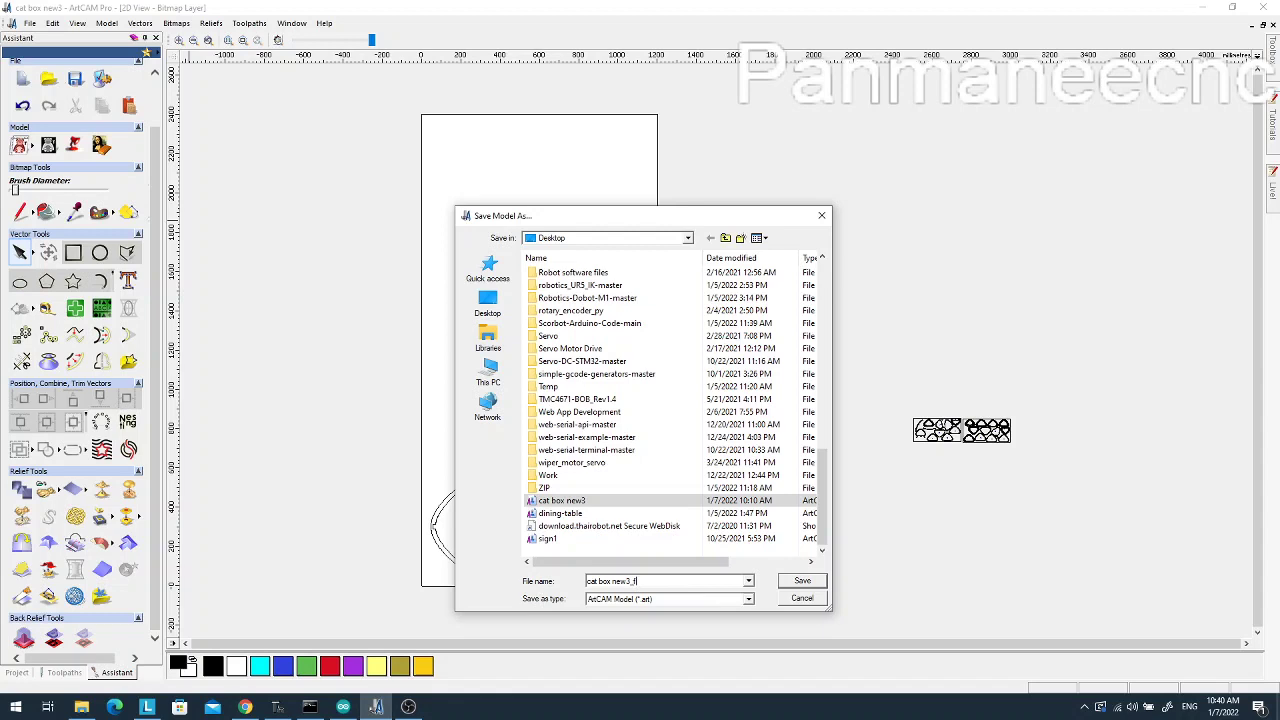
{"action": "left_click", "coordinate": [803, 582]}
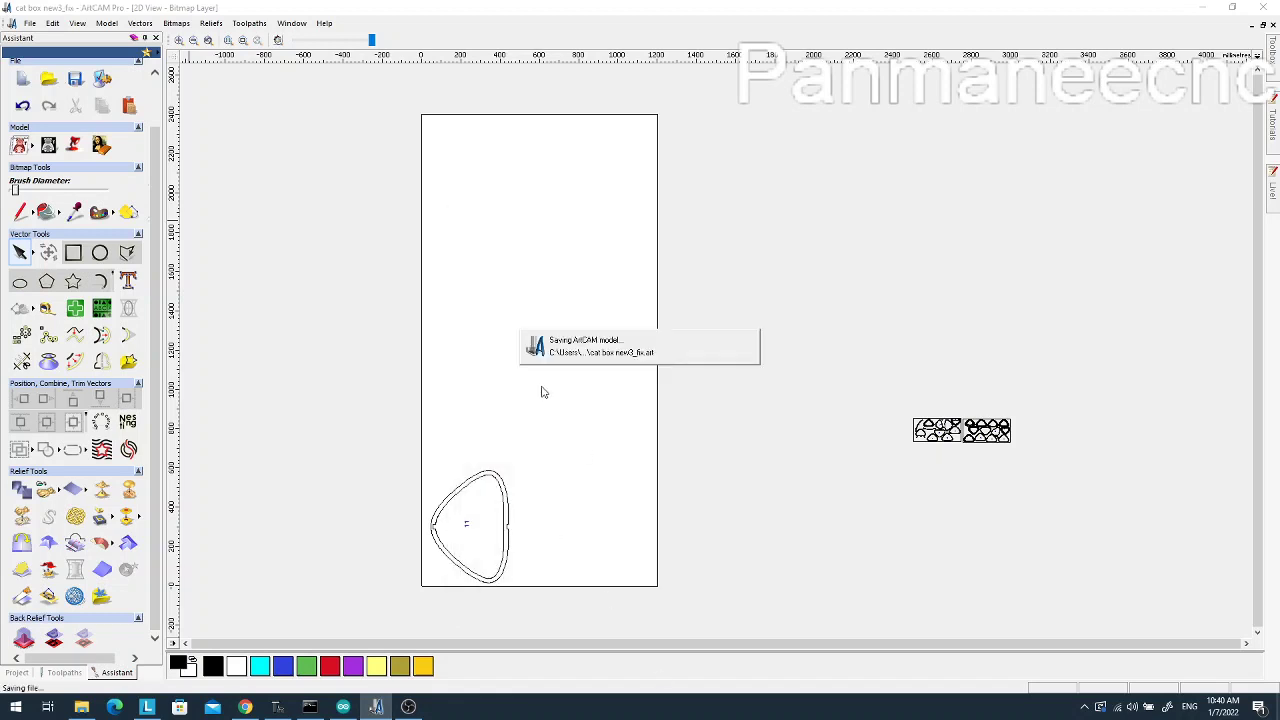
Open the existing Profile toolpath for editing and calculate it as an outside profile on part 11's inner contour
{"action": "left_click", "coordinate": [64, 672]}
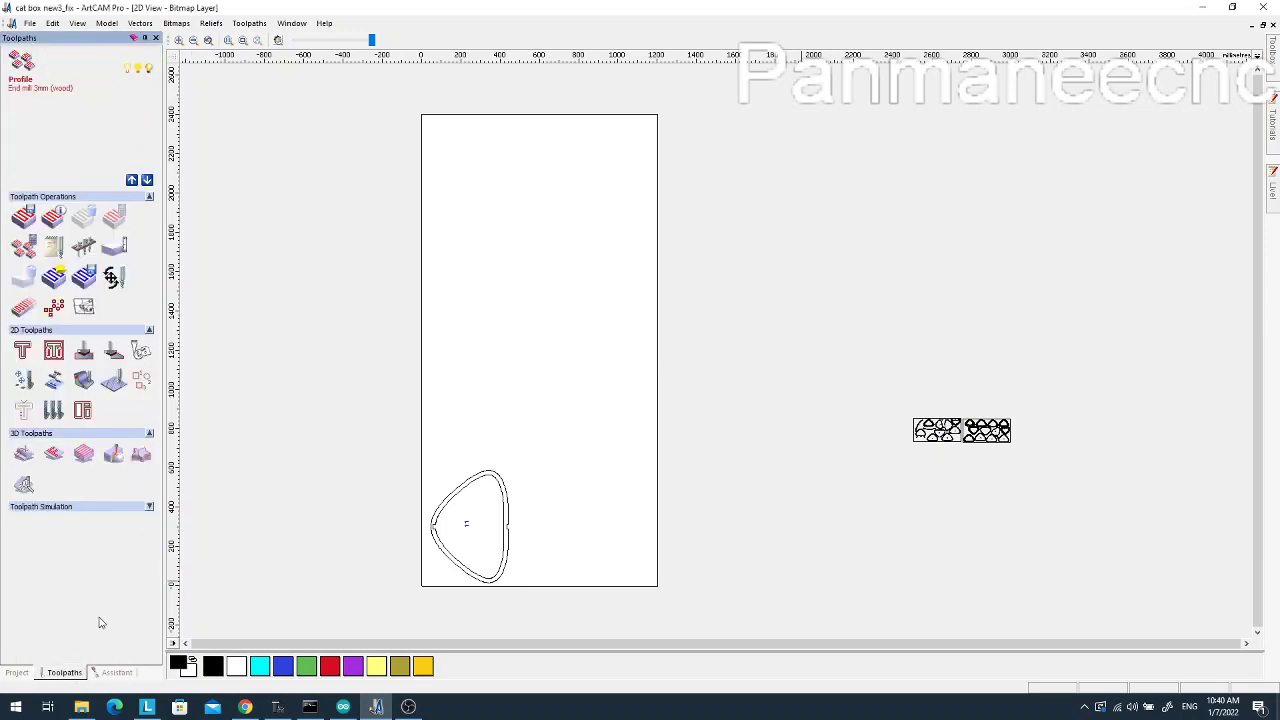
{"action": "left_click", "coordinate": [36, 86]}
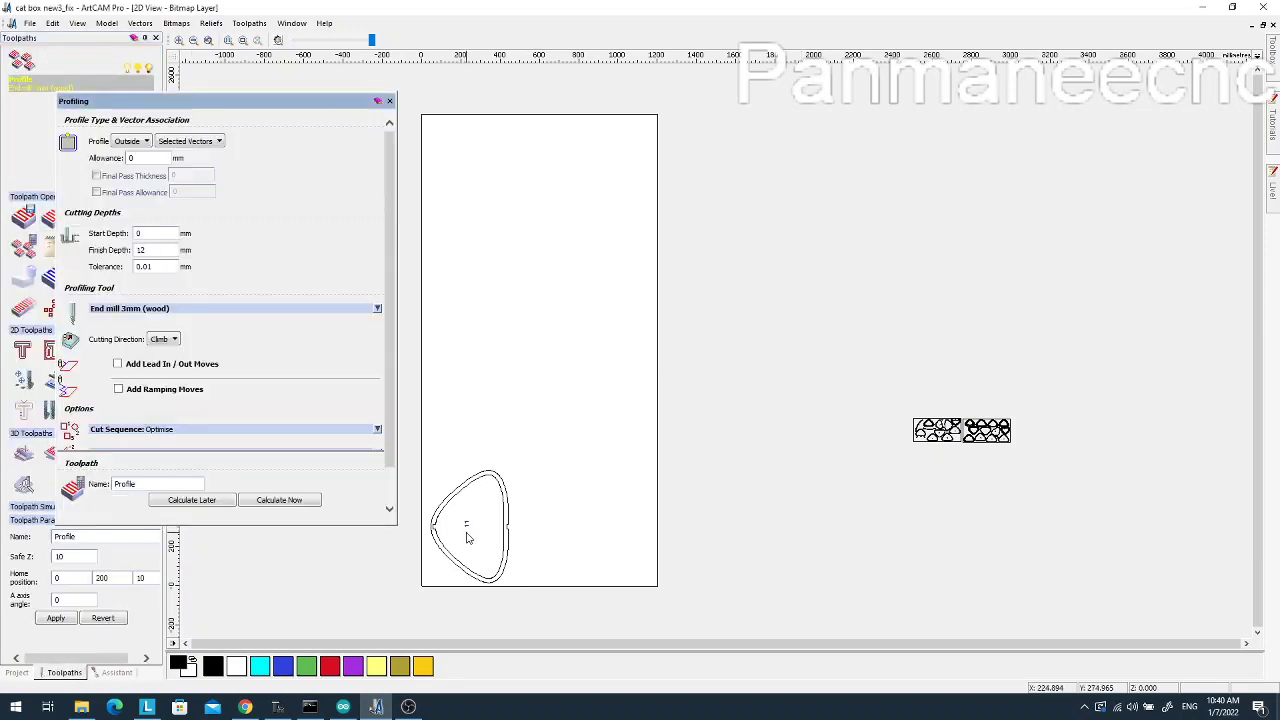
{"action": "left_click", "coordinate": [495, 481]}
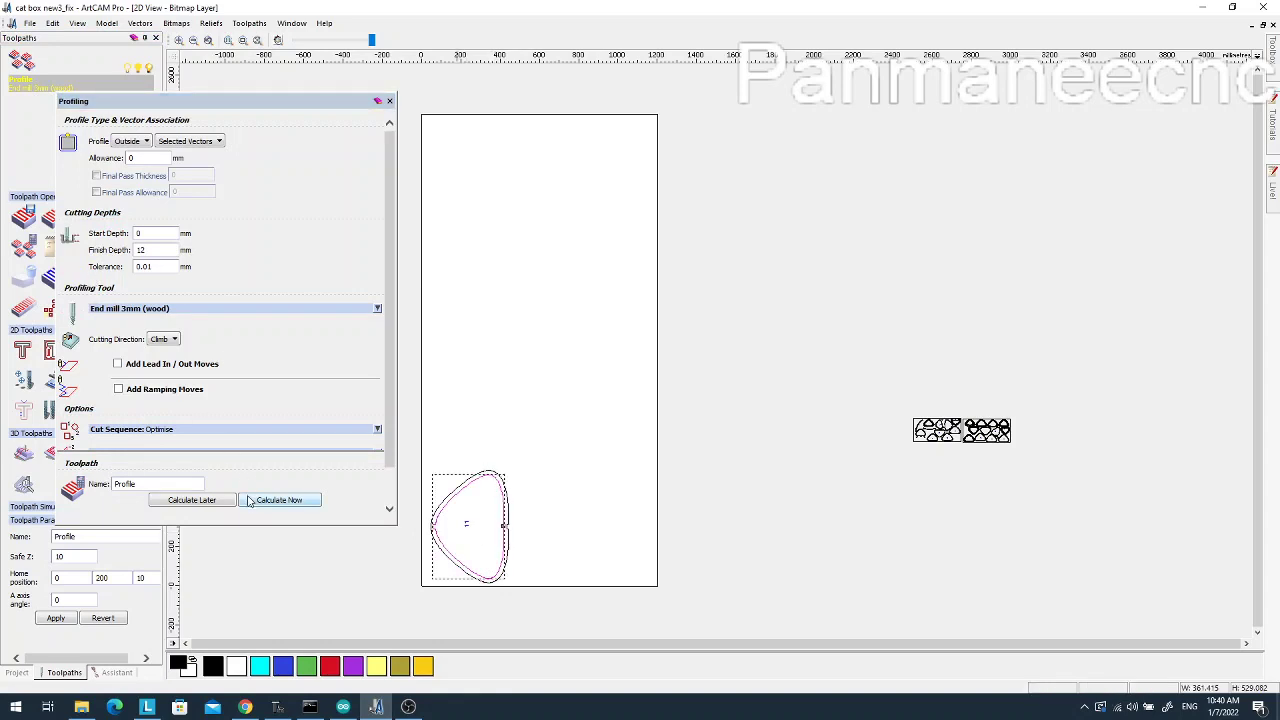
{"action": "left_click", "coordinate": [166, 483]}
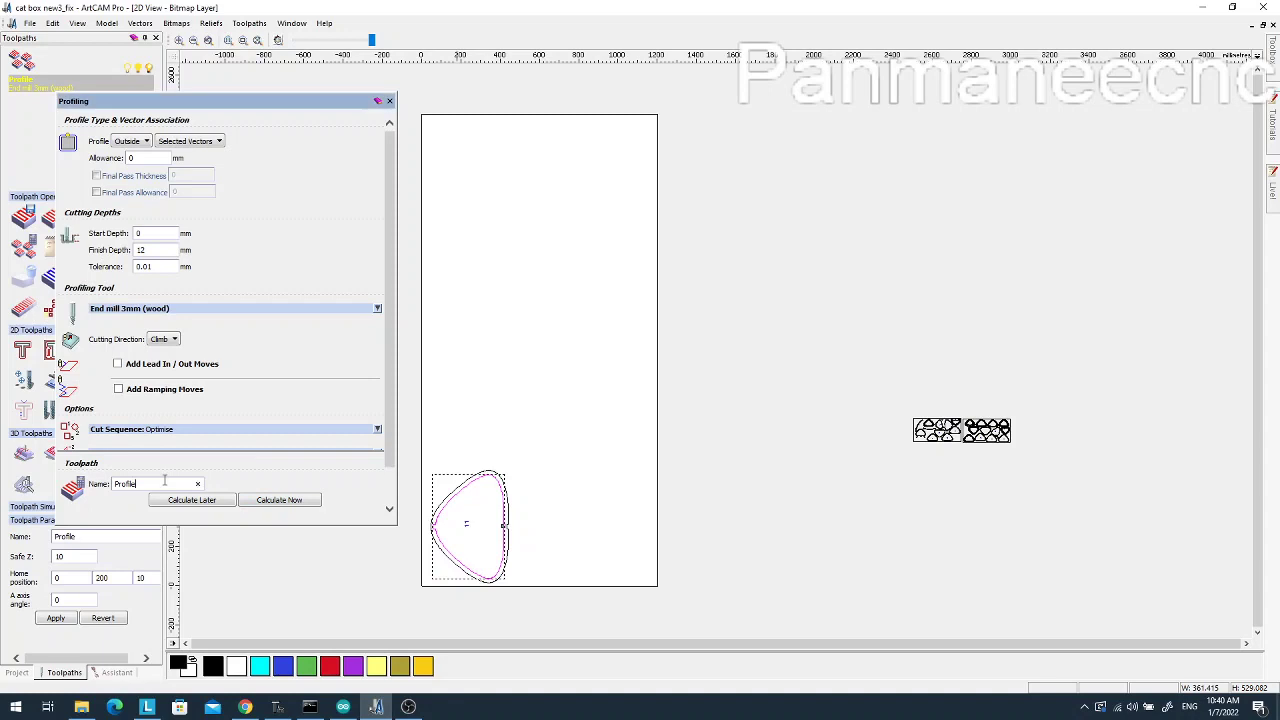
{"action": "left_click", "coordinate": [306, 505]}
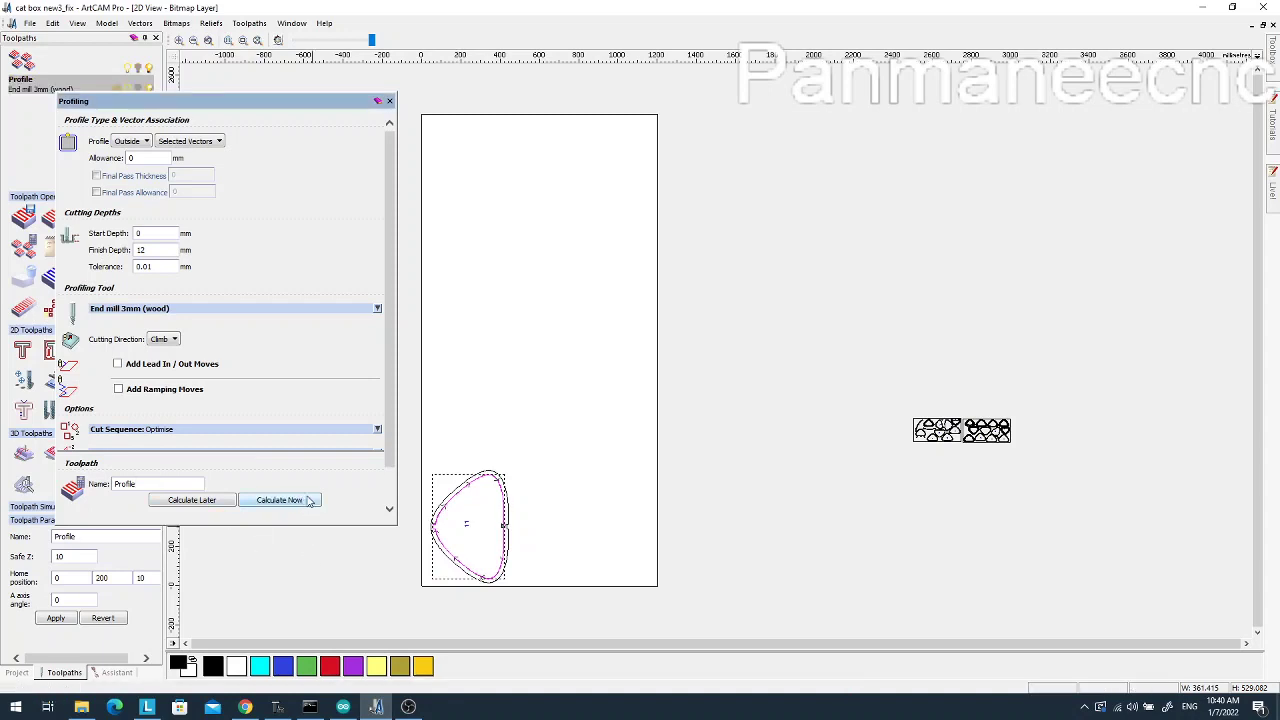
Check the cut side on the inner contour, set the profile type to Inside and recalculate the toolpath
{"action": "scroll", "coordinate": [491, 543], "scroll_direction": "up", "scroll_amount": 3}
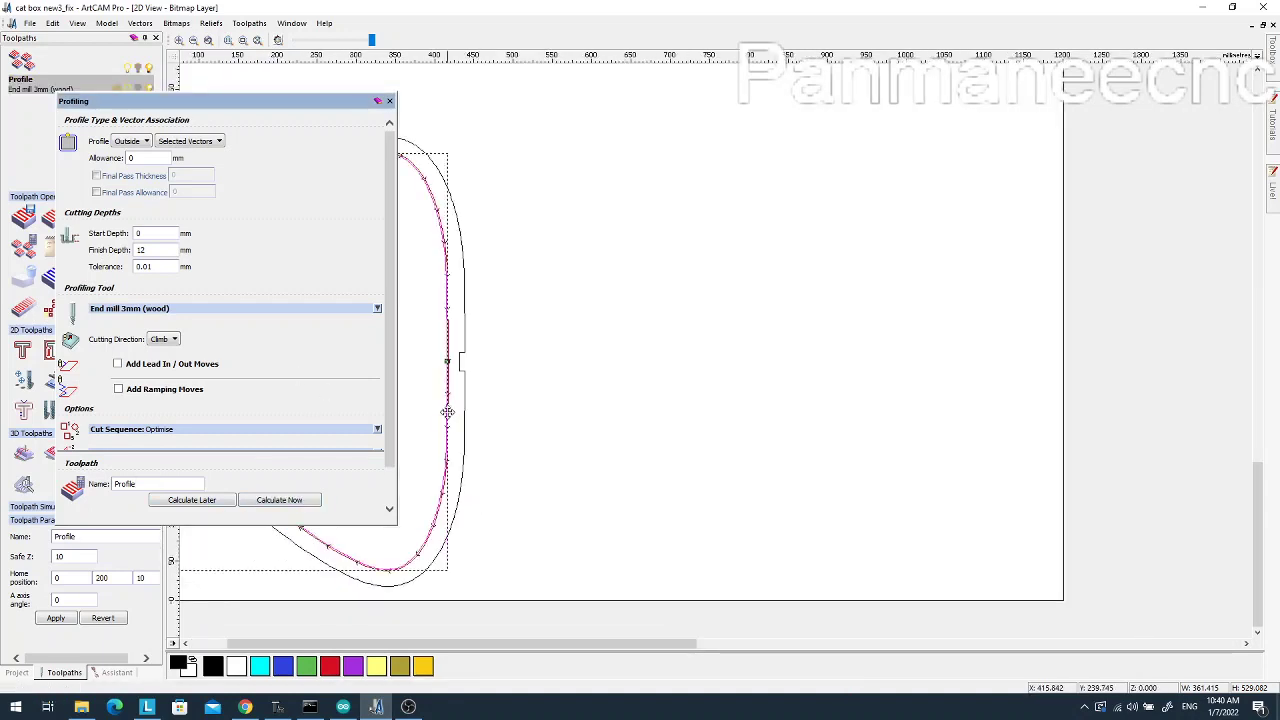
{"action": "scroll", "coordinate": [544, 440], "scroll_direction": "up", "scroll_amount": 3}
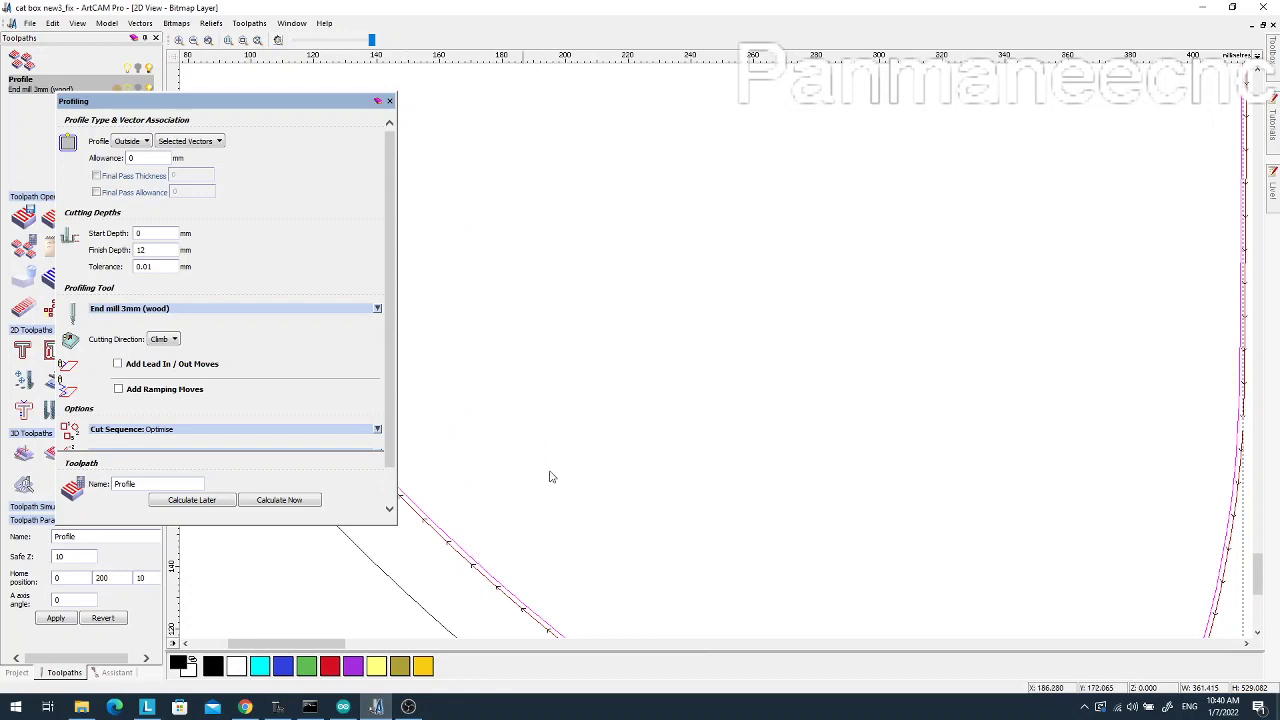
{"action": "scroll", "coordinate": [553, 477], "scroll_direction": "down", "scroll_amount": 2}
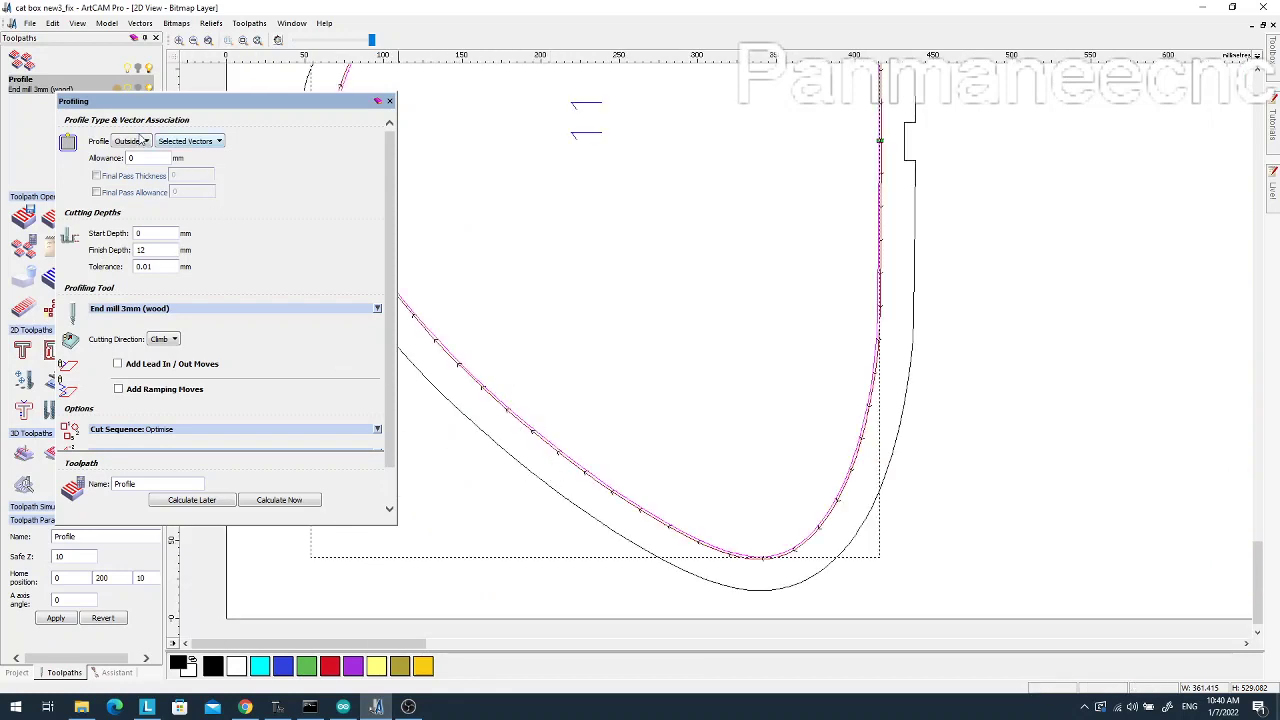
{"action": "left_click", "coordinate": [144, 142]}
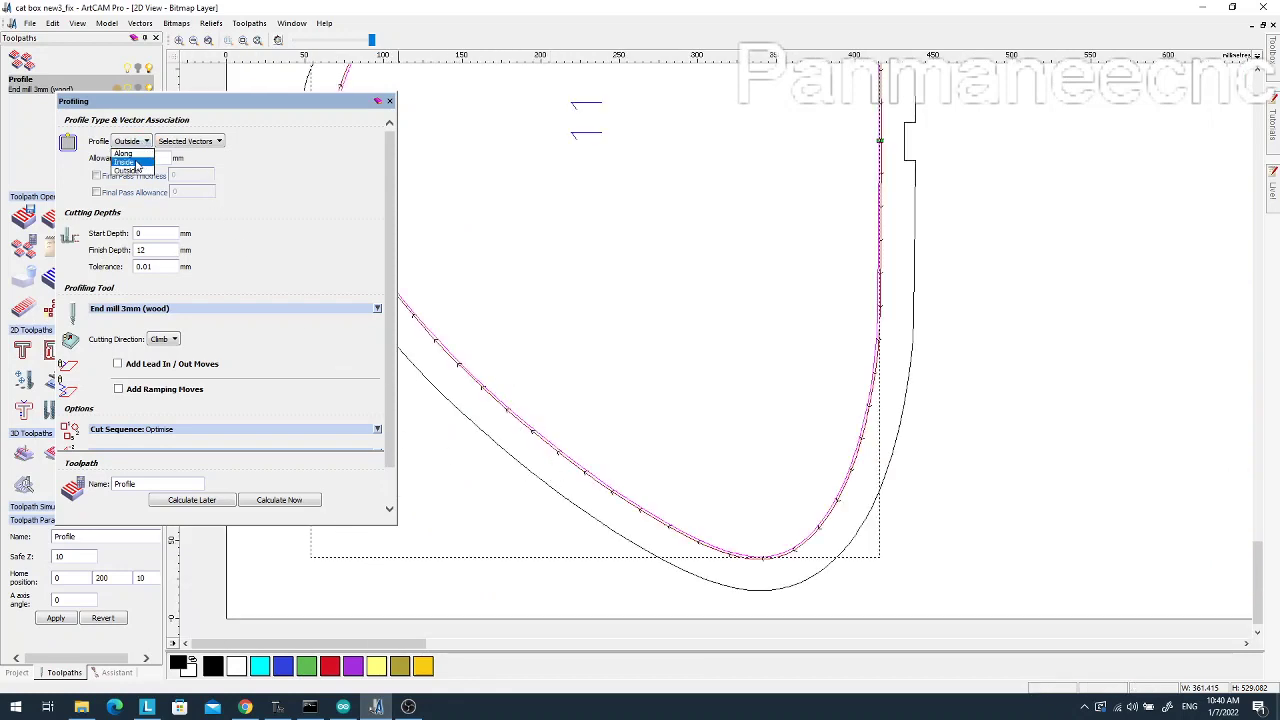
{"action": "left_click", "coordinate": [124, 162]}
{"action": "left_click", "coordinate": [272, 501]}
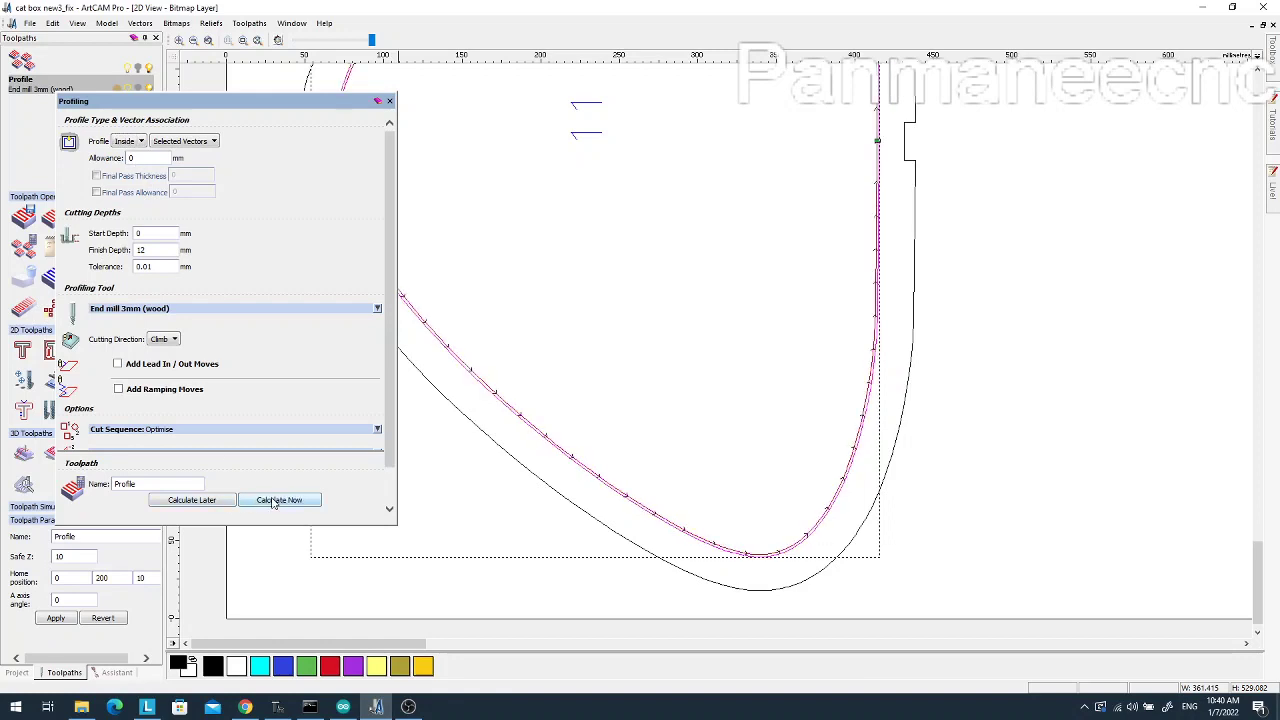
Calculate an outside profile toolpath named Profile1 for part 11's outer contour, check its path and close the profiling settings
{"action": "scroll", "coordinate": [534, 394], "scroll_direction": "down", "scroll_amount": 3}
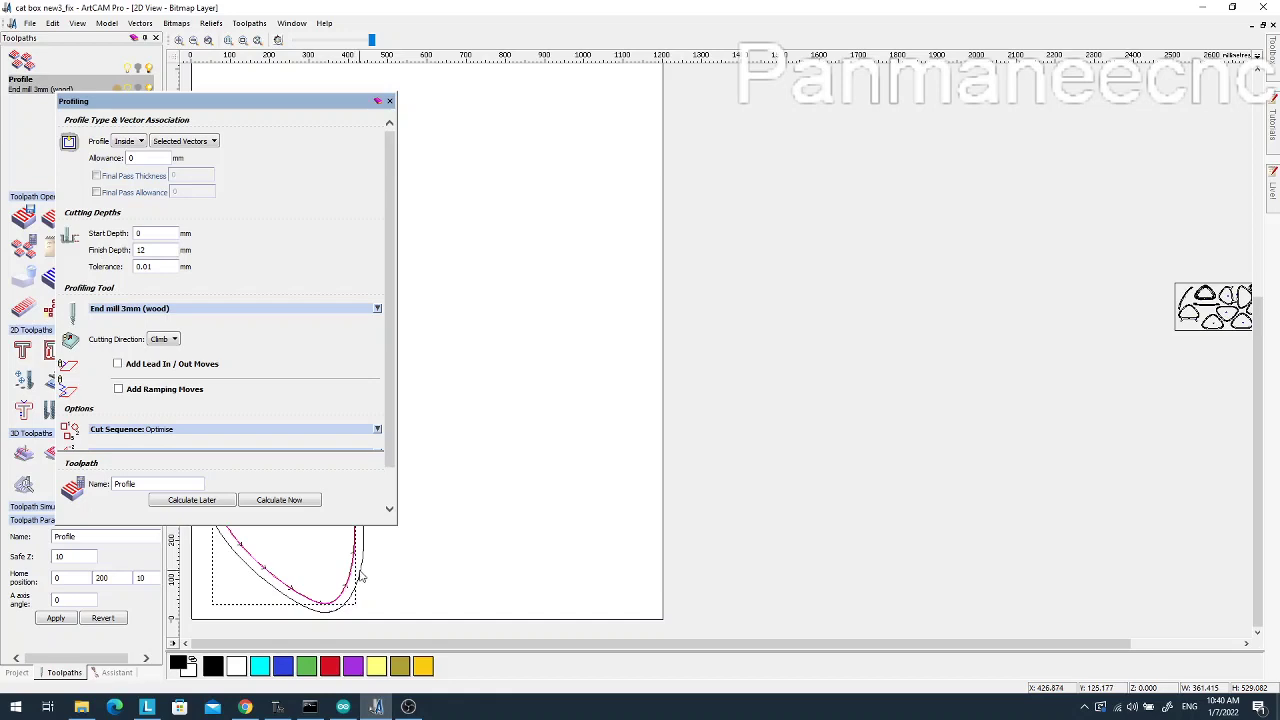
{"action": "left_click", "coordinate": [360, 570]}
{"action": "left_click", "coordinate": [160, 485]}
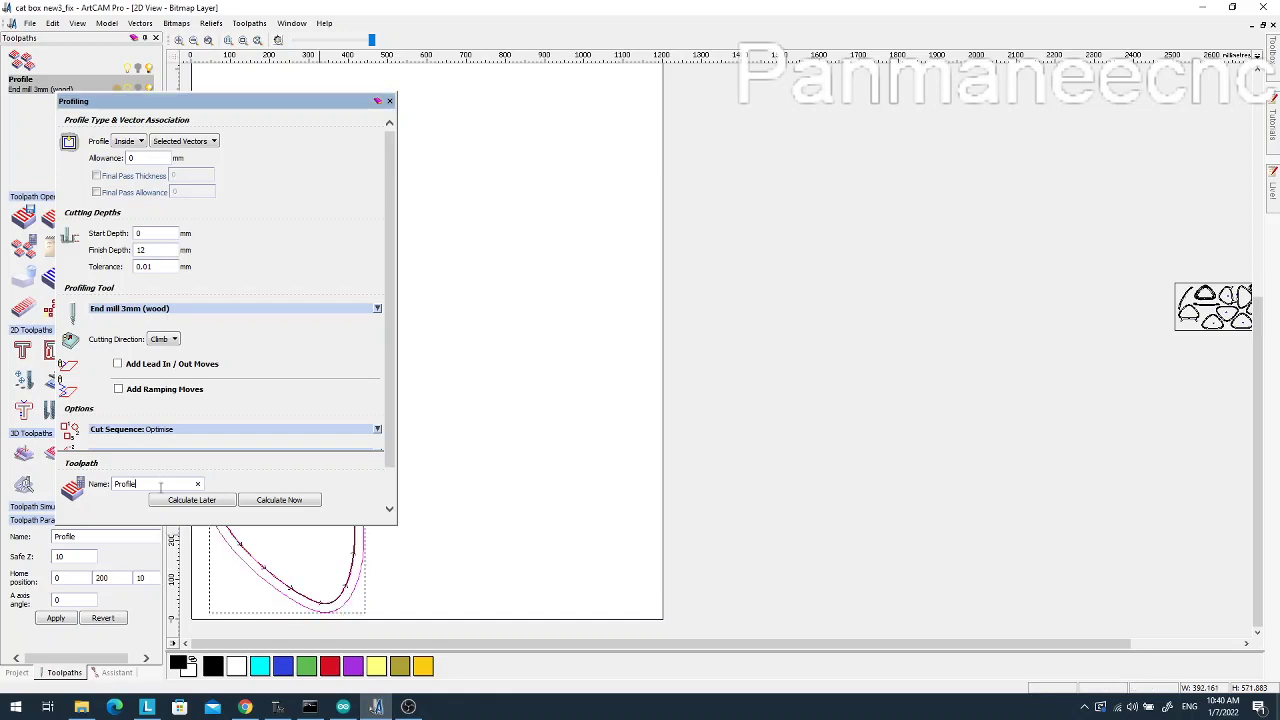
{"action": "type", "text": "1"}
{"action": "left_click", "coordinate": [141, 141]}
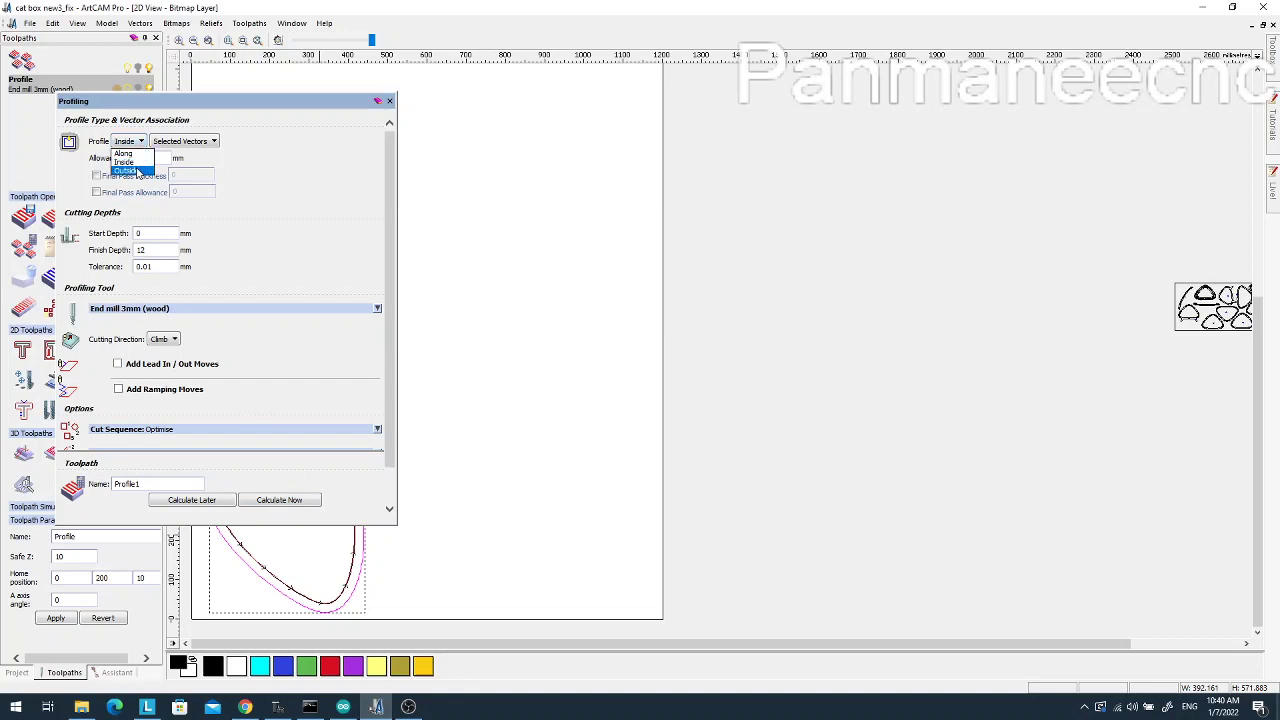
{"action": "left_click", "coordinate": [135, 171]}
{"action": "left_click", "coordinate": [296, 502]}
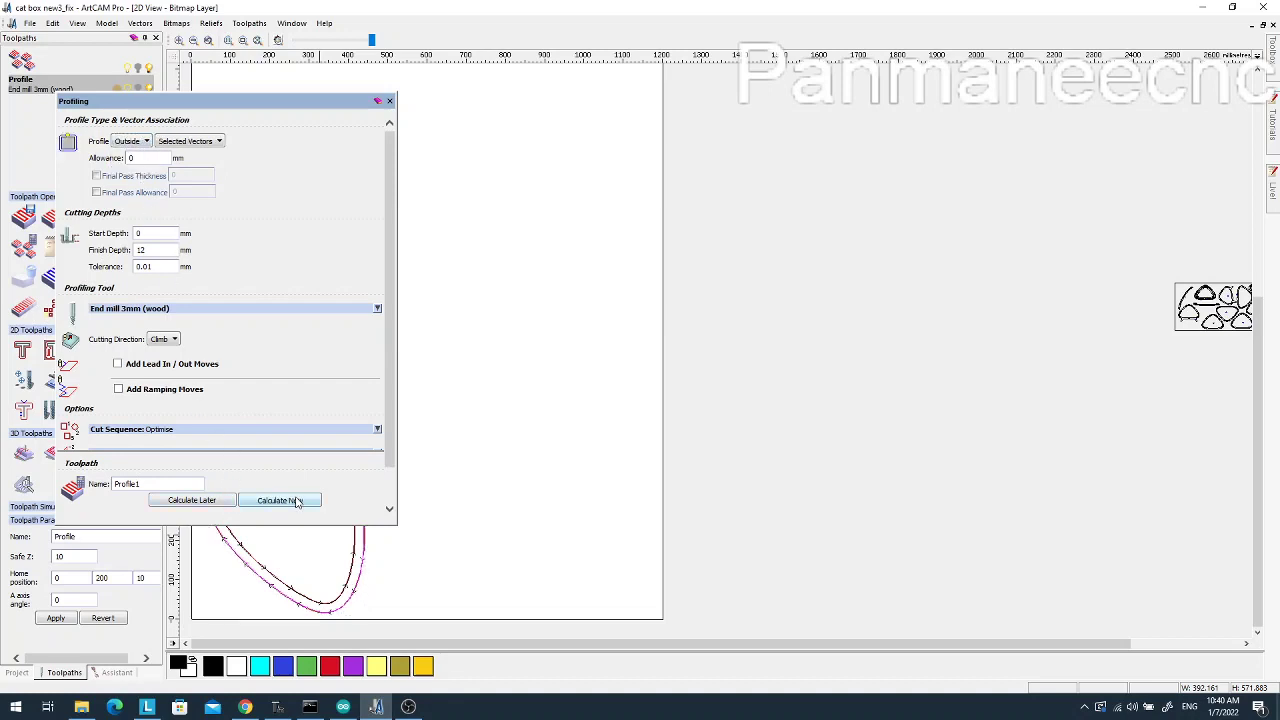
{"action": "scroll", "coordinate": [474, 530], "scroll_direction": "up", "scroll_amount": 3}
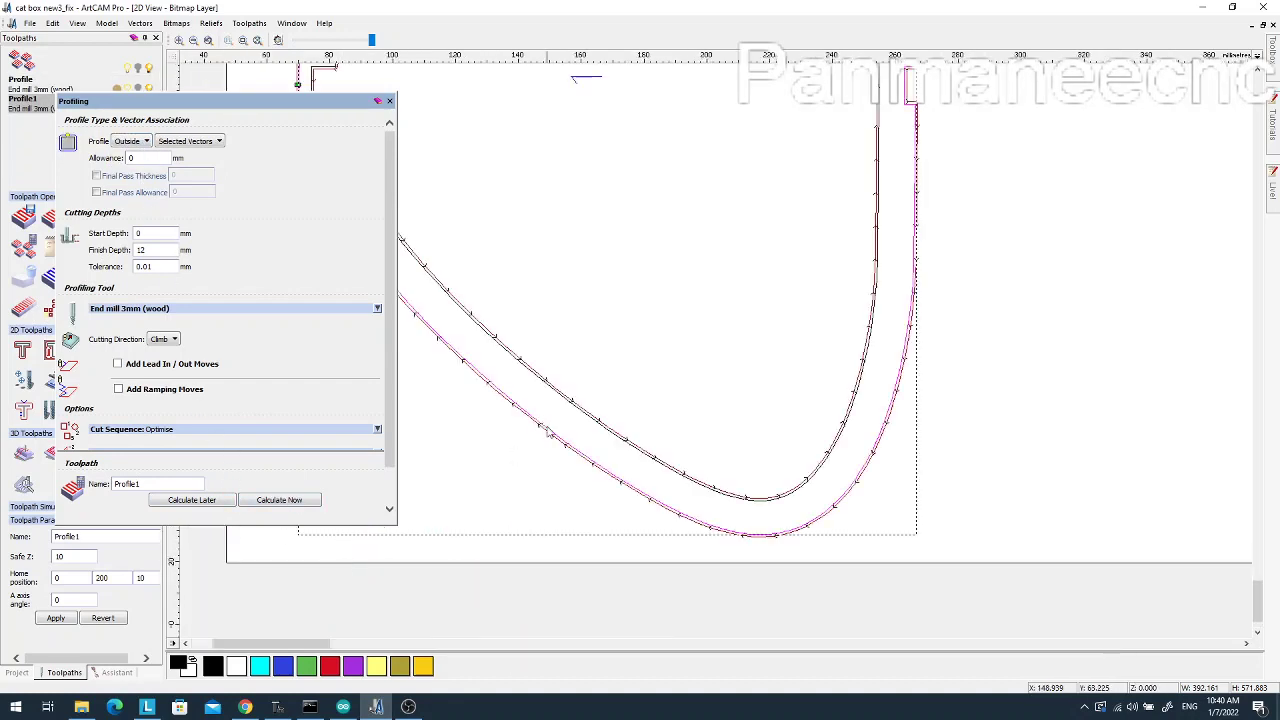
{"action": "scroll", "coordinate": [474, 530], "scroll_direction": "up", "scroll_amount": 3}
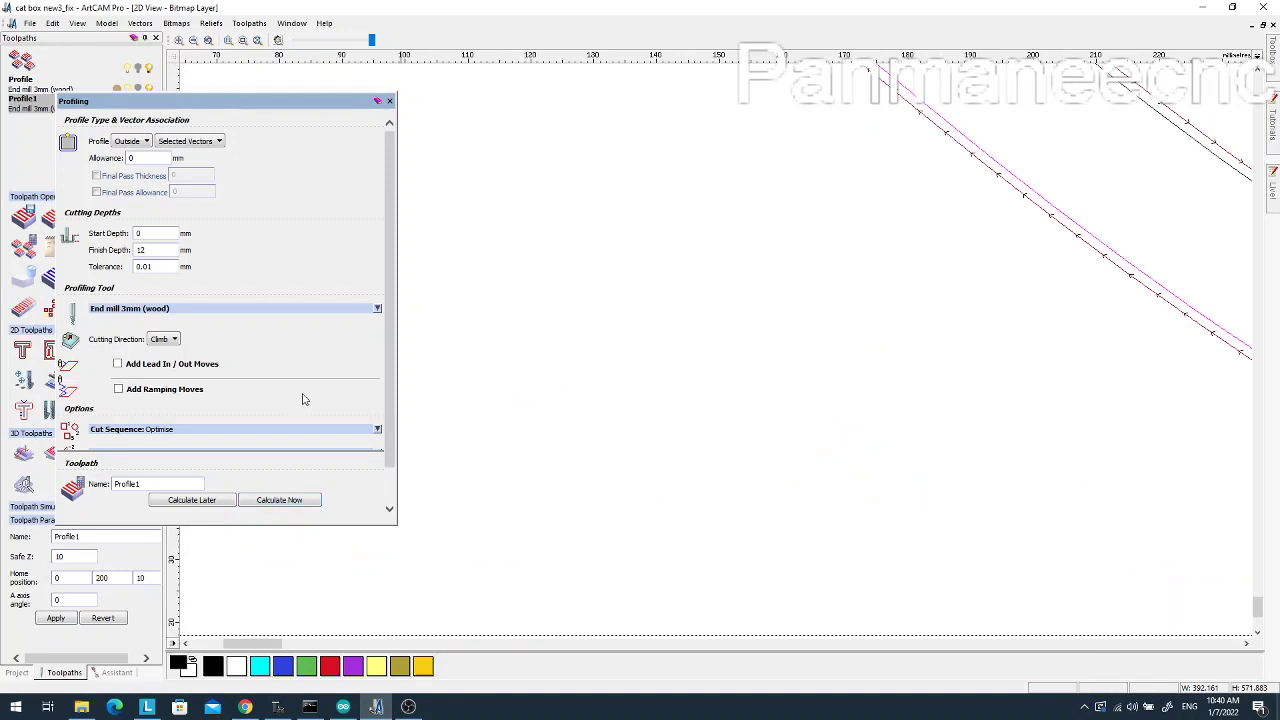
{"action": "left_click", "coordinate": [389, 102]}
{"action": "scroll", "coordinate": [522, 263], "scroll_direction": "down", "scroll_amount": 5}
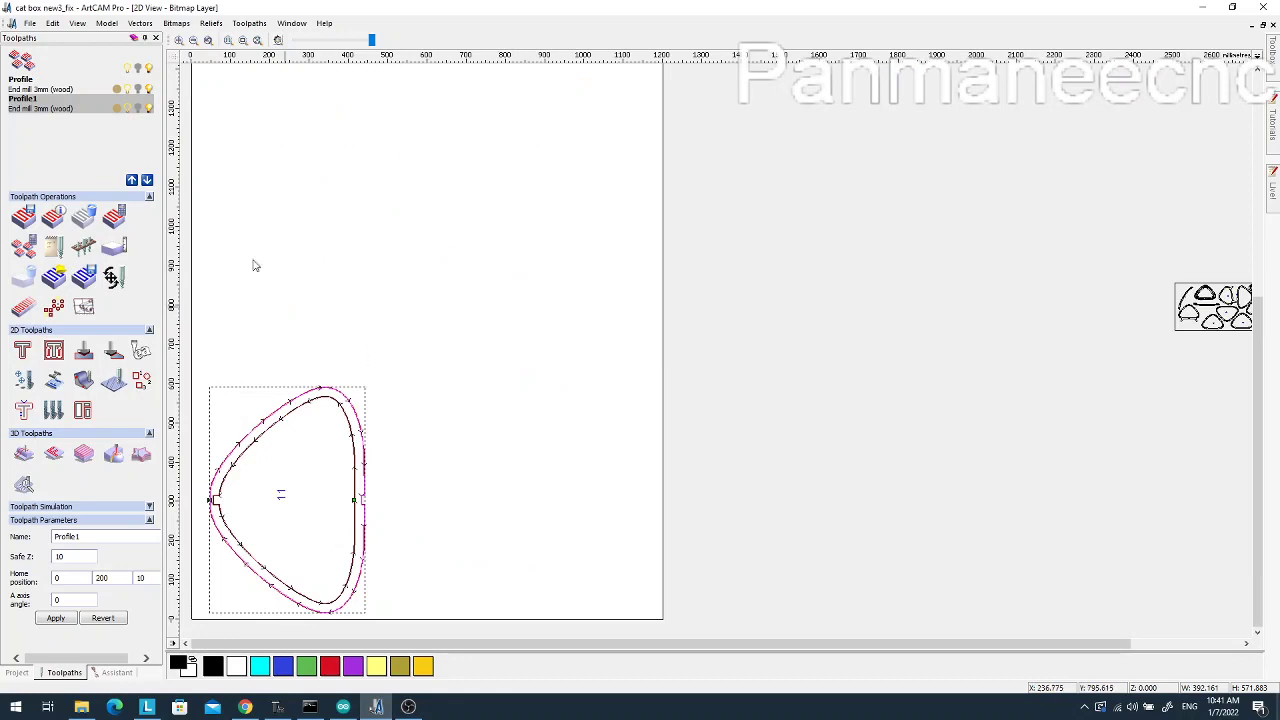
Save the model with both profile toolpaths under its current name
{"action": "left_click", "coordinate": [30, 23]}
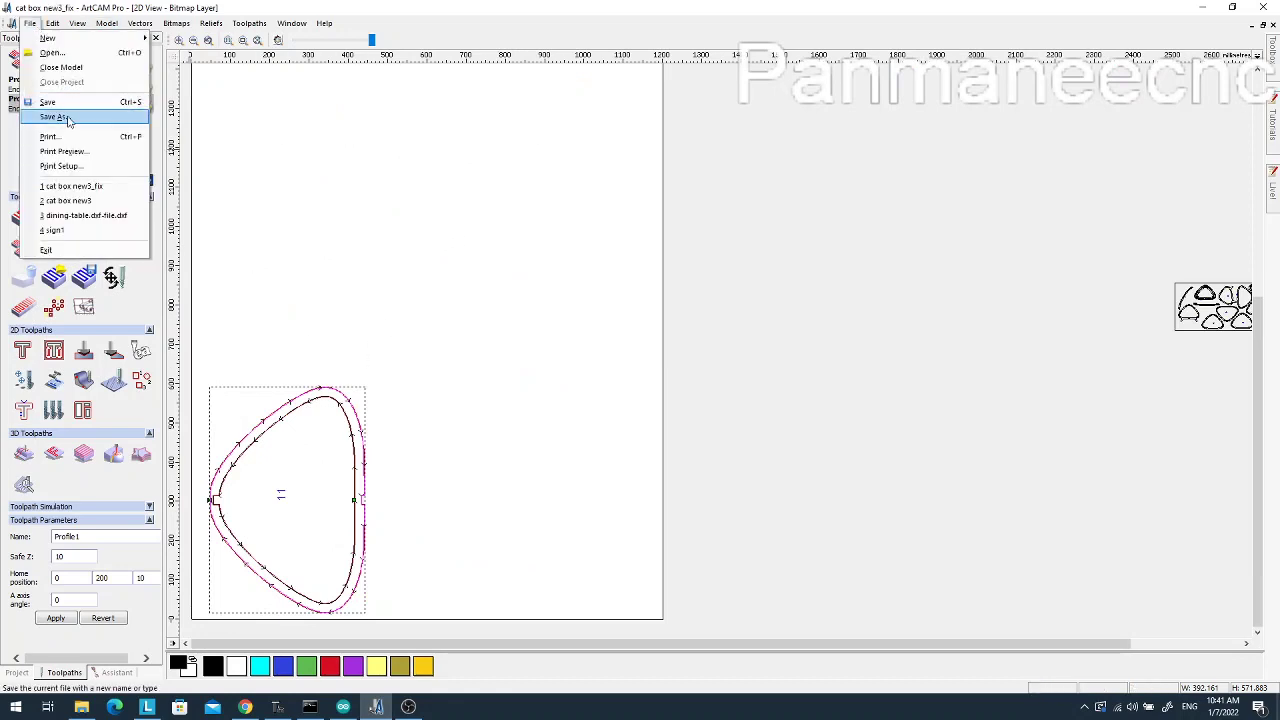
{"action": "left_click", "coordinate": [70, 102]}
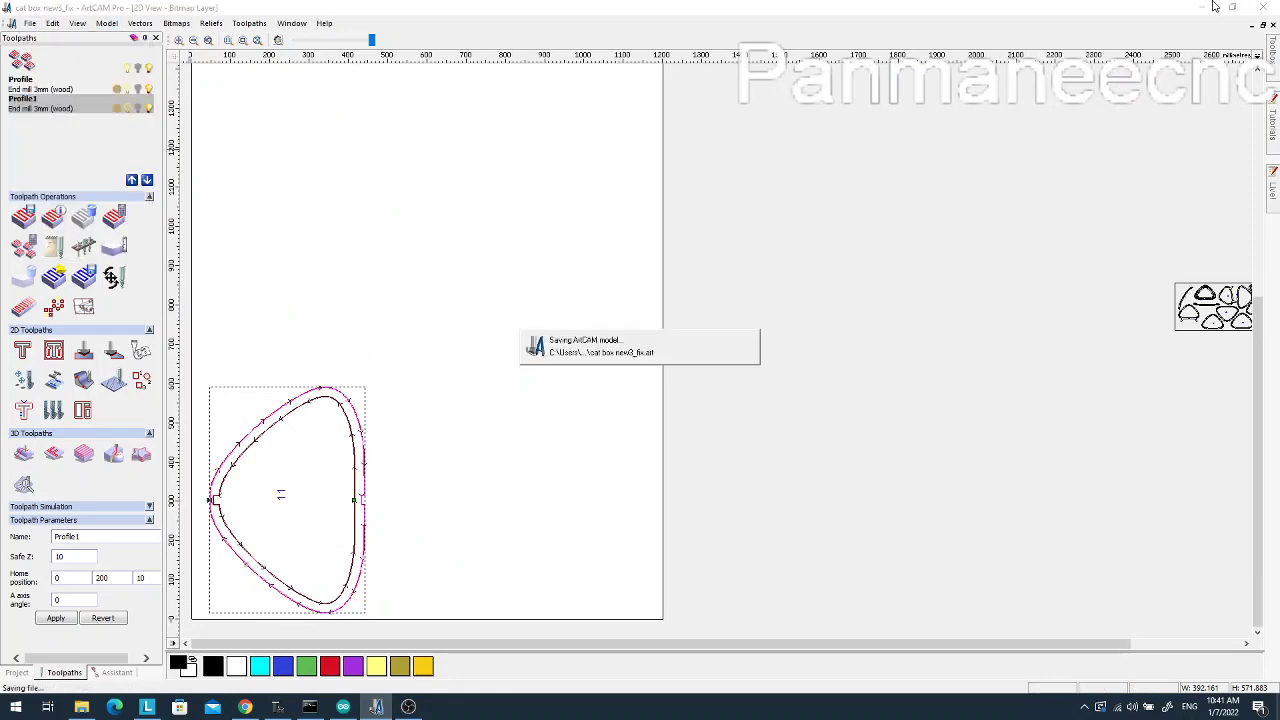
{"action": "left_click", "coordinate": [1264, 7]}
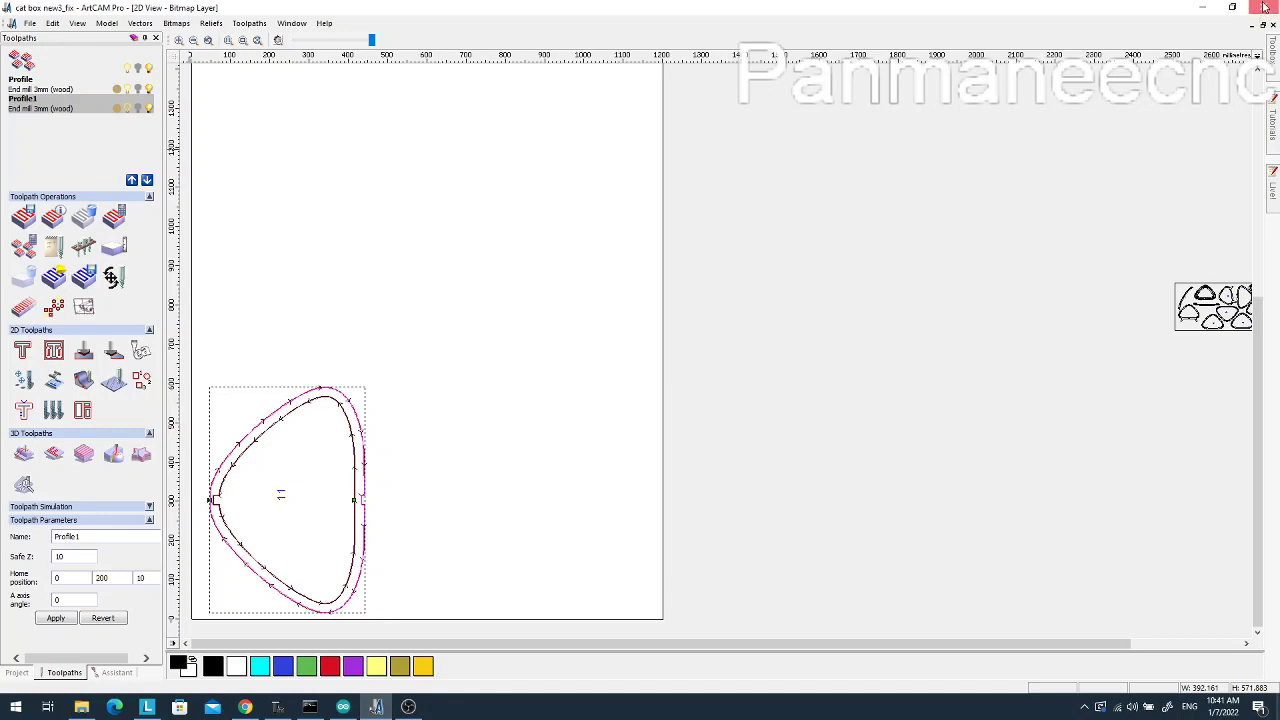
{"action": "left_click", "coordinate": [1084, 707]}
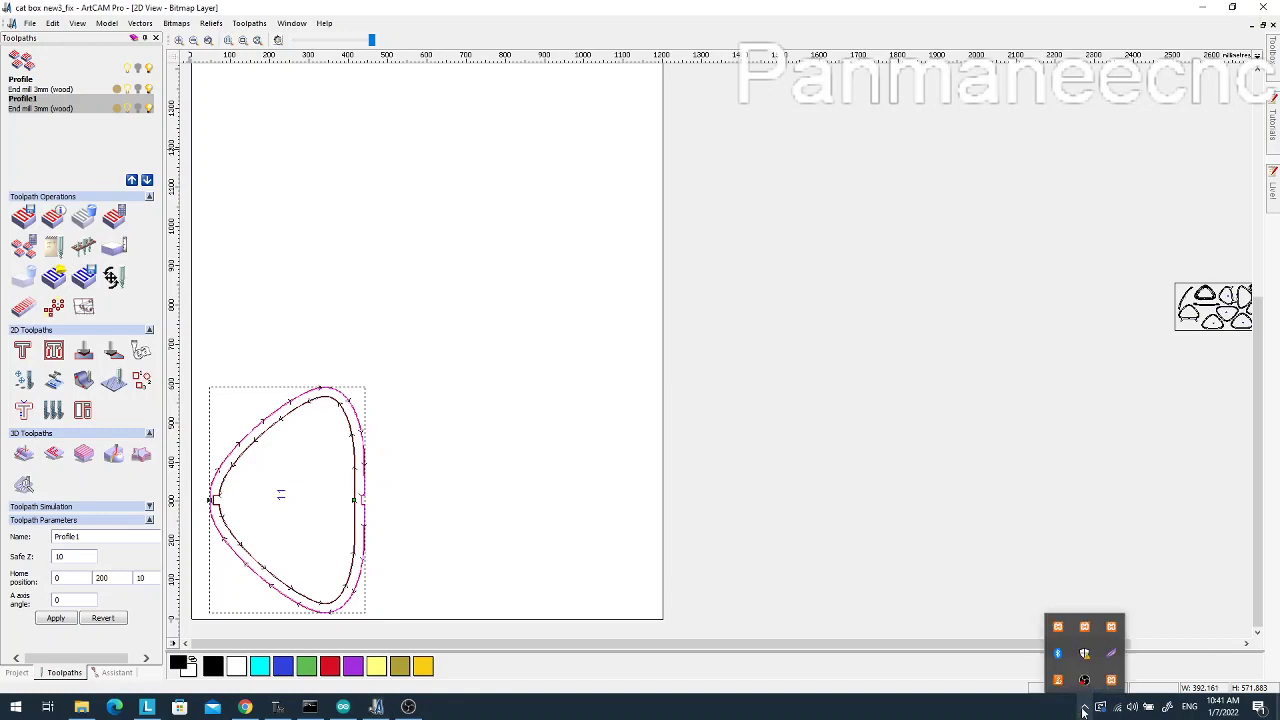